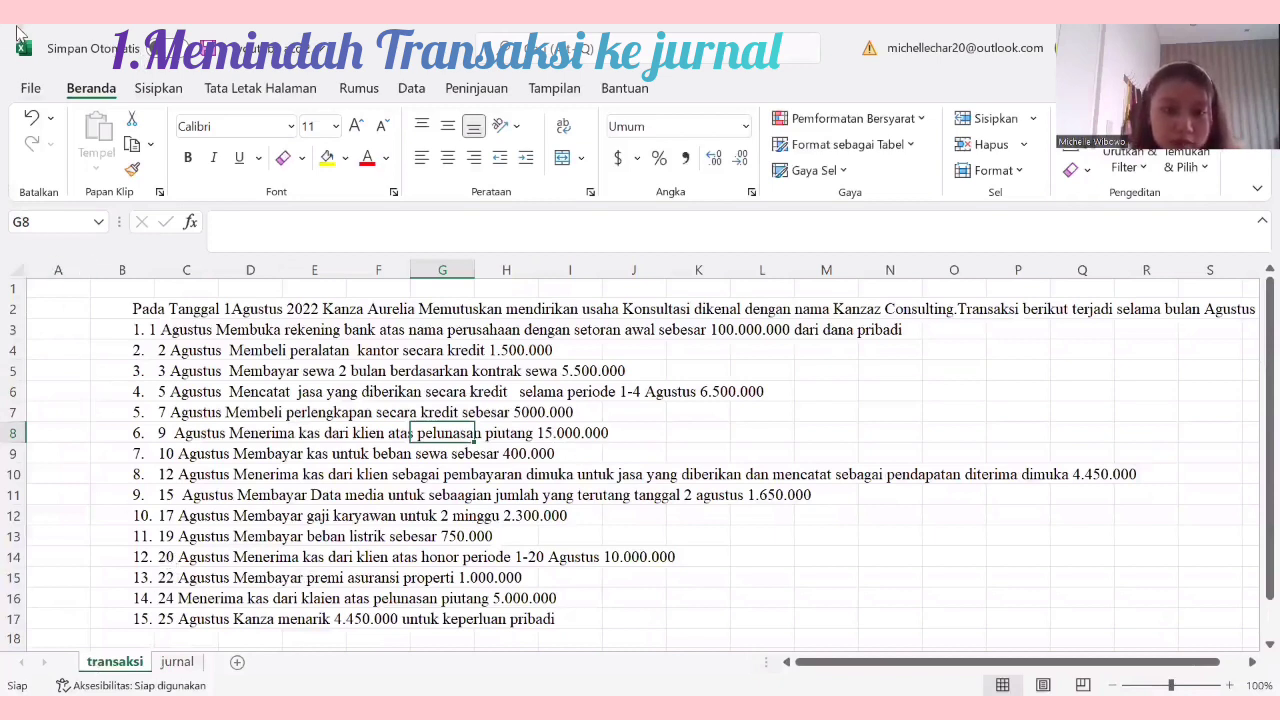
# Step: In the jurnal sheet's 9 Agustus entry, enter debit account "11 Kas" in D13 and credit account "12 Piutang Usaha" in E14
pyautogui.click(176, 664)
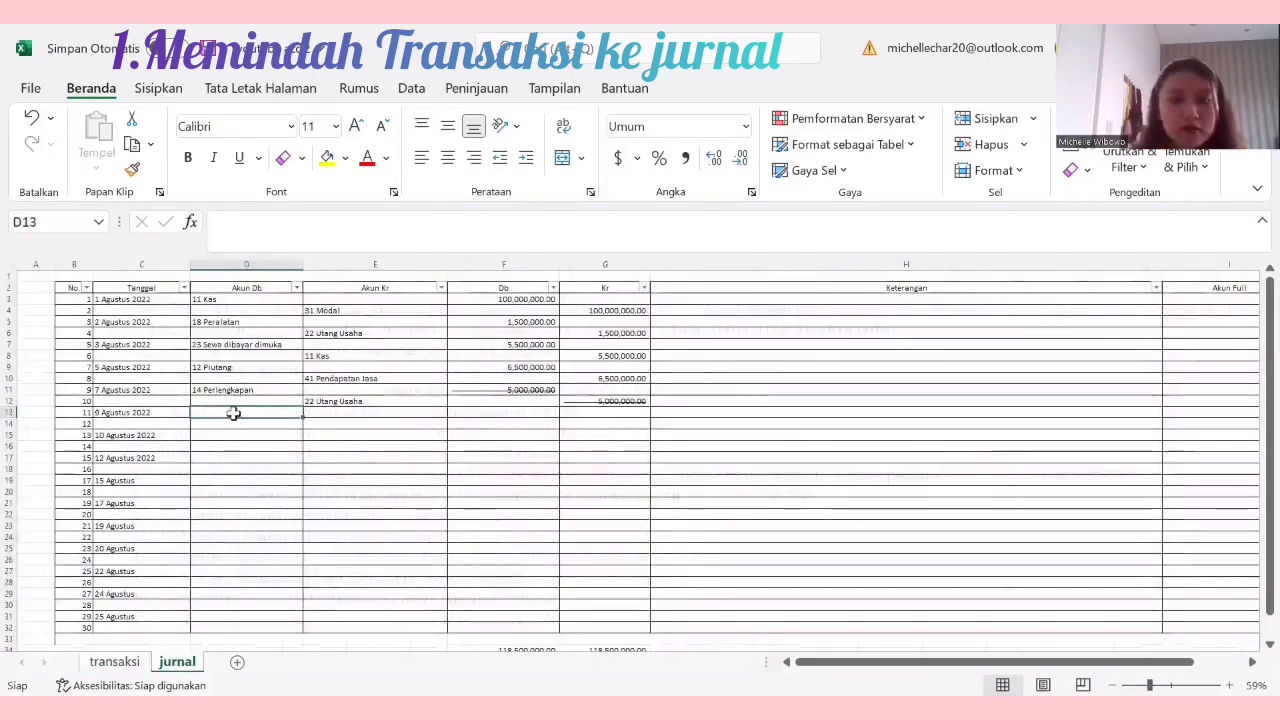
pyautogui.write('11 ')
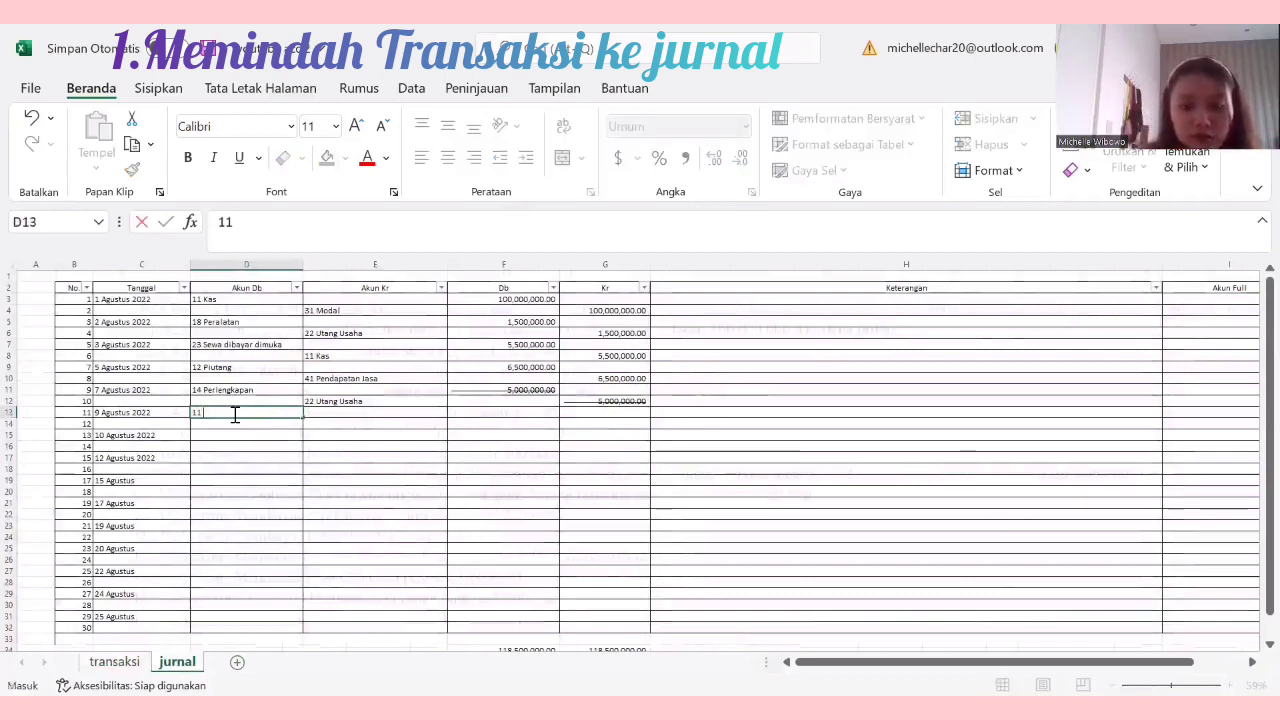
pyautogui.write('Kas')
pyautogui.click(374, 423)
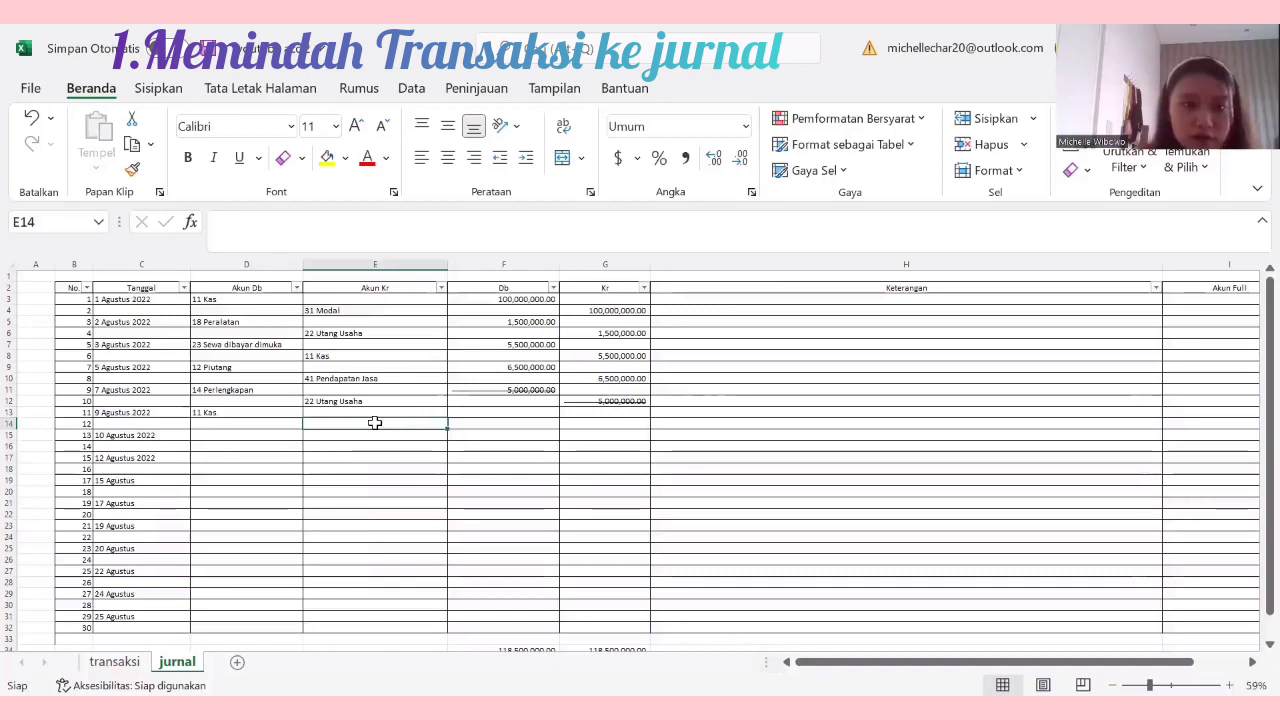
pyautogui.write('12 Piuta')
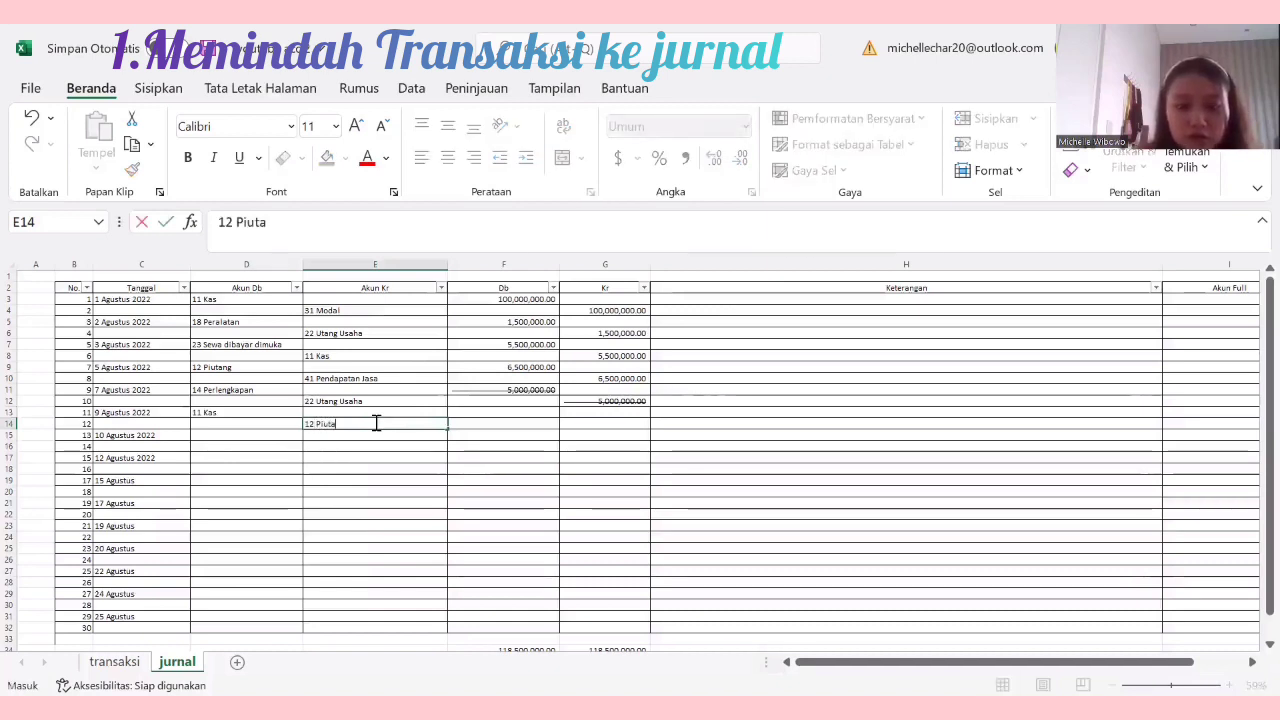
pyautogui.write('ng U')
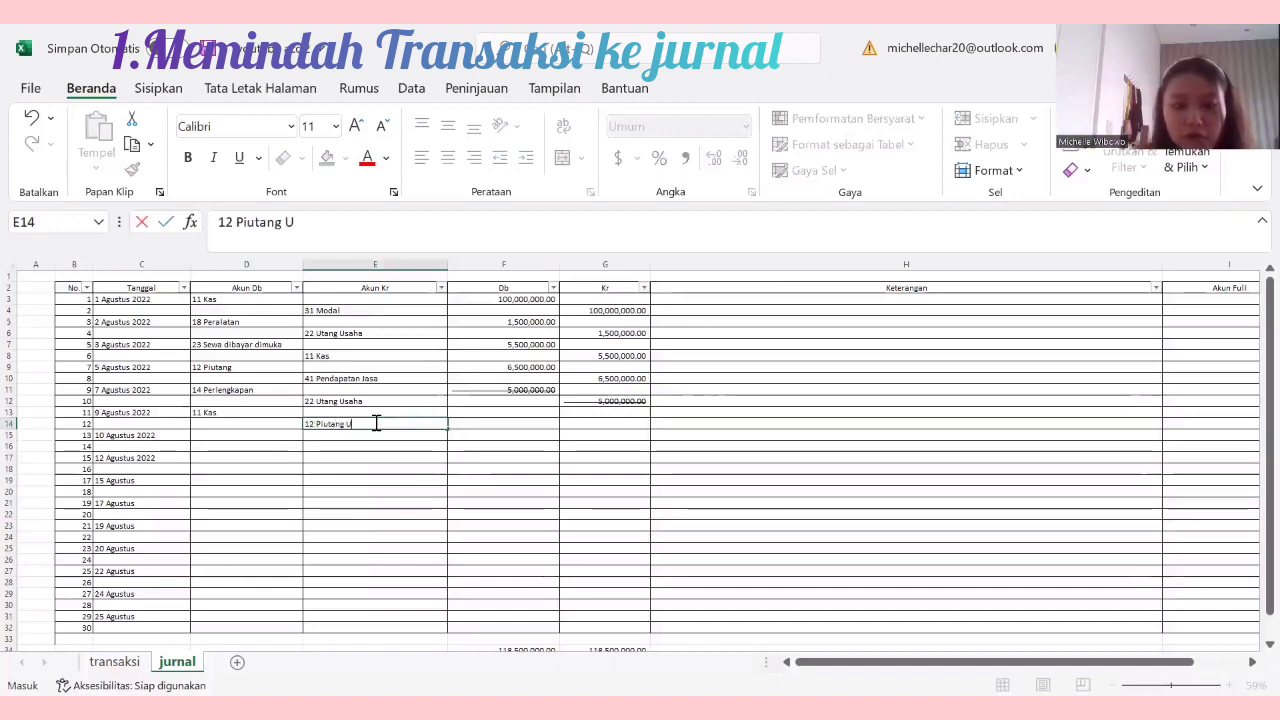
pyautogui.write('saha')
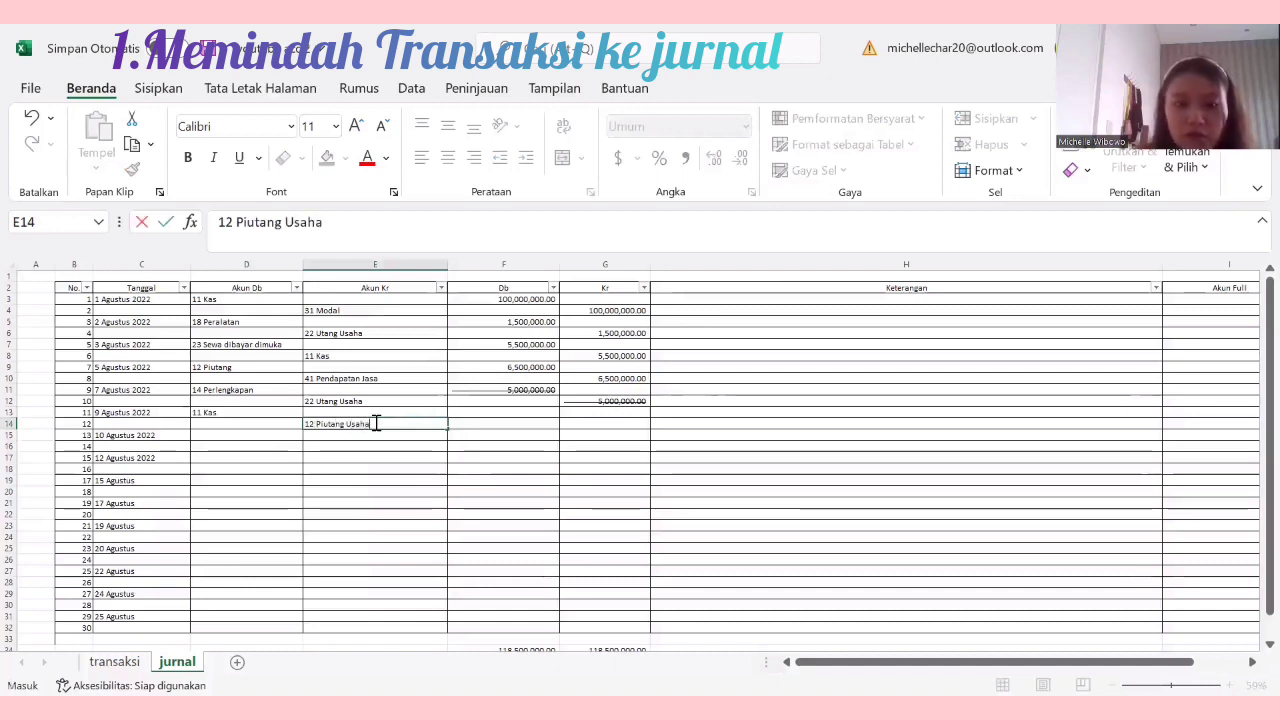
# Step: Enter 15000000 as the 9 Agustus debit amount in F13 and copy it to the credit amount cell G14
pyautogui.click(478, 411)
pyautogui.write('15,00')
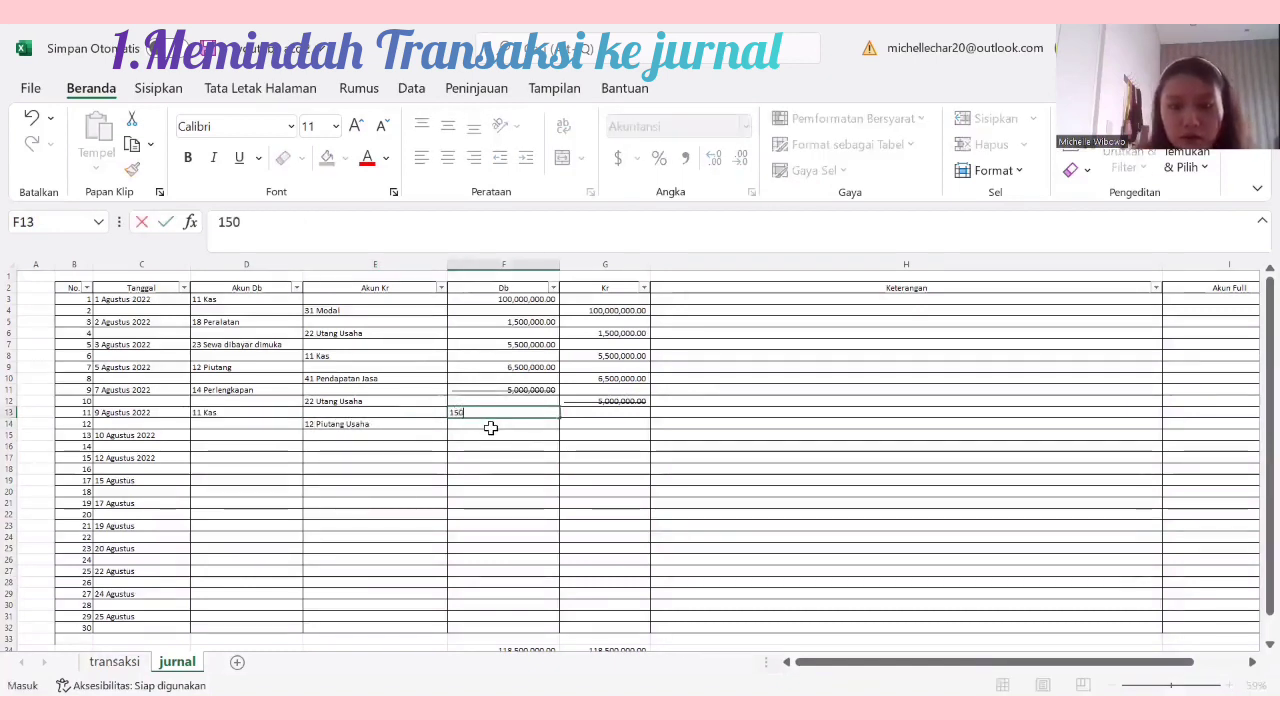
pyautogui.write('0,000')
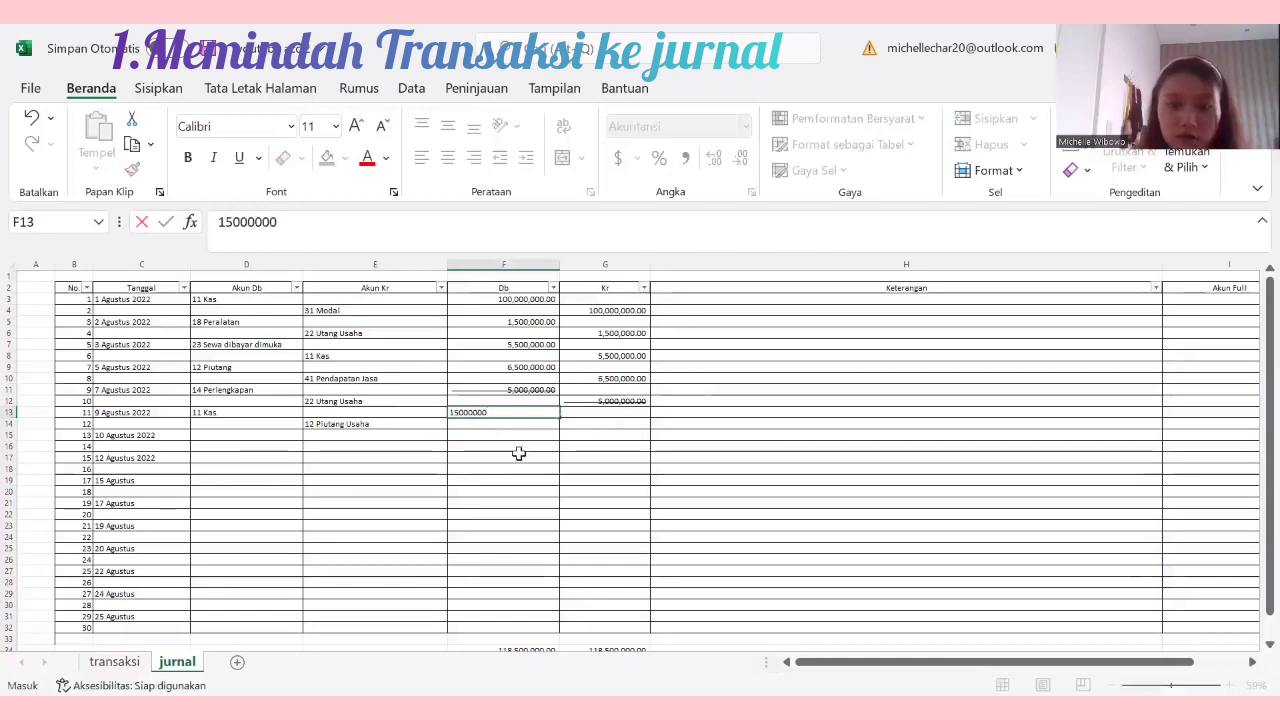
pyautogui.click(518, 457)
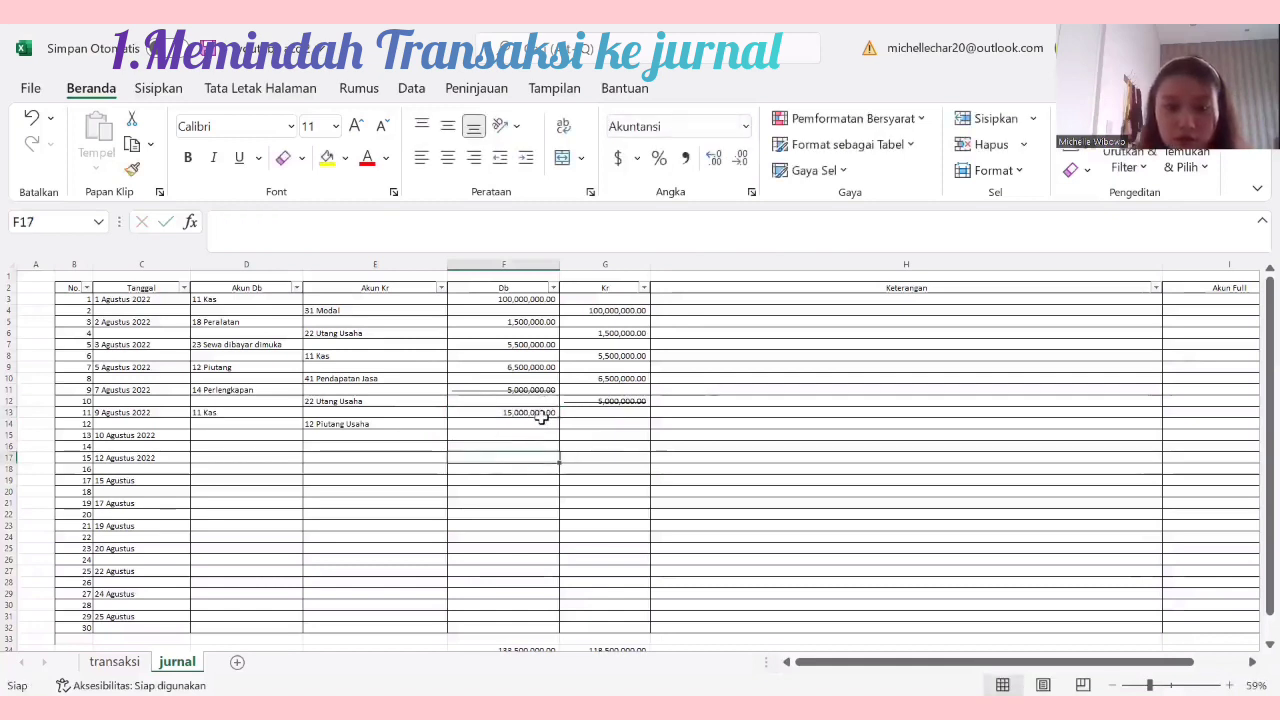
pyautogui.click(543, 414)
pyautogui.hotkey('ctrl', 'c')
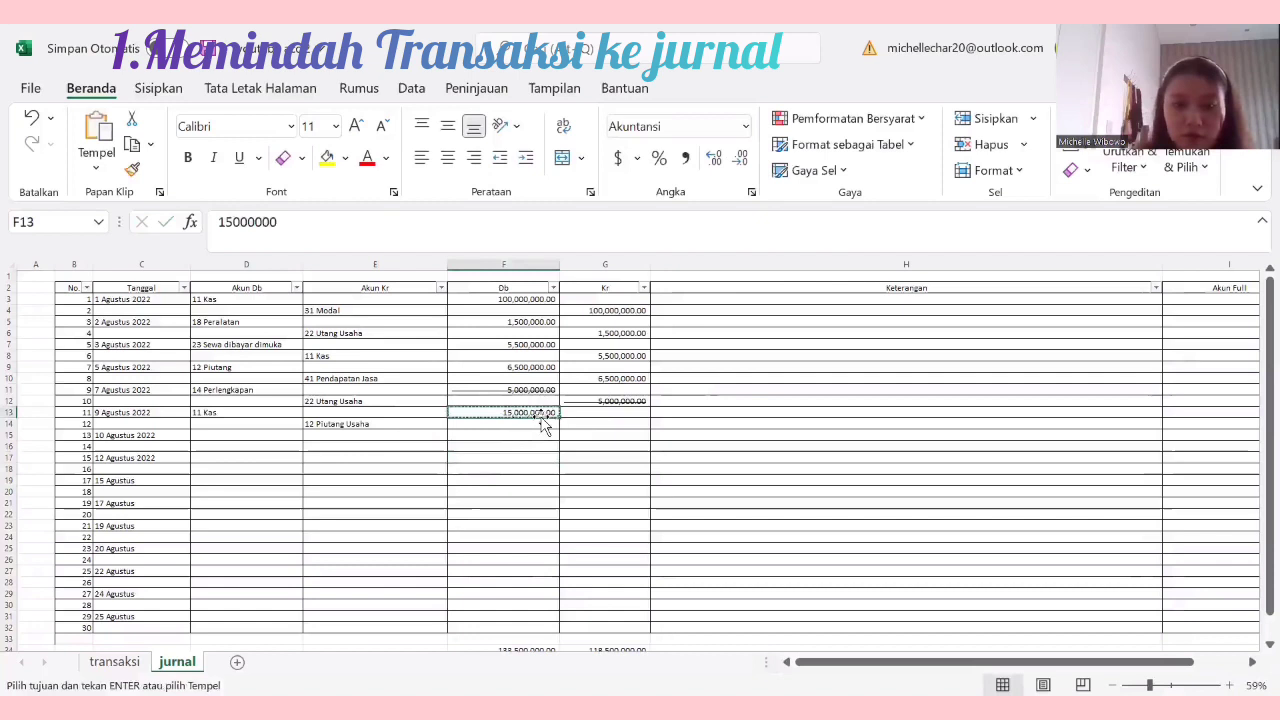
pyautogui.click(596, 424)
pyautogui.hotkey('ctrl', 'v')
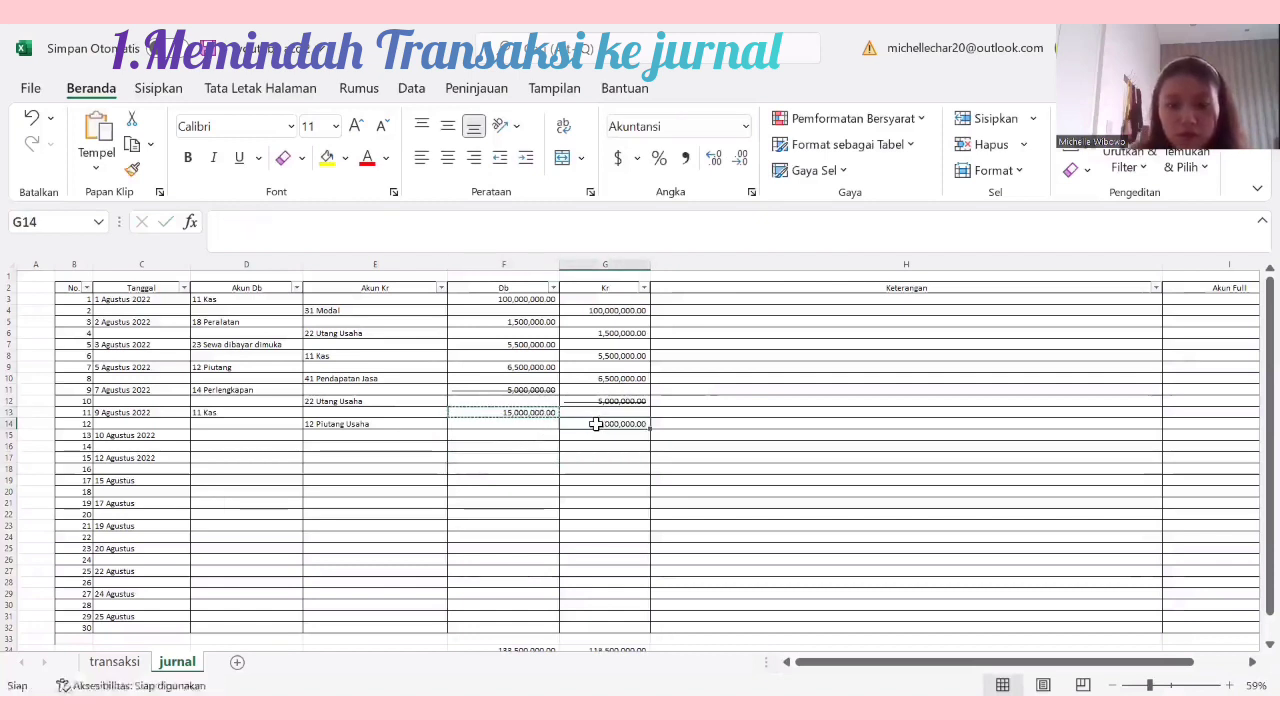
pyautogui.click(541, 468)
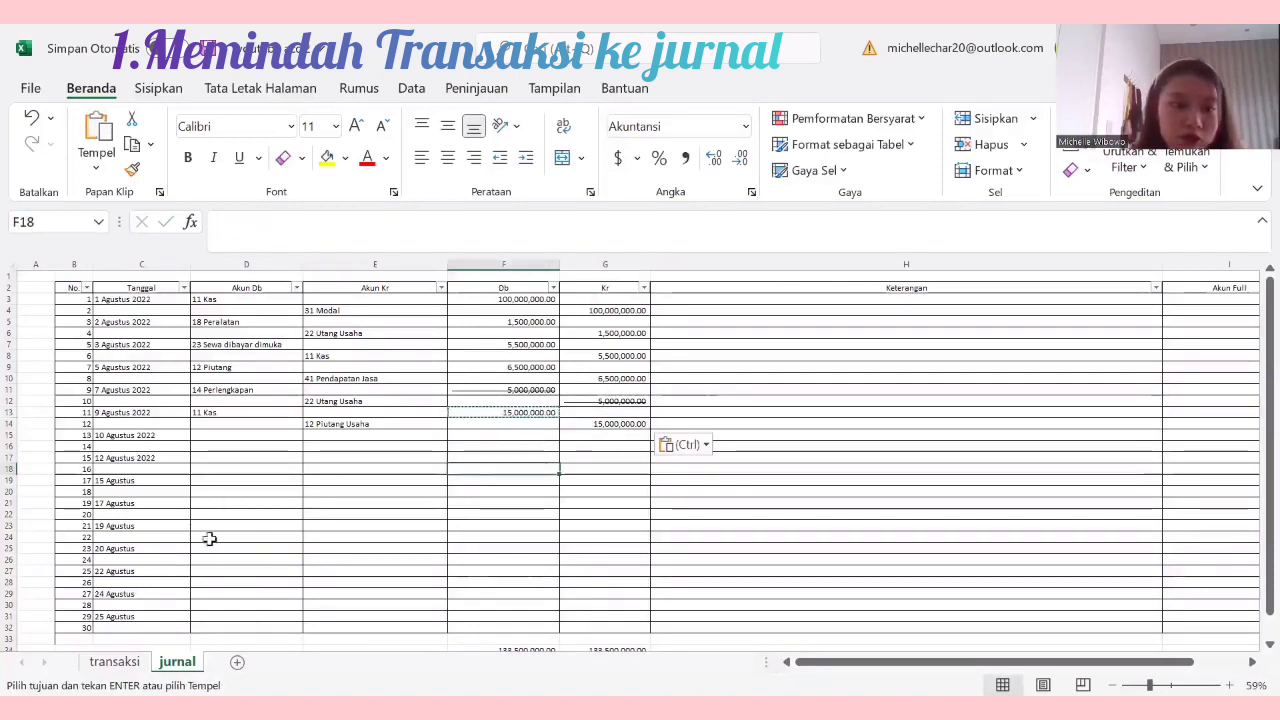
# Step: Consult the transaksi sheet, and for 10 Agustus enter debit account "51 Beban Sewa" in D15 and credit account "11 Kas" in E16 of jurnal
pyautogui.click(114, 662)
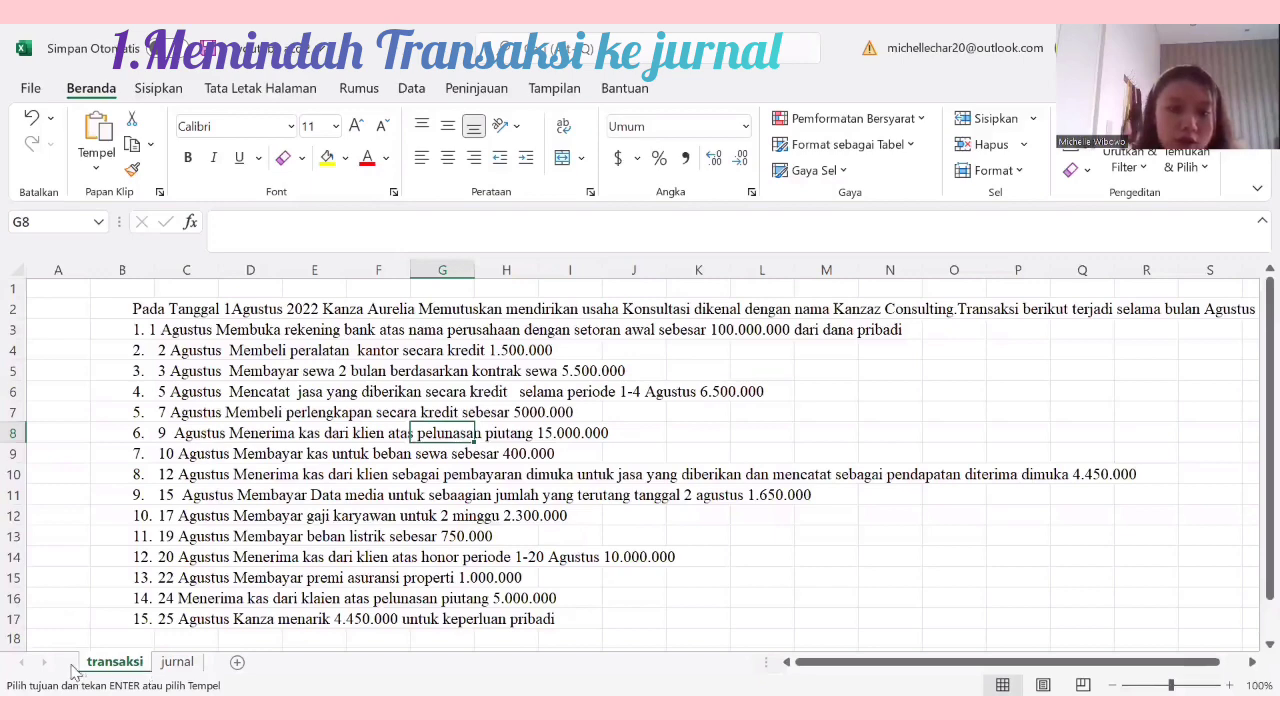
pyautogui.click(172, 661)
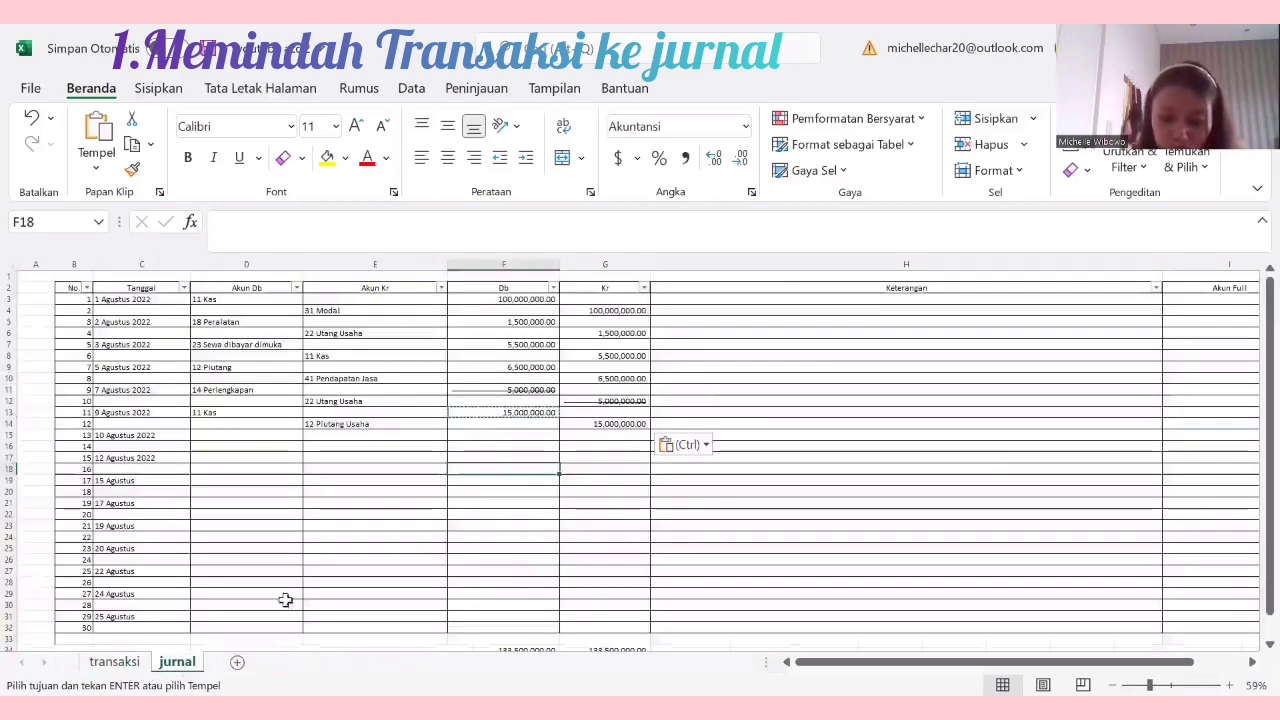
pyautogui.click(254, 436)
pyautogui.write('5')
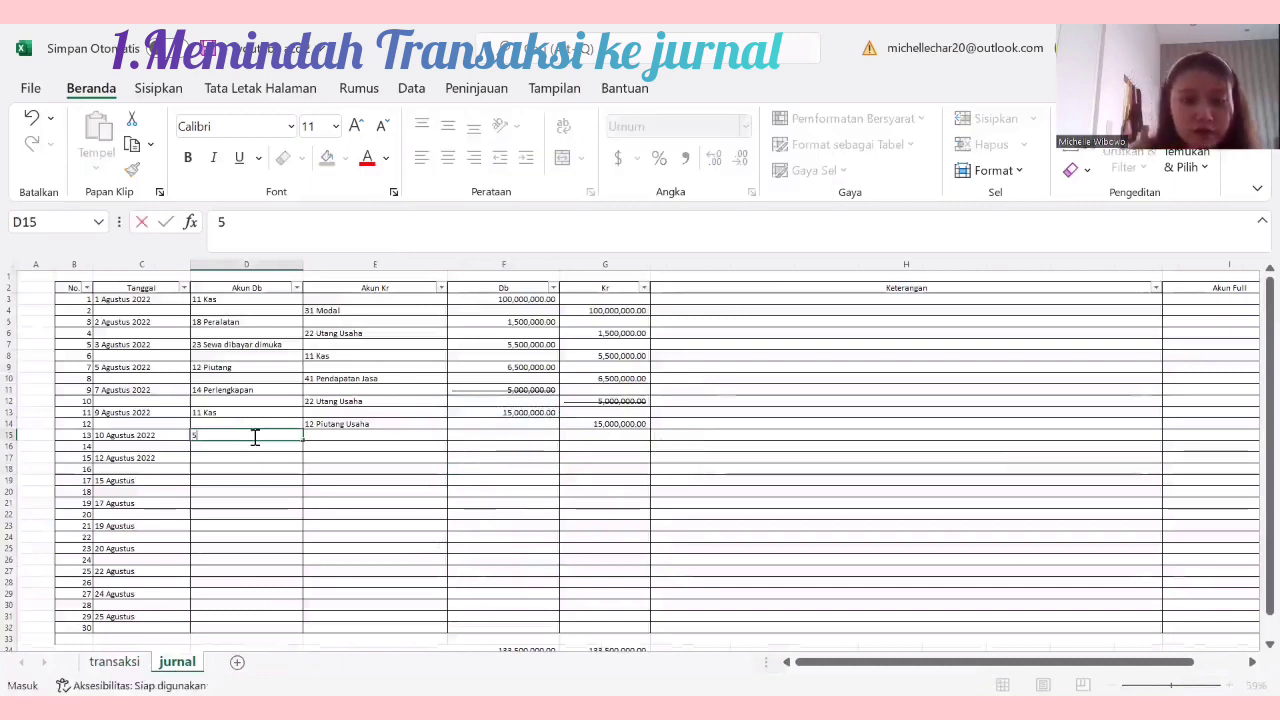
pyautogui.write('1')
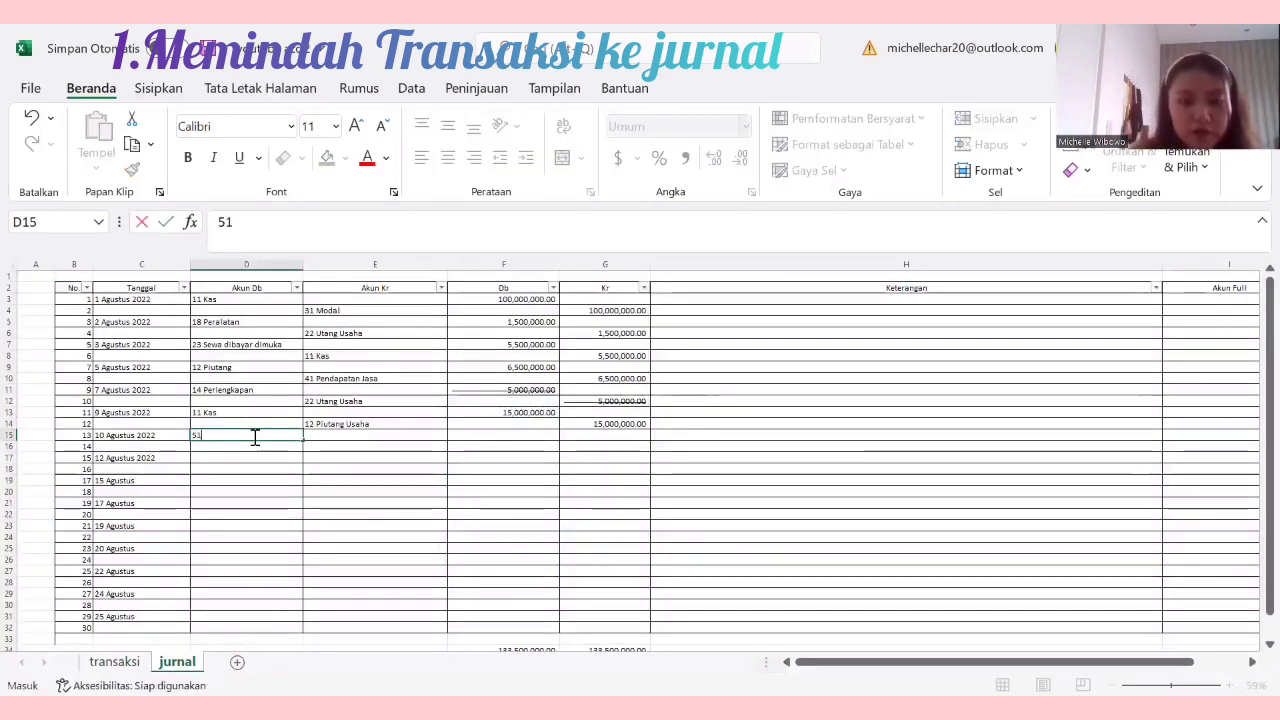
pyautogui.write(' Beban')
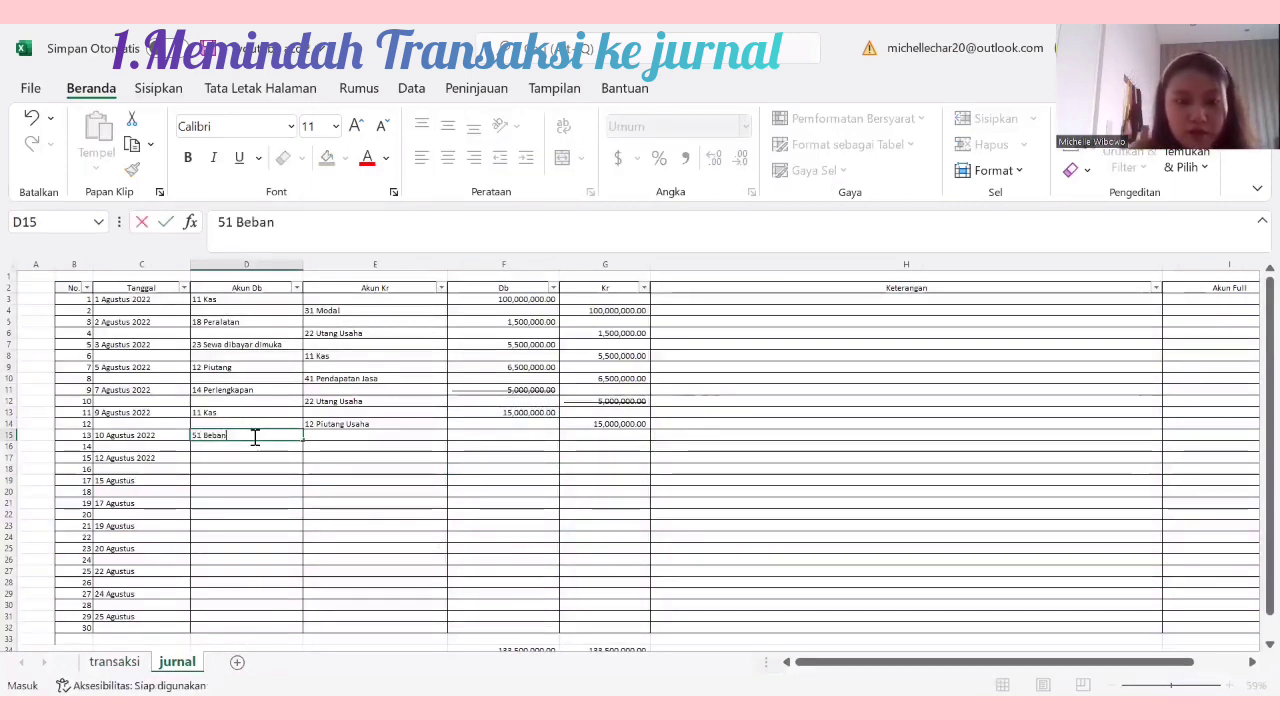
pyautogui.write(' sSewa')
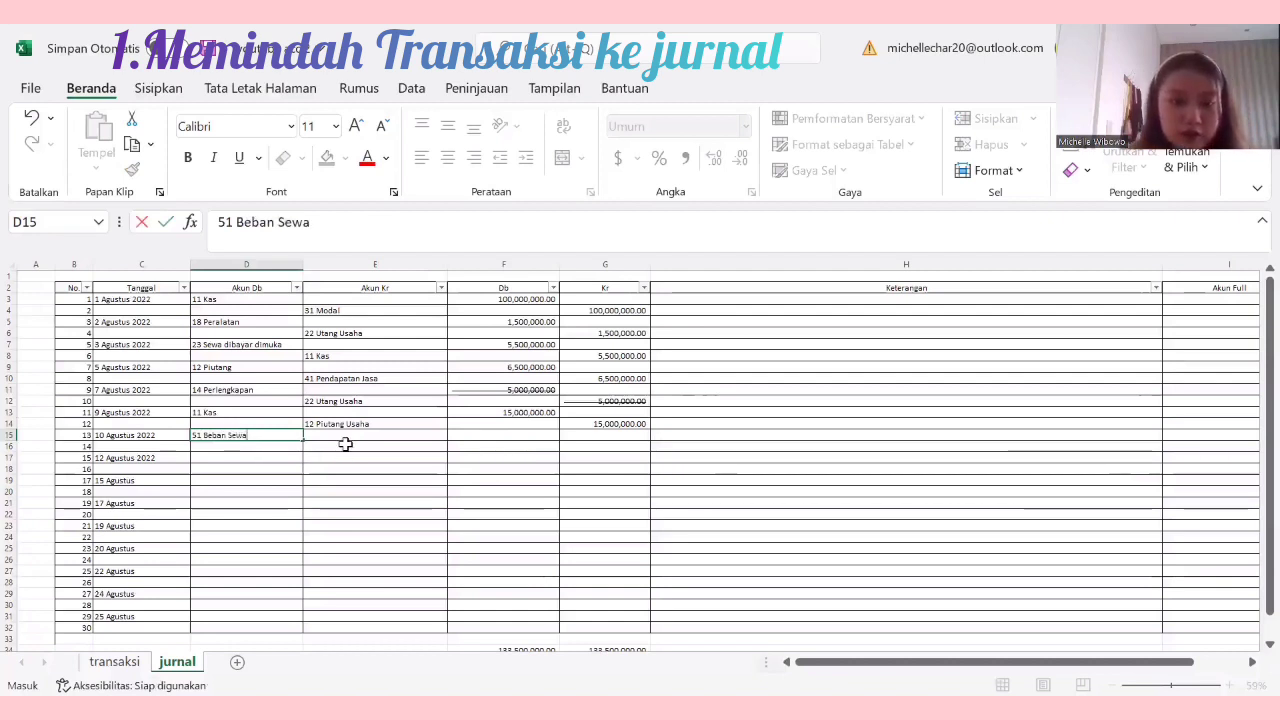
pyautogui.click(345, 444)
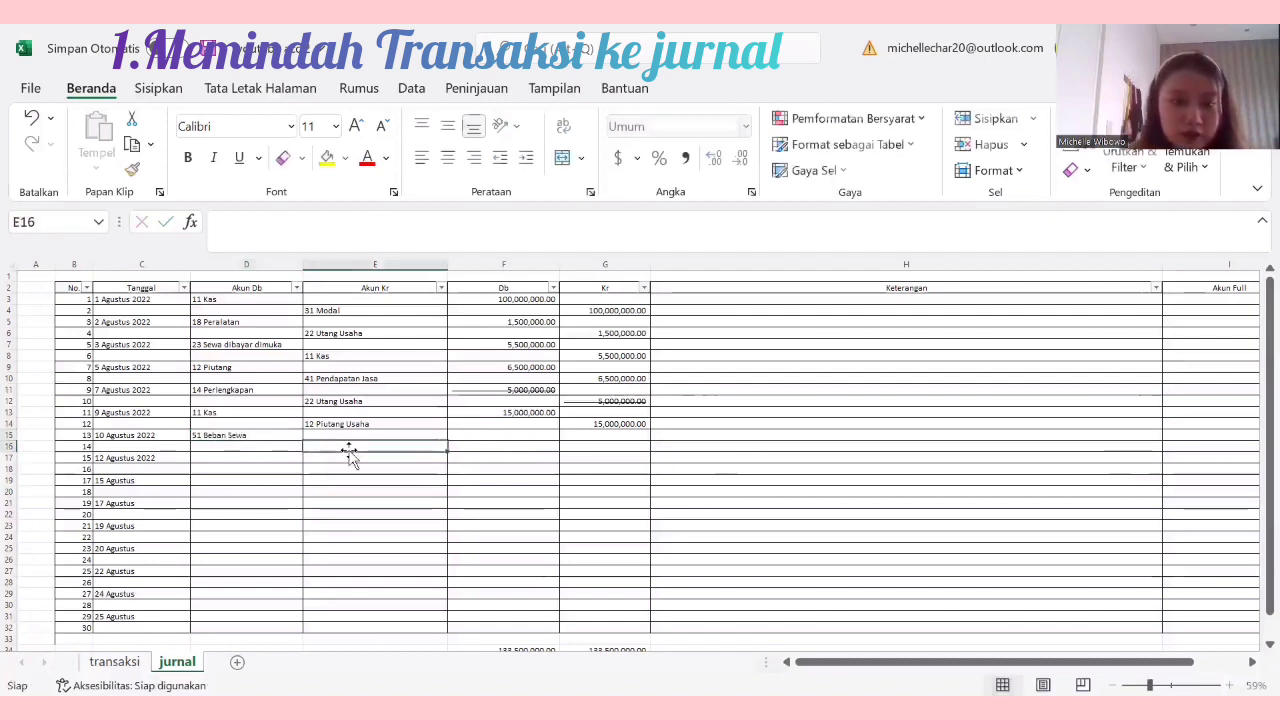
pyautogui.write('11 Kas')
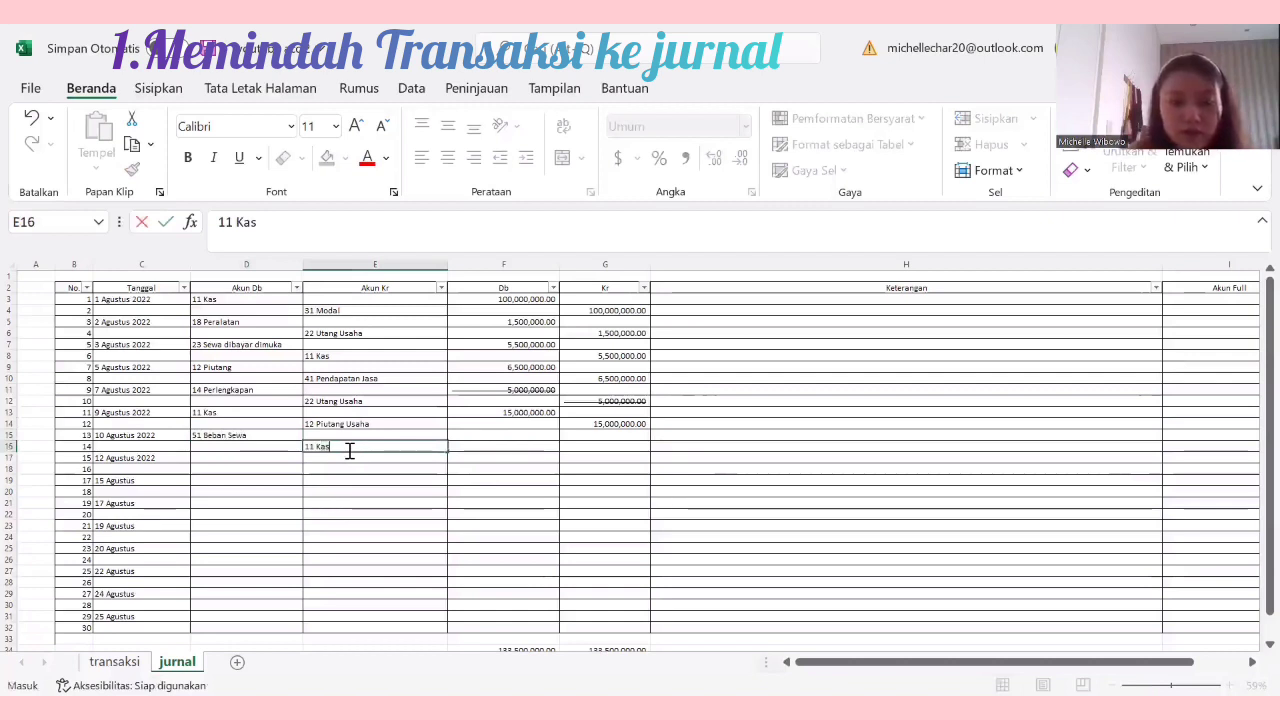
# Step: Enter 400000 as the 10 Agustus debit amount in F15 and copy it to the credit amount cell G16
pyautogui.click(480, 433)
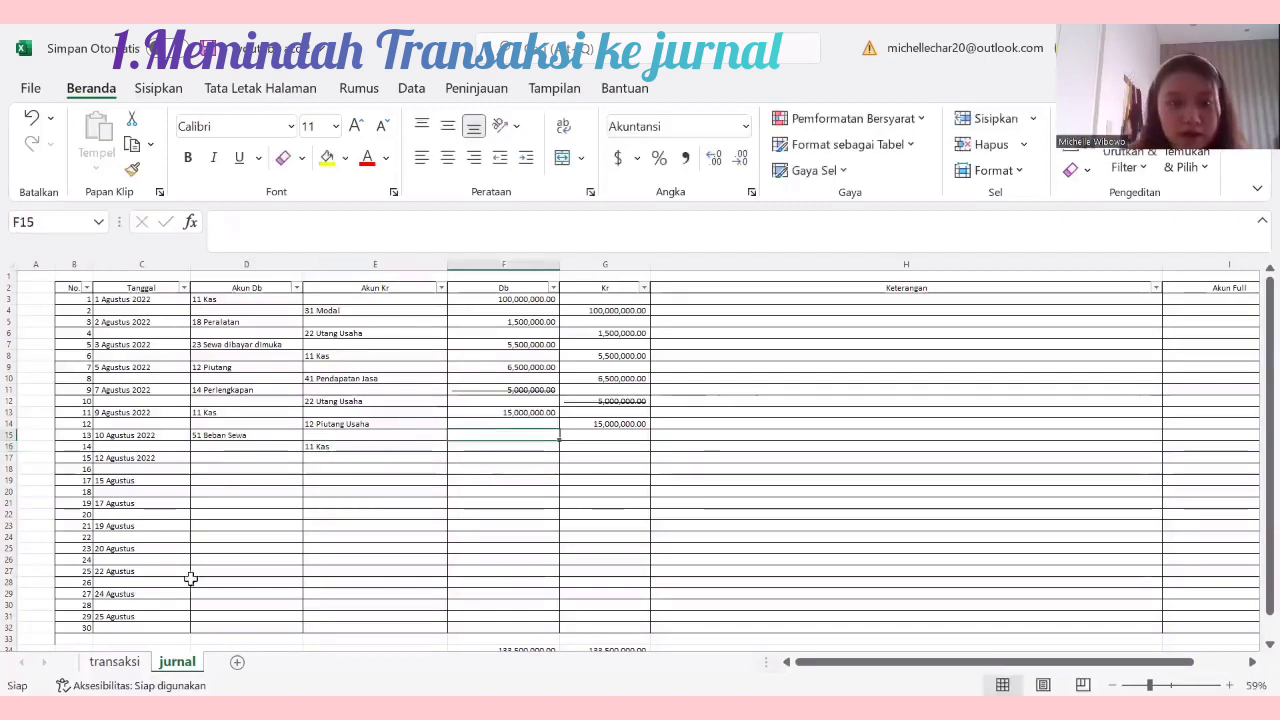
pyautogui.write('4')
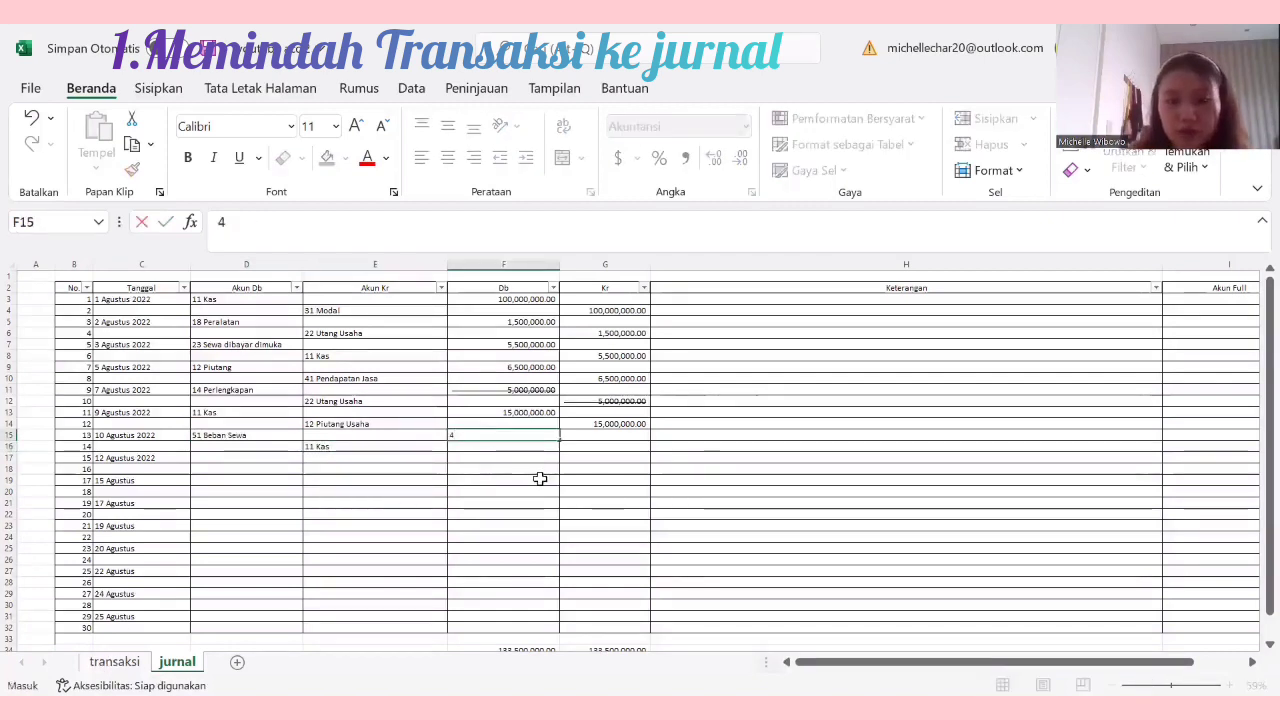
pyautogui.write('00000')
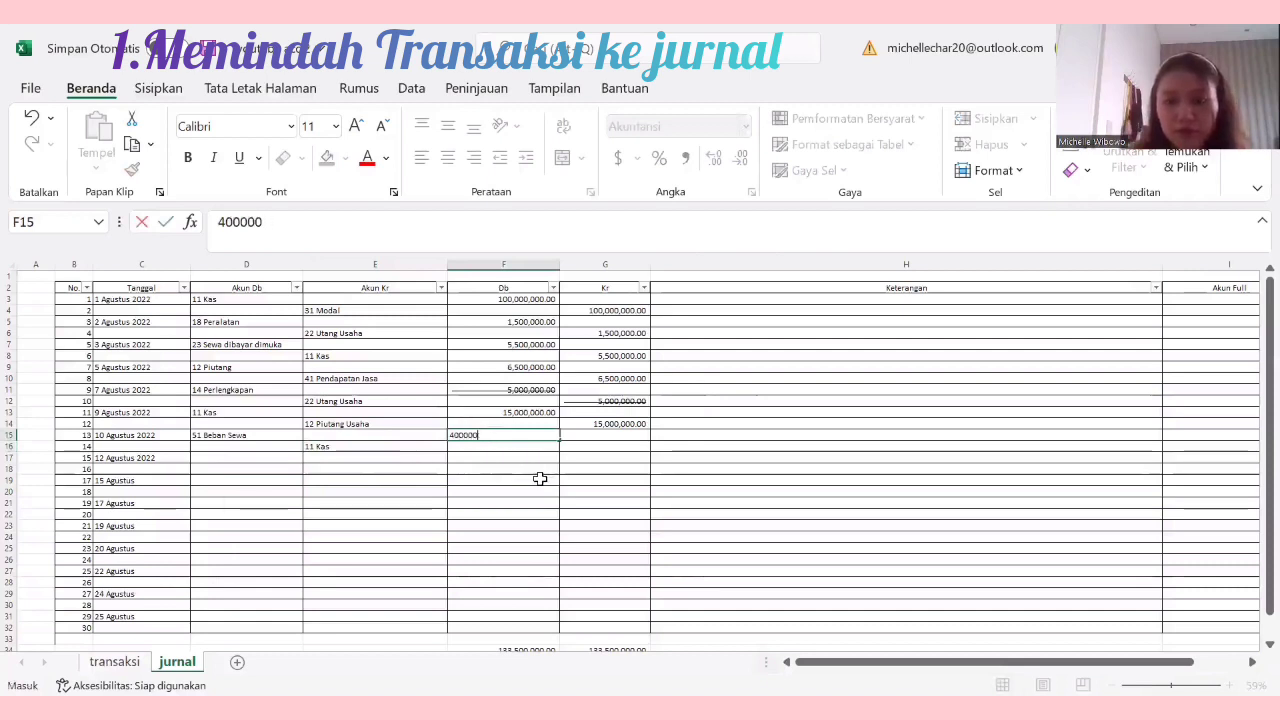
pyautogui.click(688, 595)
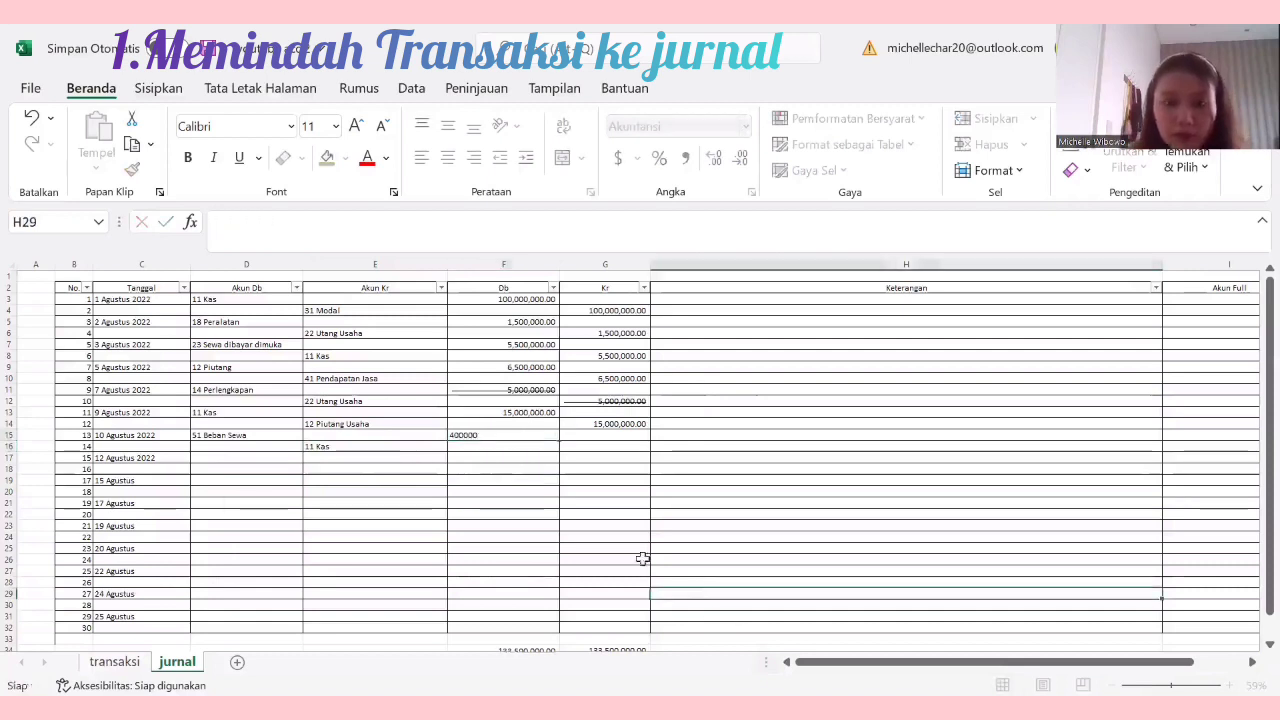
pyautogui.click(544, 433)
pyautogui.hotkey('ctrl', 'c')
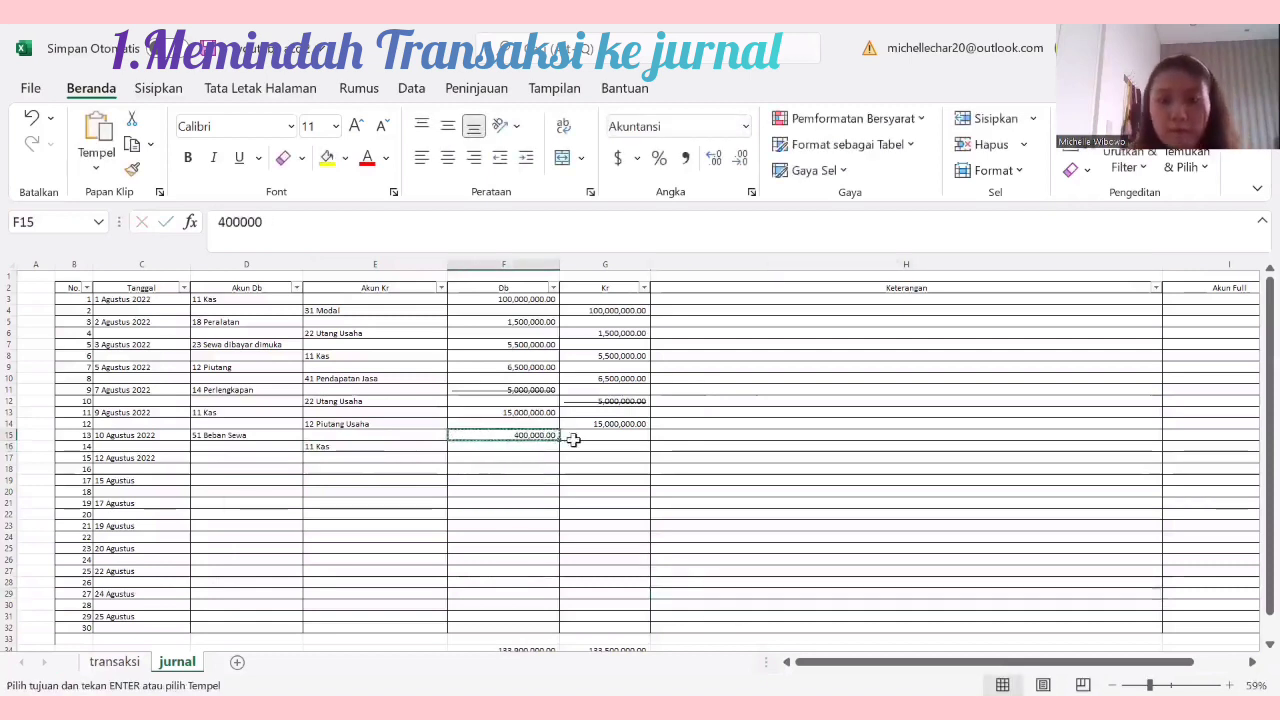
pyautogui.click(584, 447)
pyautogui.hotkey('ctrl', 'v')
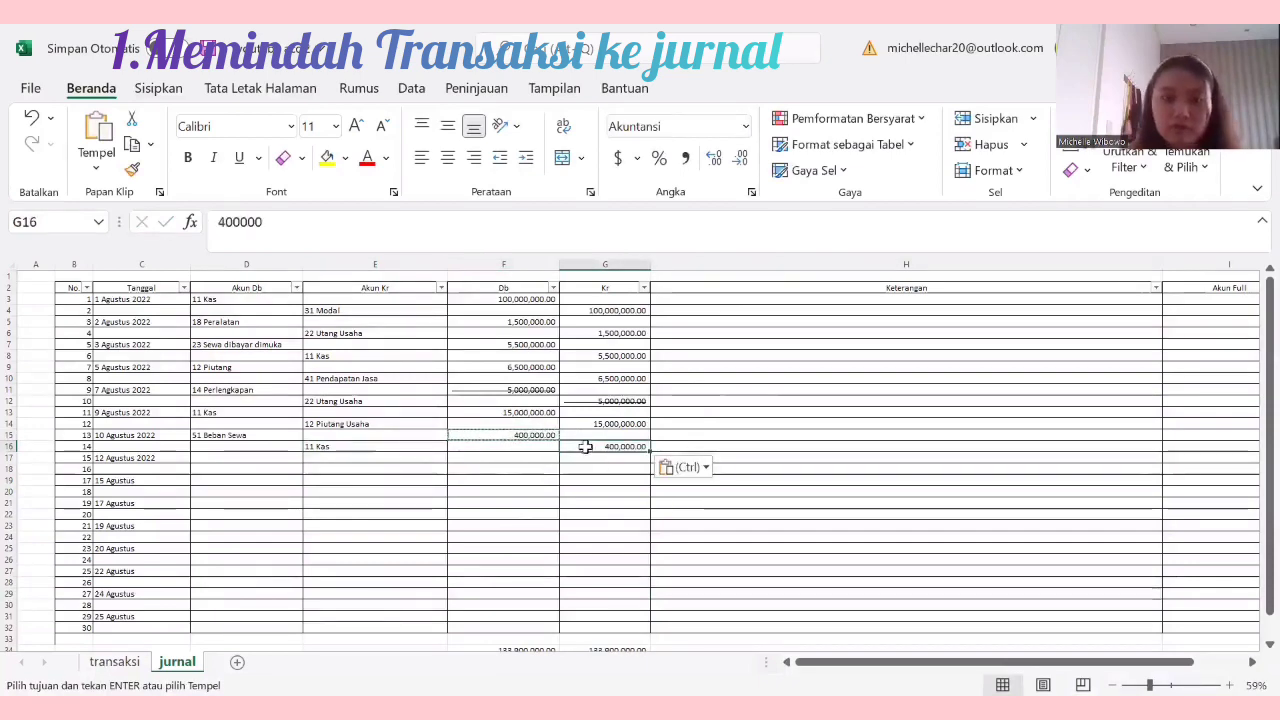
pyautogui.click(514, 522)
# Step: Consult the transaksi sheet, and for 12 Agustus enter "11 Kas" in D17 and "42 Pendapatan diterima dimuka" in E18 of jurnal
pyautogui.click(114, 662)
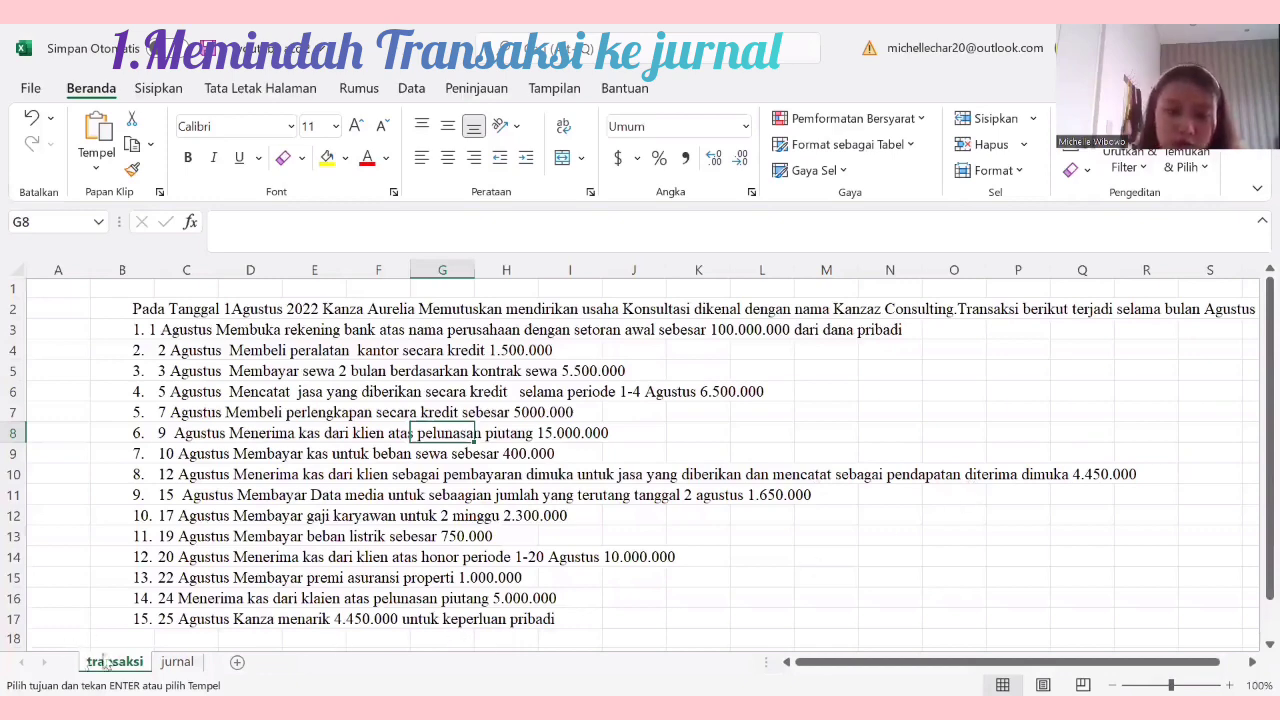
pyautogui.click(176, 662)
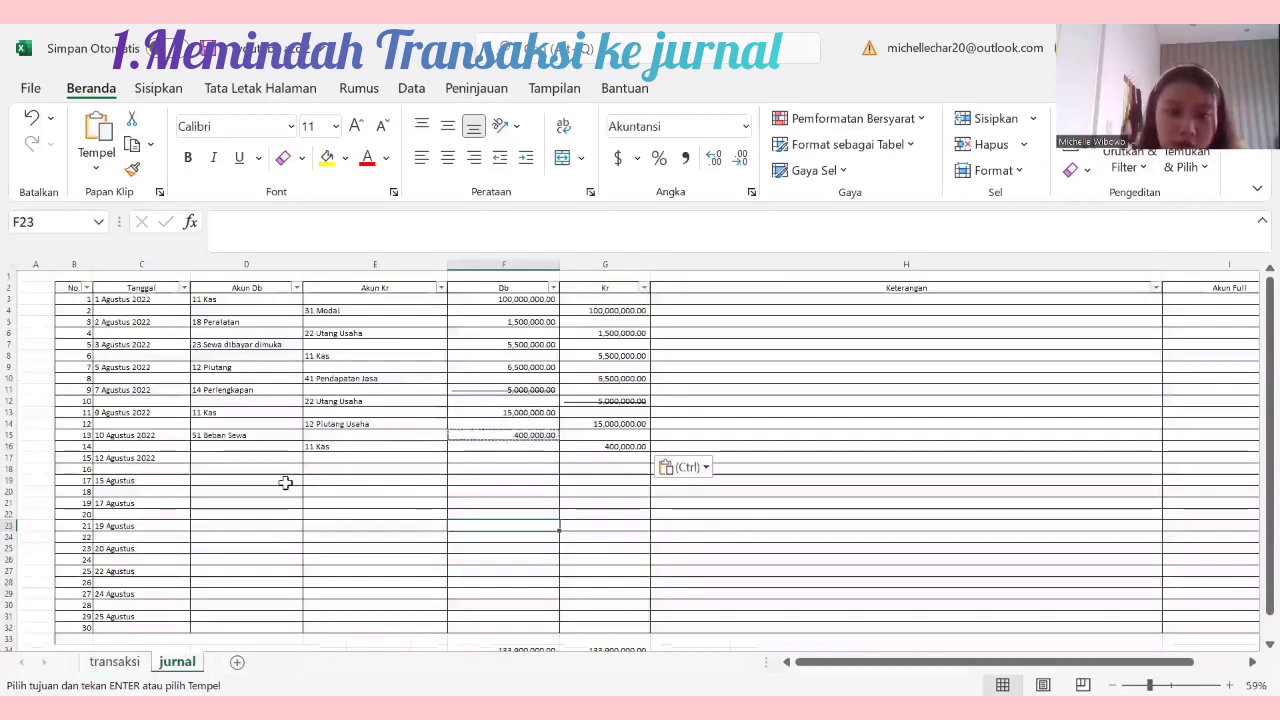
pyautogui.click(217, 457)
pyautogui.write('11 Kas')
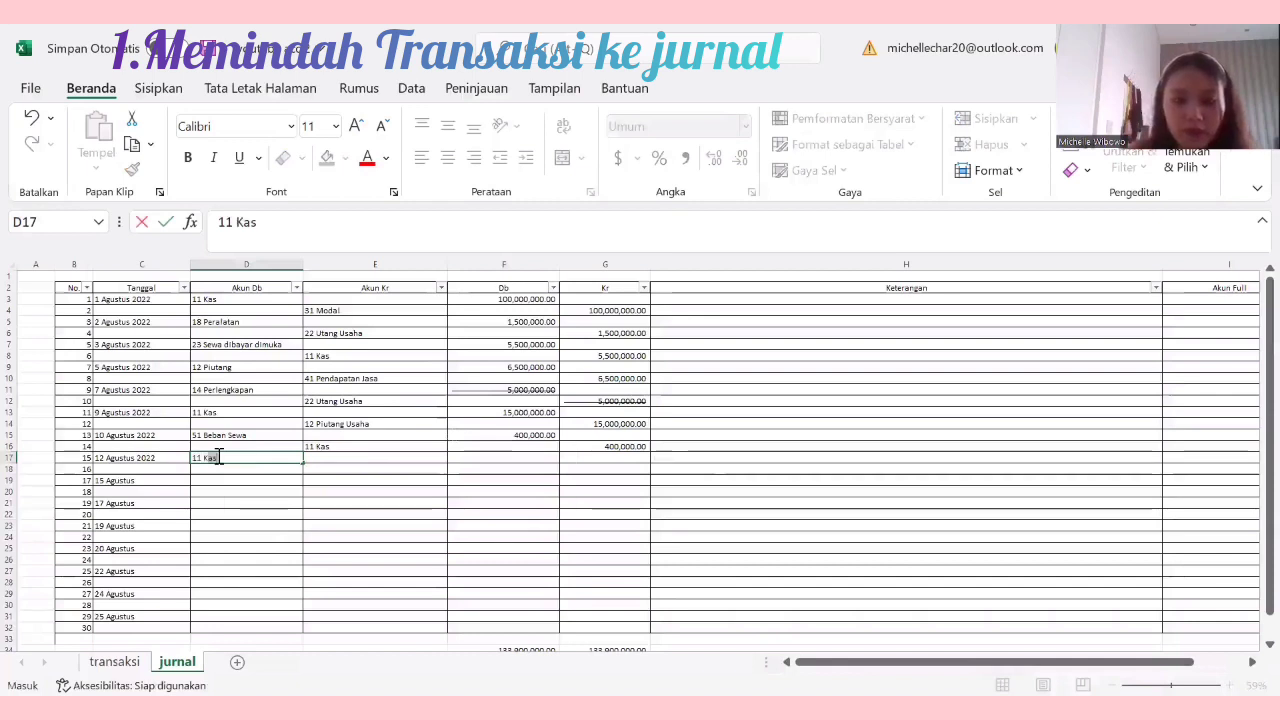
pyautogui.click(337, 469)
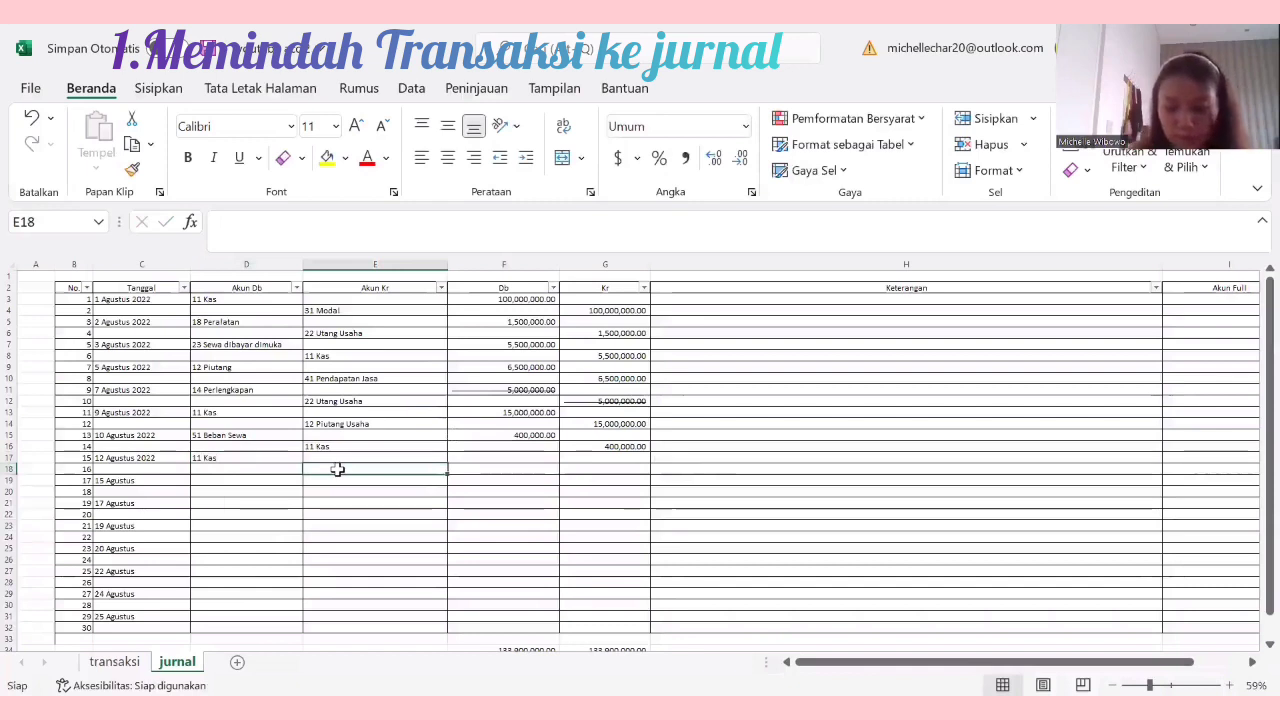
pyautogui.write('4')
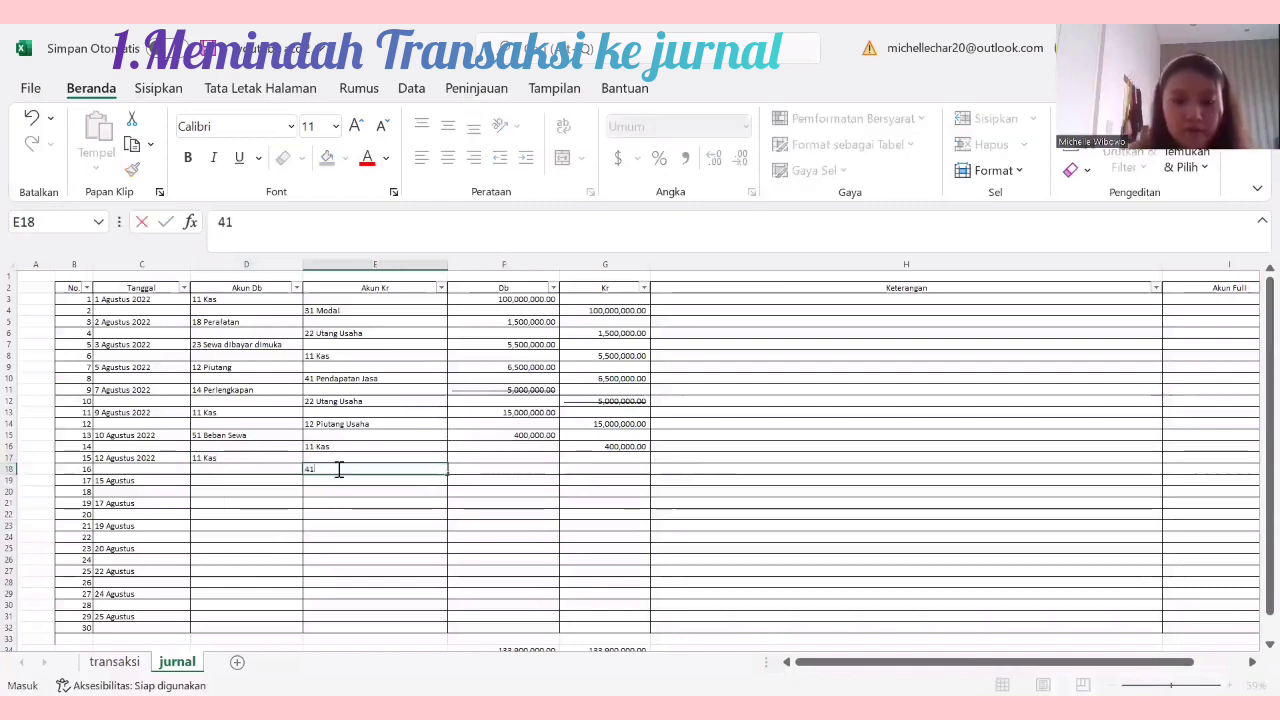
pyautogui.write('2 P')
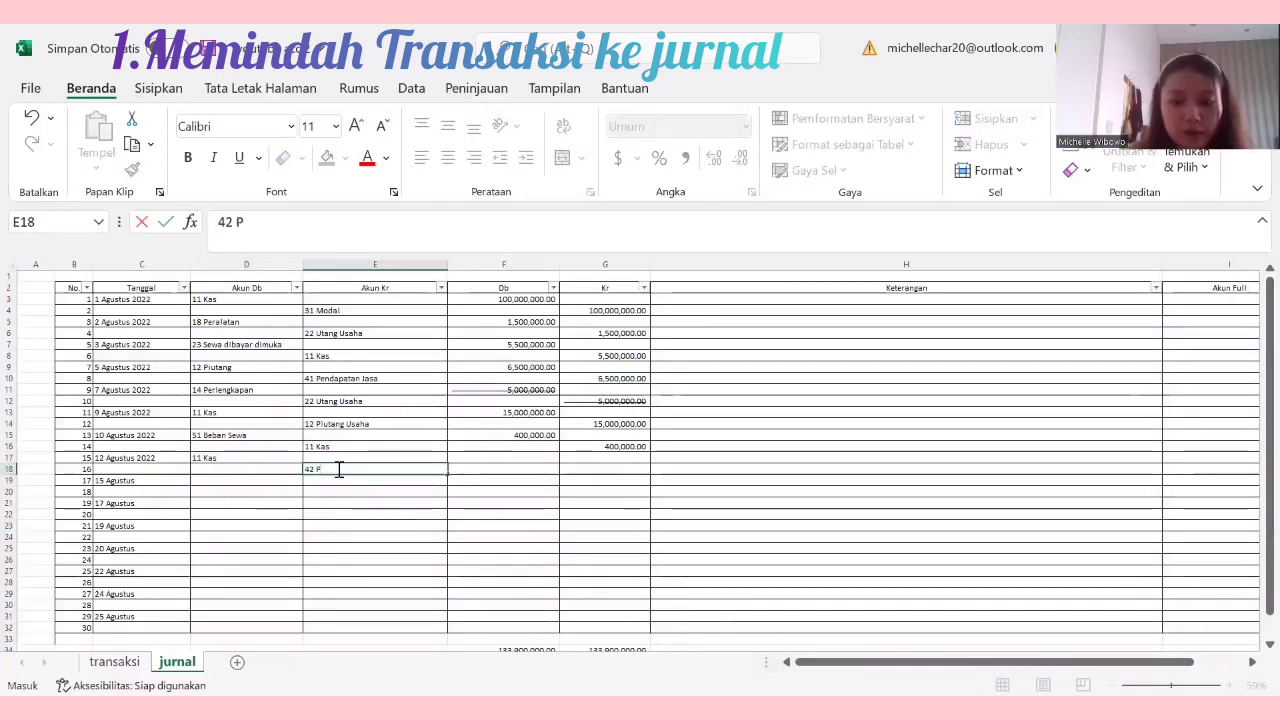
pyautogui.write('endapatan di')
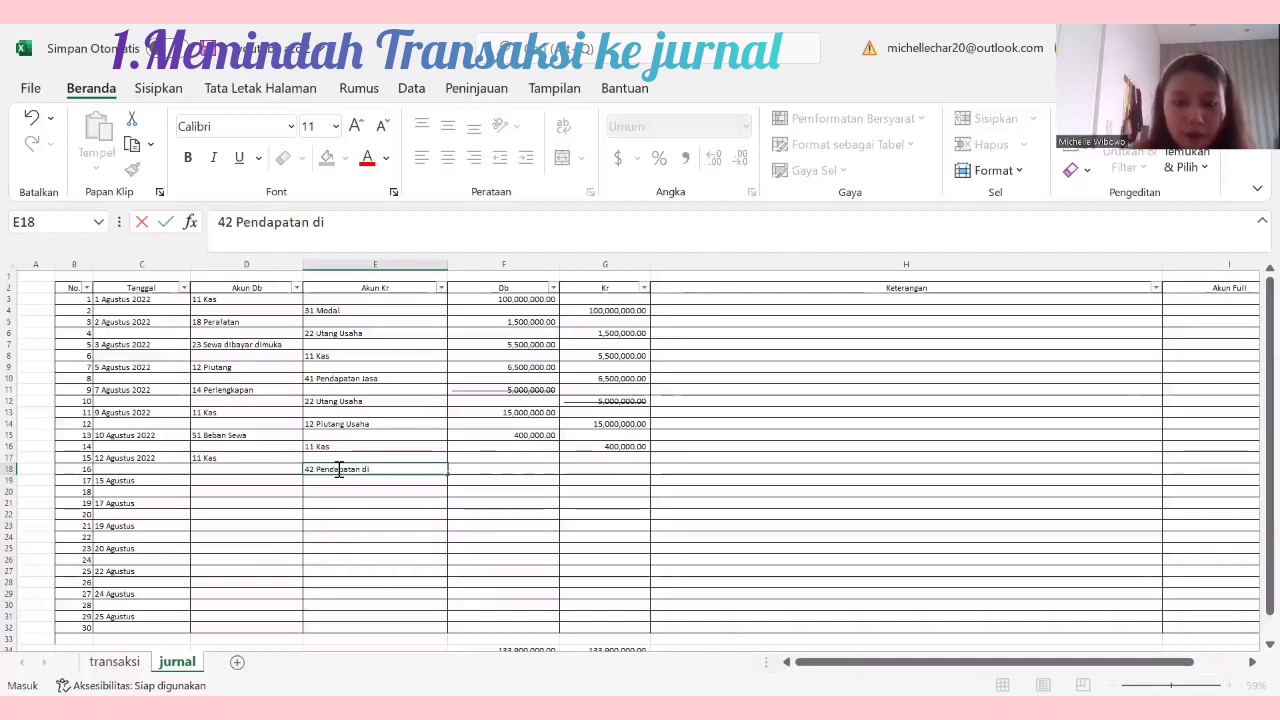
pyautogui.write('terima di')
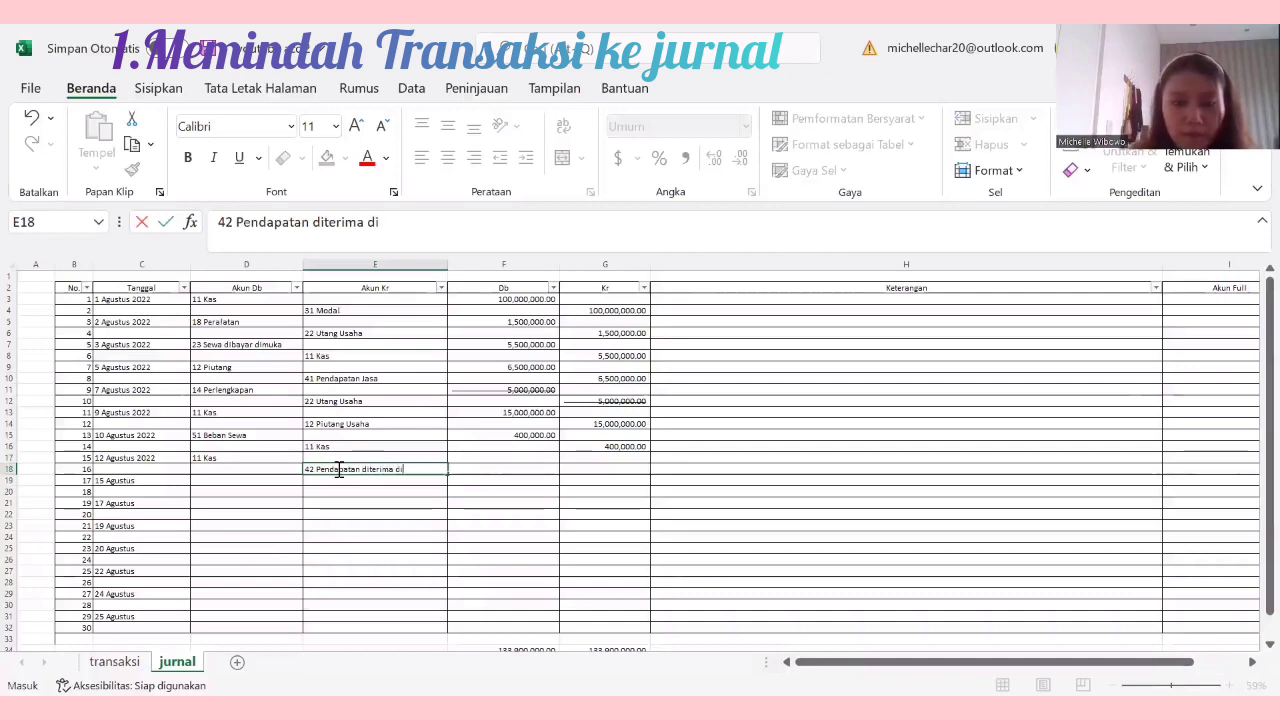
pyautogui.write('muka')
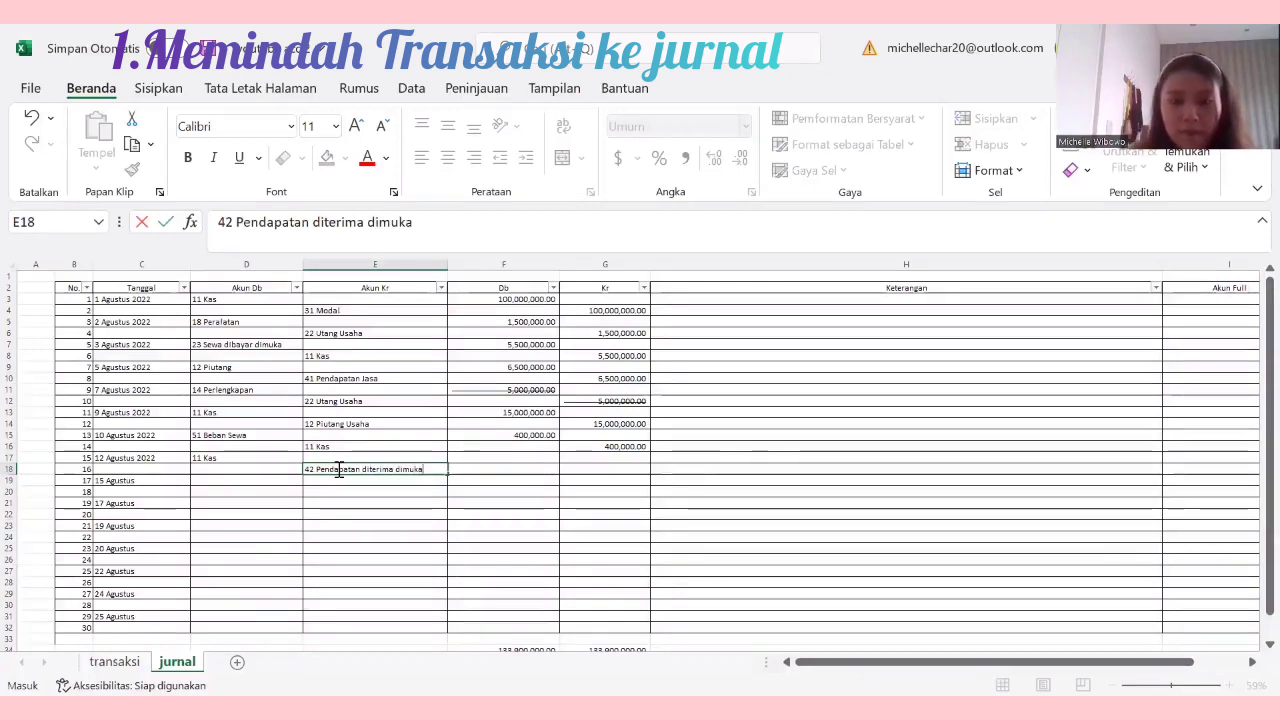
# Step: Enter 4450000 as the 12 Agustus debit amount in F17 of jurnal, correcting the surplus zeros
pyautogui.click(463, 457)
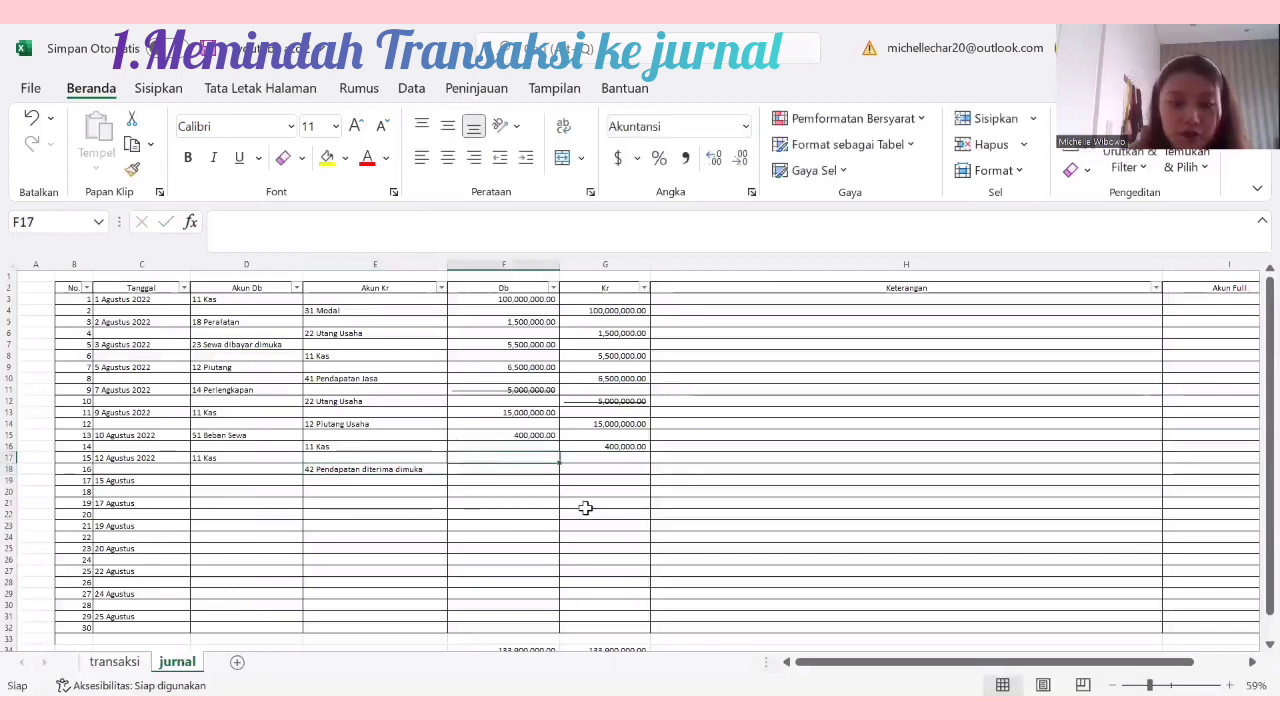
pyautogui.write('44500')
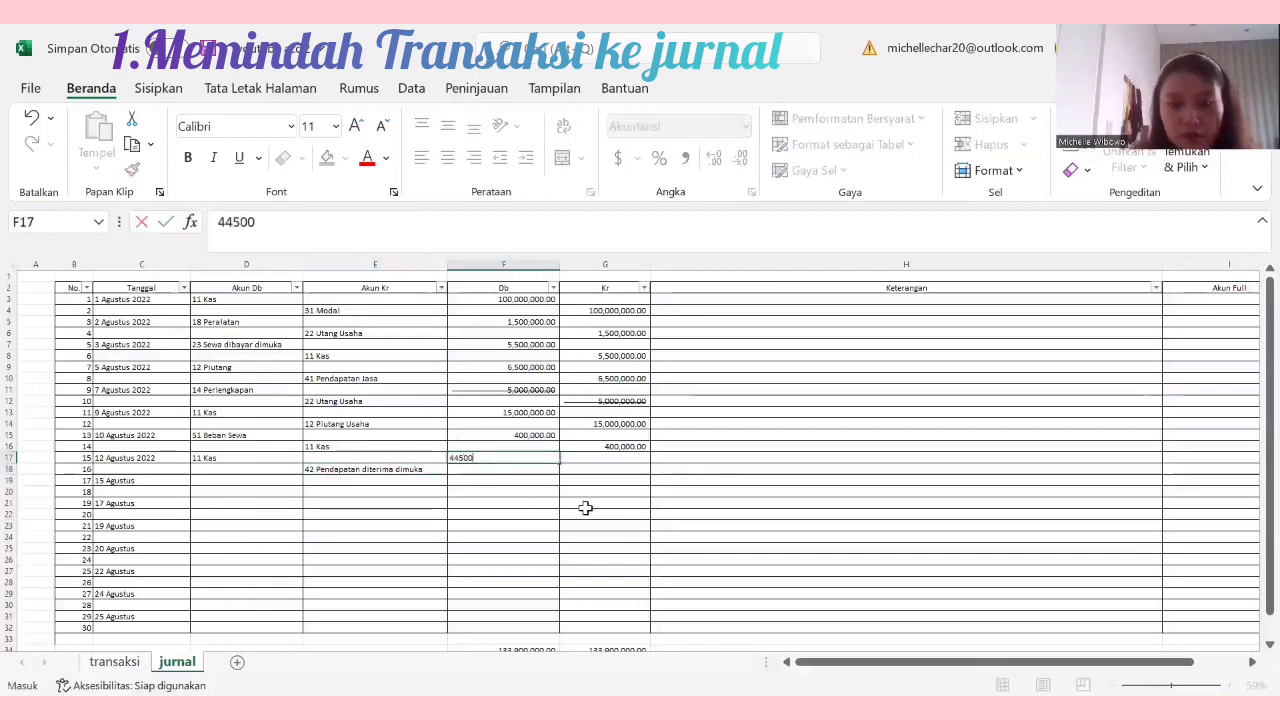
pyautogui.write('00000')
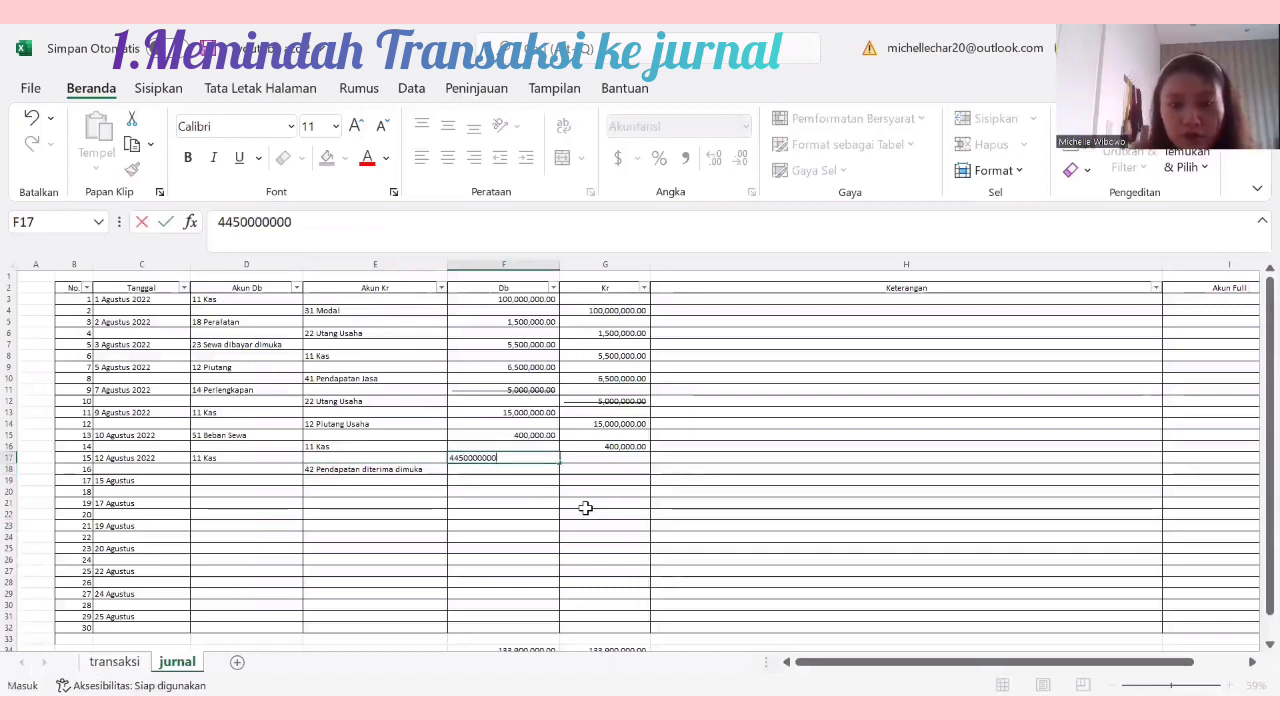
pyautogui.click(585, 507)
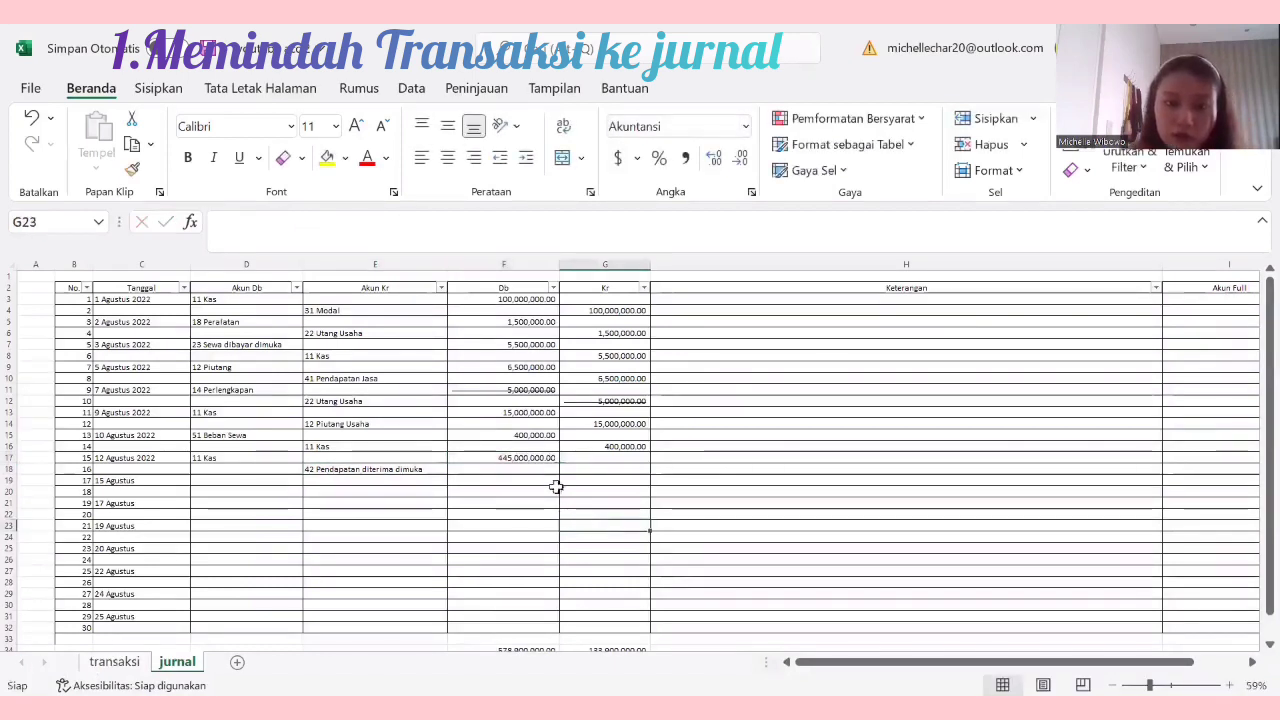
pyautogui.doubleClick(532, 457)
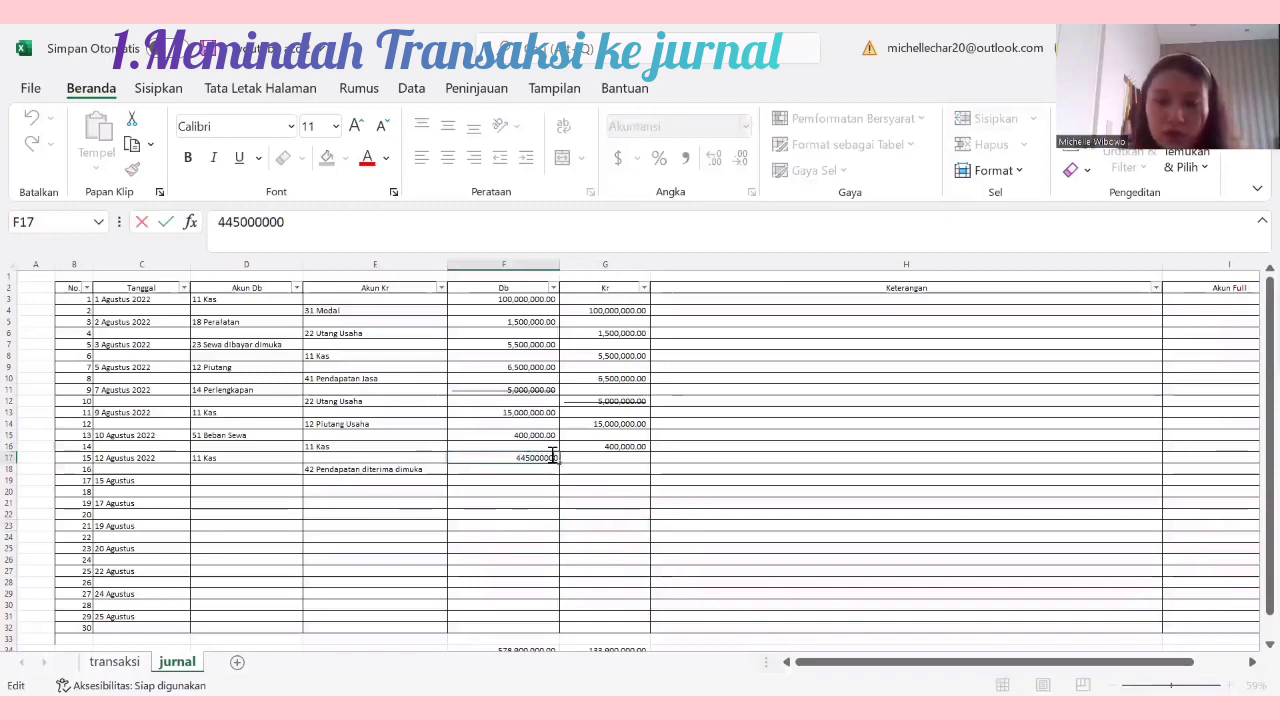
pyautogui.press('BackSpace')
pyautogui.click(549, 512)
pyautogui.doubleClick(539, 459)
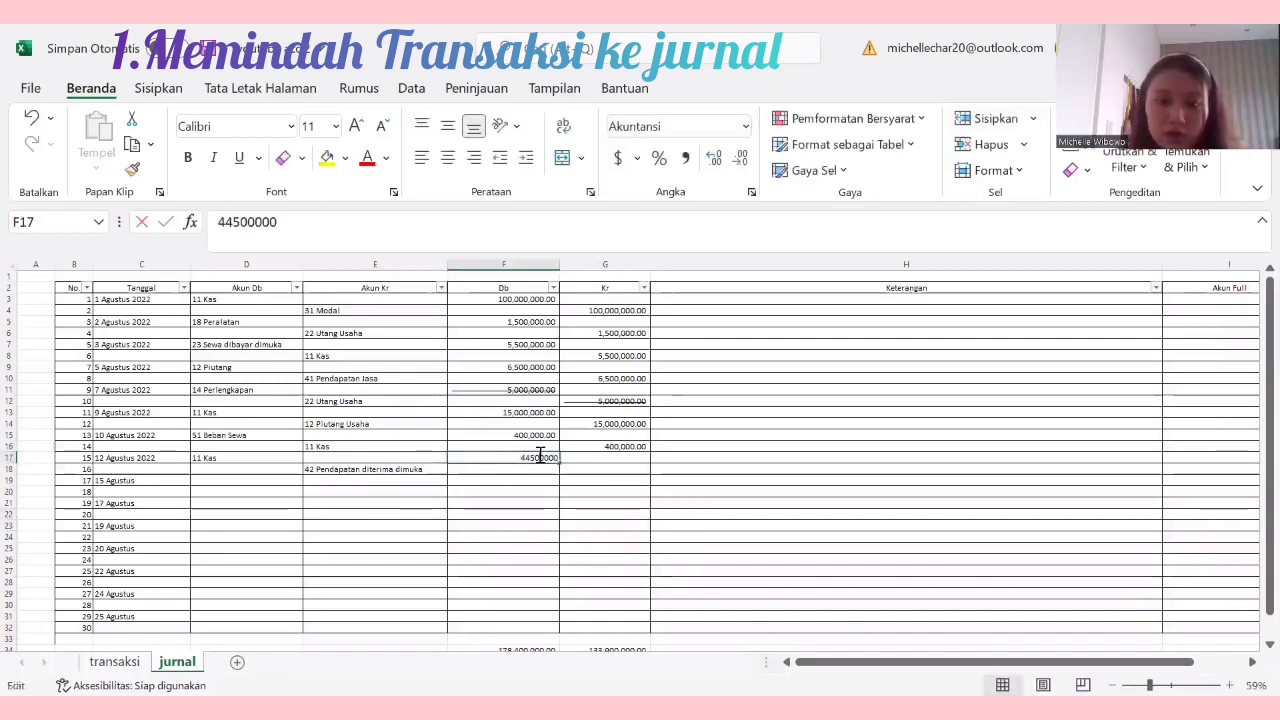
pyautogui.press('BackSpace')
pyautogui.click(552, 500)
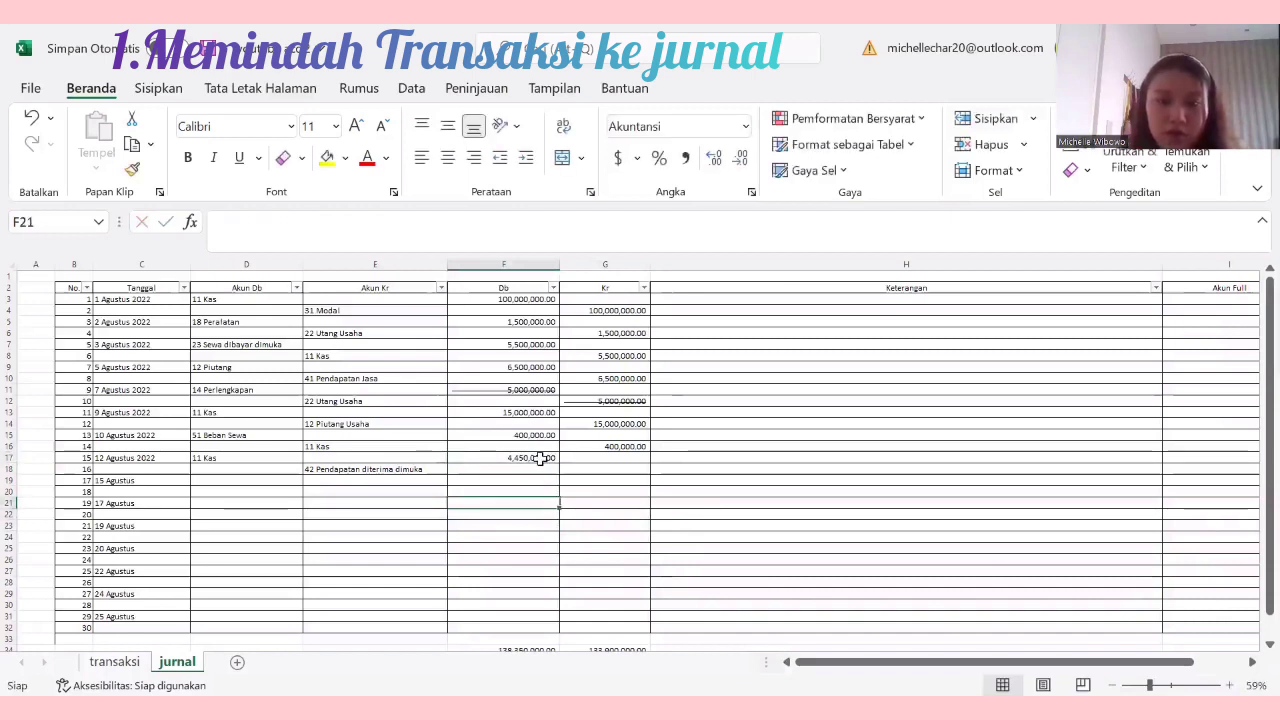
# Step: Copy the 12 Agustus debit amount from F17 to the credit amount cell G18
pyautogui.click(538, 458)
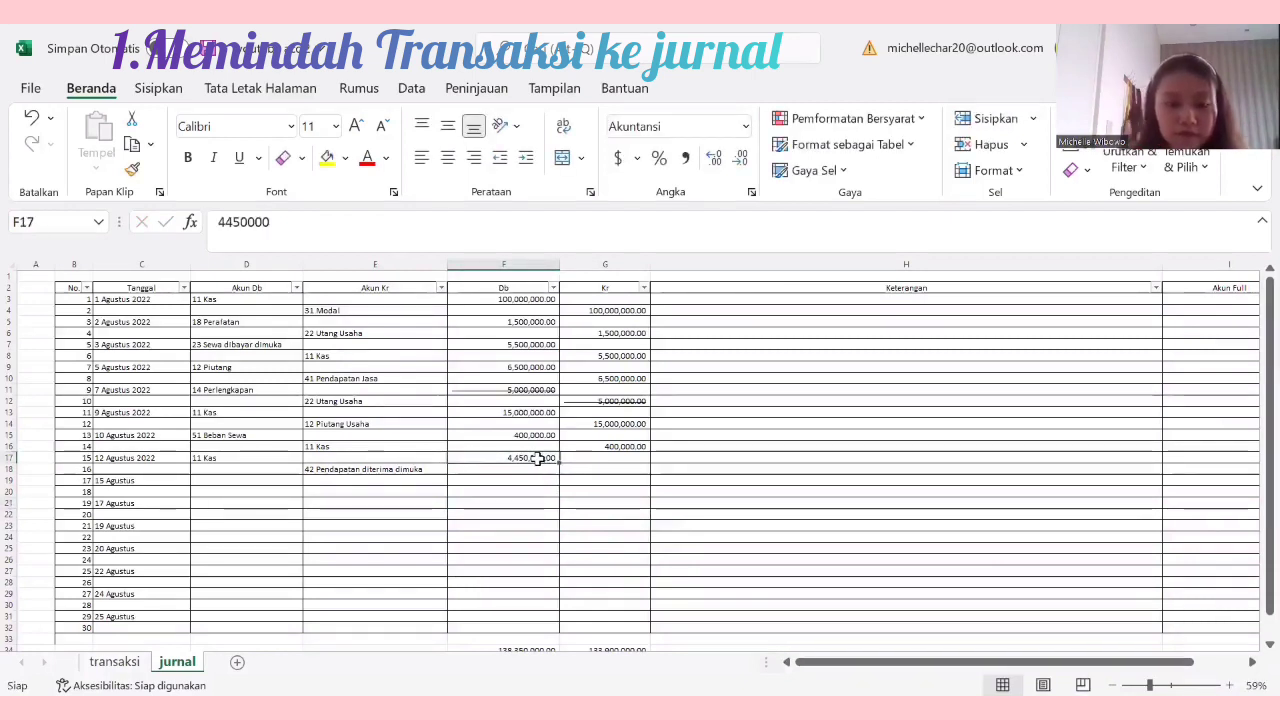
pyautogui.hotkey('ctrl', 'c')
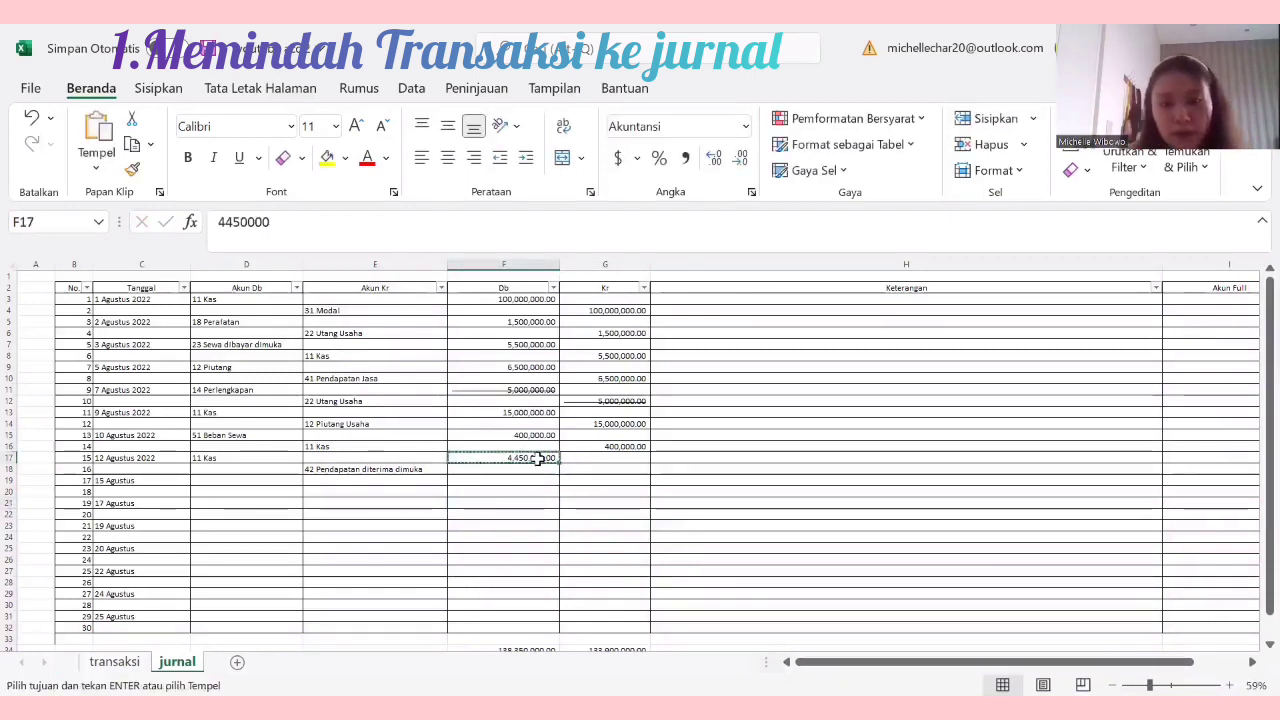
pyautogui.click(596, 468)
pyautogui.hotkey('ctrl', 'v')
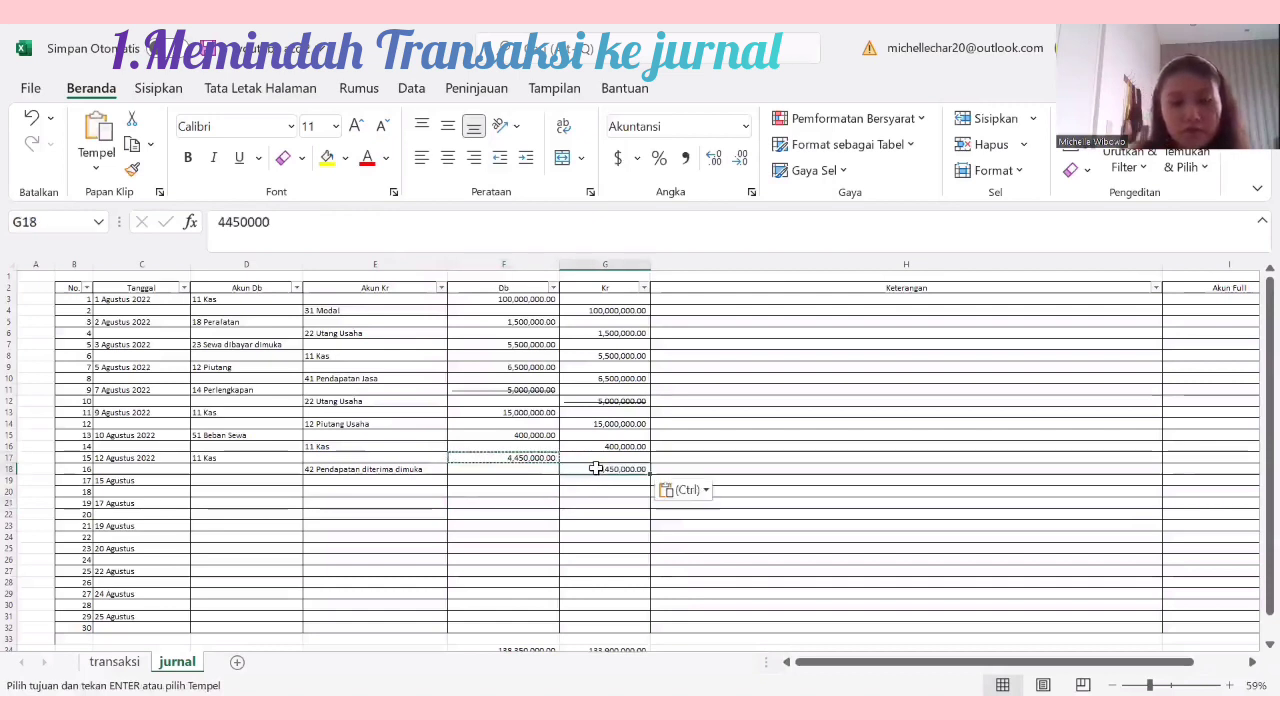
pyautogui.click(506, 569)
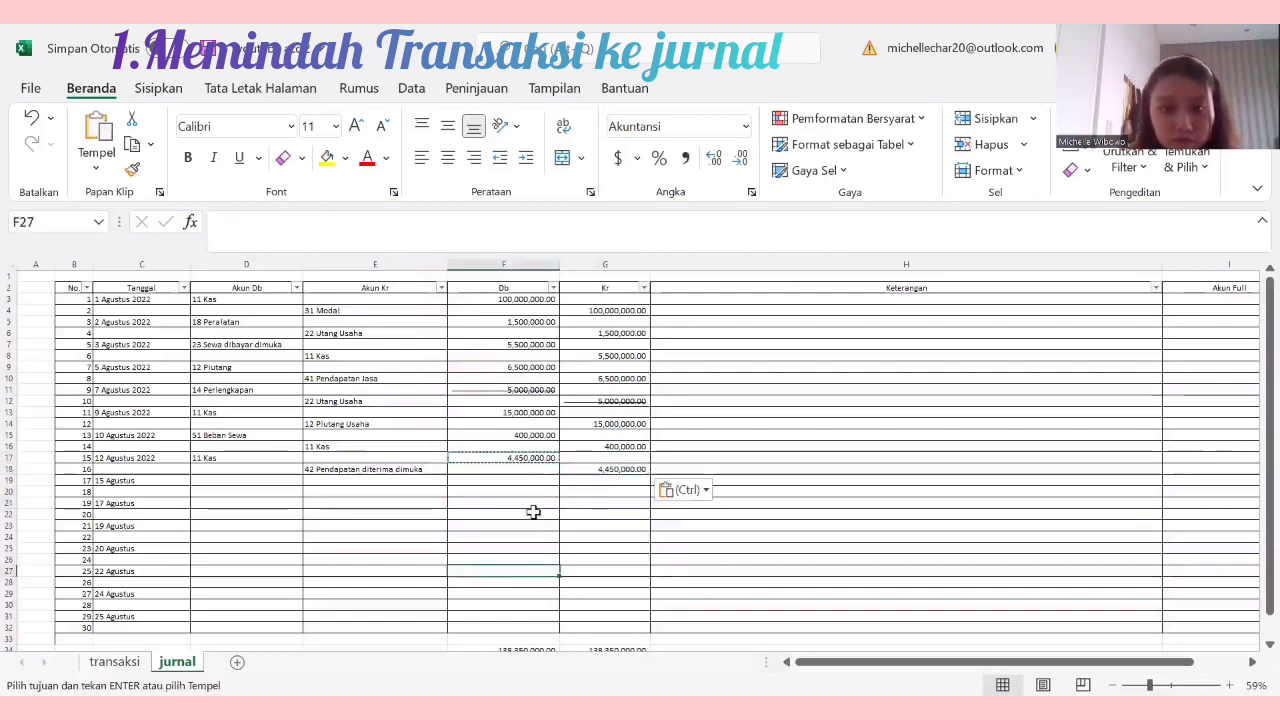
pyautogui.click(531, 513)
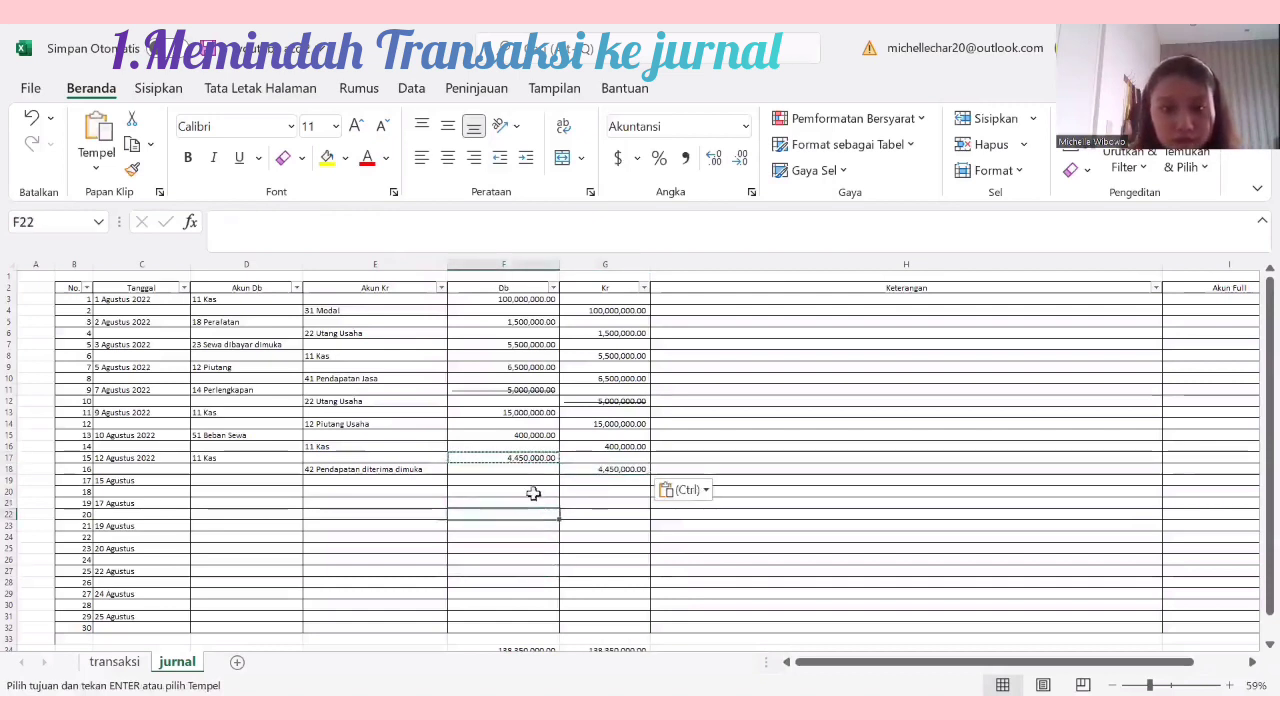
# Step: Consult the transaksi sheet, and for 15 Agustus enter debit account "22 Utang Usaha" in D19 and credit account "11 Kas" in E20 of jurnal
pyautogui.click(270, 481)
pyautogui.click(112, 663)
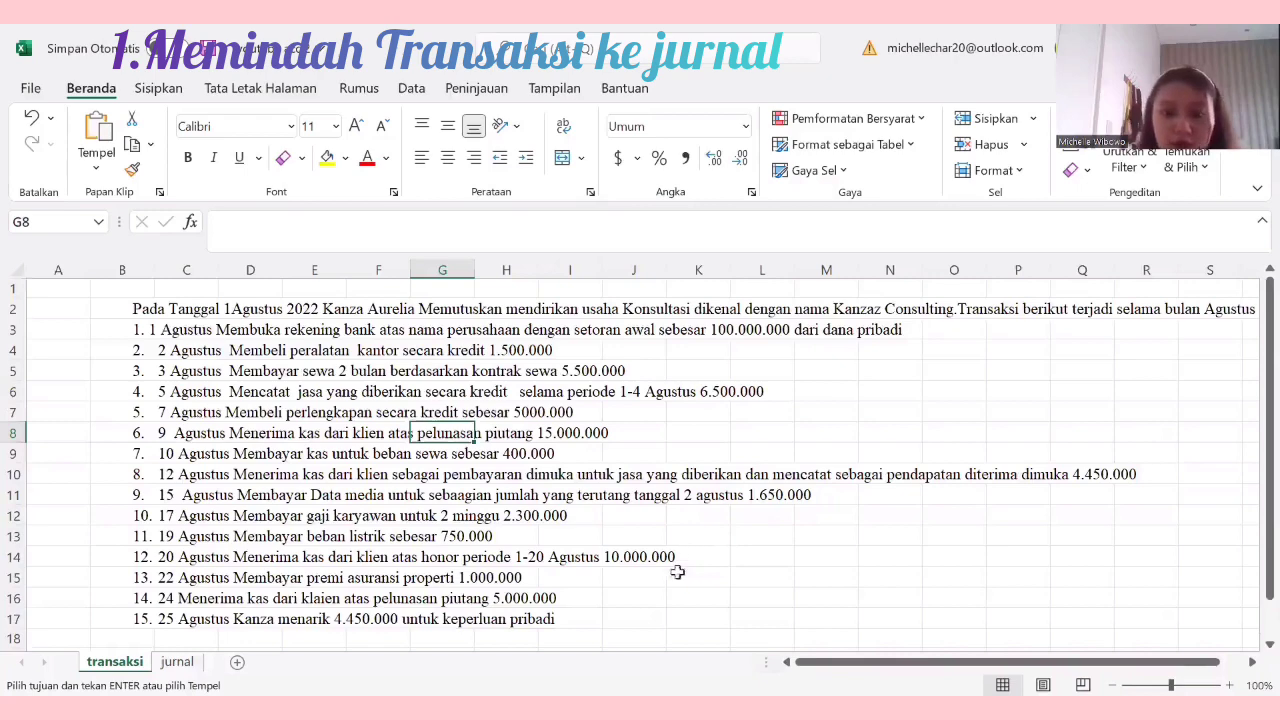
pyautogui.click(178, 662)
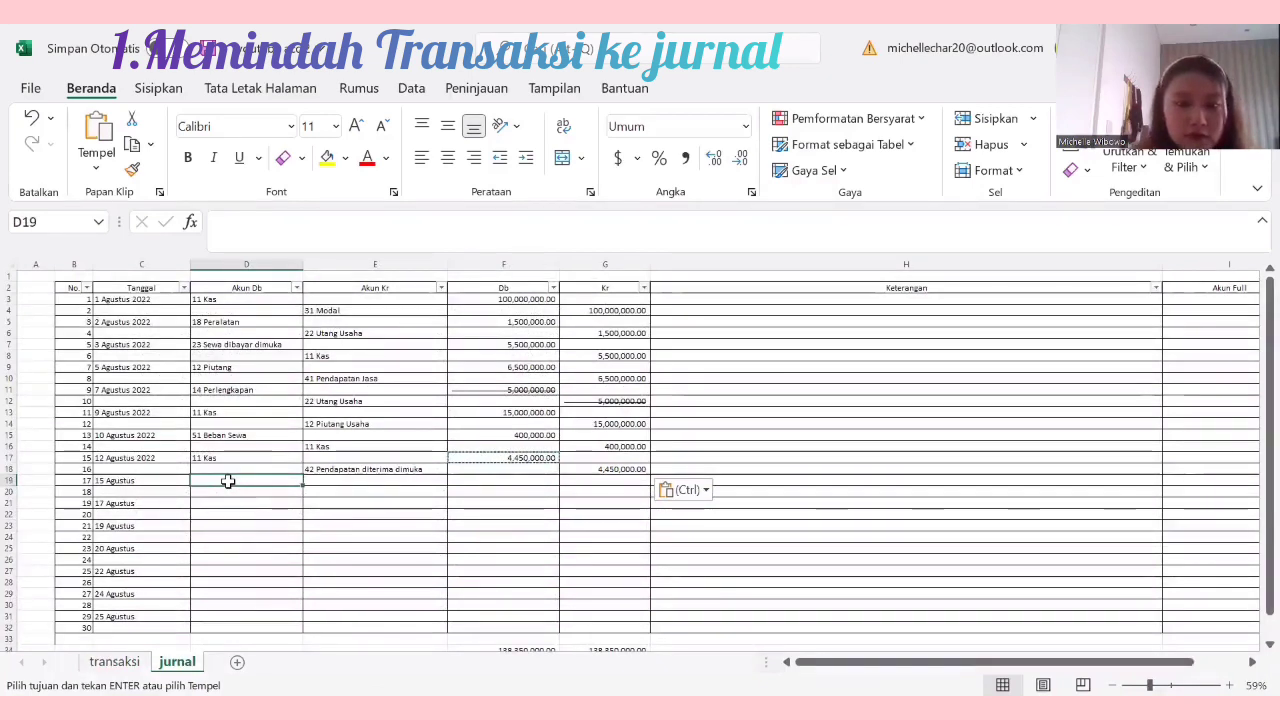
pyautogui.press('Escape')
pyautogui.write('22 U')
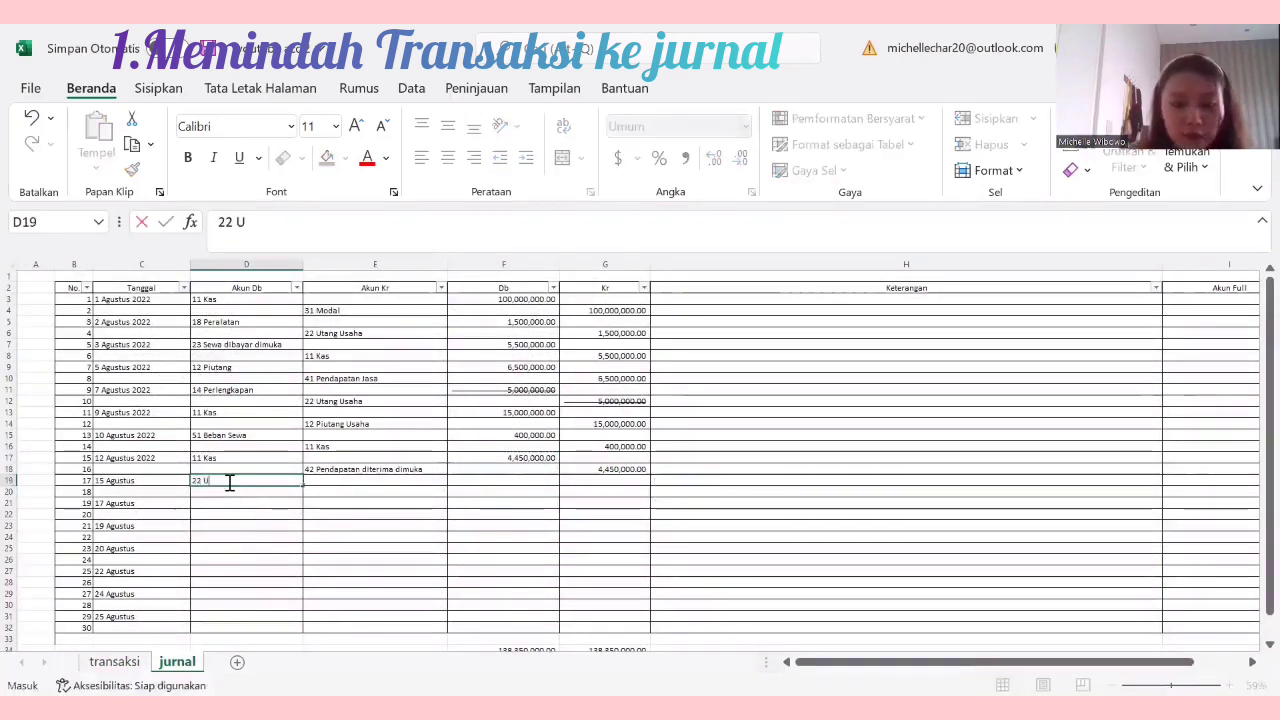
pyautogui.write('tang U')
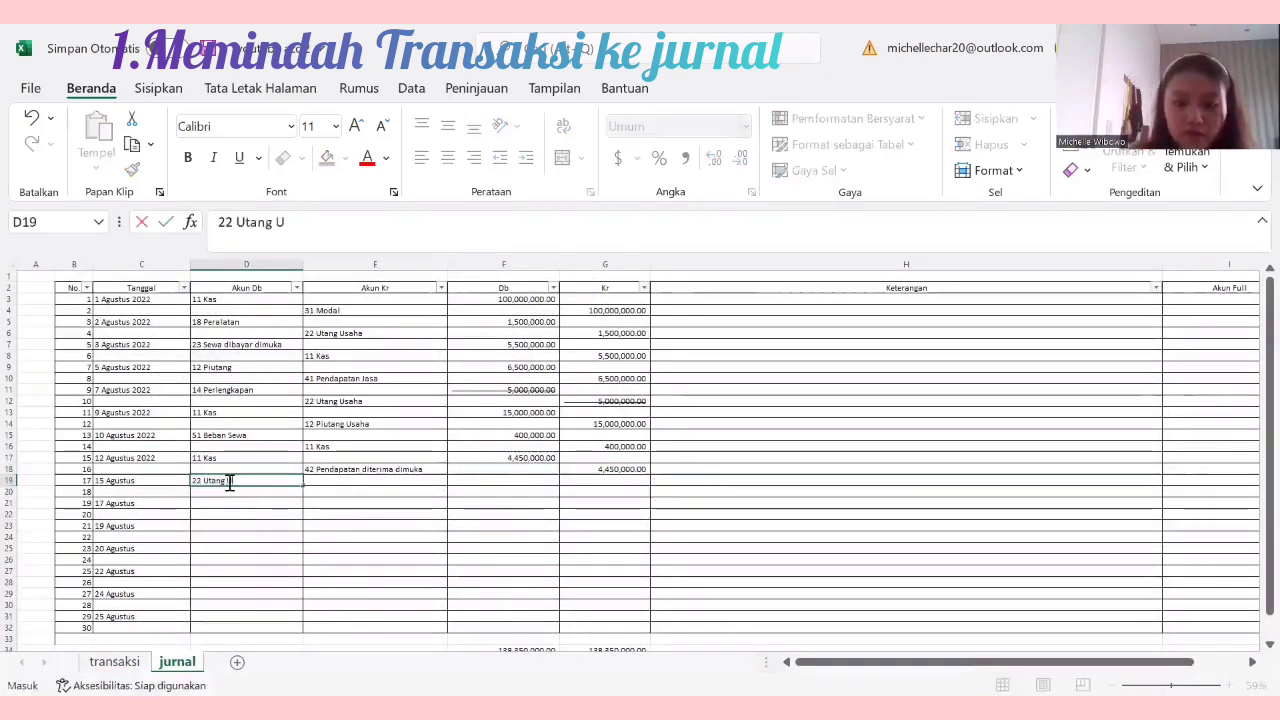
pyautogui.write('saha')
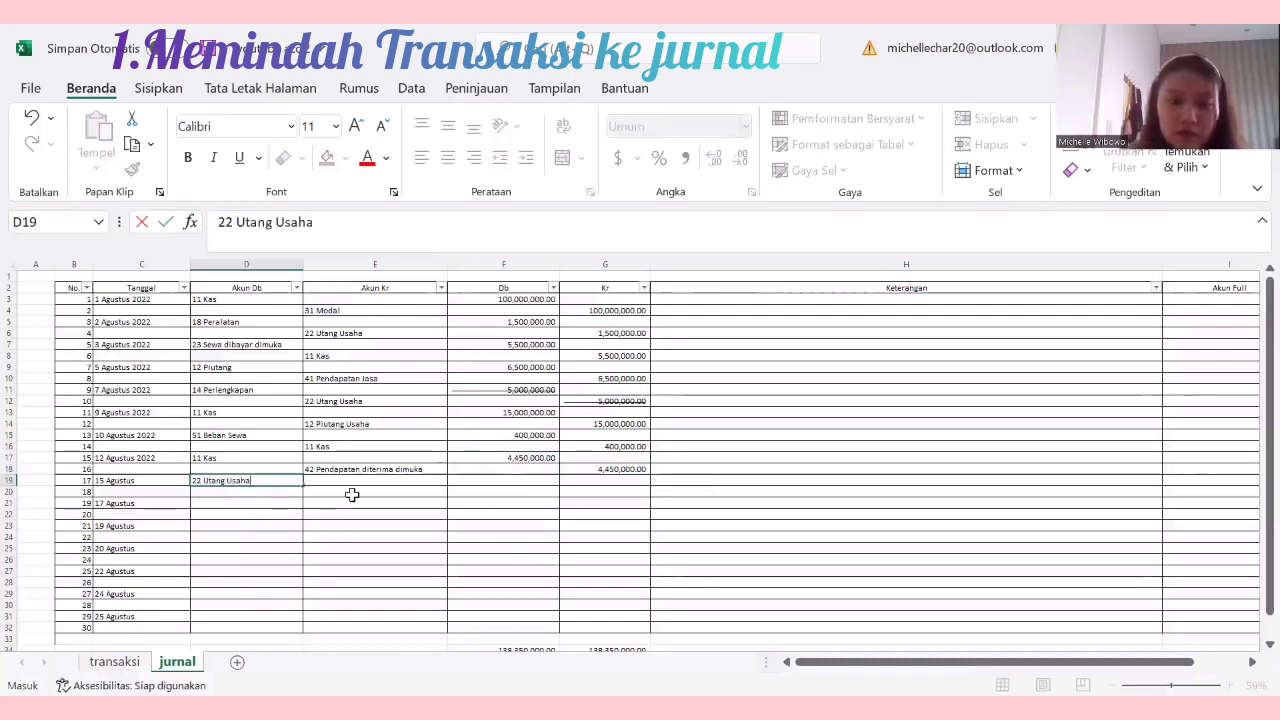
pyautogui.click(352, 494)
pyautogui.write('11 Kas')
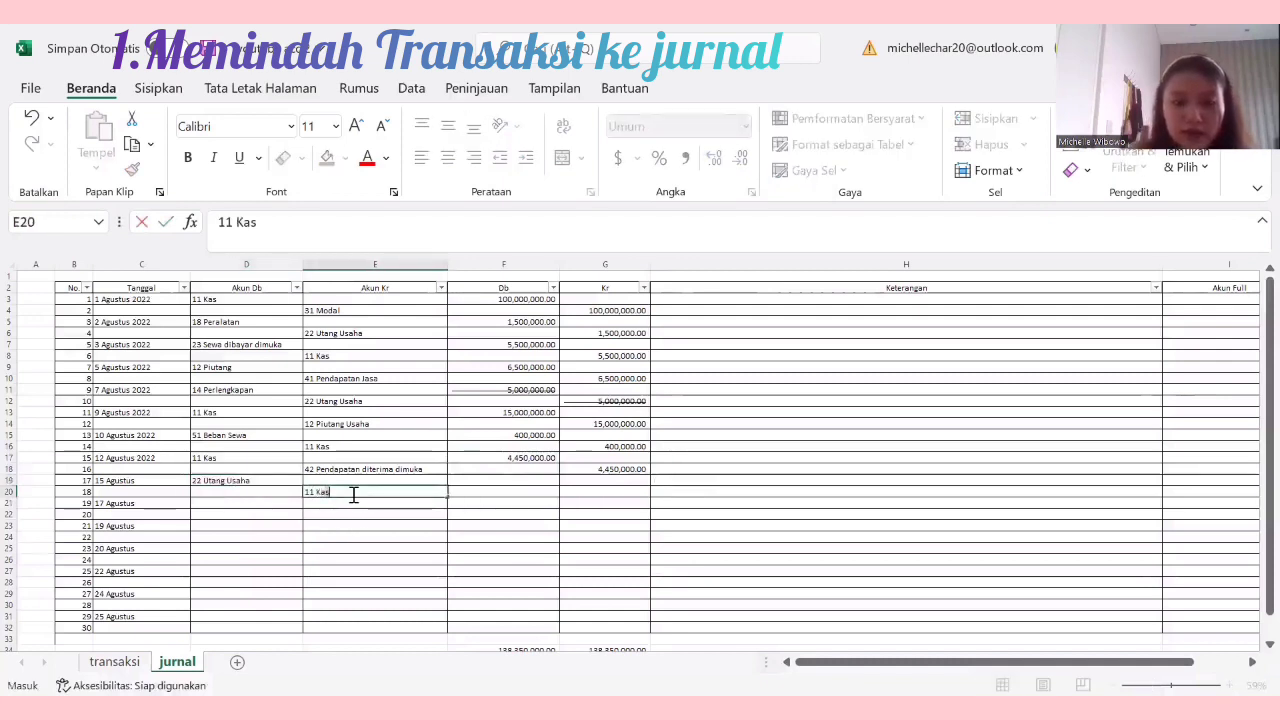
# Step: Enter 6650000 as the 15 Agustus debit amount in F19, correcting the surplus zeros
pyautogui.click(491, 481)
pyautogui.write('6')
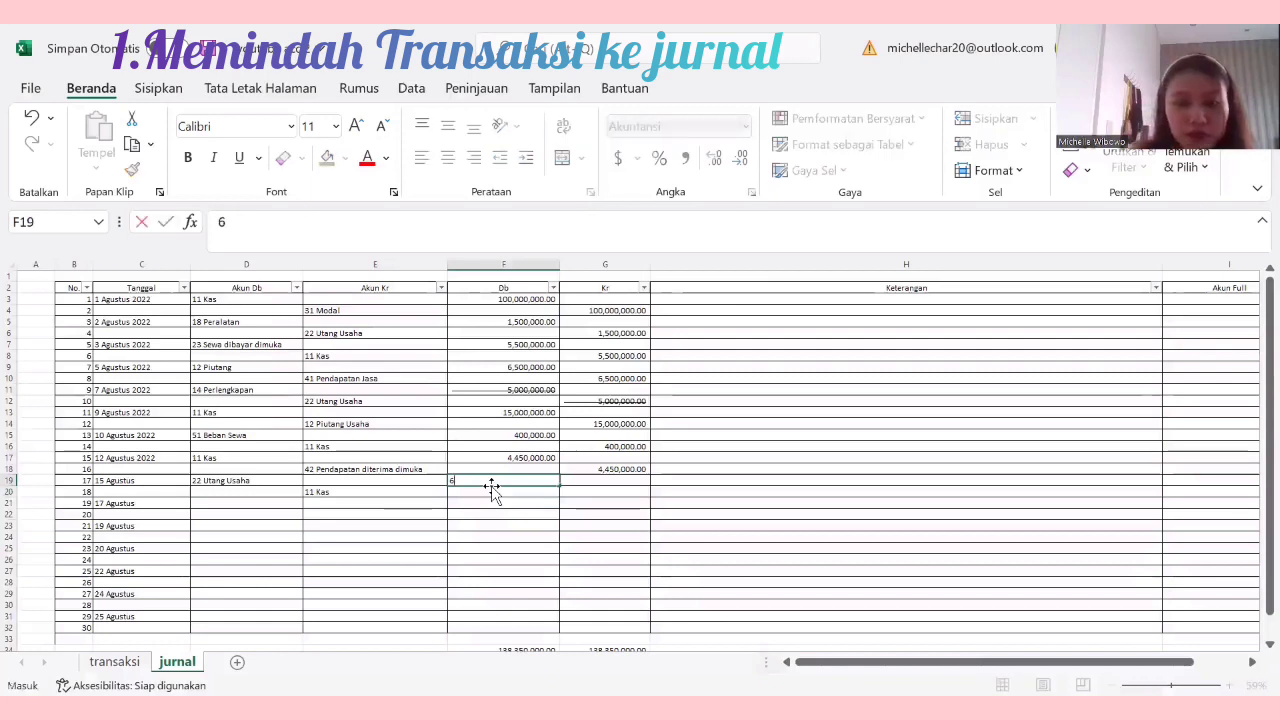
pyautogui.write('65000000')
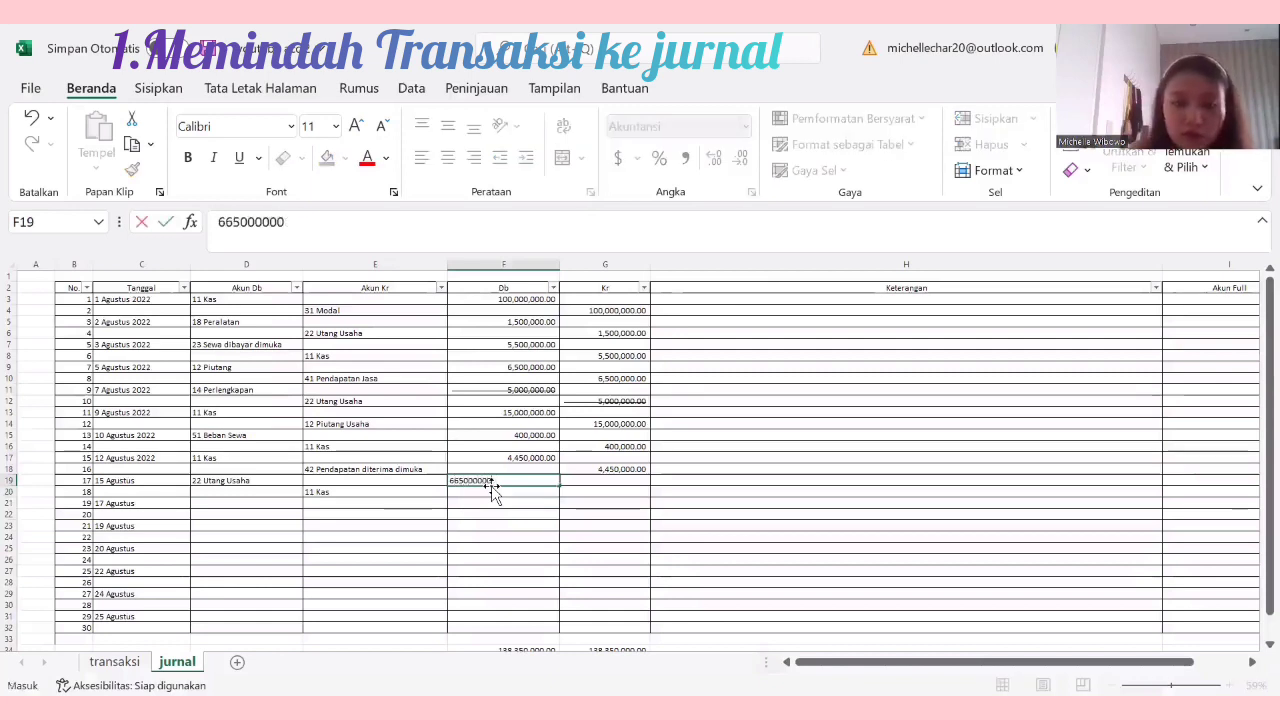
pyautogui.click(567, 562)
pyautogui.click(526, 483)
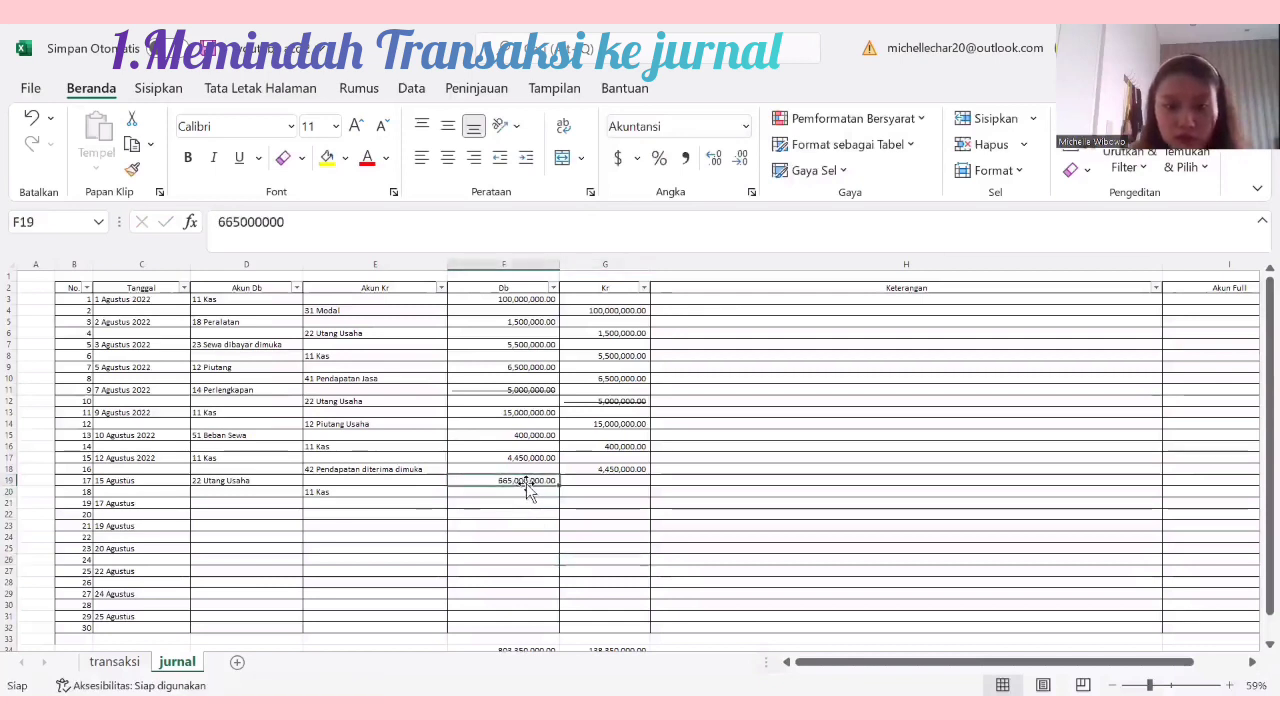
pyautogui.doubleClick(543, 481)
pyautogui.press('BackSpace')
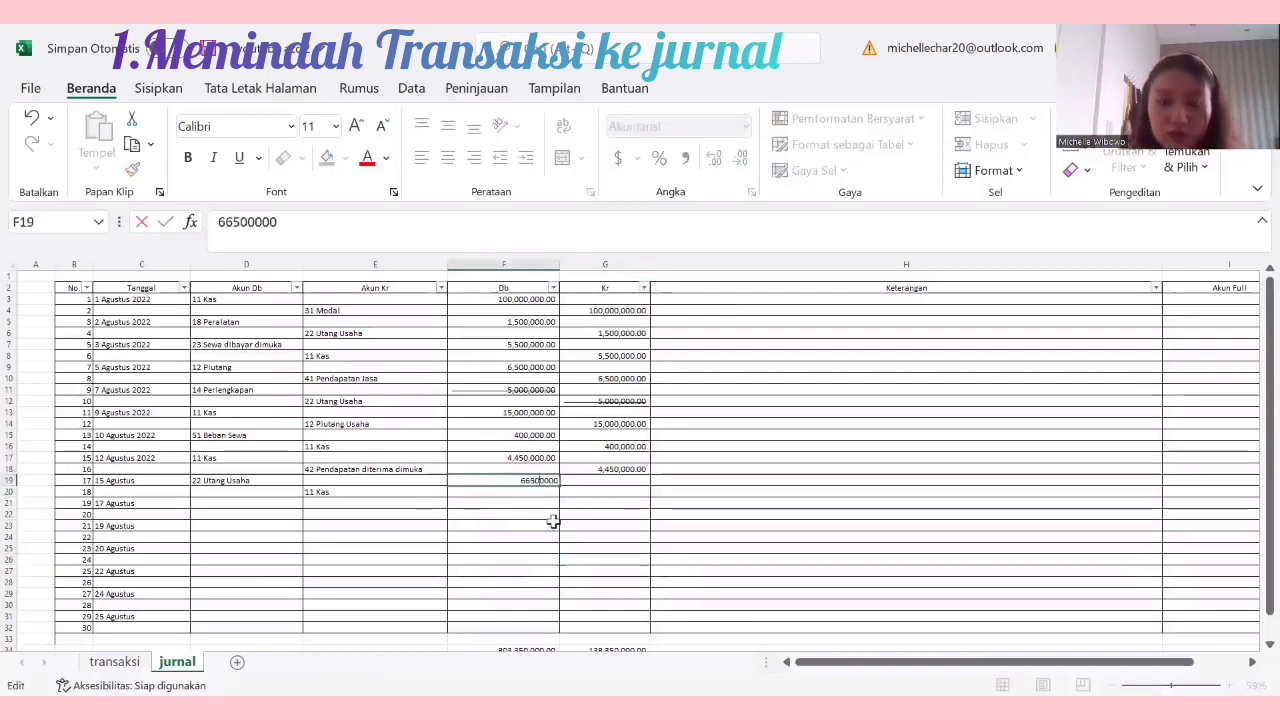
pyautogui.click(551, 523)
pyautogui.doubleClick(540, 481)
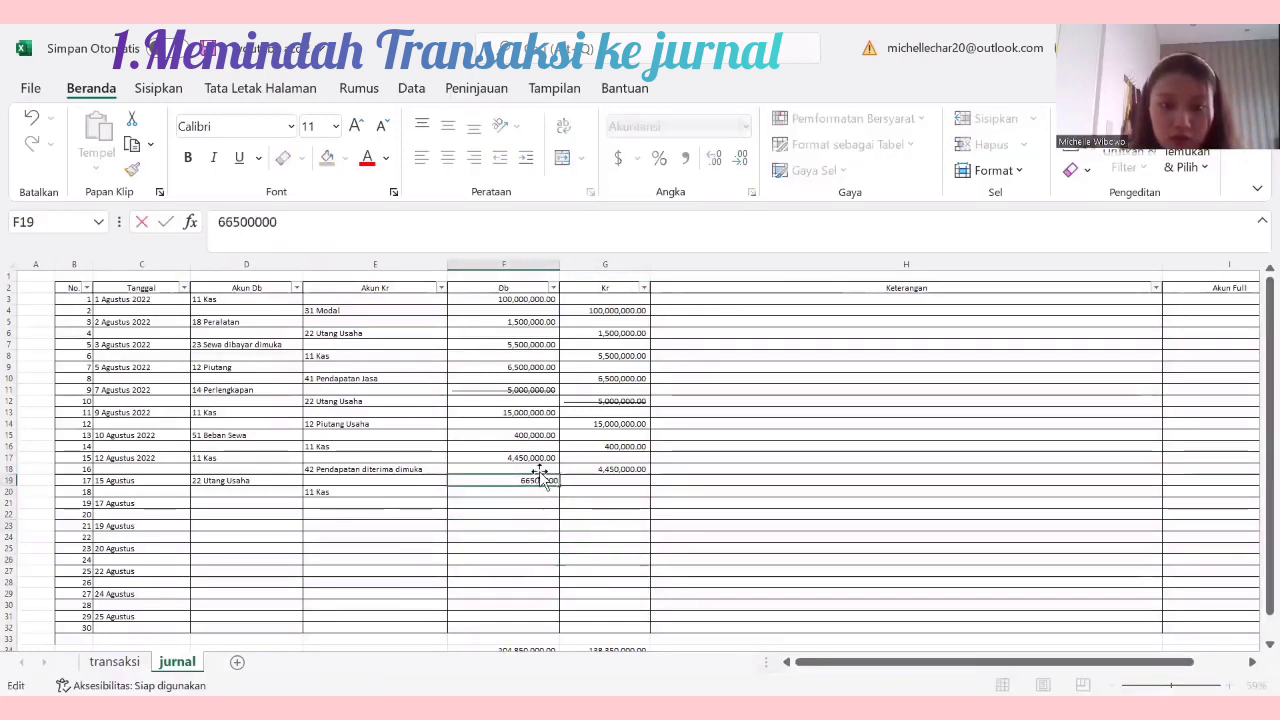
pyautogui.press('BackSpace')
pyautogui.click(543, 571)
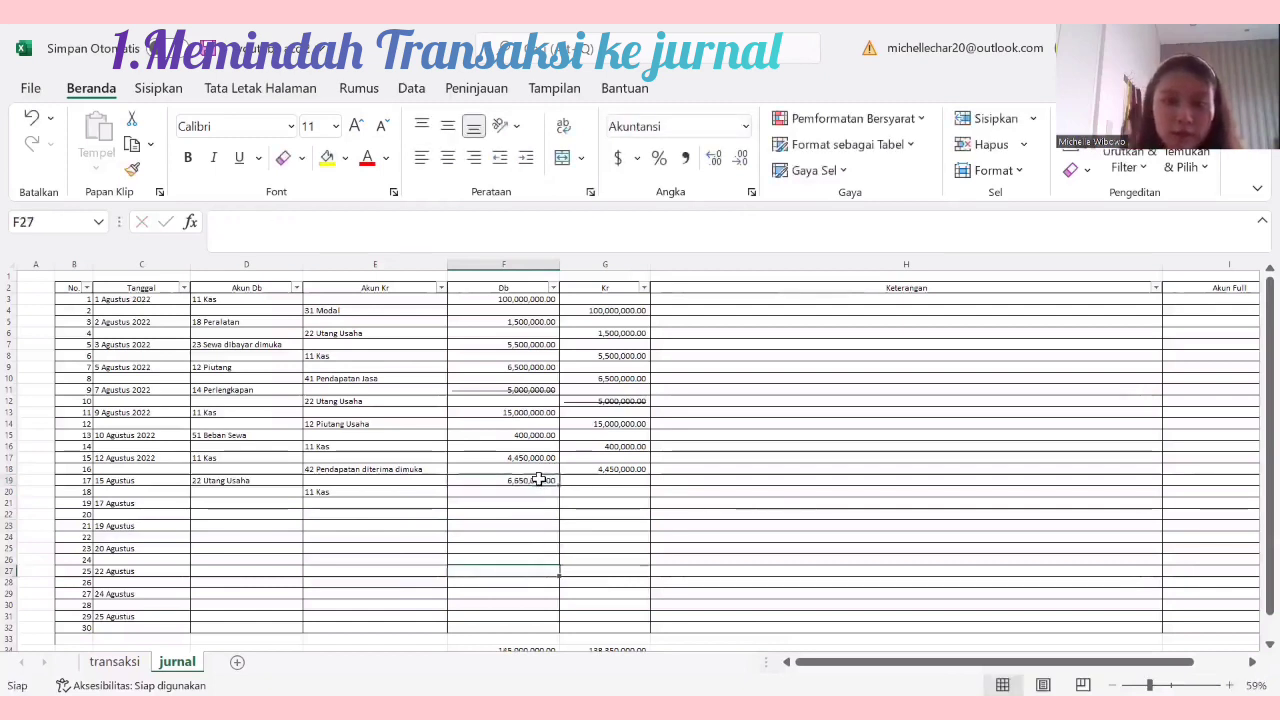
# Step: Copy the 15 Agustus debit amount from F19 to the credit amount cell G20
pyautogui.click(539, 480)
pyautogui.hotkey('ctrl', 'c')
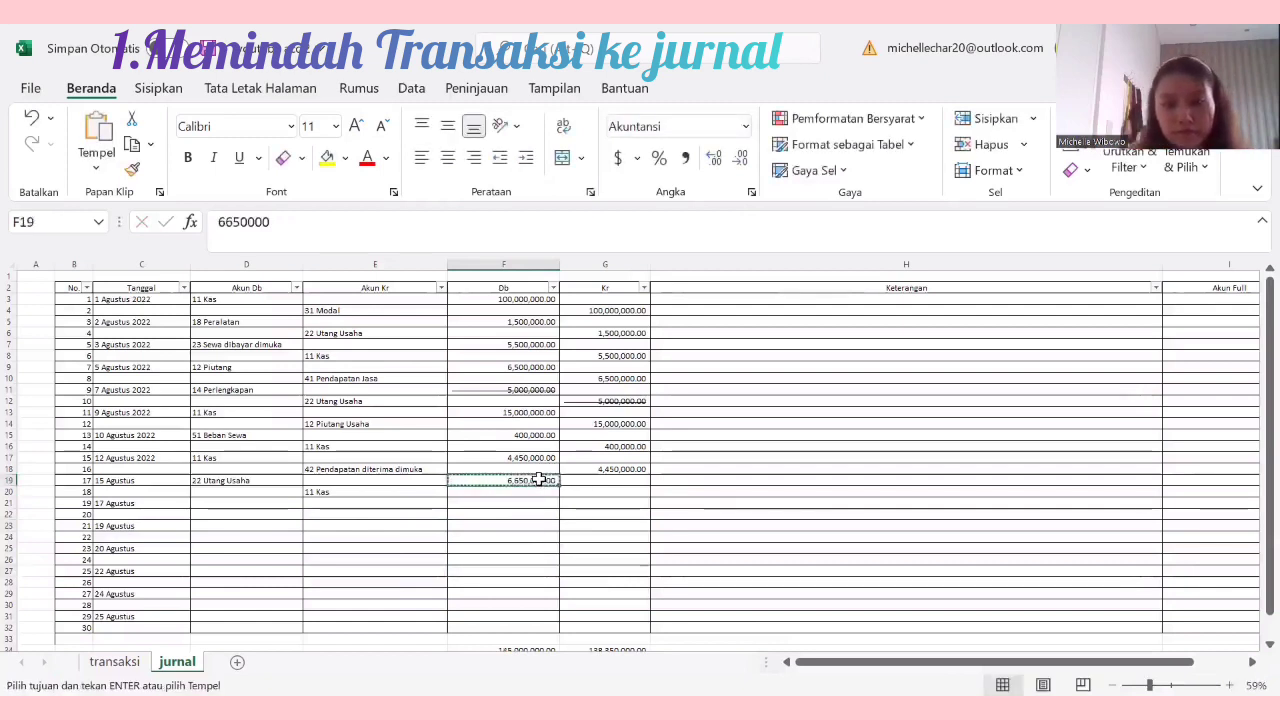
pyautogui.click(605, 494)
pyautogui.hotkey('ctrl', 'v')
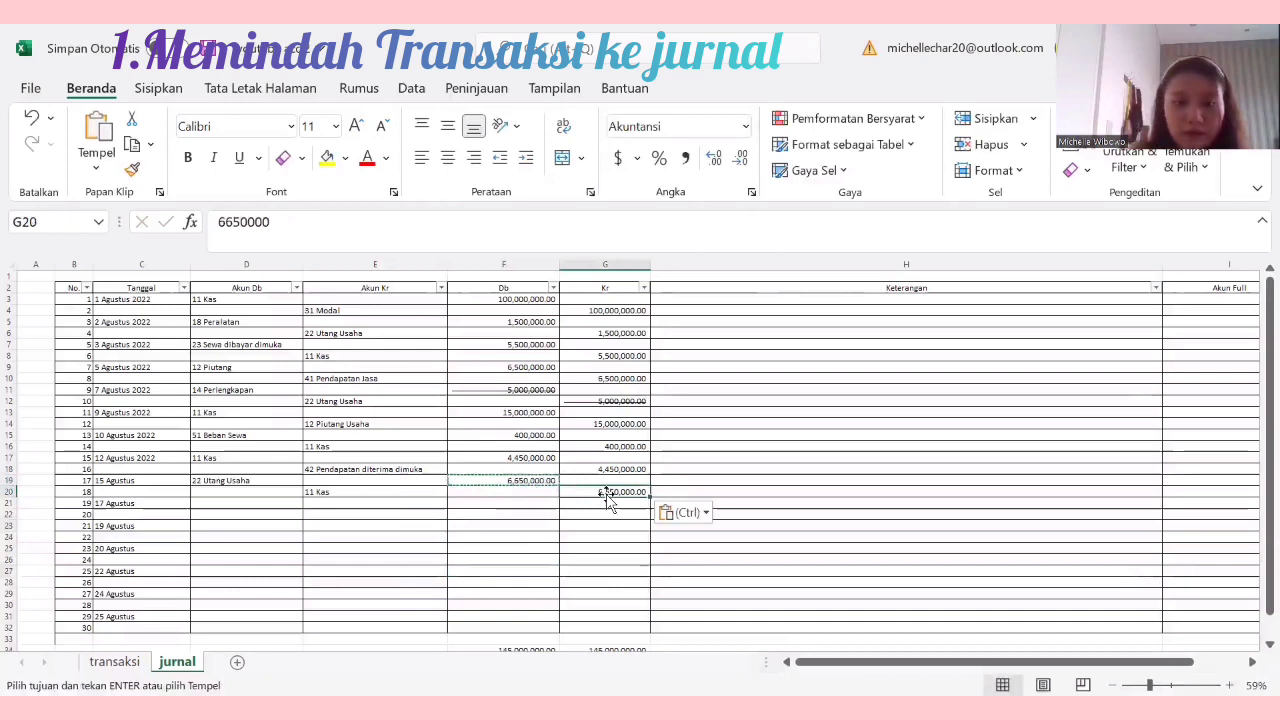
pyautogui.click(485, 528)
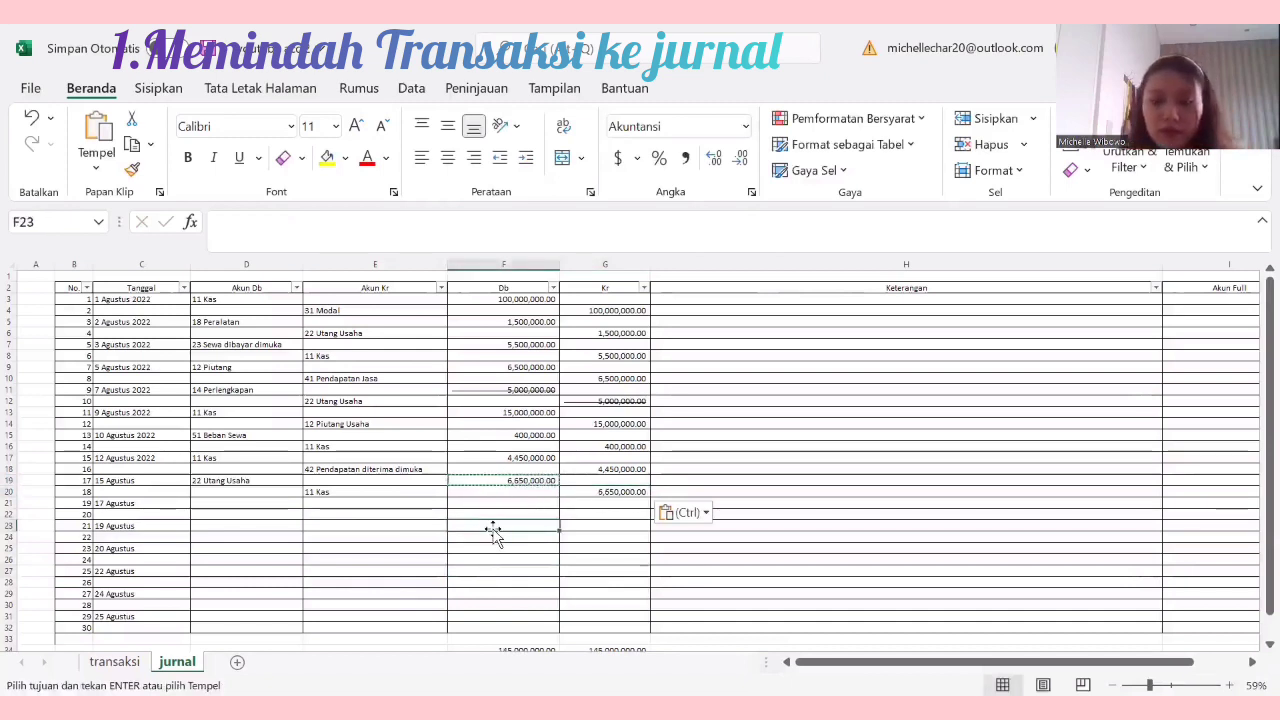
pyautogui.press('Escape')
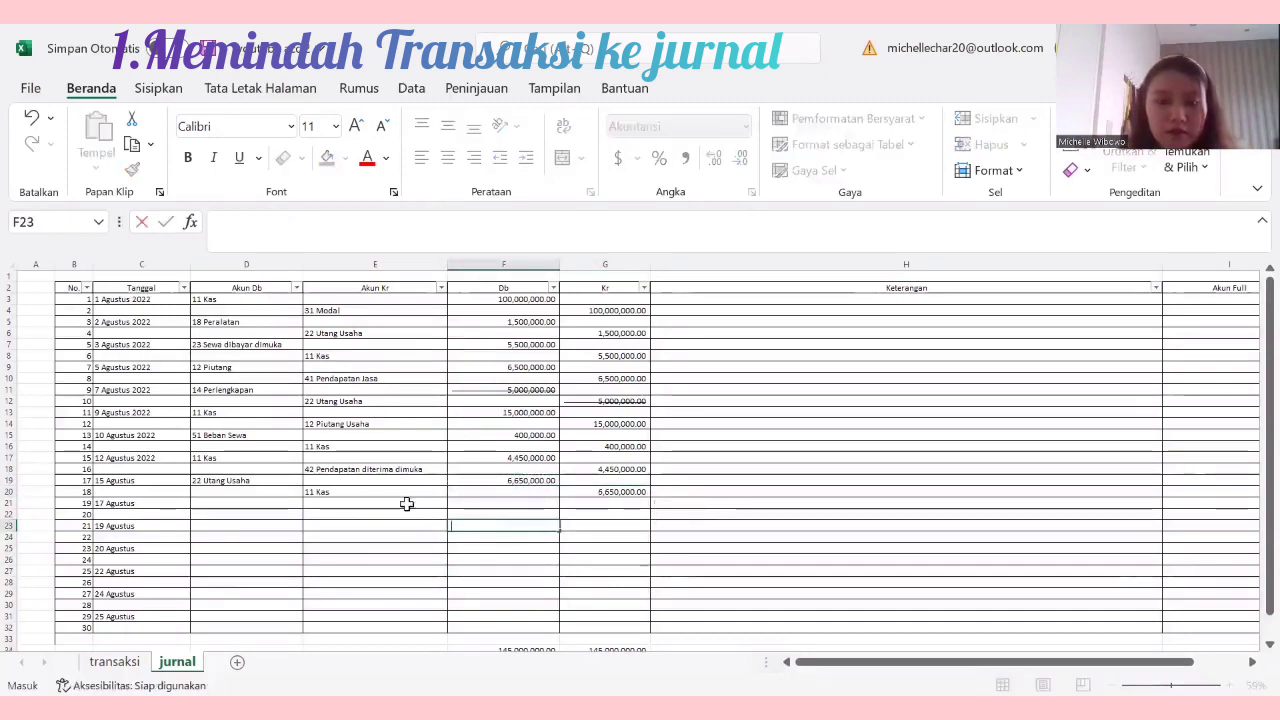
pyautogui.click(406, 503)
# Step: Consult the transaksi sheet, and for 17 Agustus enter debit account "52 Beban Gaji" in D21 and credit account "11 Kas" in E22 of jurnal
pyautogui.click(218, 501)
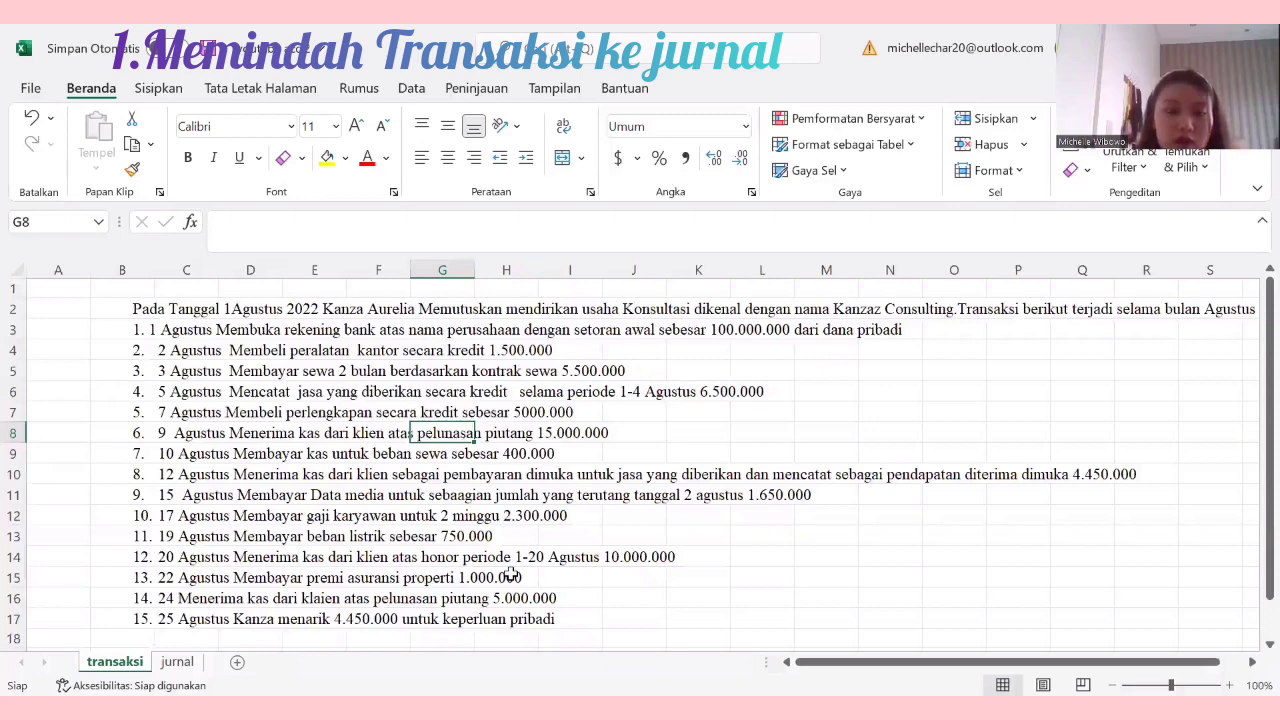
pyautogui.click(177, 662)
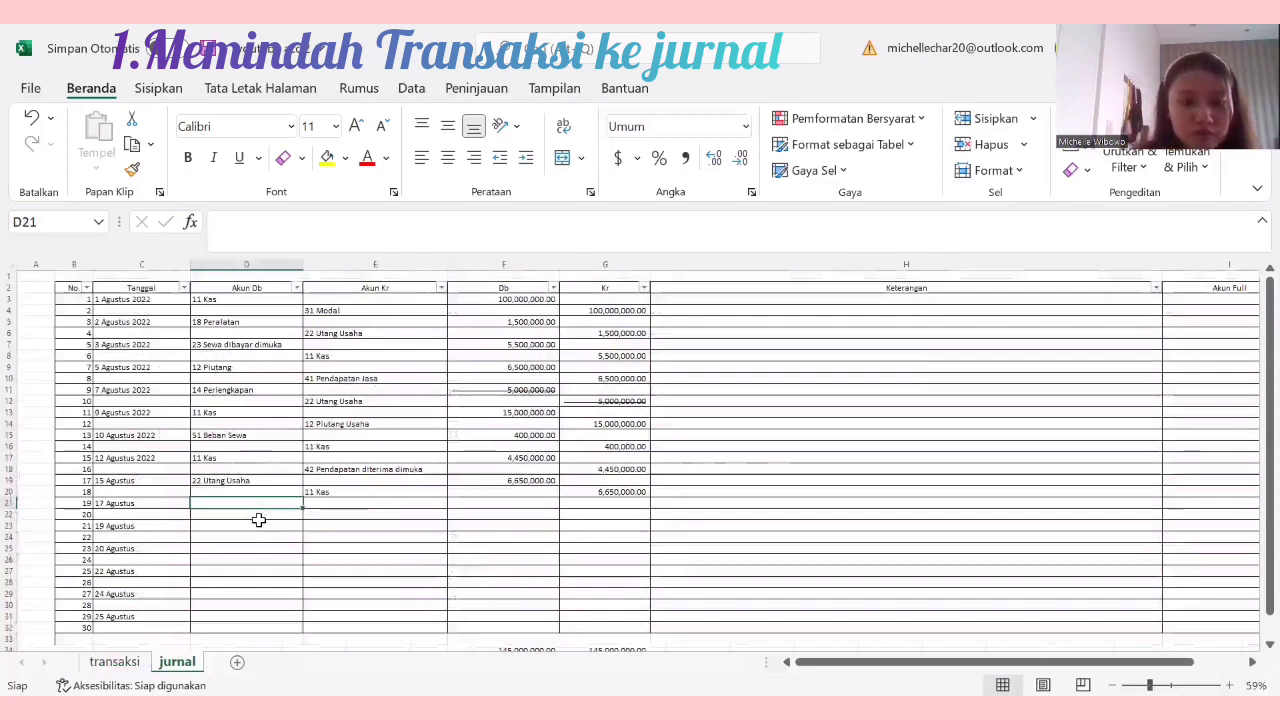
pyautogui.write('1')
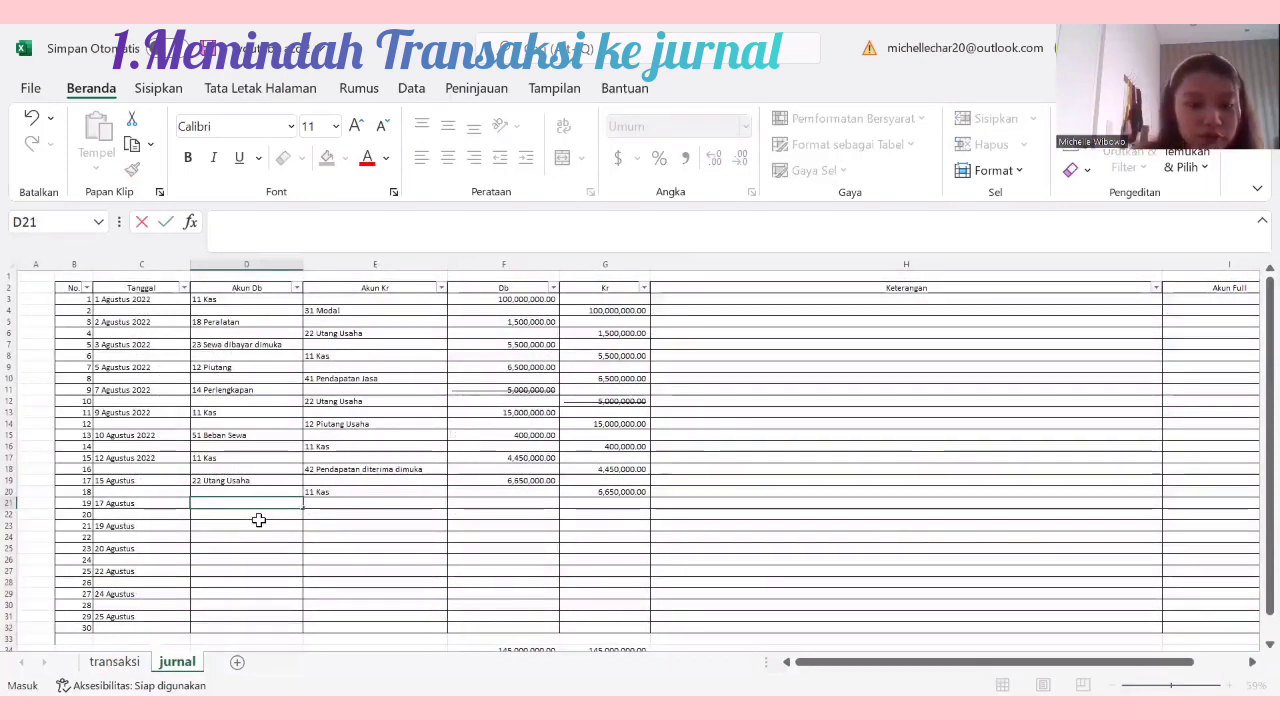
pyautogui.write('2 B')
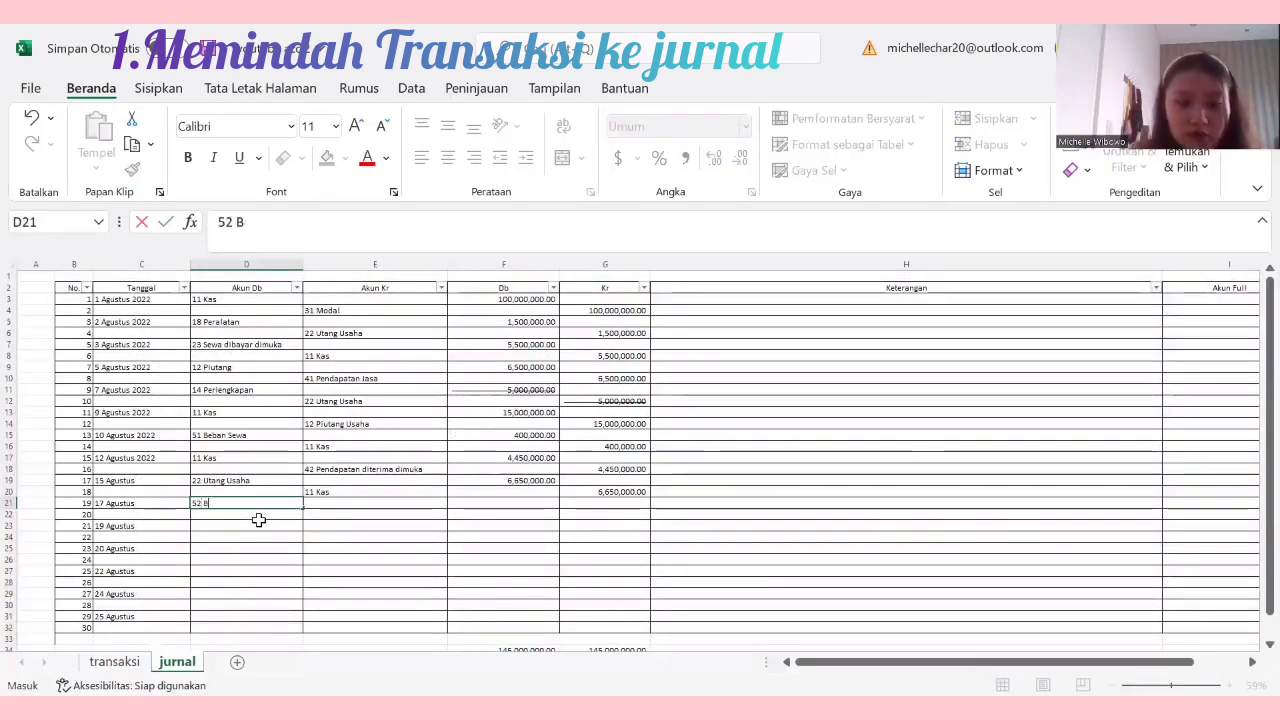
pyautogui.write('eban Gaji')
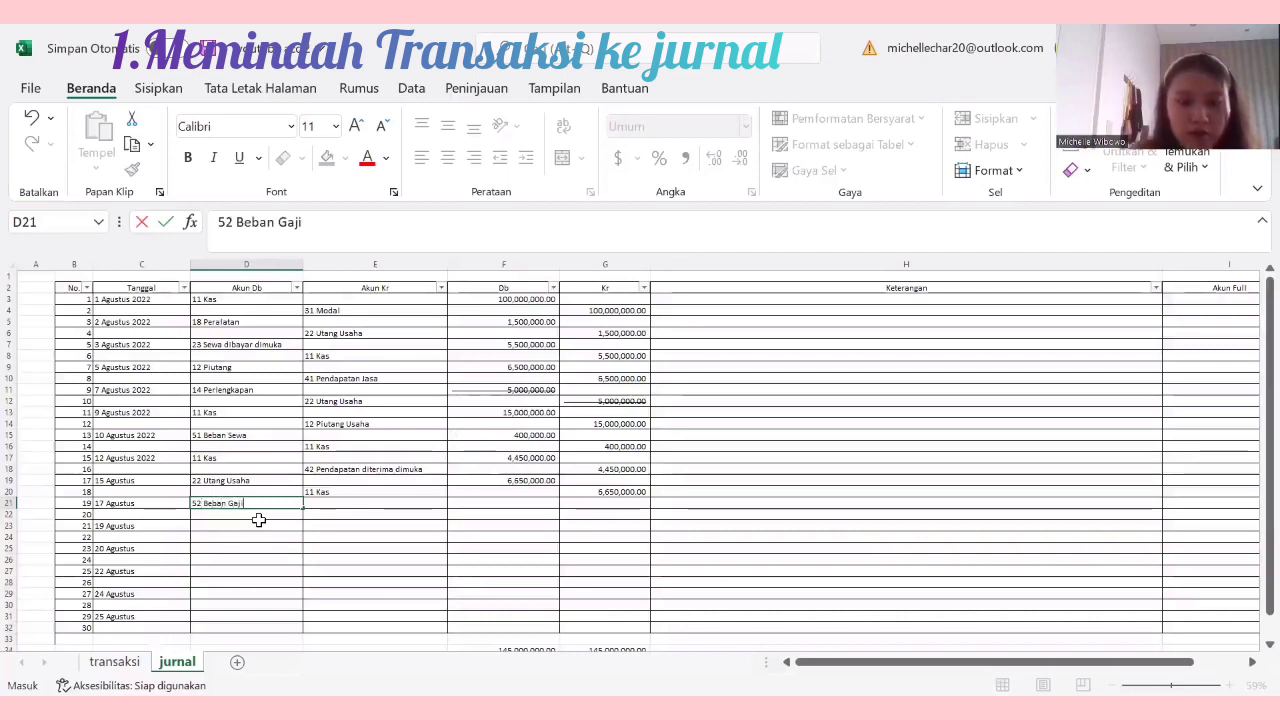
pyautogui.click(370, 513)
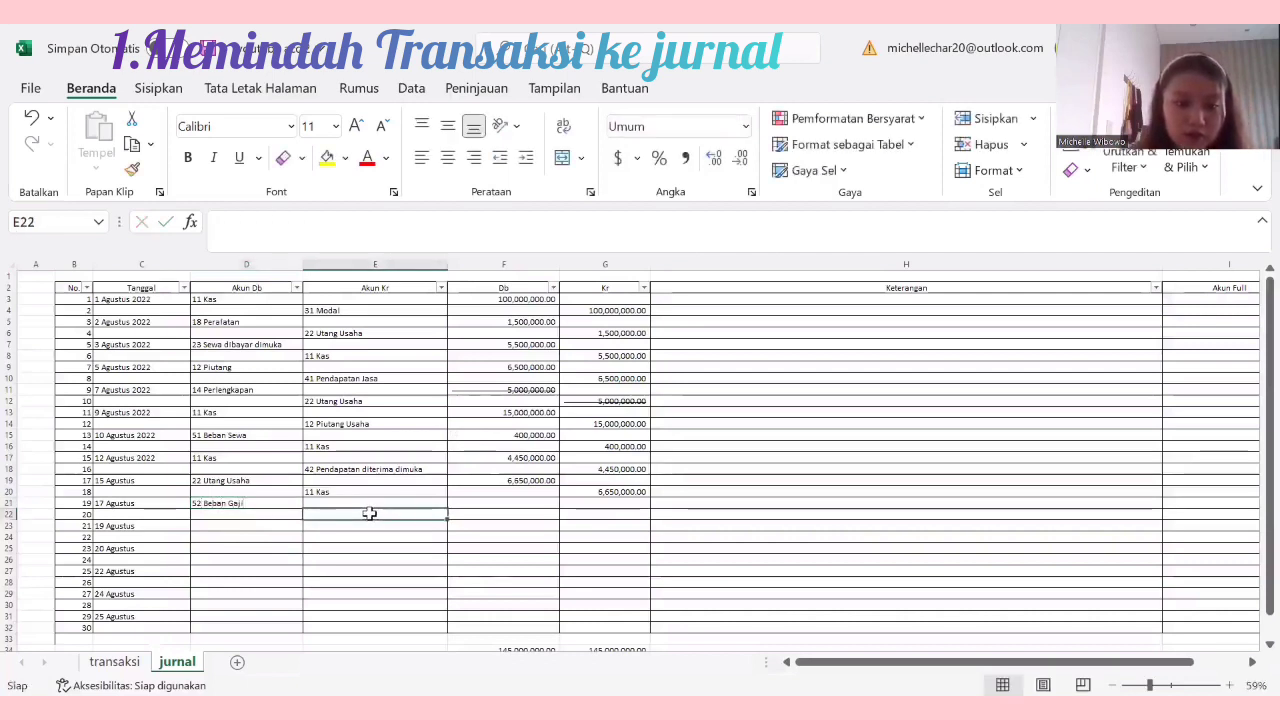
pyautogui.write('11 Kas')
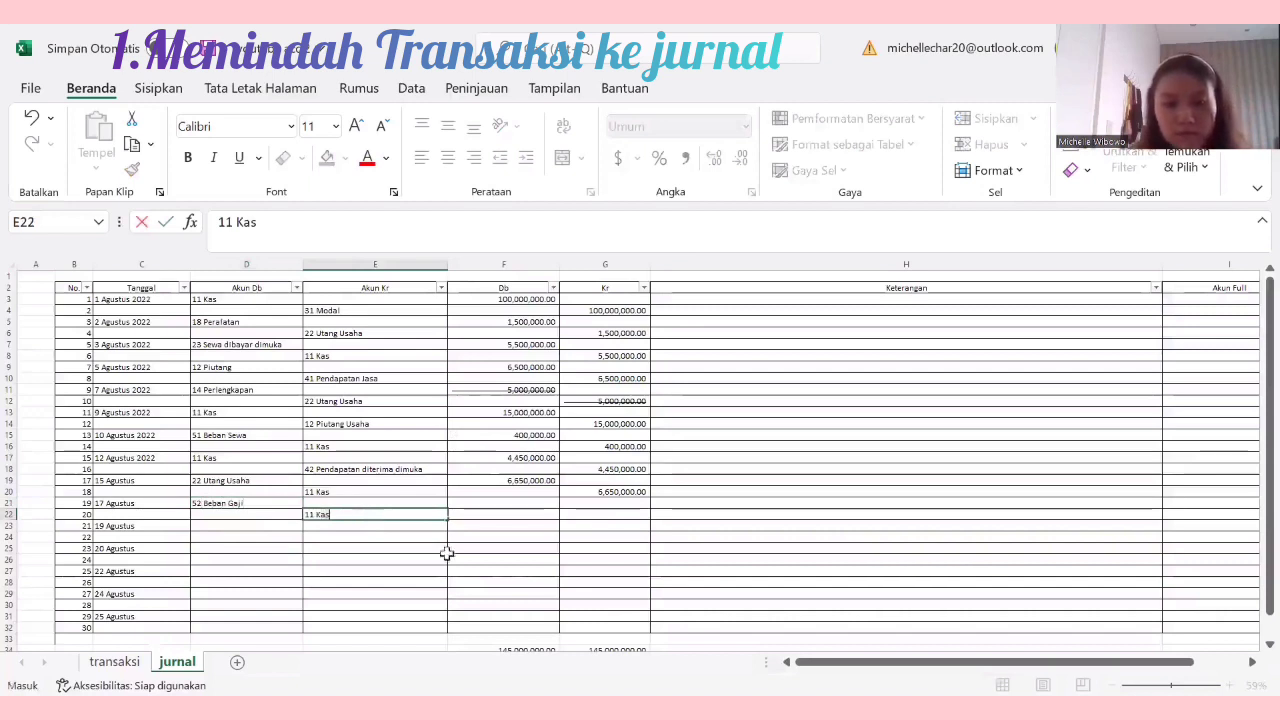
# Step: Enter 2300000 as the 17 Agustus debit amount in F21 of jurnal
pyautogui.click(467, 500)
pyautogui.write('23000')
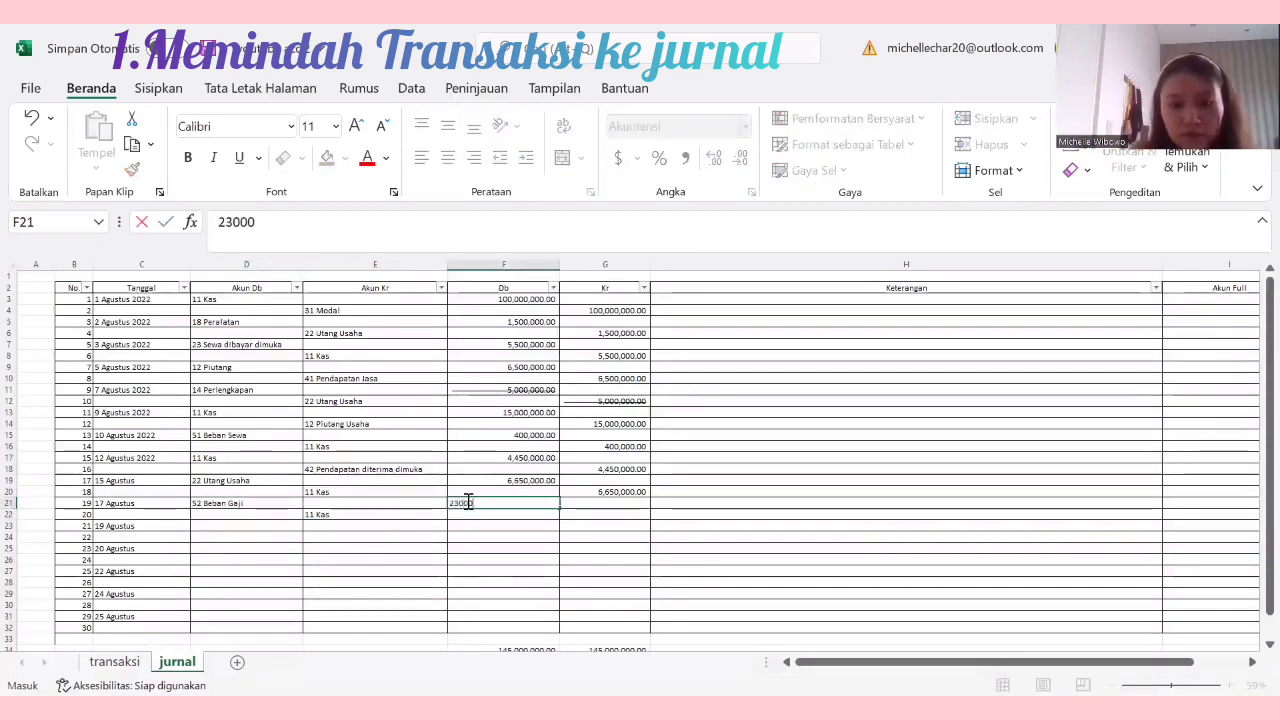
pyautogui.write('00')
pyautogui.click(495, 546)
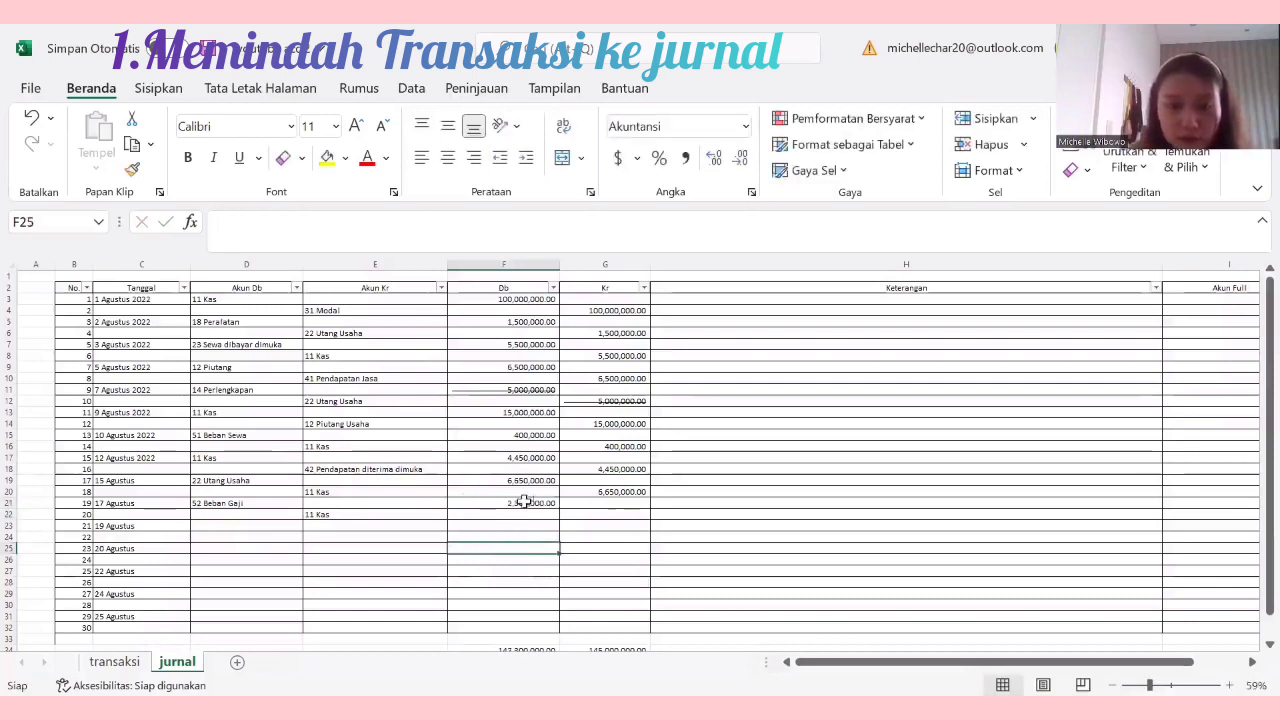
# Step: Copy the 17 Agustus debit amount from F21 to the credit amount cell G22
pyautogui.click(531, 504)
pyautogui.hotkey('ctrl', 'c')
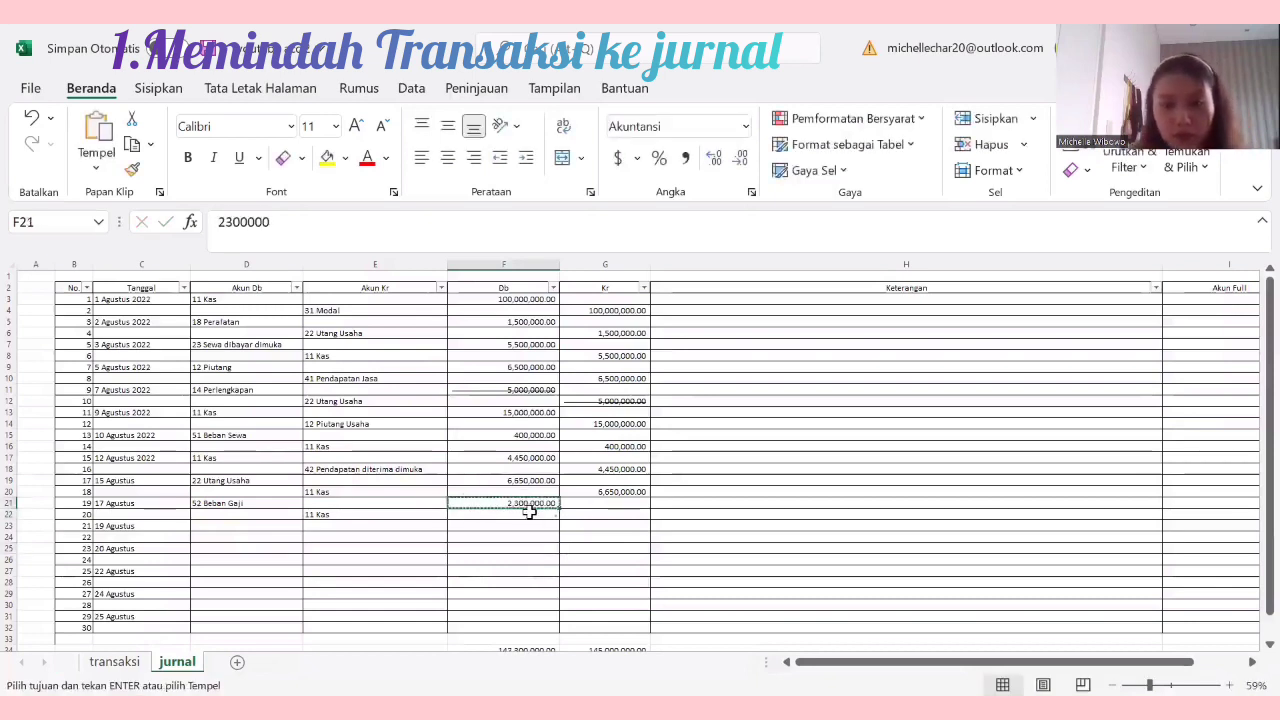
pyautogui.doubleClick(586, 519)
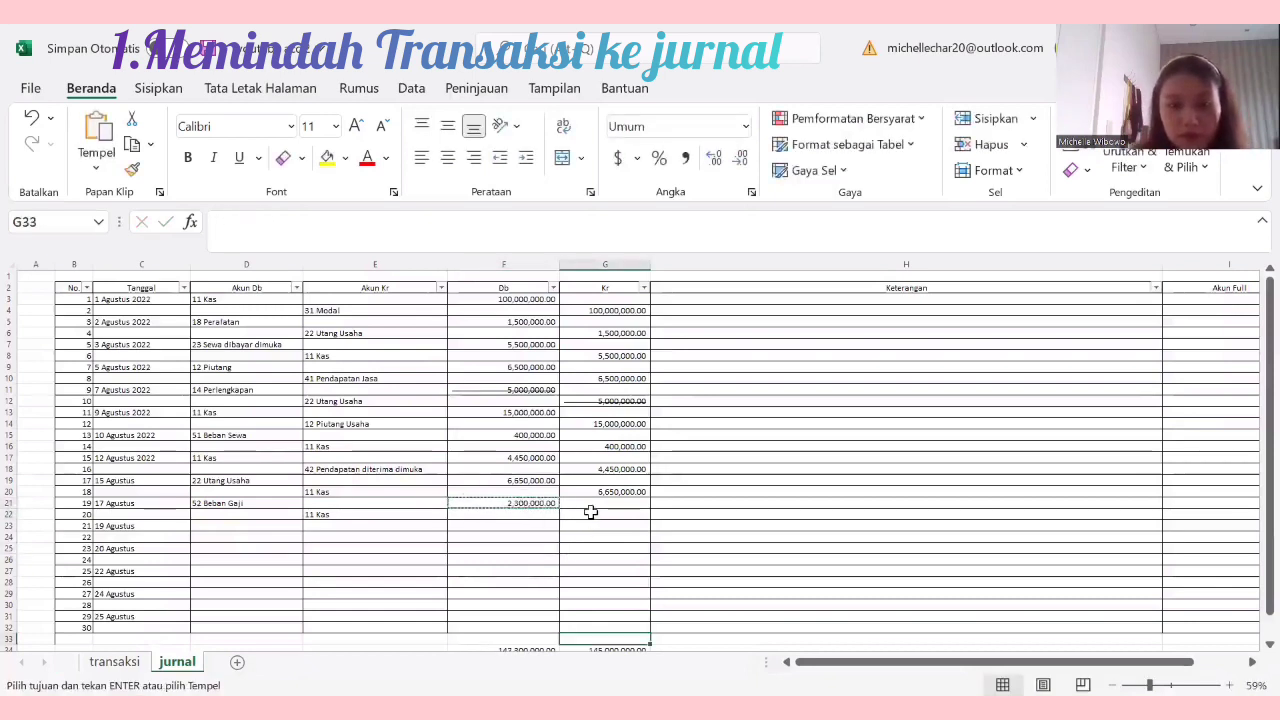
pyautogui.click(589, 513)
pyautogui.hotkey('ctrl', 'v')
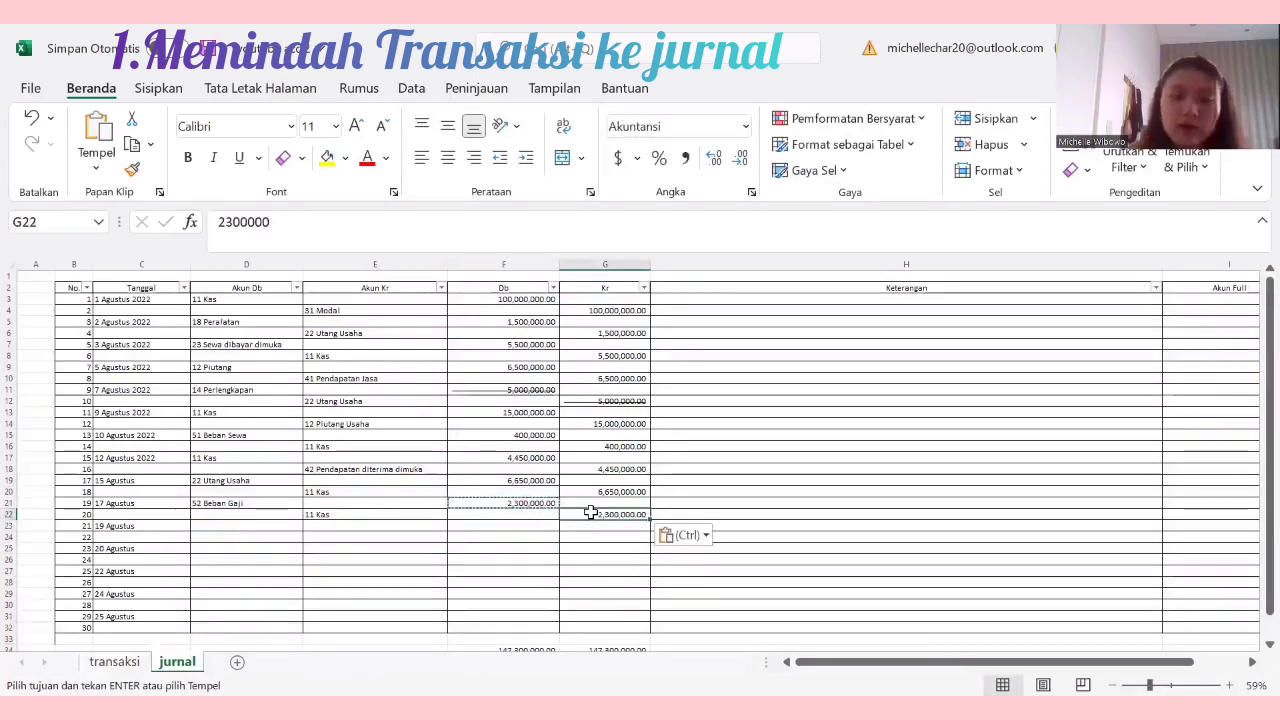
pyautogui.click(471, 536)
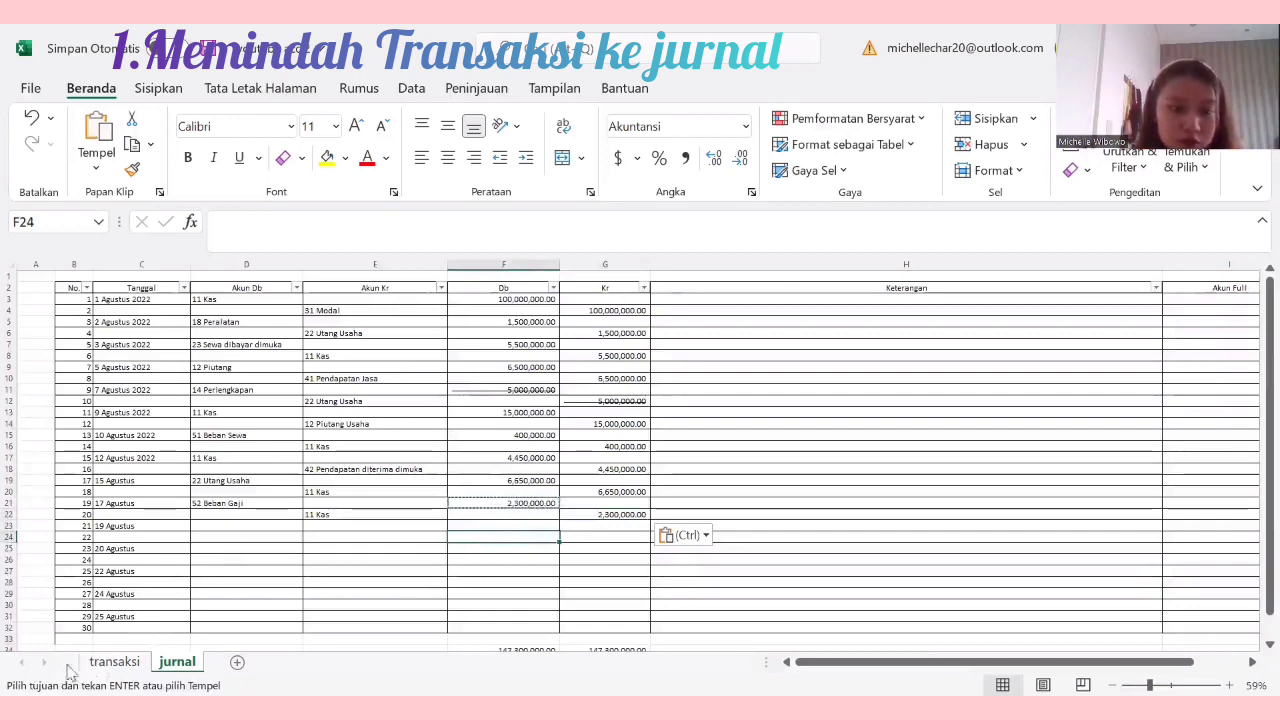
# Step: Consult the transaksi sheet, and for 19 Agustus enter debit account "53 Beban Listrik" in D23 and credit account "11 Kas" in E24 of jurnal
pyautogui.click(114, 662)
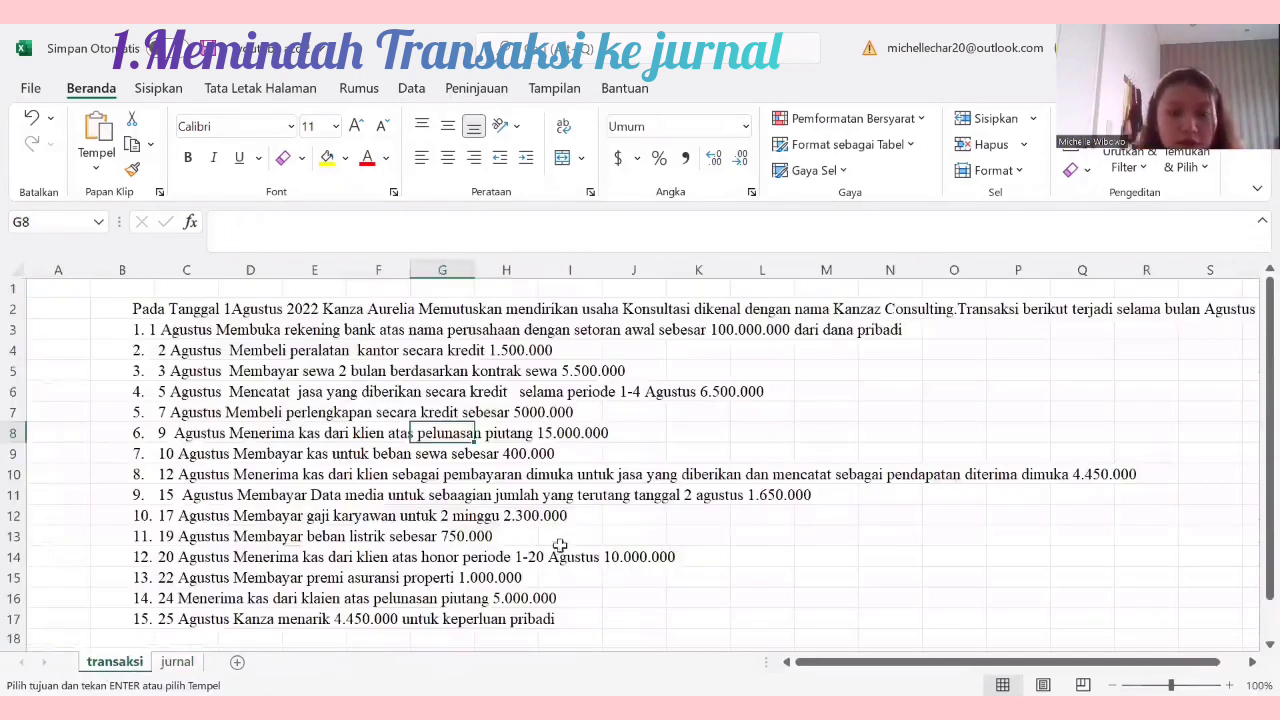
pyautogui.click(172, 662)
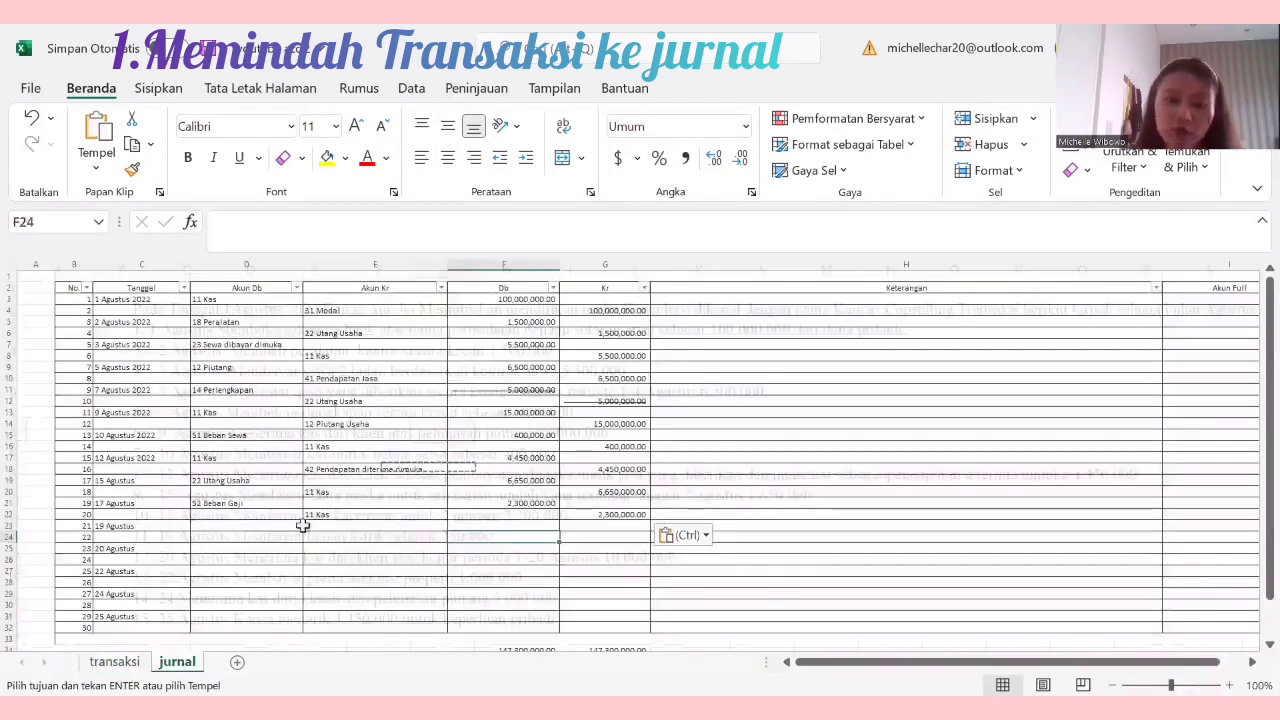
pyautogui.click(246, 527)
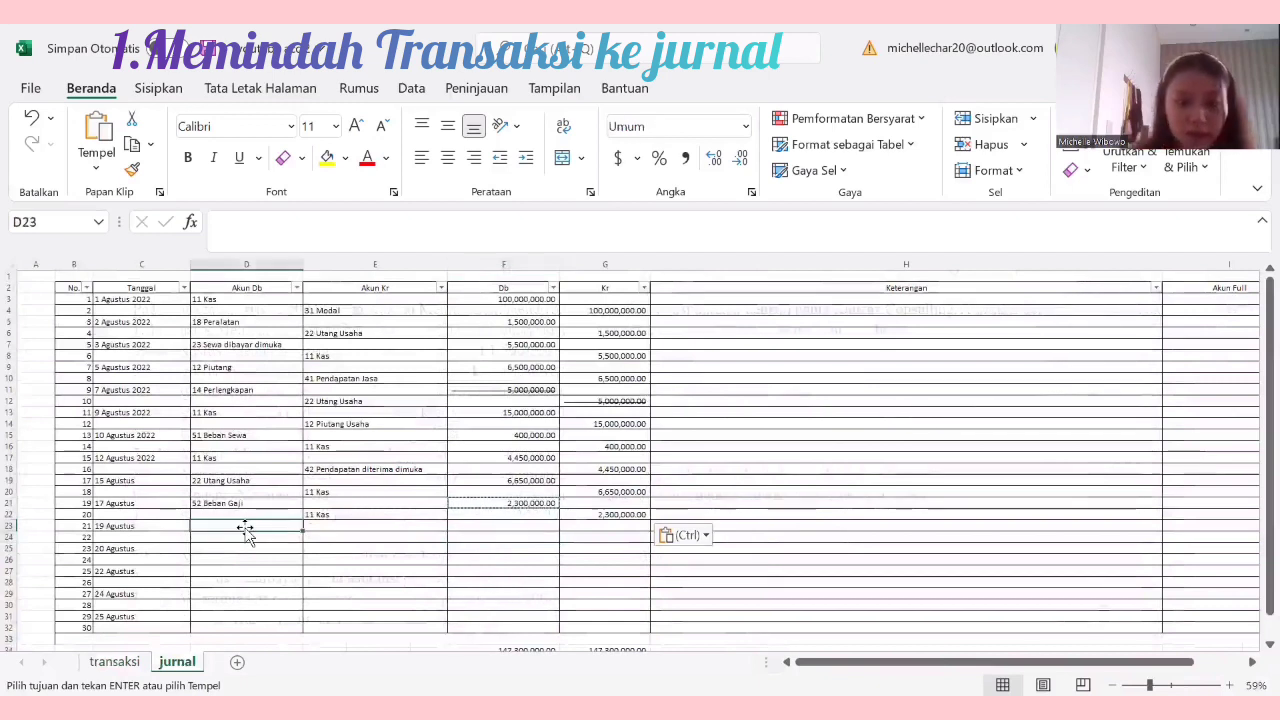
pyautogui.write('53')
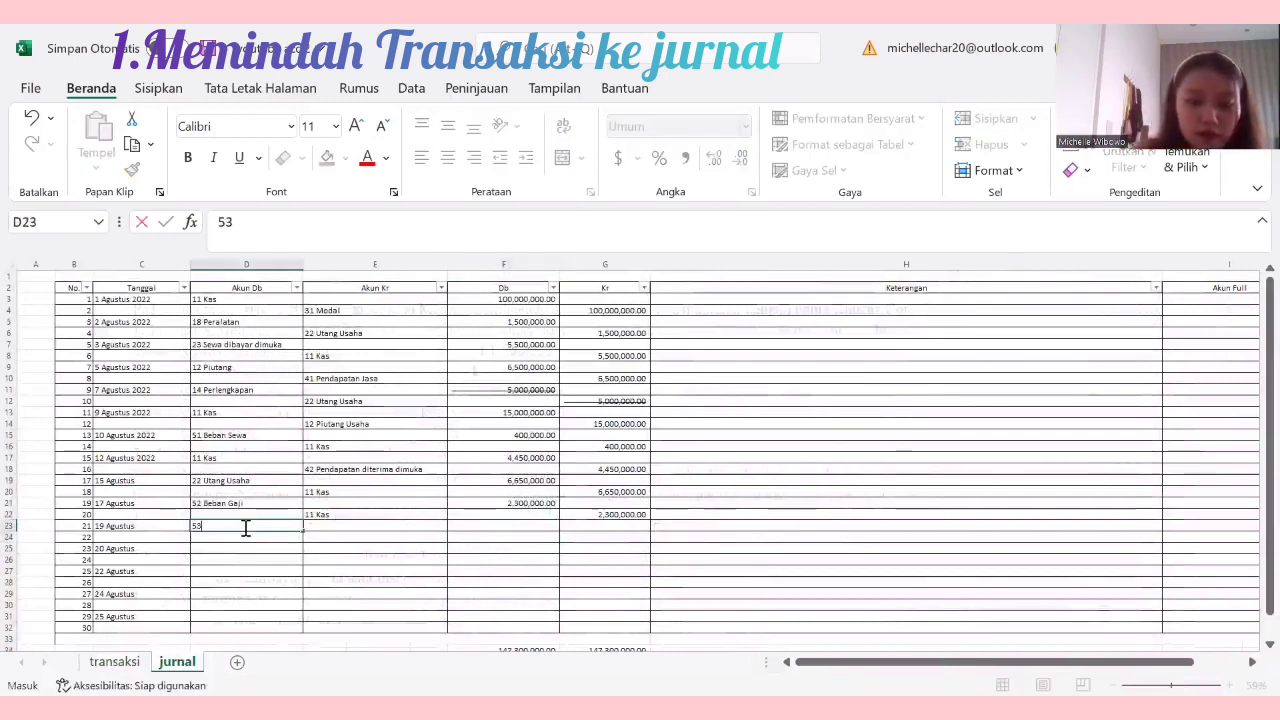
pyautogui.write(' Beban Listrik')
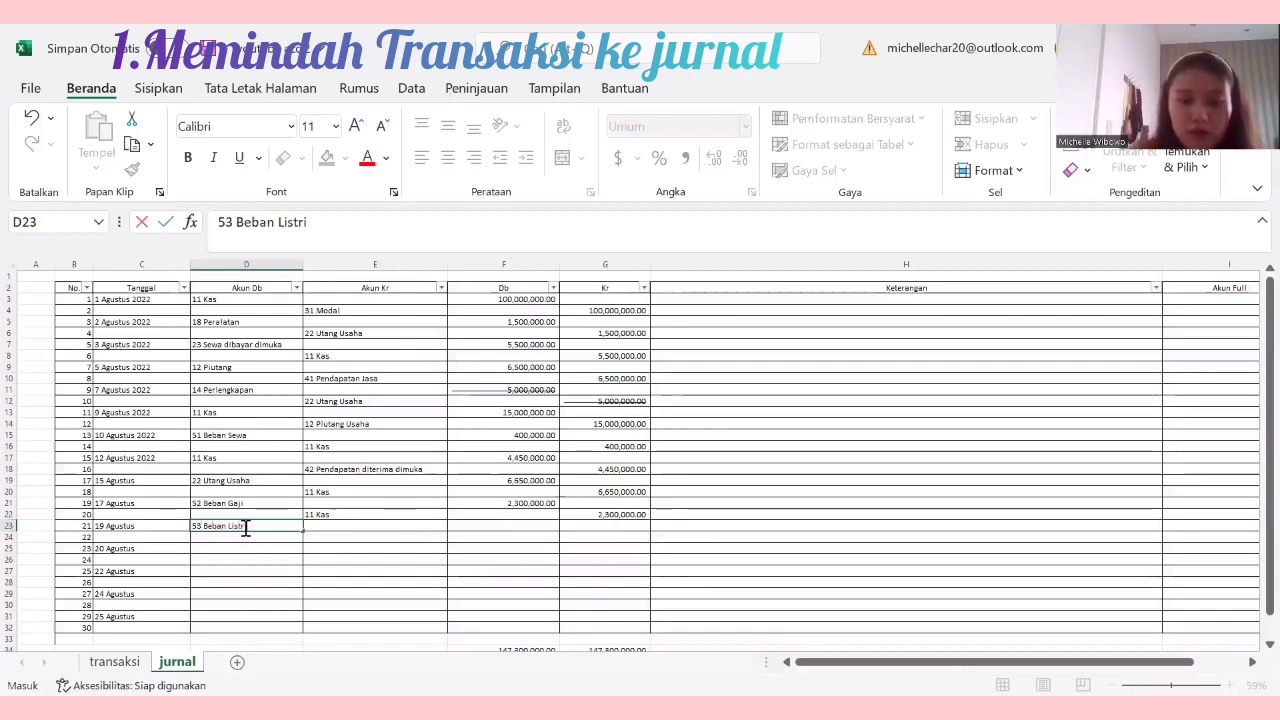
pyautogui.click(353, 537)
pyautogui.write('11')
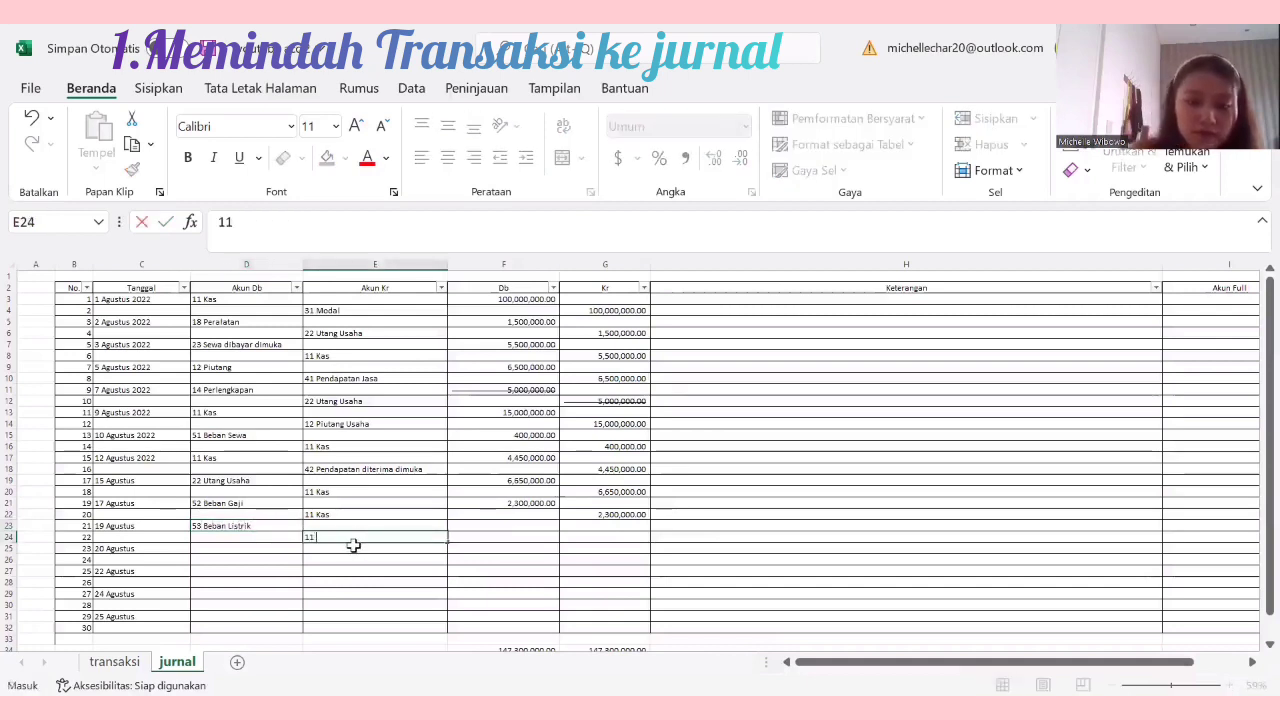
pyautogui.write(' Kas')
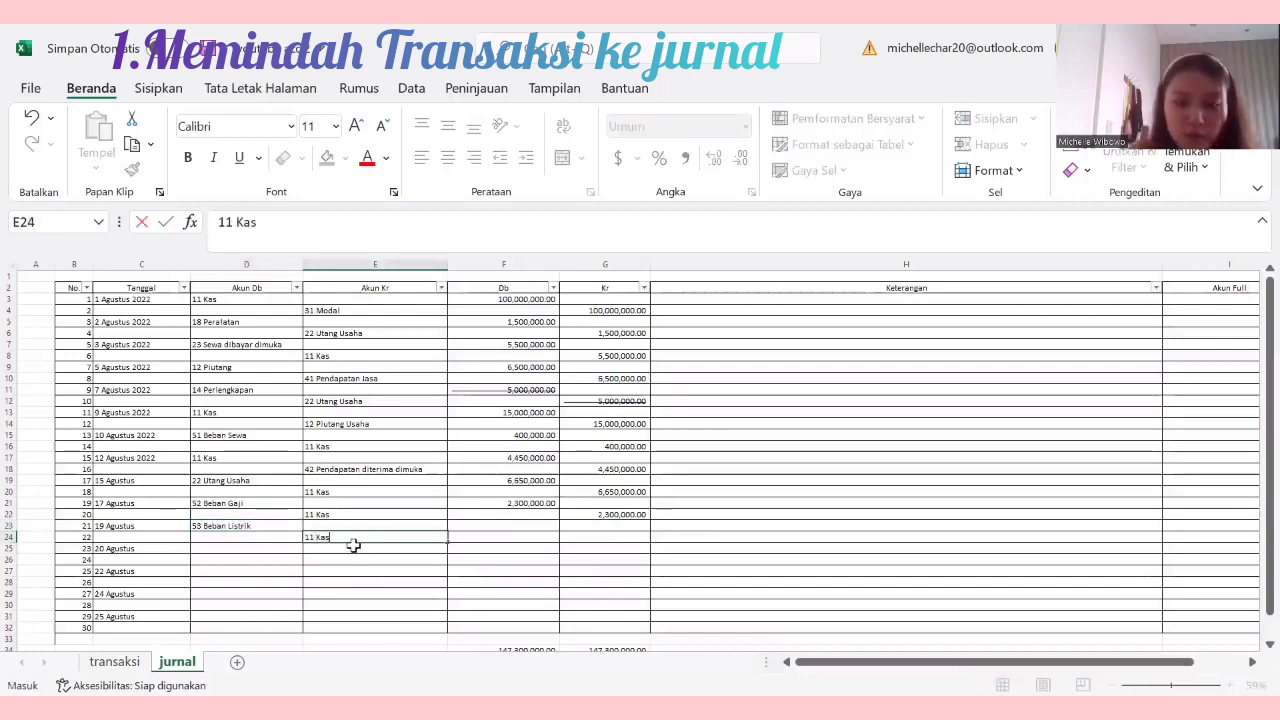
# Step: Check the 19 Agustus amount in the transaksi sheet and enter 750000 as the debit amount in F23 of jurnal
pyautogui.click(480, 529)
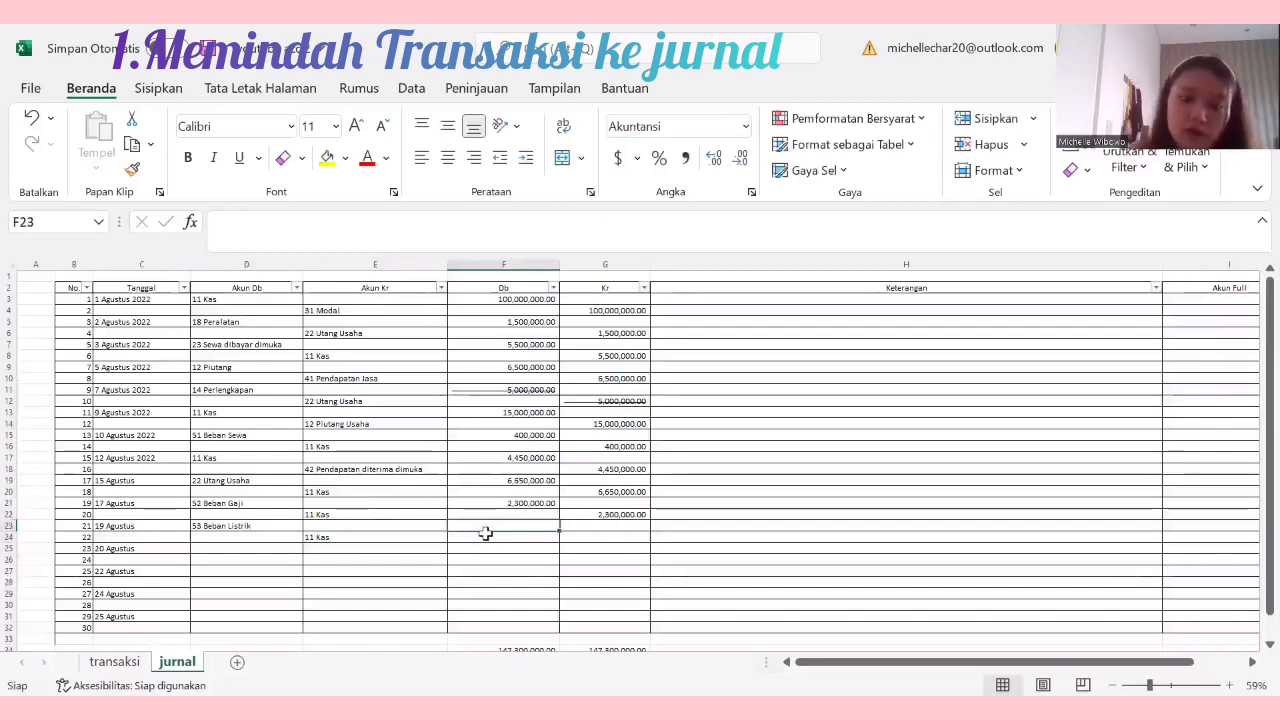
pyautogui.click(110, 663)
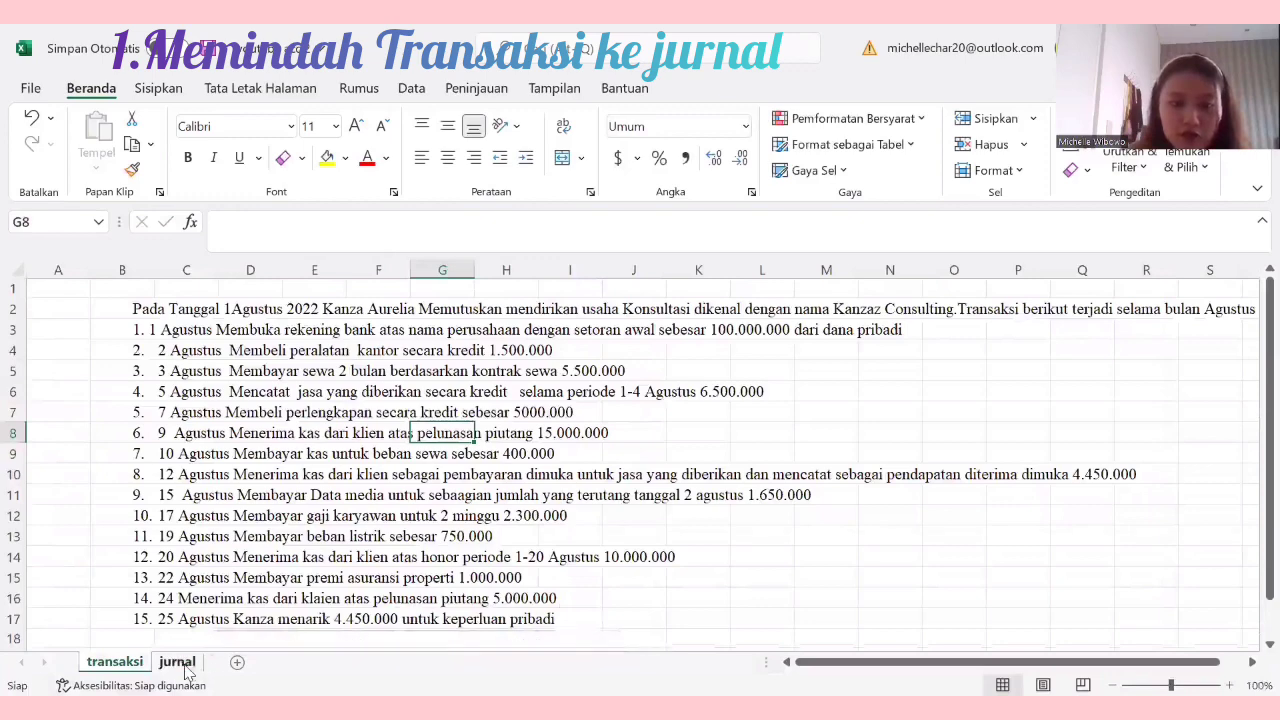
pyautogui.click(177, 663)
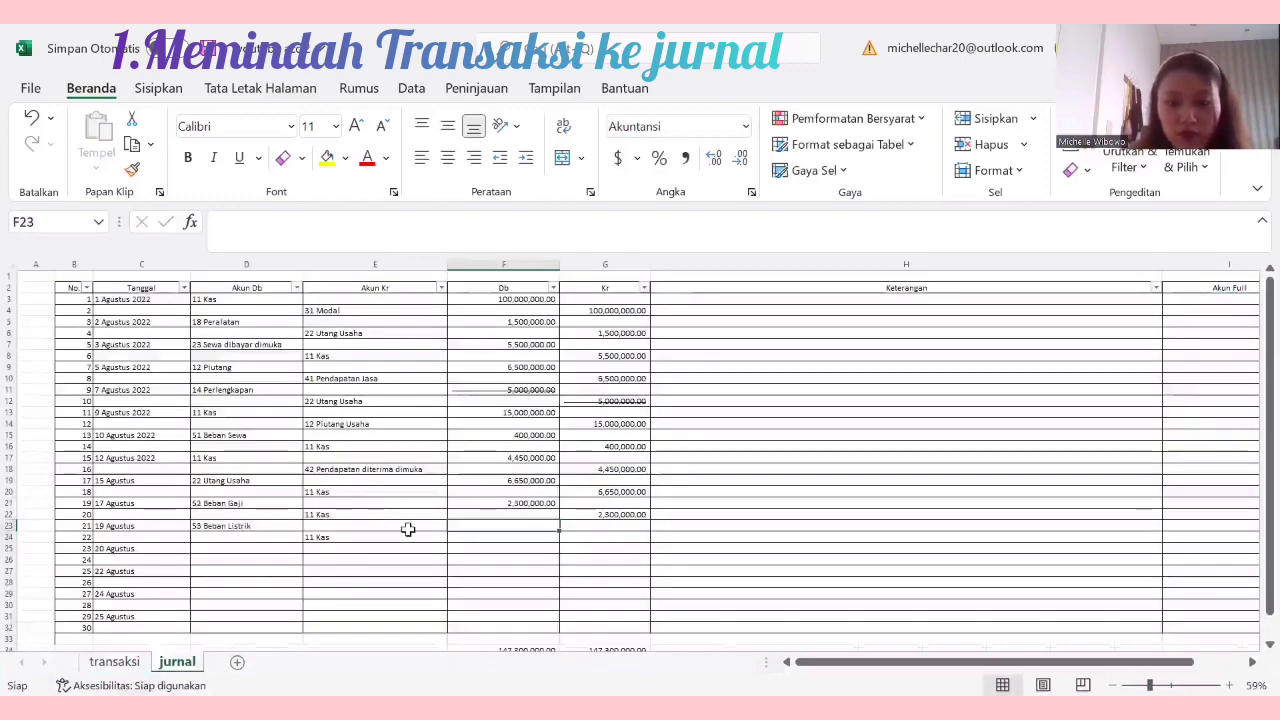
pyautogui.write('750')
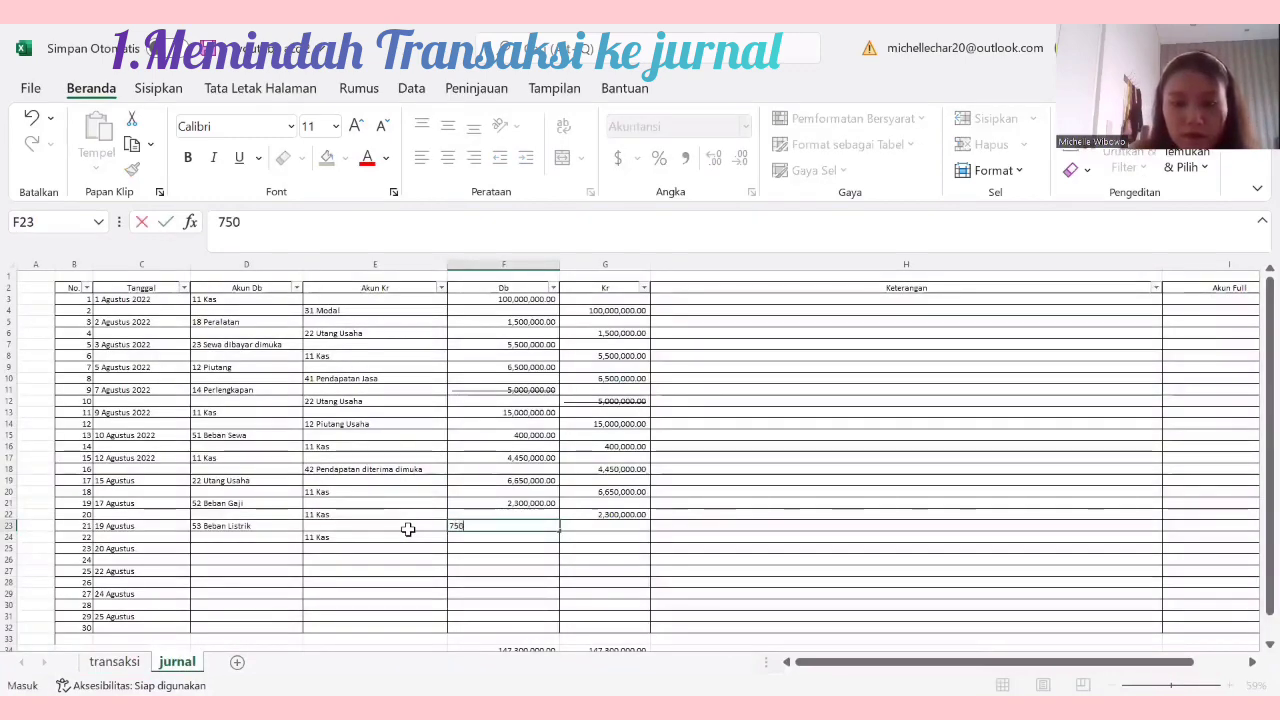
pyautogui.write('000')
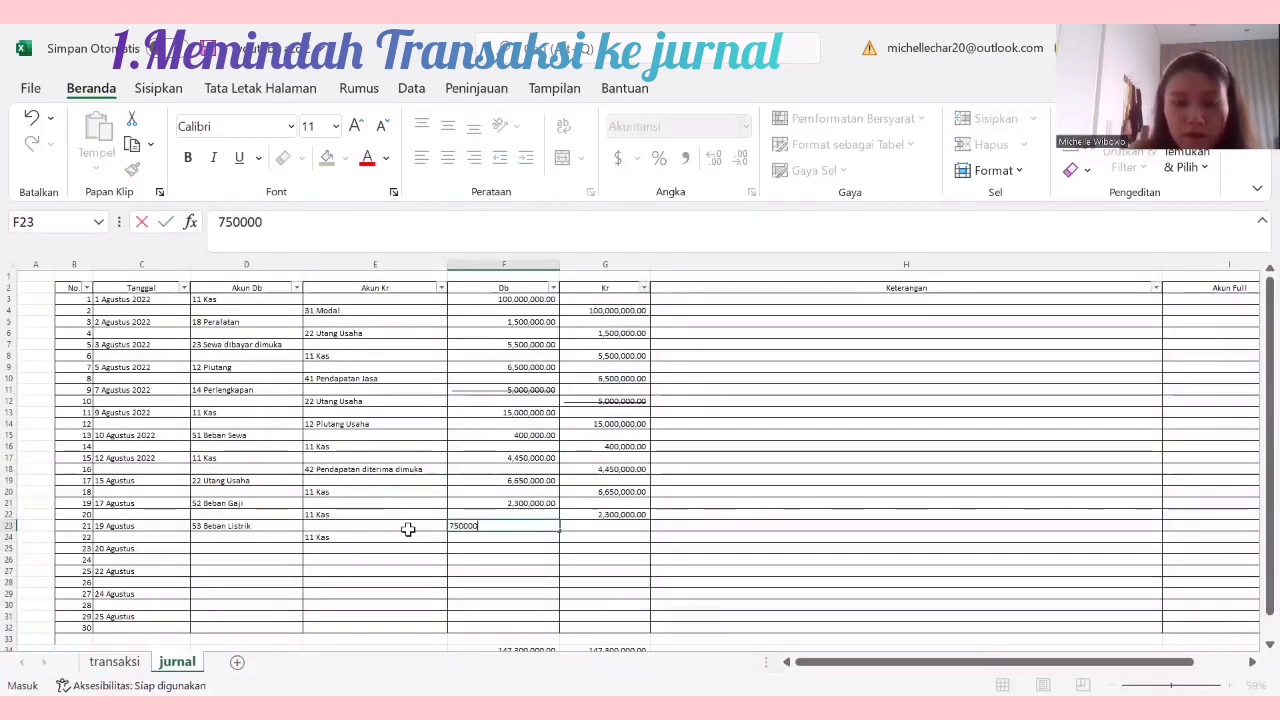
pyautogui.click(519, 568)
# Step: Copy the 19 Agustus debit amount from F23 to the credit amount cell G24
pyautogui.click(531, 524)
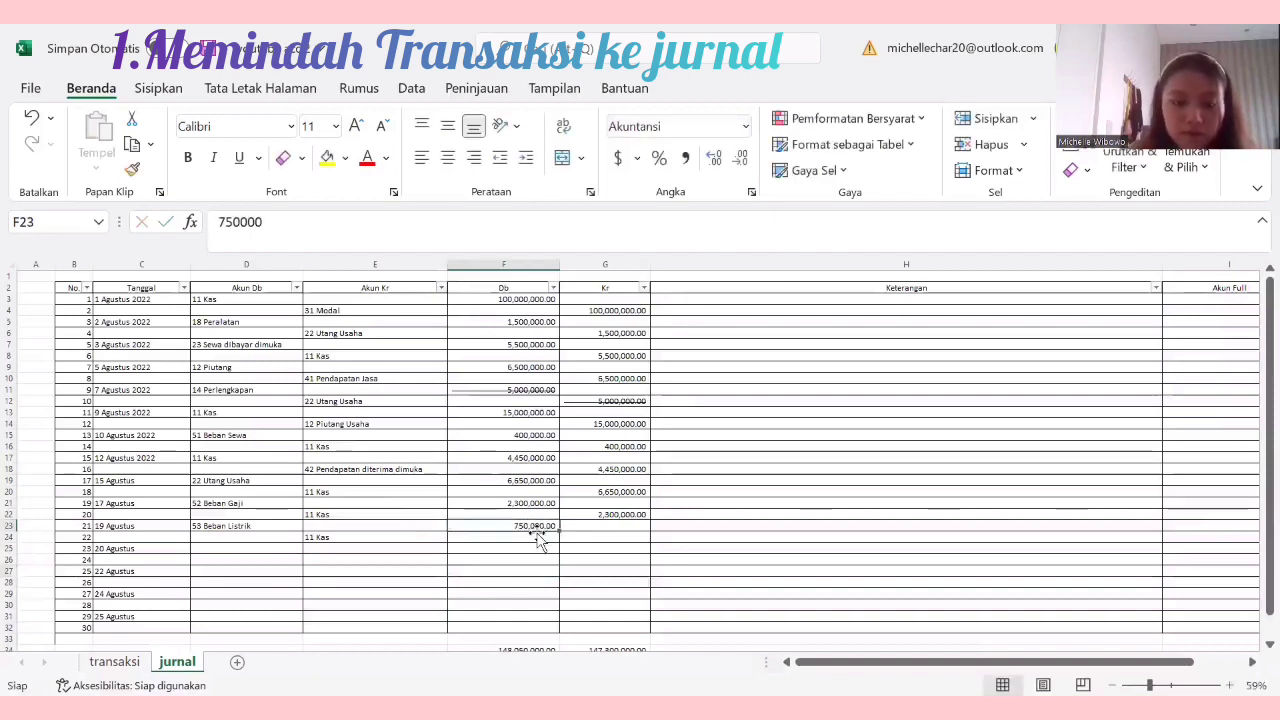
pyautogui.hotkey('ctrl', 'c')
pyautogui.click(613, 538)
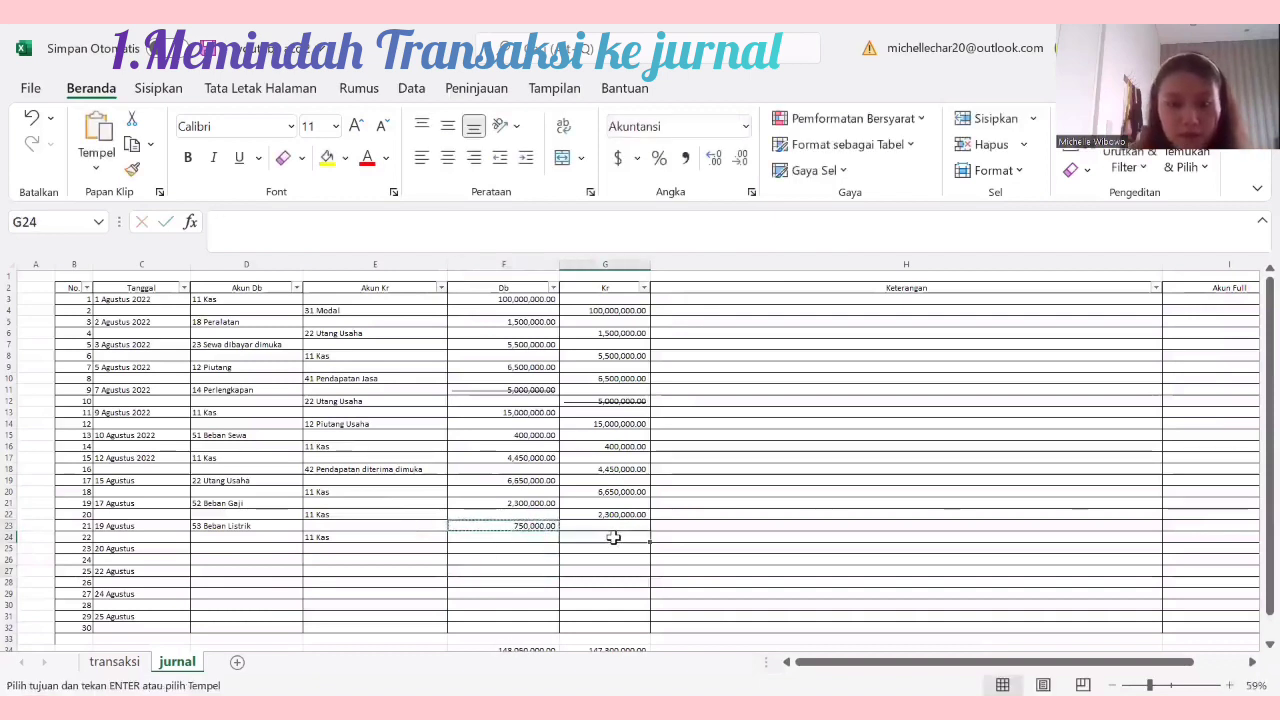
pyautogui.hotkey('ctrl', 'v')
pyautogui.click(622, 596)
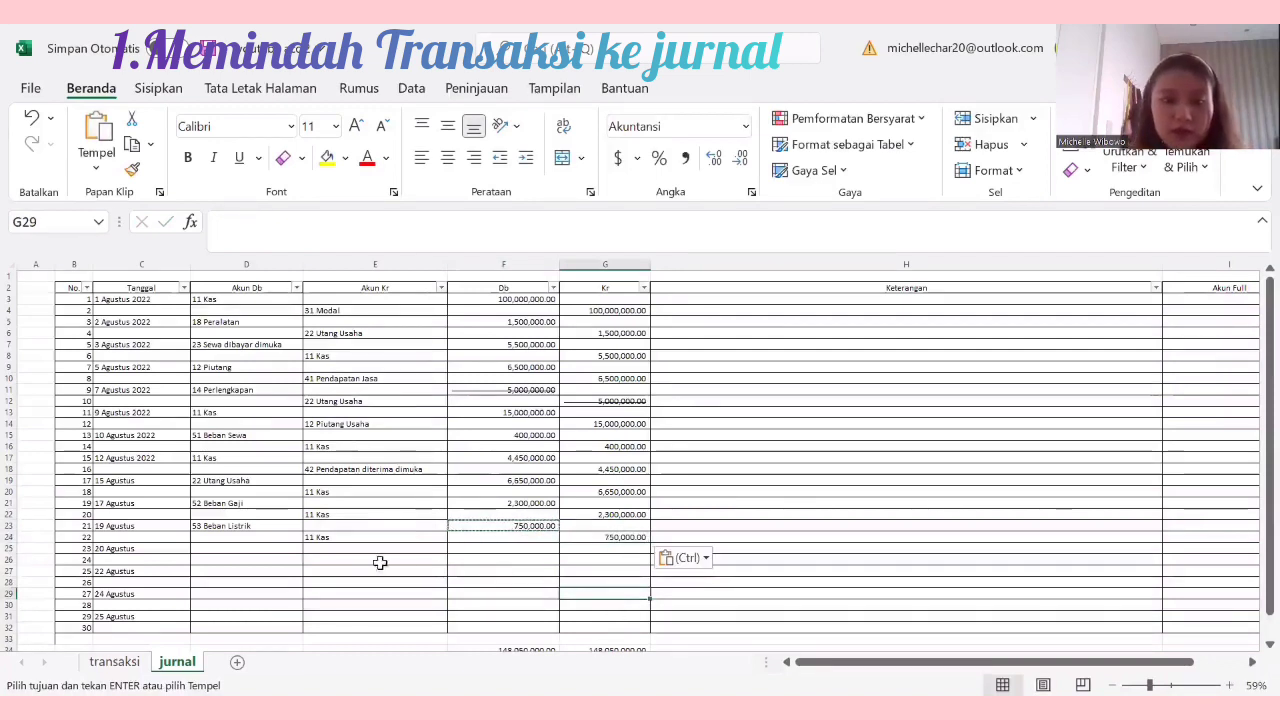
# Step: Consult the transaksi sheet, and for 20 Agustus enter debit account "11 Kas" in D25 and credit account "41 Pendapatan Jasa" in E26 of jurnal
pyautogui.click(246, 549)
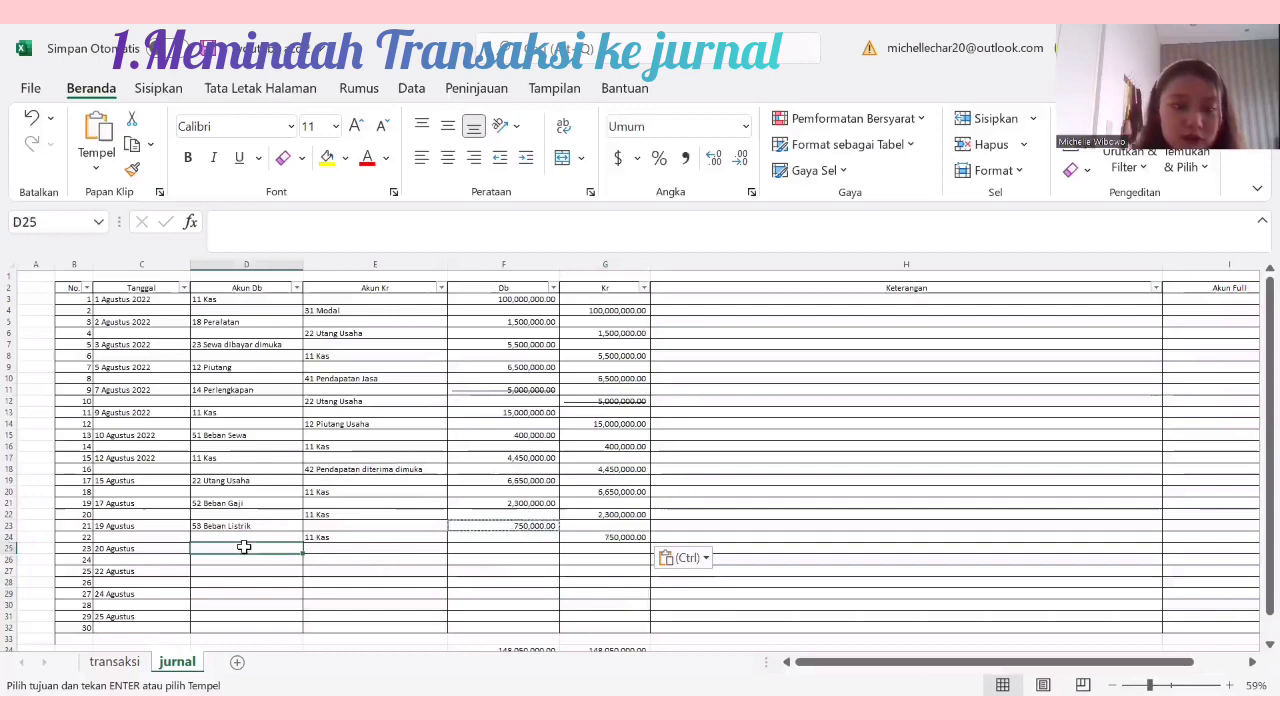
pyautogui.click(115, 661)
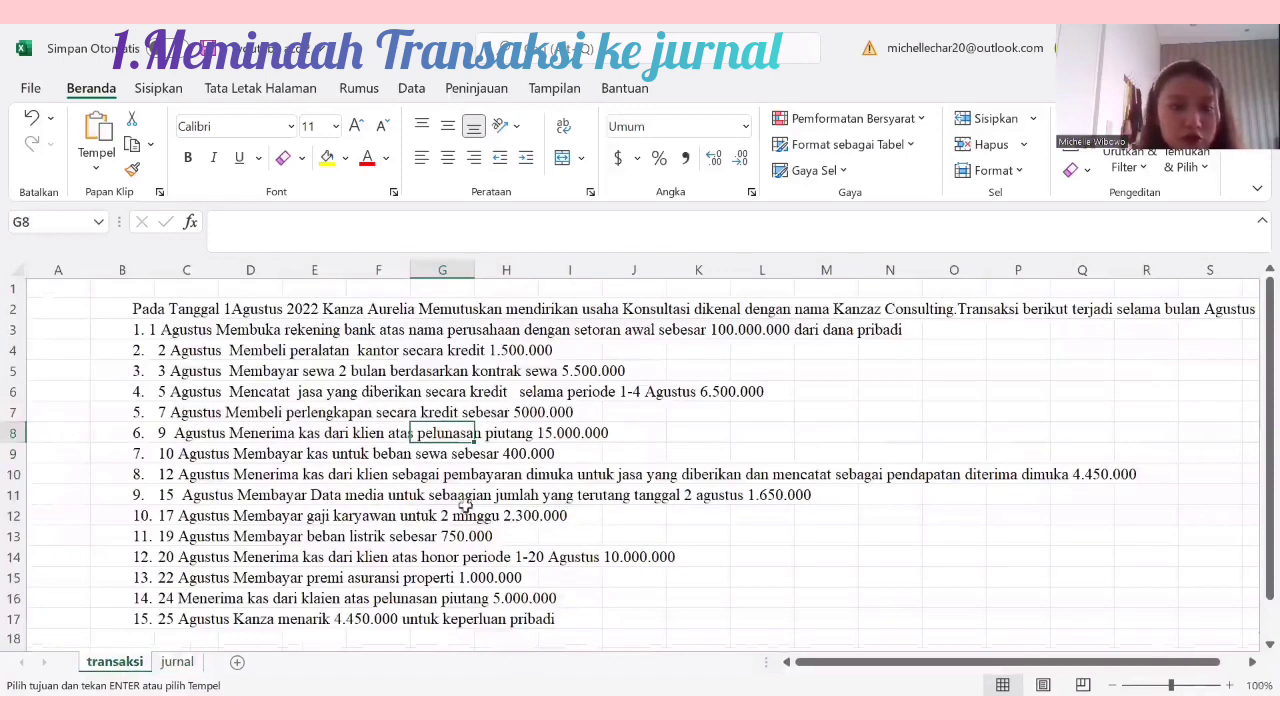
pyautogui.scroll(-1, 465, 506)
pyautogui.scroll(-2, 477, 506)
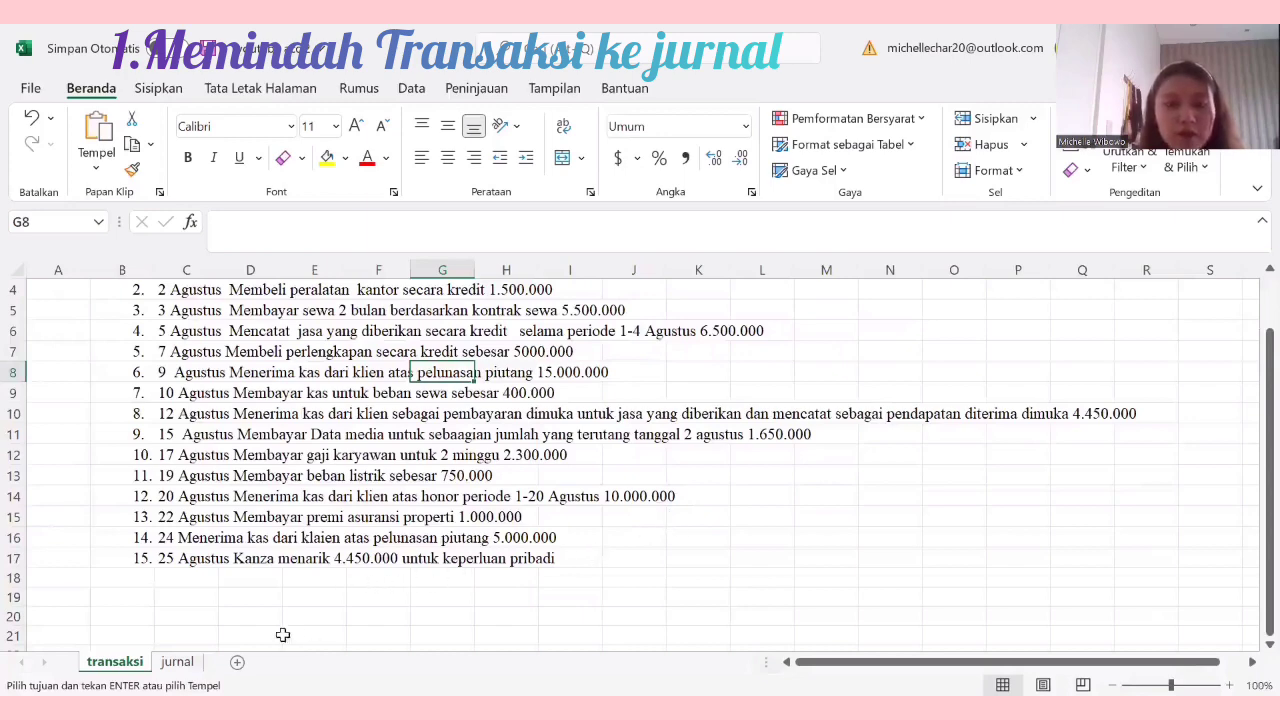
pyautogui.click(178, 662)
pyautogui.write('11')
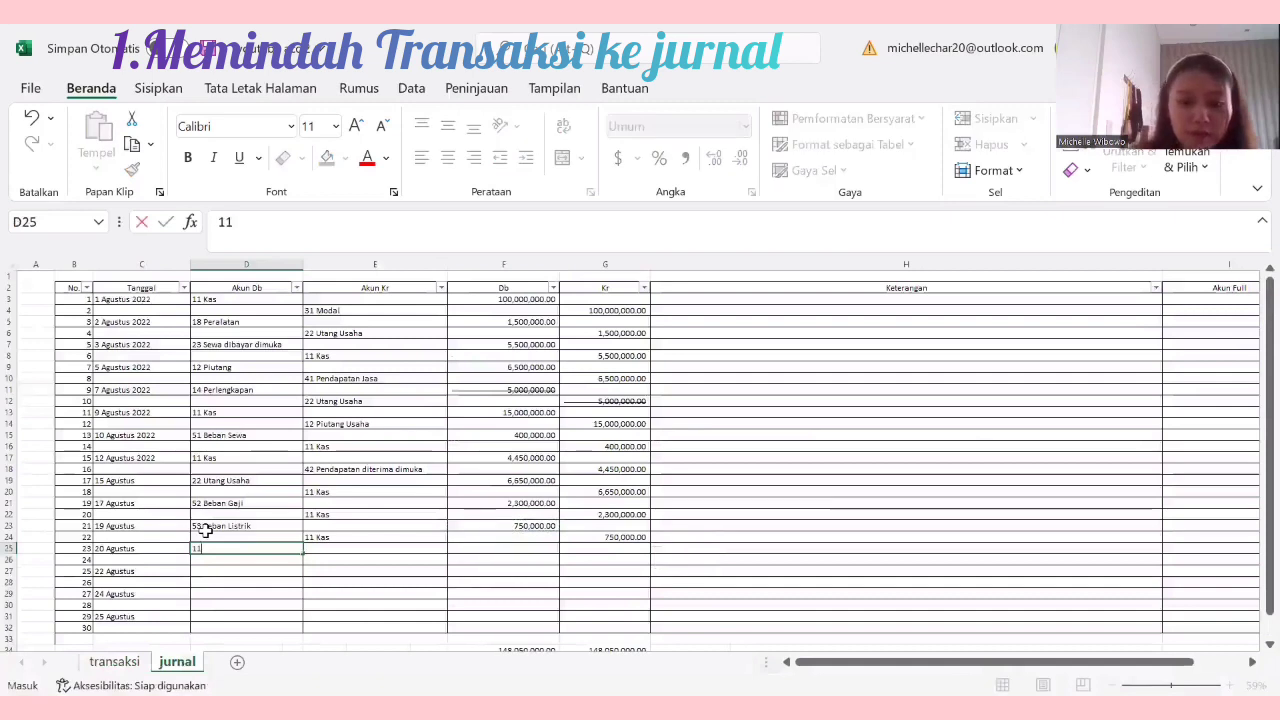
pyautogui.write(' Kas')
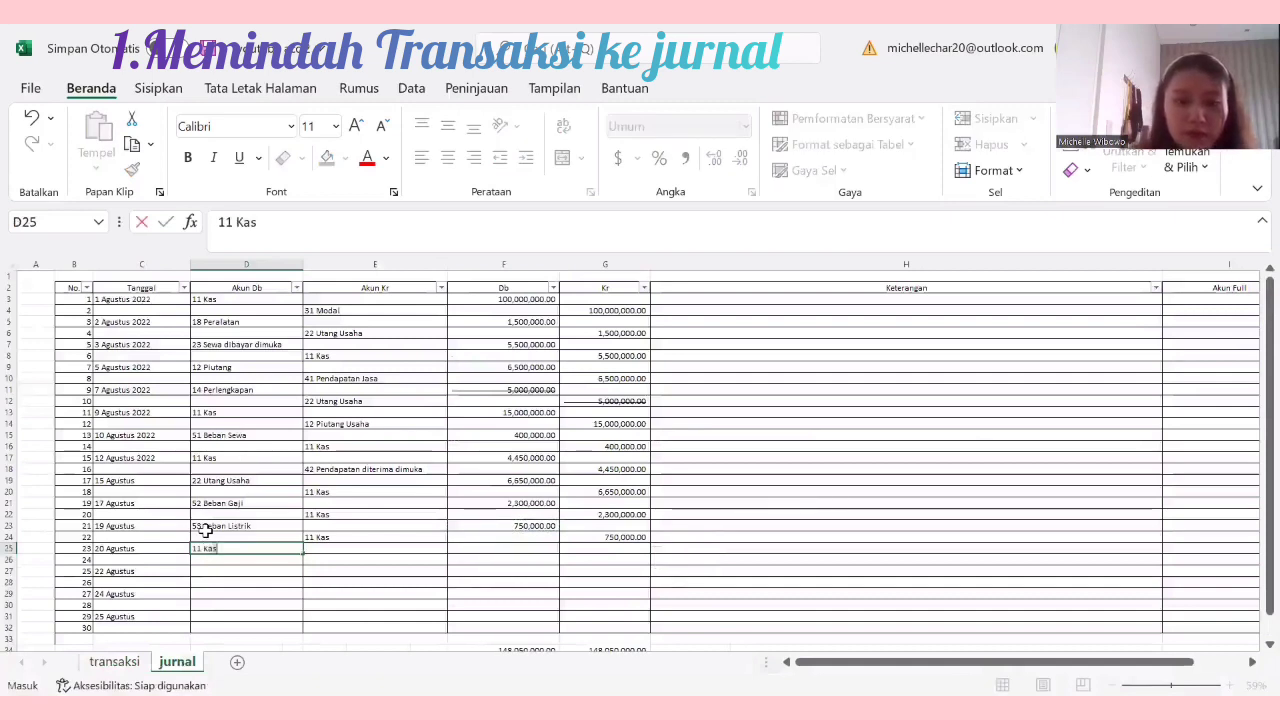
pyautogui.click(352, 560)
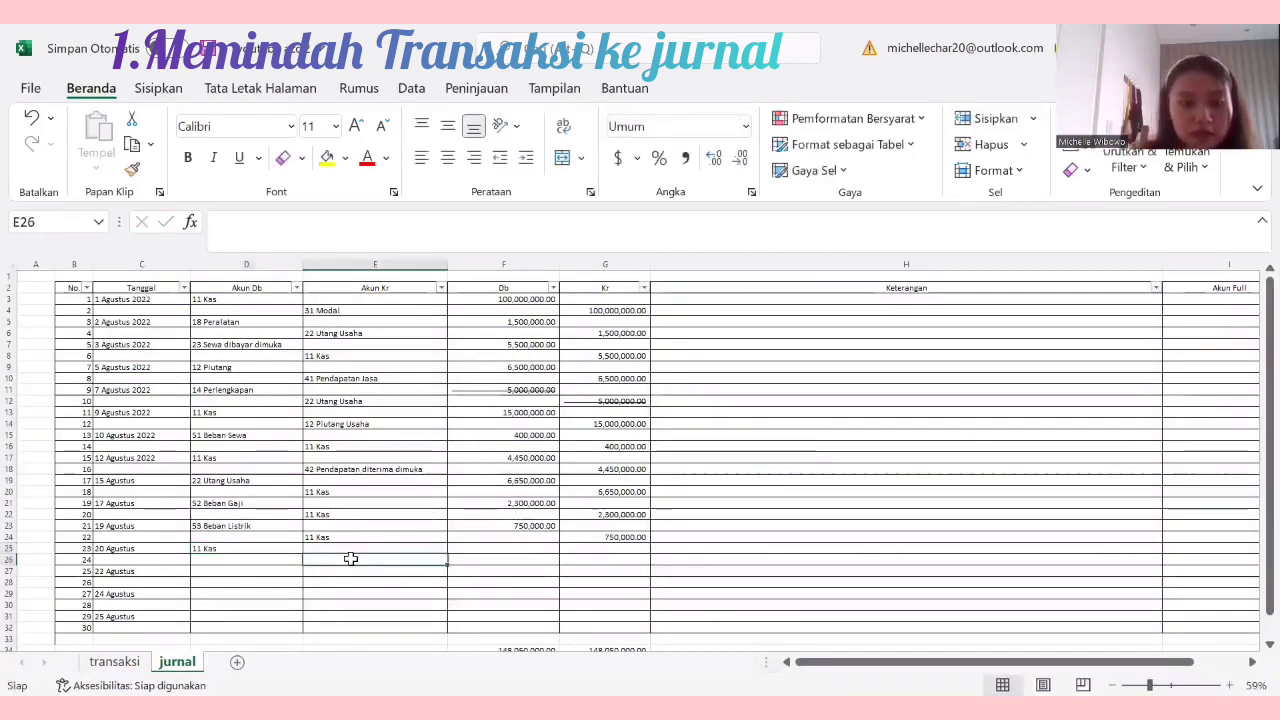
pyautogui.write('41 Pendapatan Jasa')
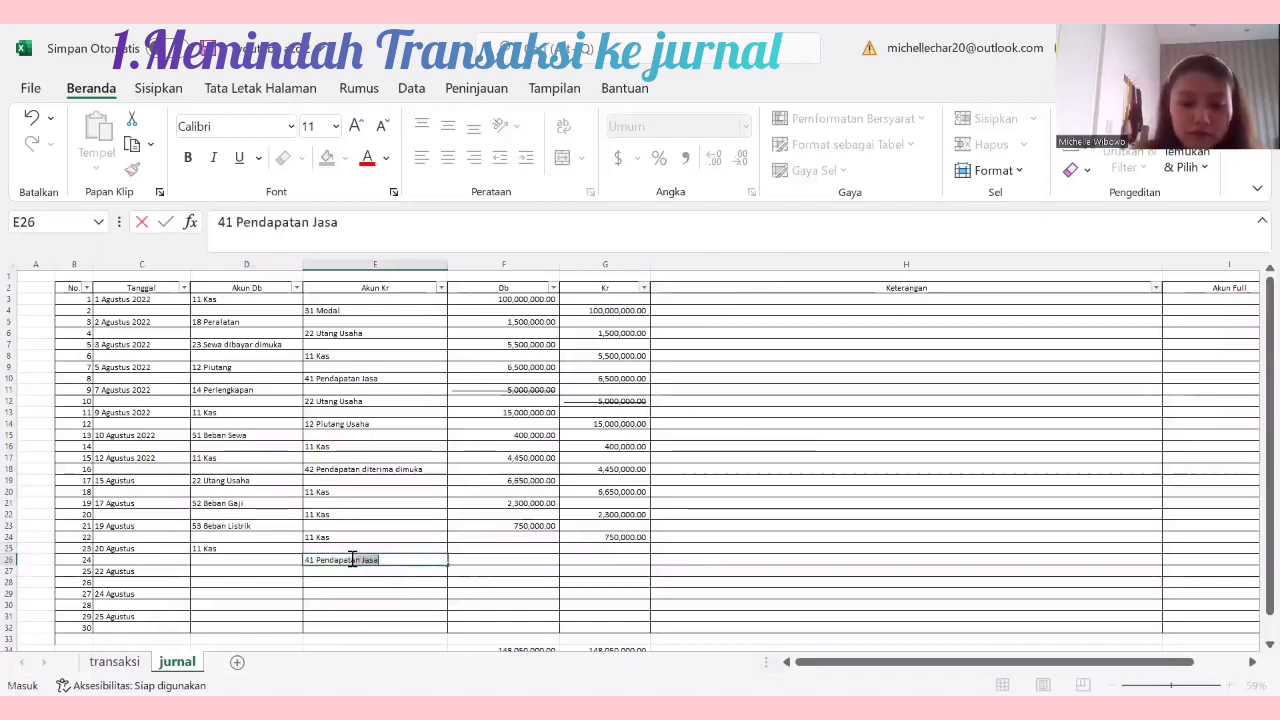
pyautogui.press('Return')
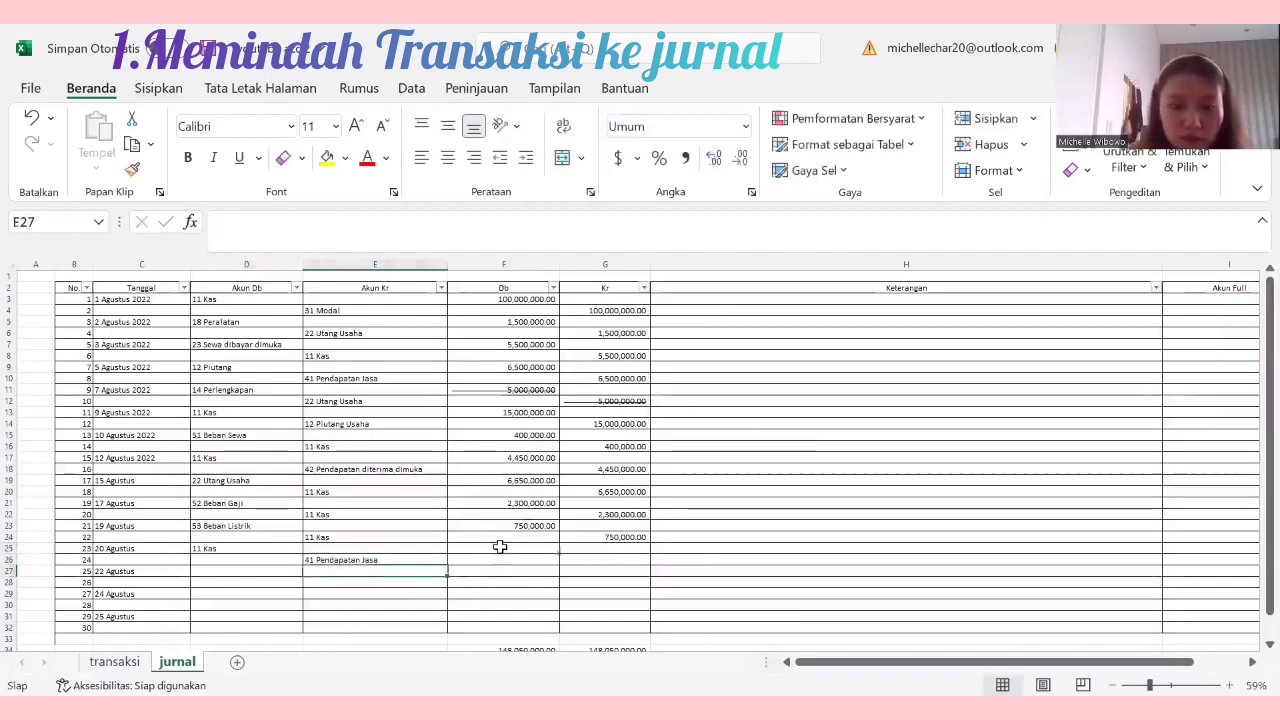
# Step: Enter 10000000 as the 20 Agustus debit amount in F25 and copy it to the credit amount cell G26
pyautogui.click(500, 547)
pyautogui.write('10000')
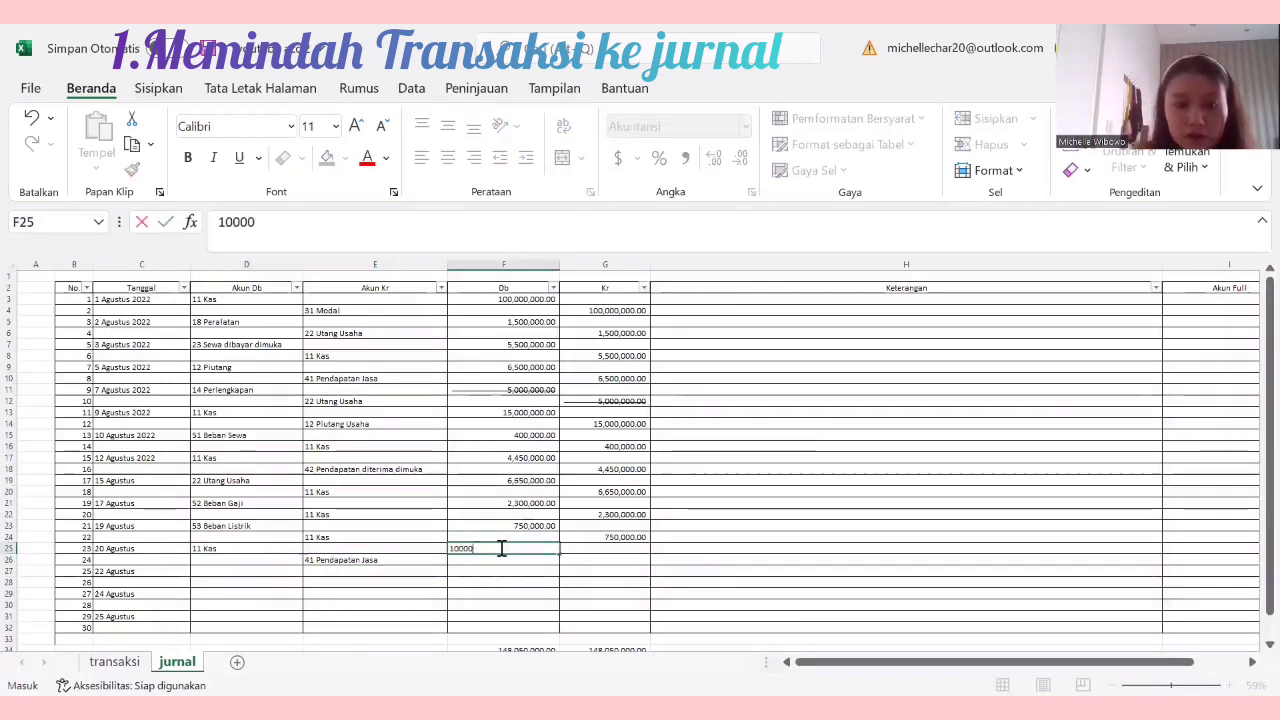
pyautogui.write('000')
pyautogui.hotkey('ctrl', 'Return')
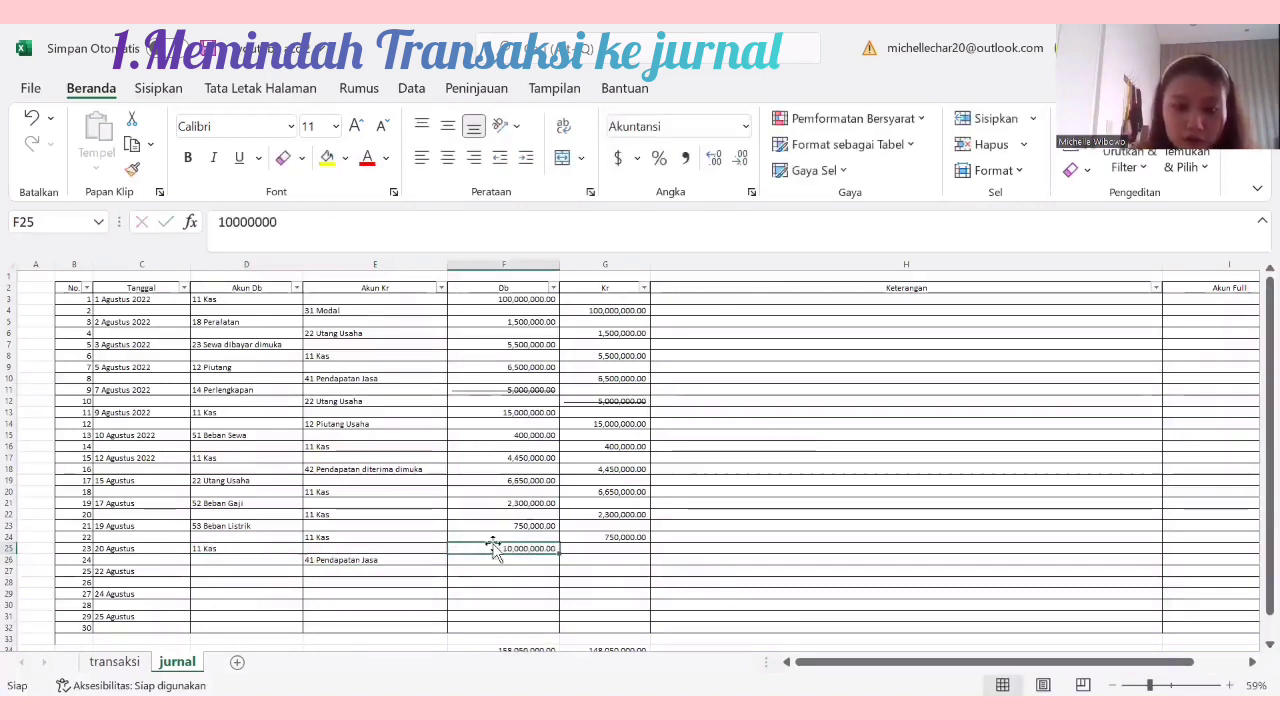
pyautogui.hotkey('ctrl', 'c')
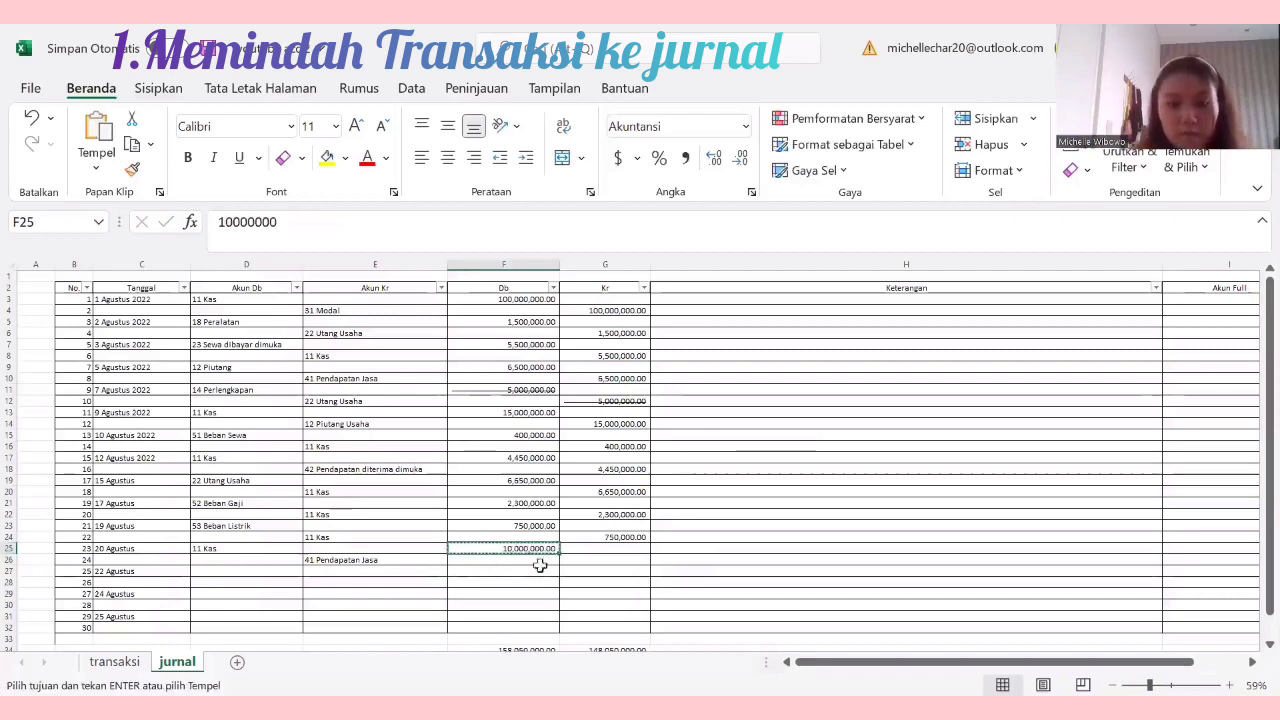
pyautogui.click(612, 558)
pyautogui.hotkey('ctrl', 'v')
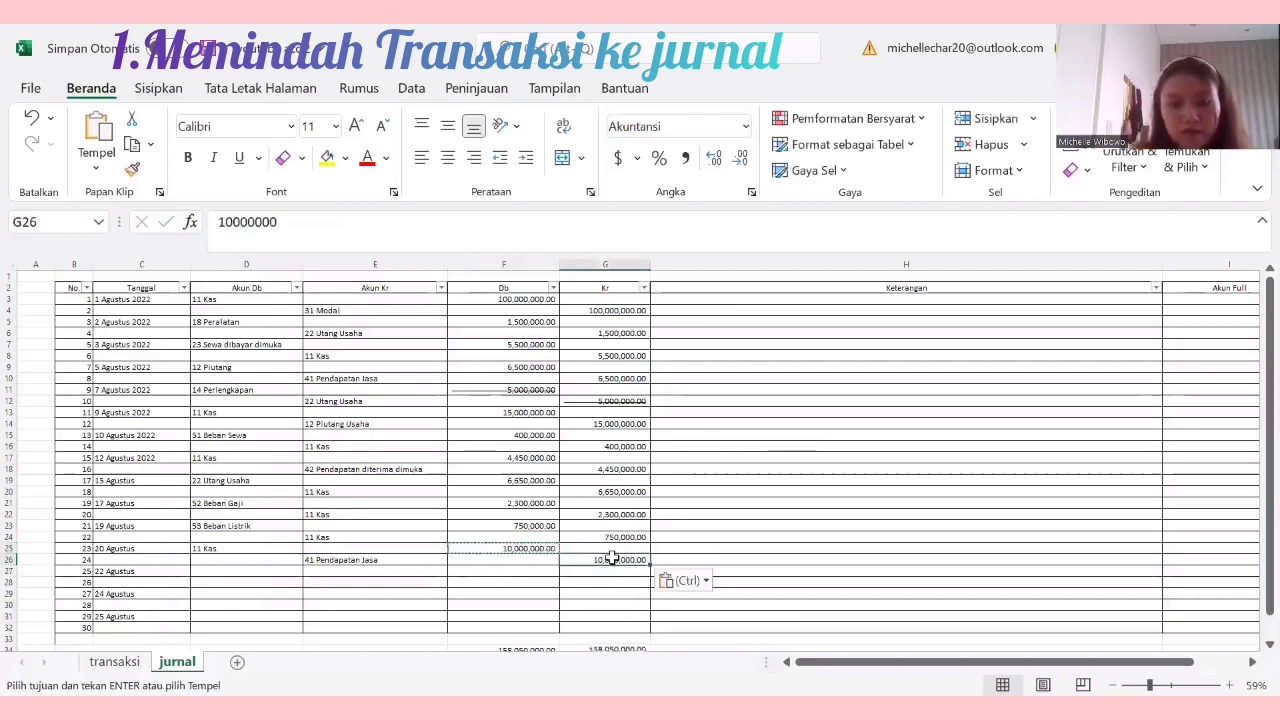
# Step: Consult the transaksi sheet, and for 22 Agustus enter debit account "15 Asuransi dibayar dimuka" in D27 and credit account "11 Kas" in E28 of jurnal
pyautogui.click(293, 572)
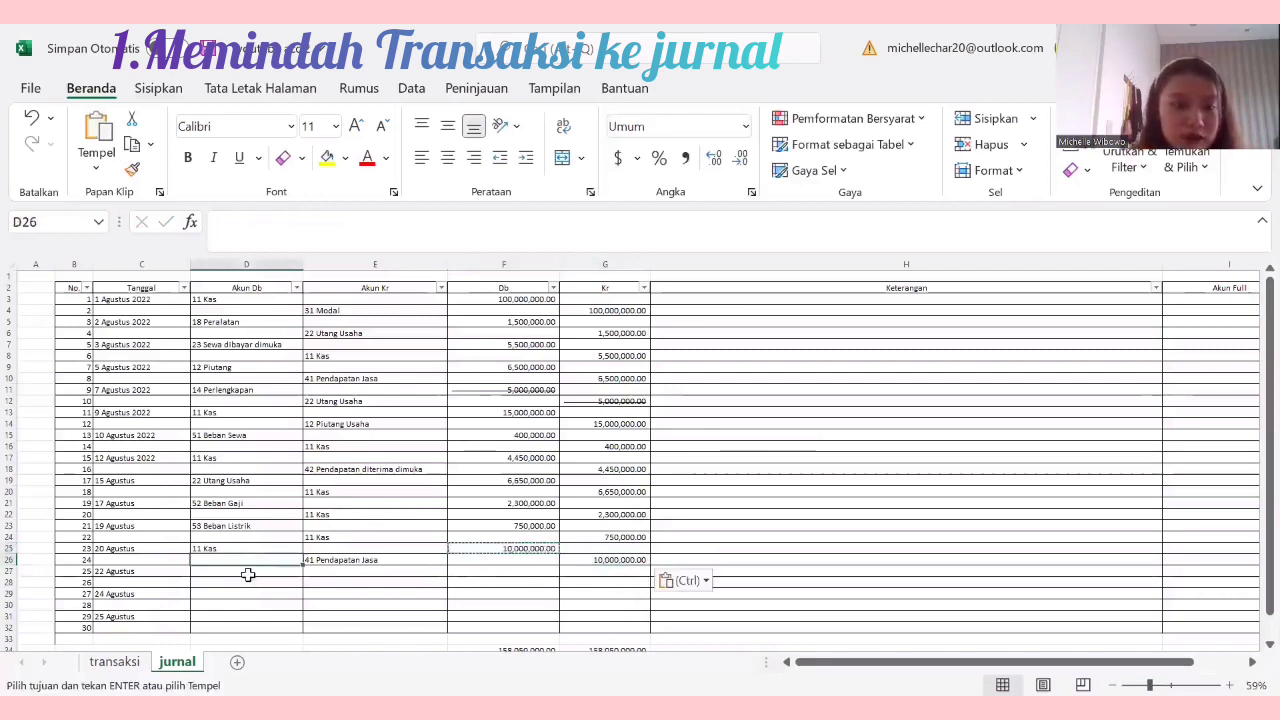
pyautogui.click(114, 662)
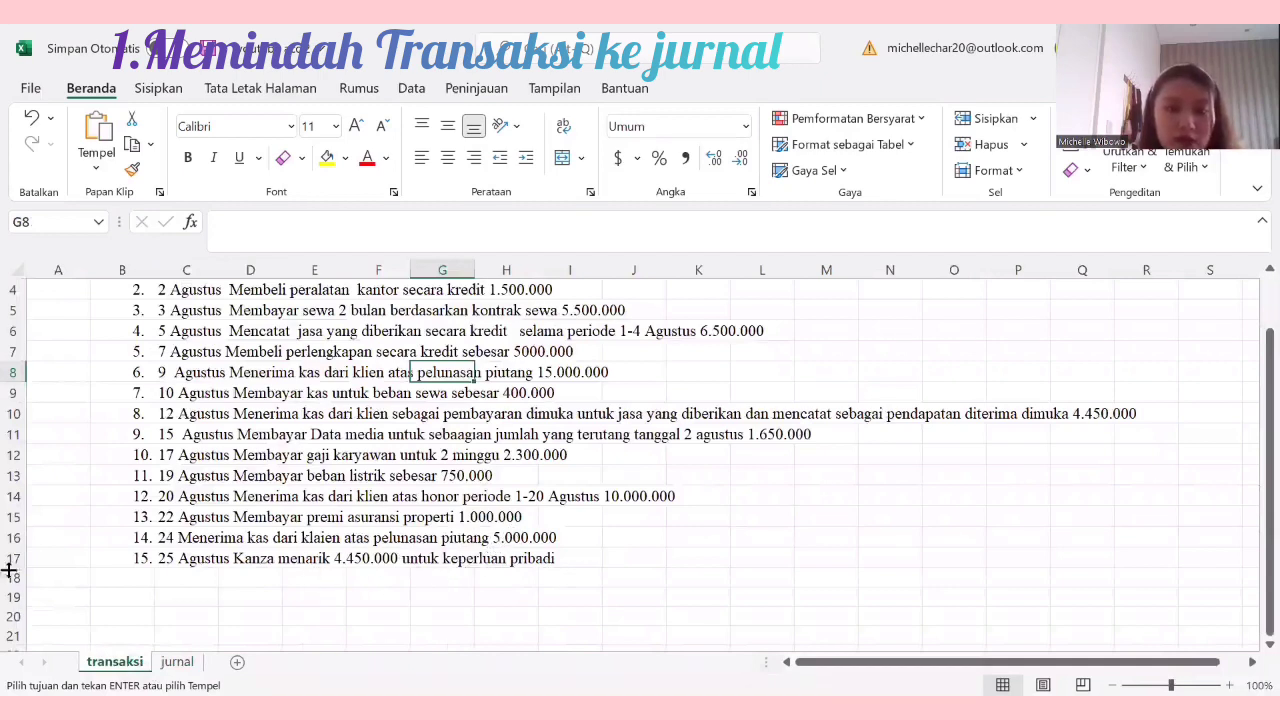
pyautogui.click(178, 663)
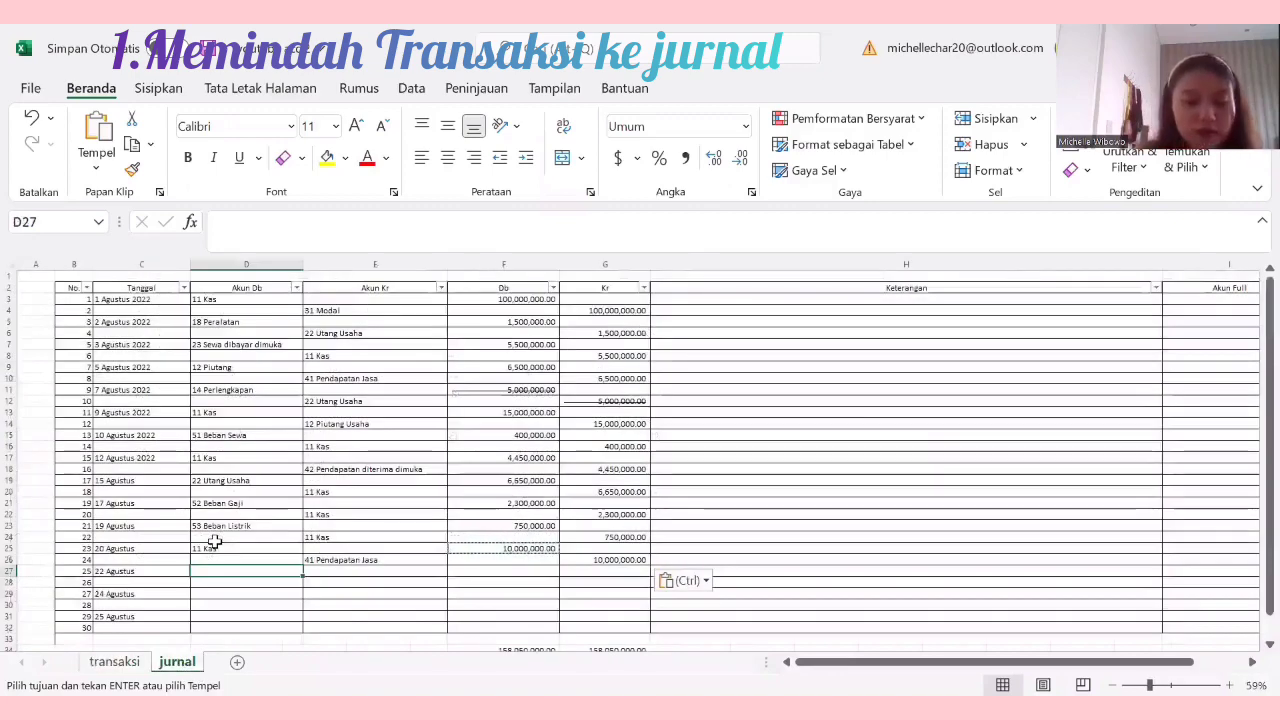
pyautogui.write('15 Asuran')
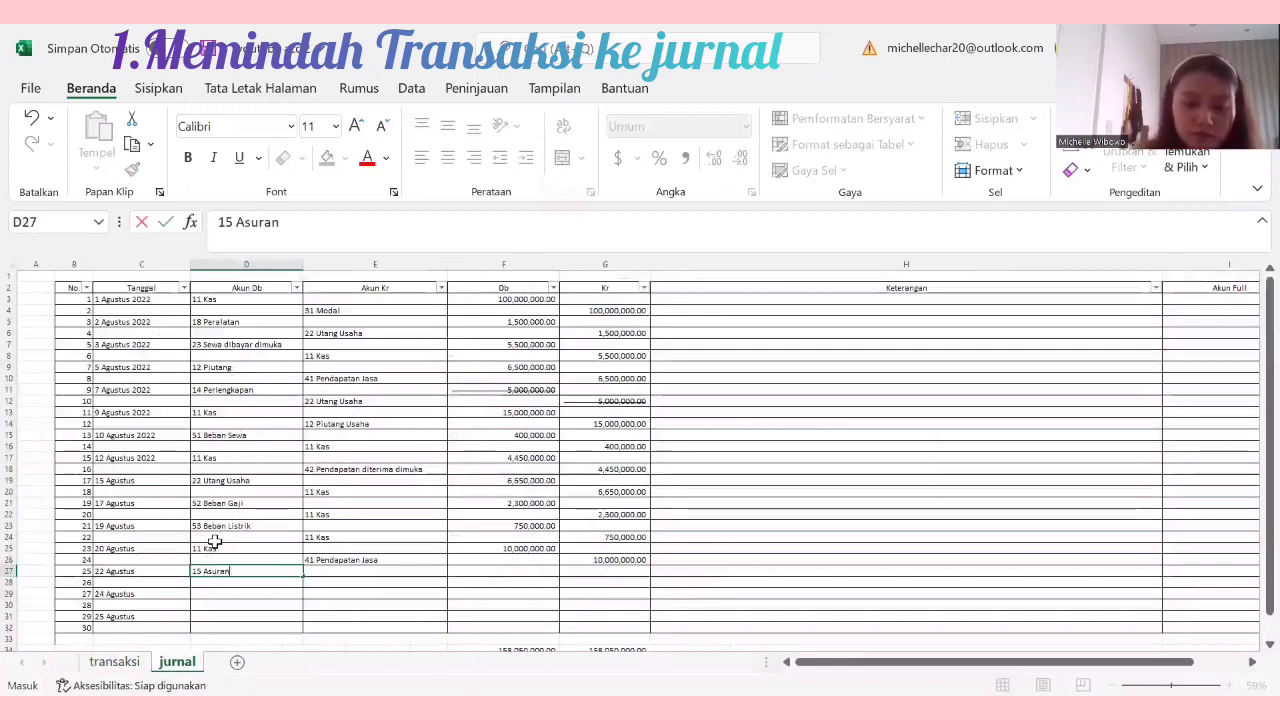
pyautogui.write('si dibayar')
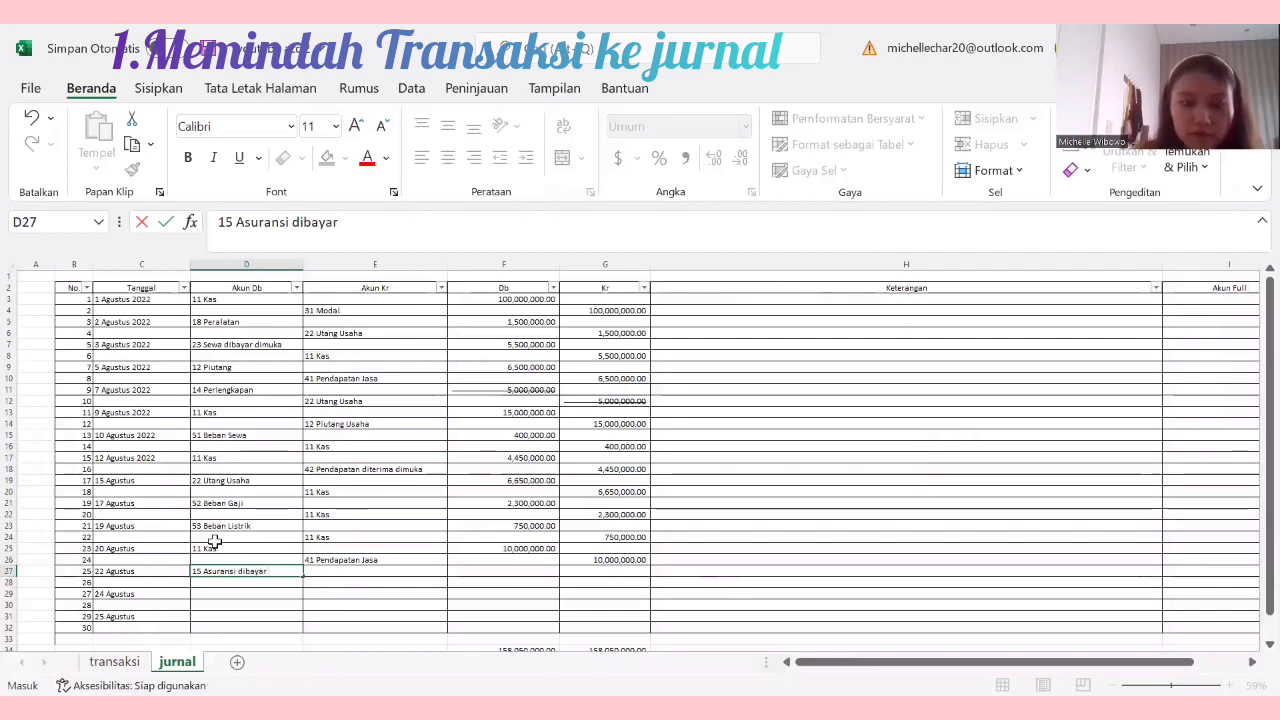
pyautogui.write(' dimuak')
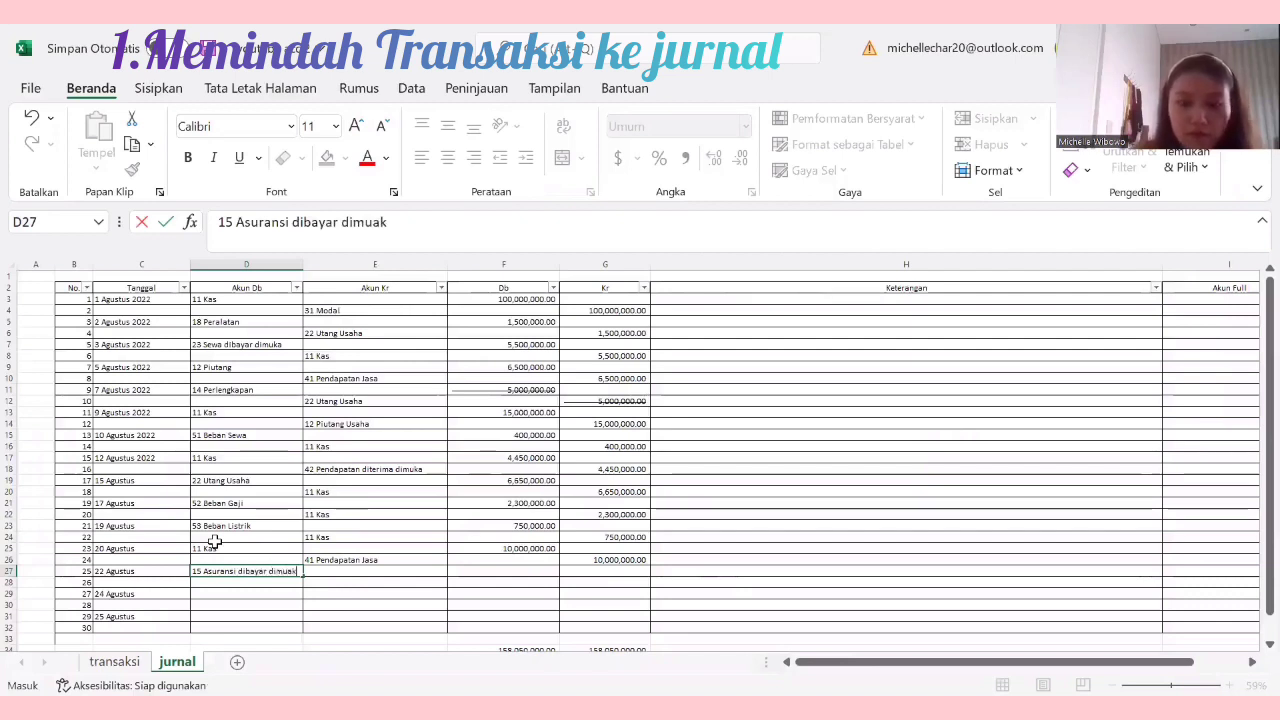
pyautogui.press('BackSpace')
pyautogui.press('BackSpace')
pyautogui.write('ka')
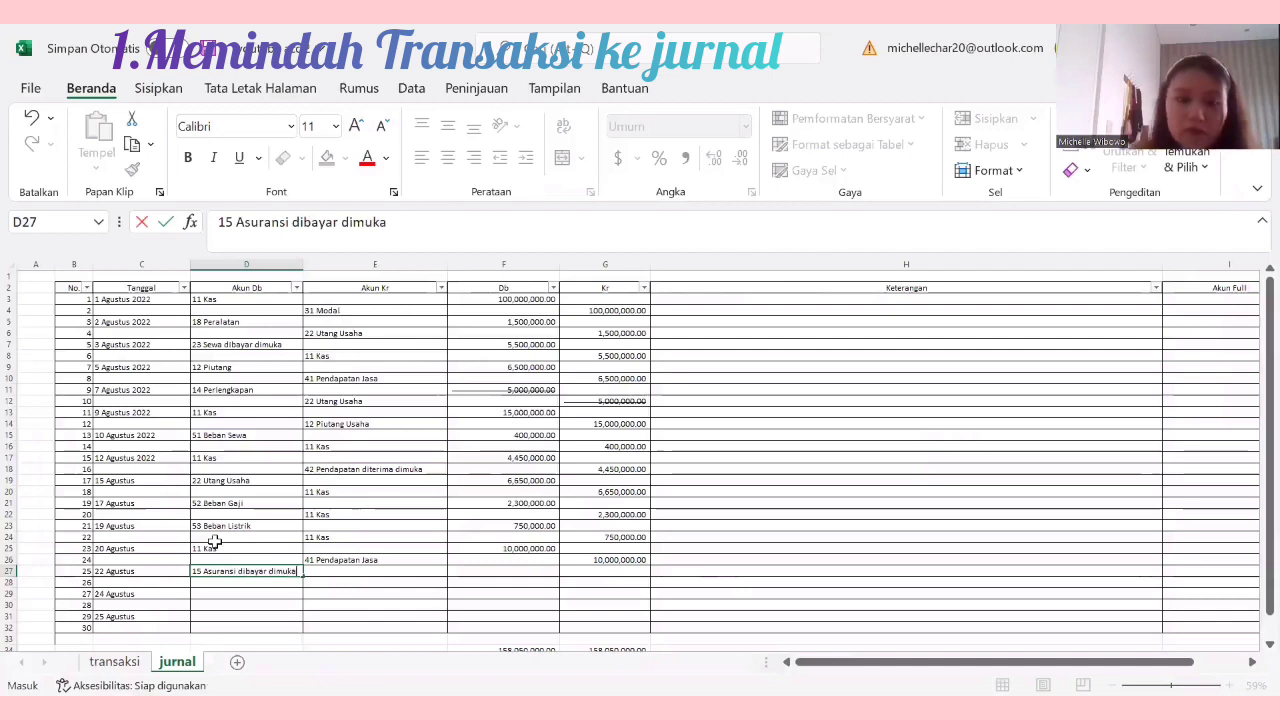
pyautogui.click(363, 585)
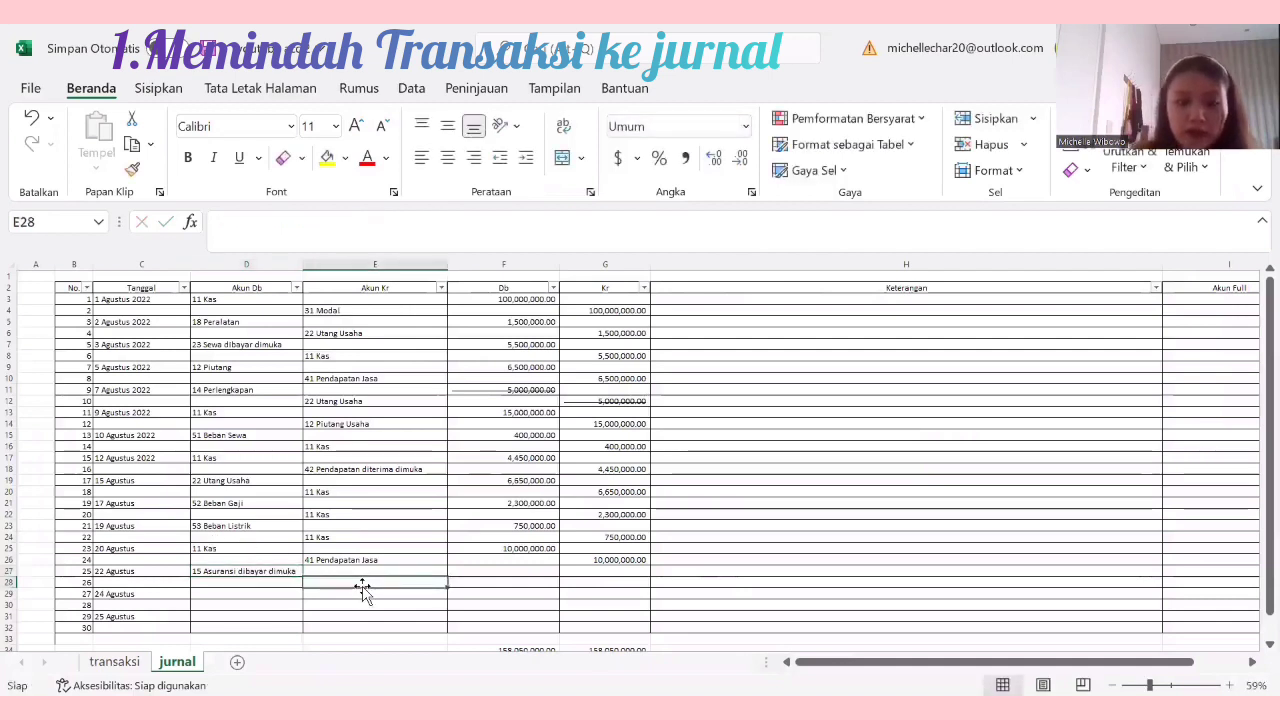
pyautogui.write('11 Kas')
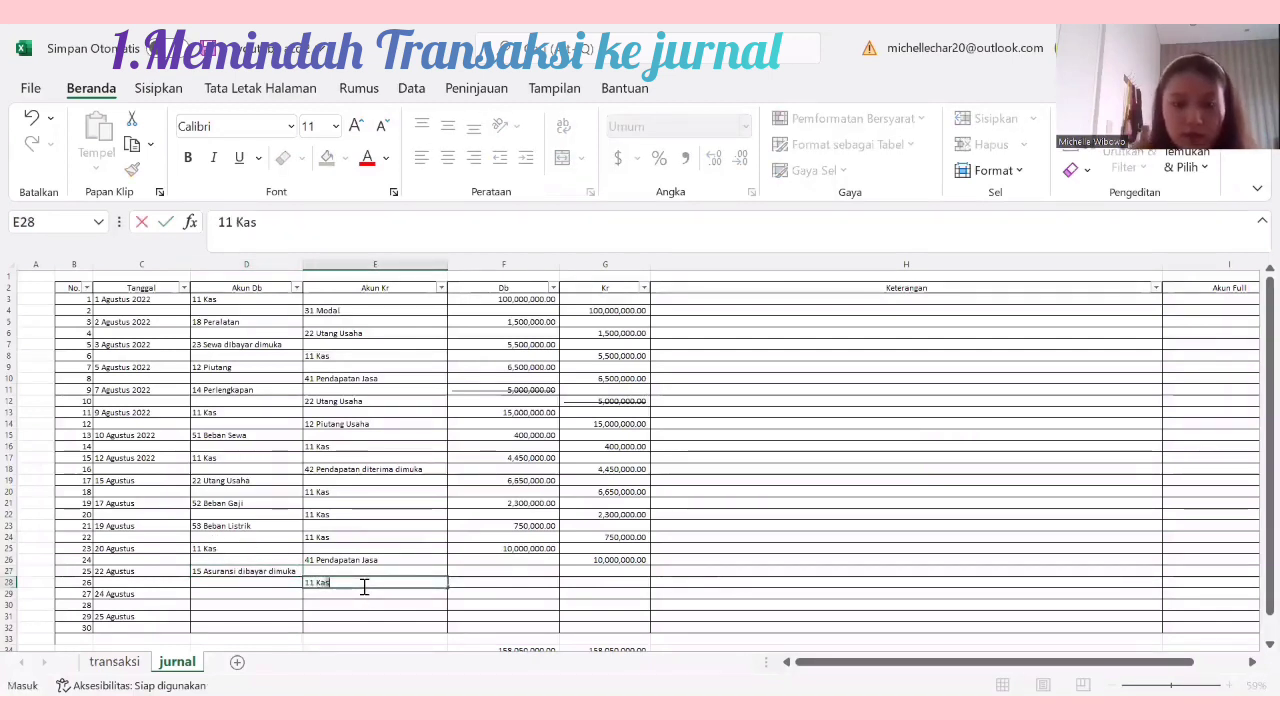
# Step: Enter 1000000 as the 22 Agustus debit amount in F27 and copy it to the credit amount cell G28
pyautogui.click(505, 568)
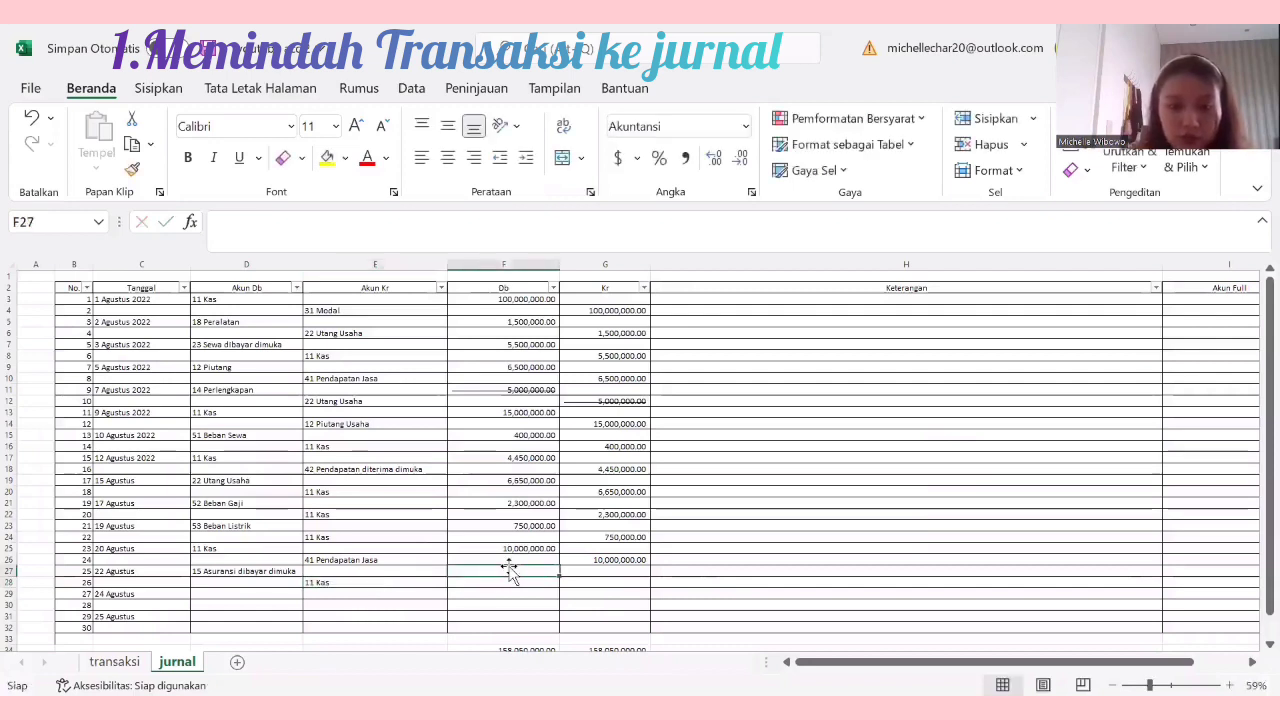
pyautogui.write('1000000')
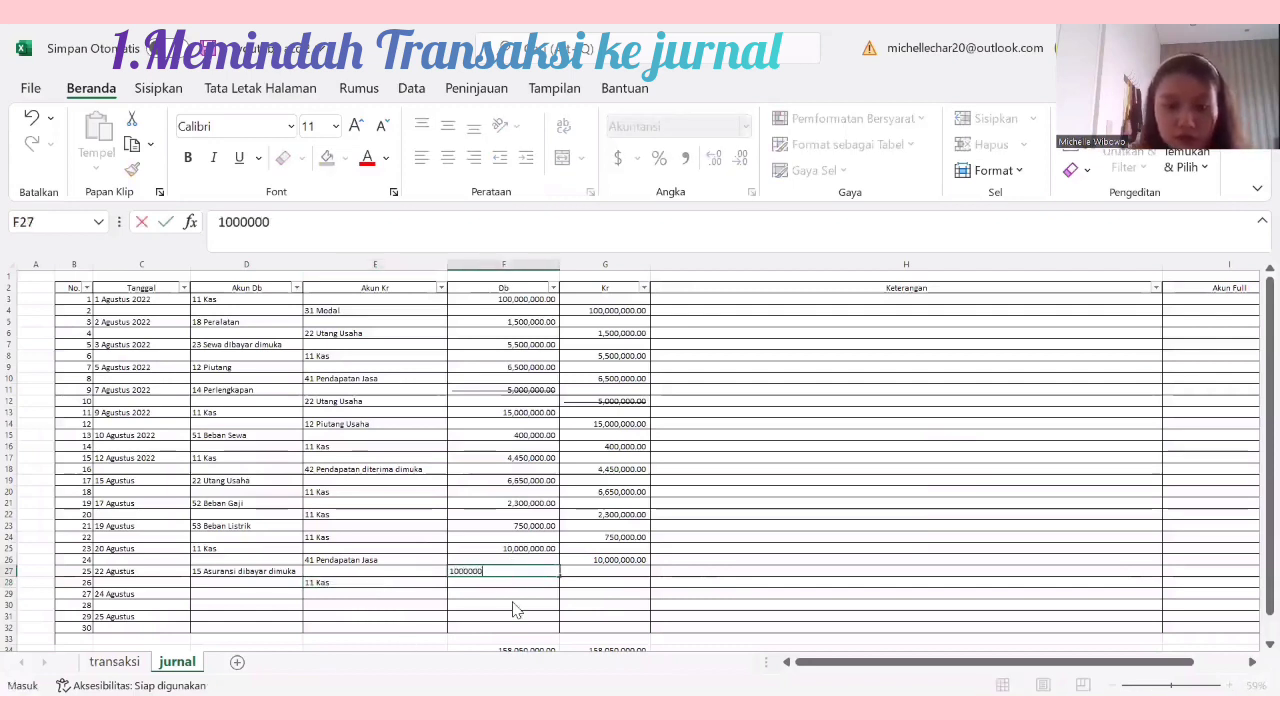
pyautogui.press('Return')
pyautogui.click(514, 571)
pyautogui.hotkey('ctrl', 'c')
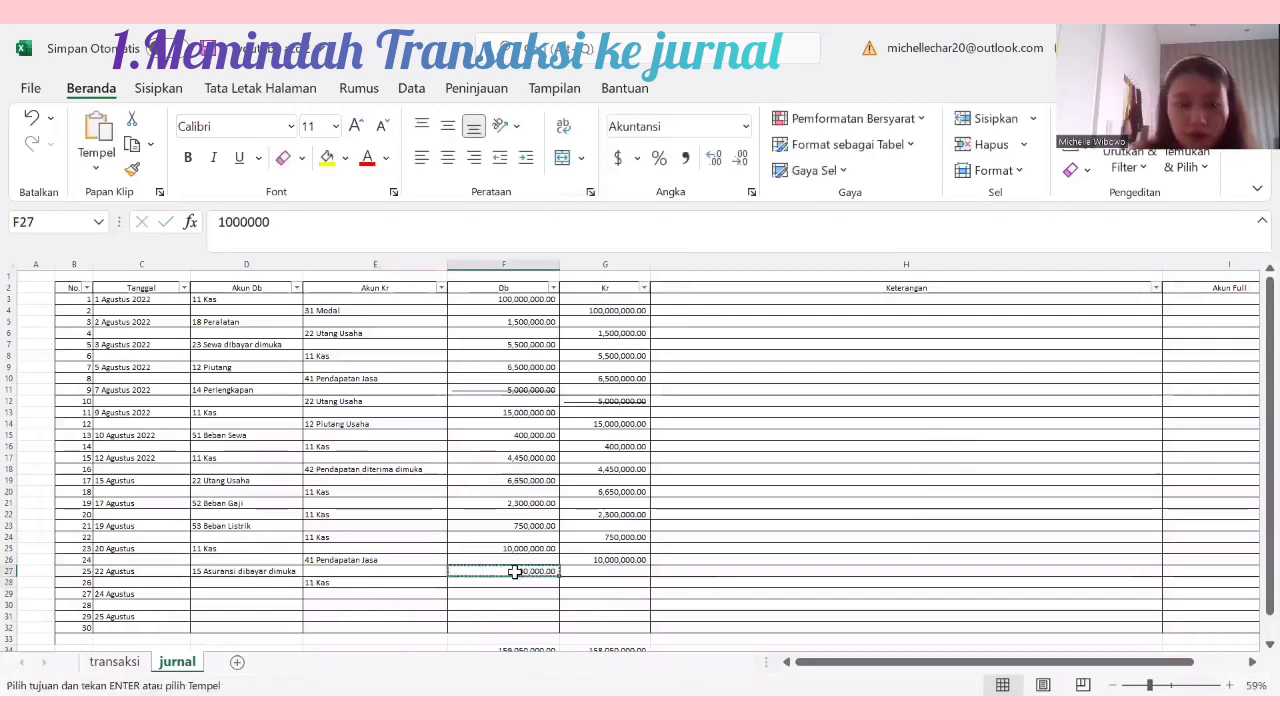
pyautogui.click(590, 584)
pyautogui.hotkey('ctrl', 'v')
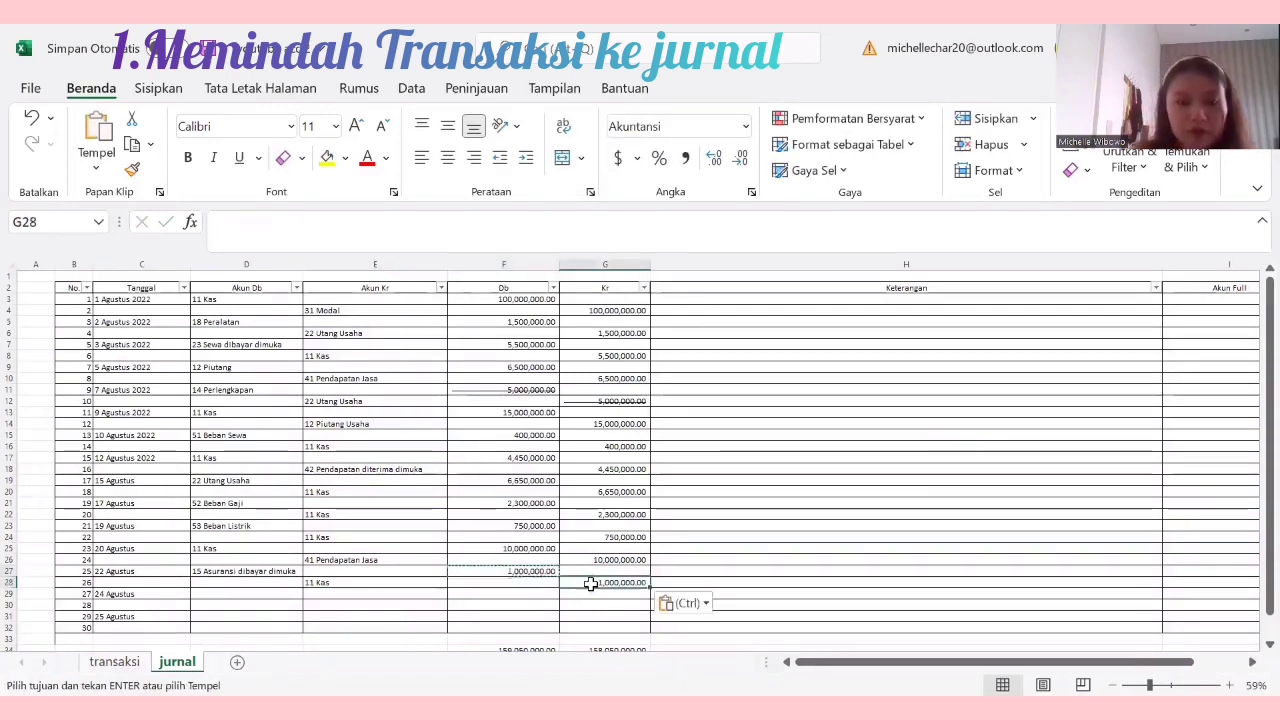
# Step: Consult the transaksi sheet, and for 24 Agustus enter debit account "11 Kas" in D29 and credit account "12 Piutang Usaha" in E30 of jurnal
pyautogui.click(137, 667)
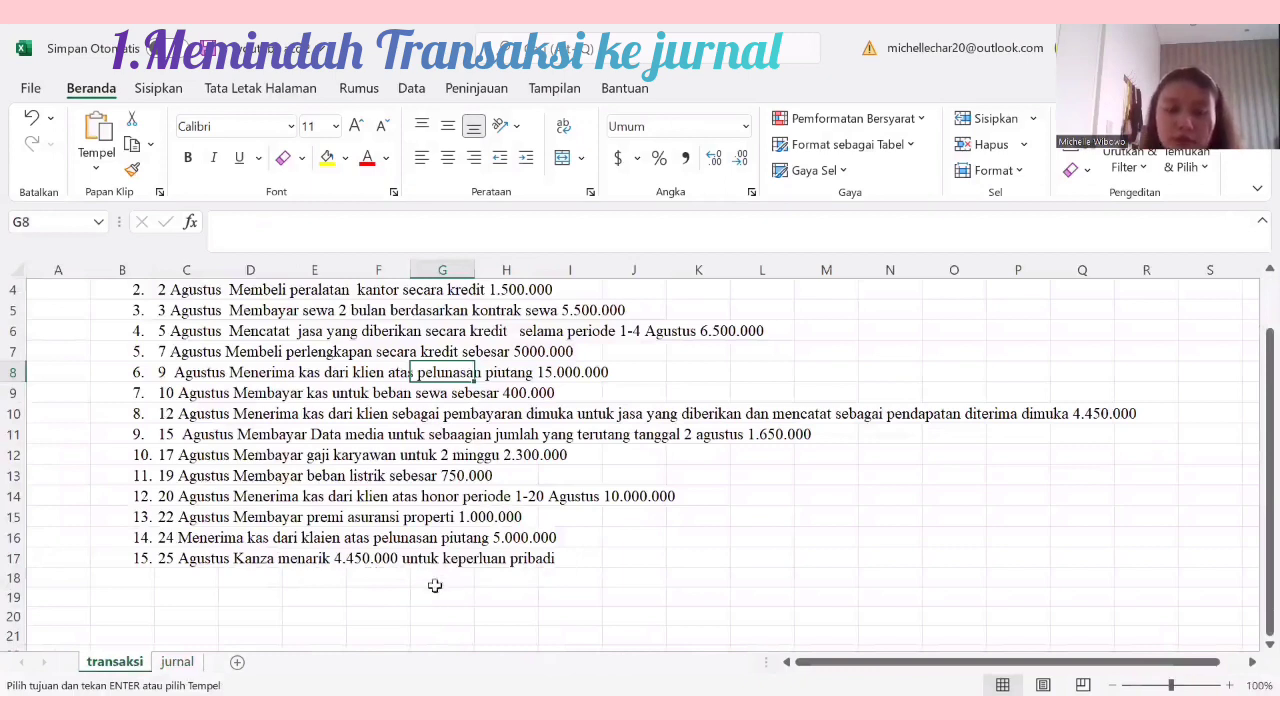
pyautogui.click(191, 667)
pyautogui.click(243, 594)
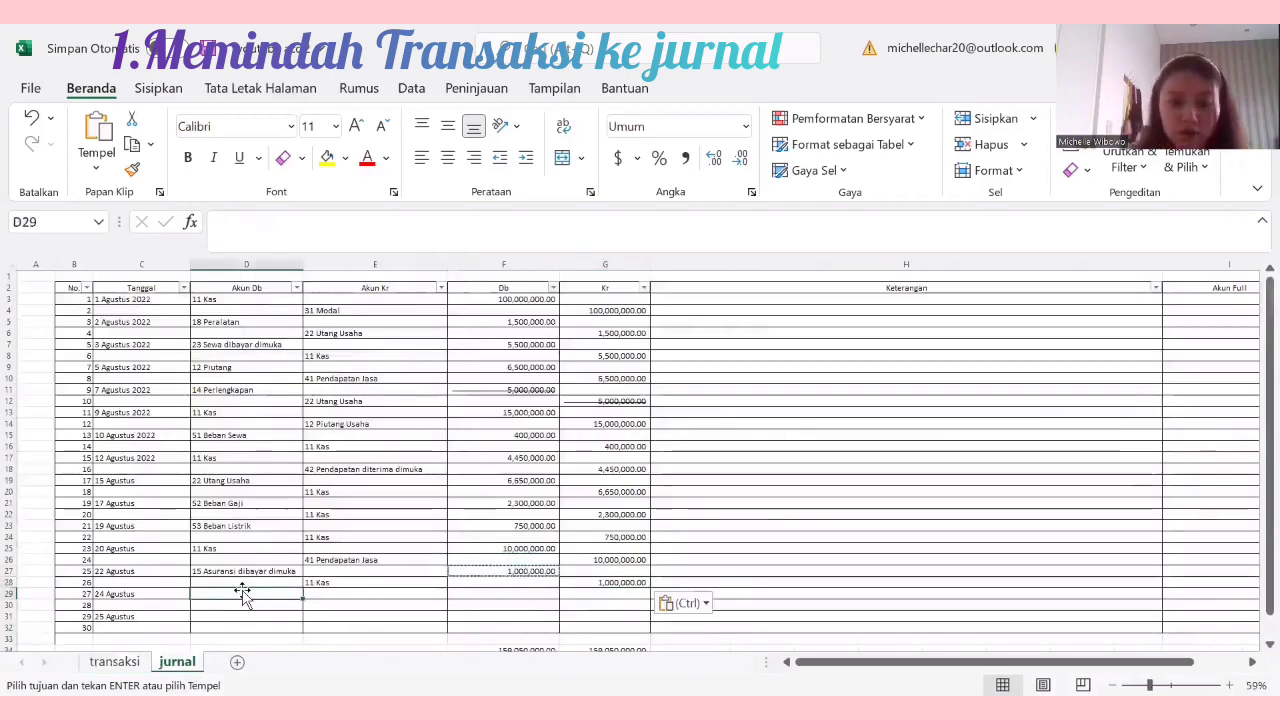
pyautogui.write('11 Kas')
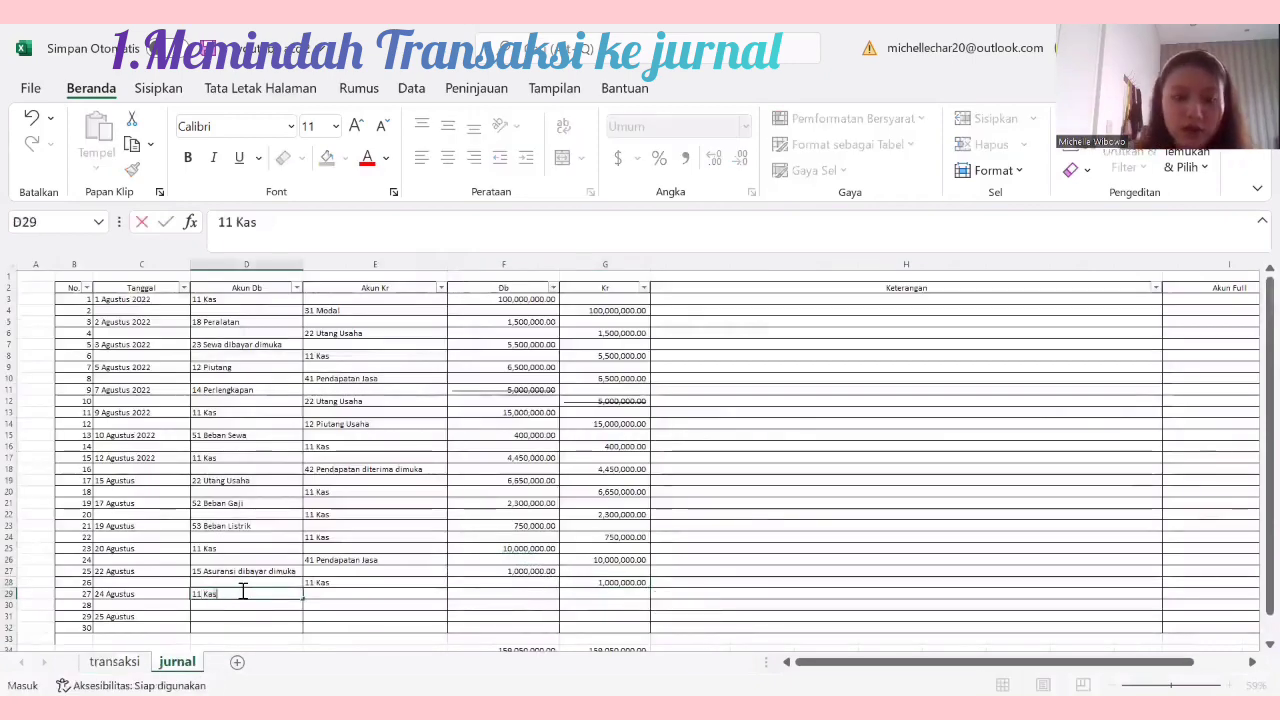
pyautogui.click(318, 606)
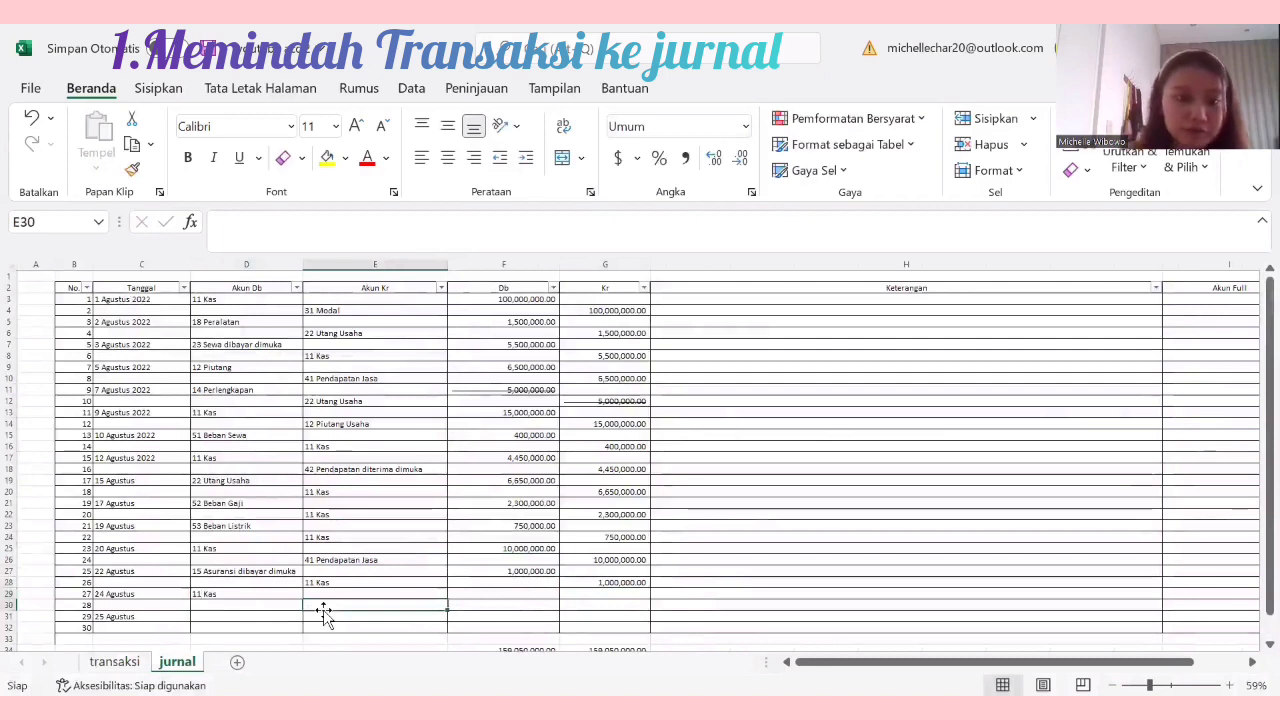
pyautogui.write('12 Piutang Usaha')
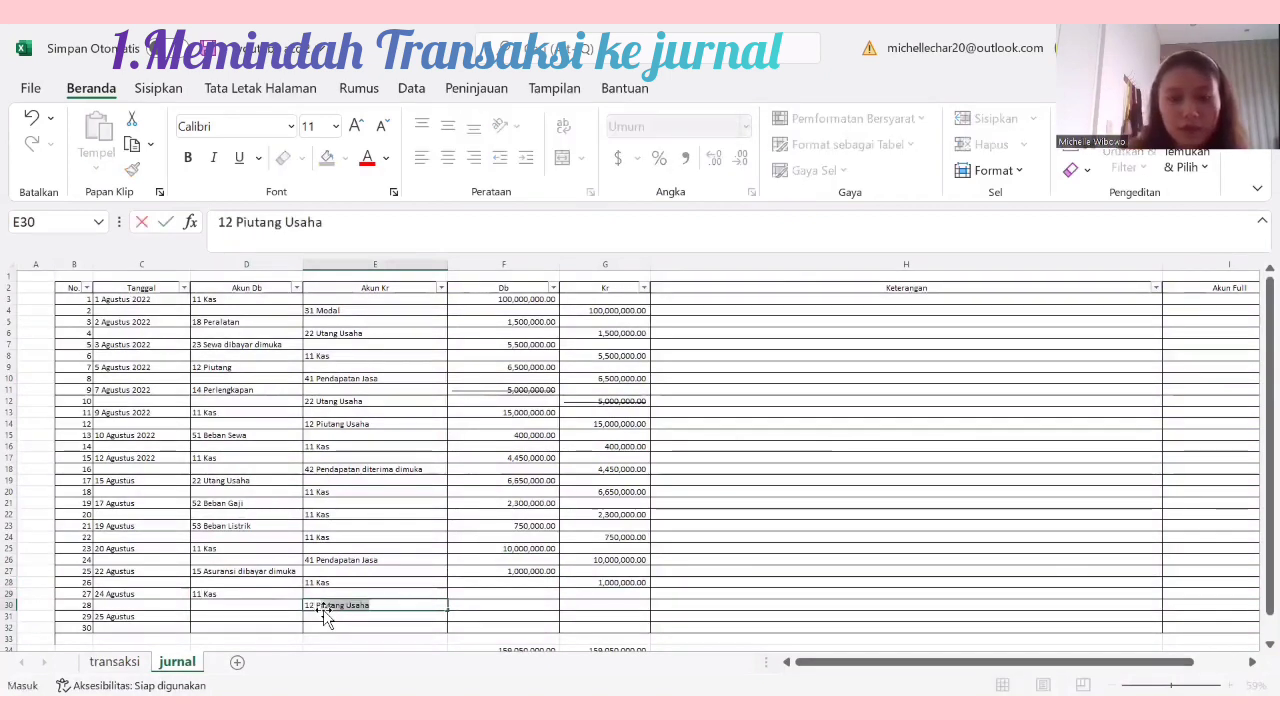
# Step: Enter 5000000 as the 24 Agustus debit amount in F29 and copy it to the credit amount cell G30
pyautogui.click(473, 603)
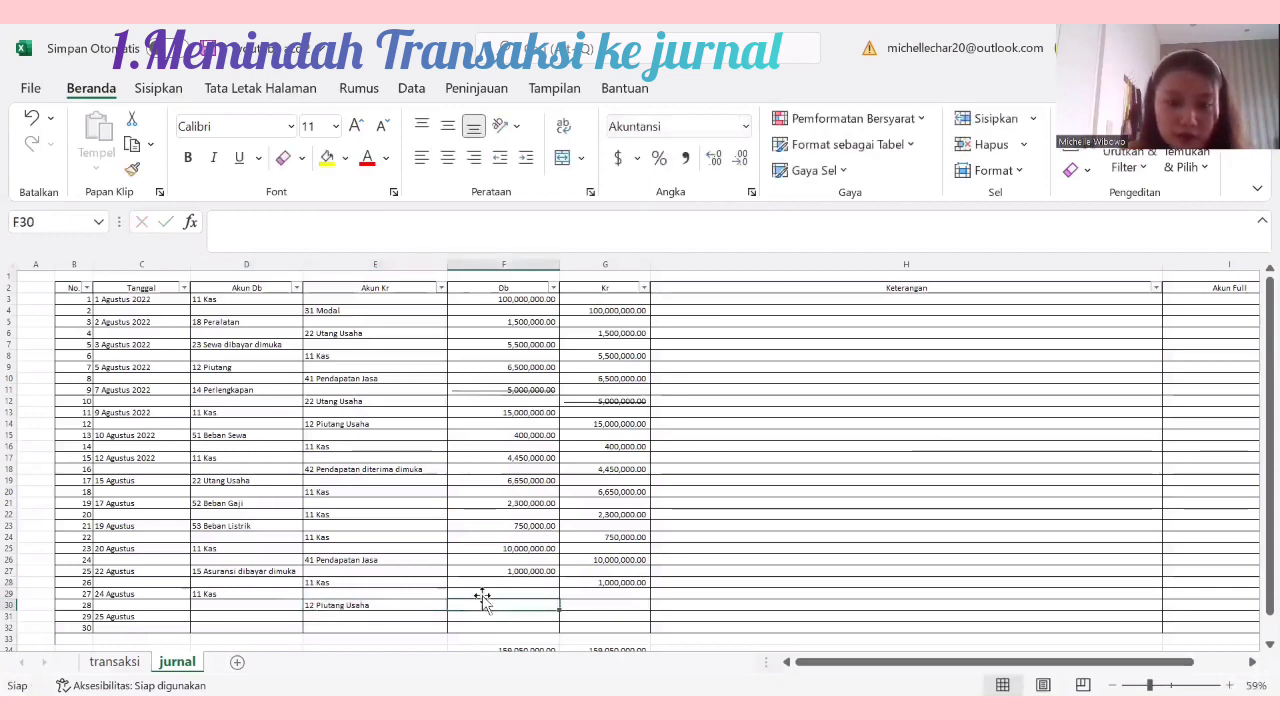
pyautogui.click(482, 594)
pyautogui.write('5000')
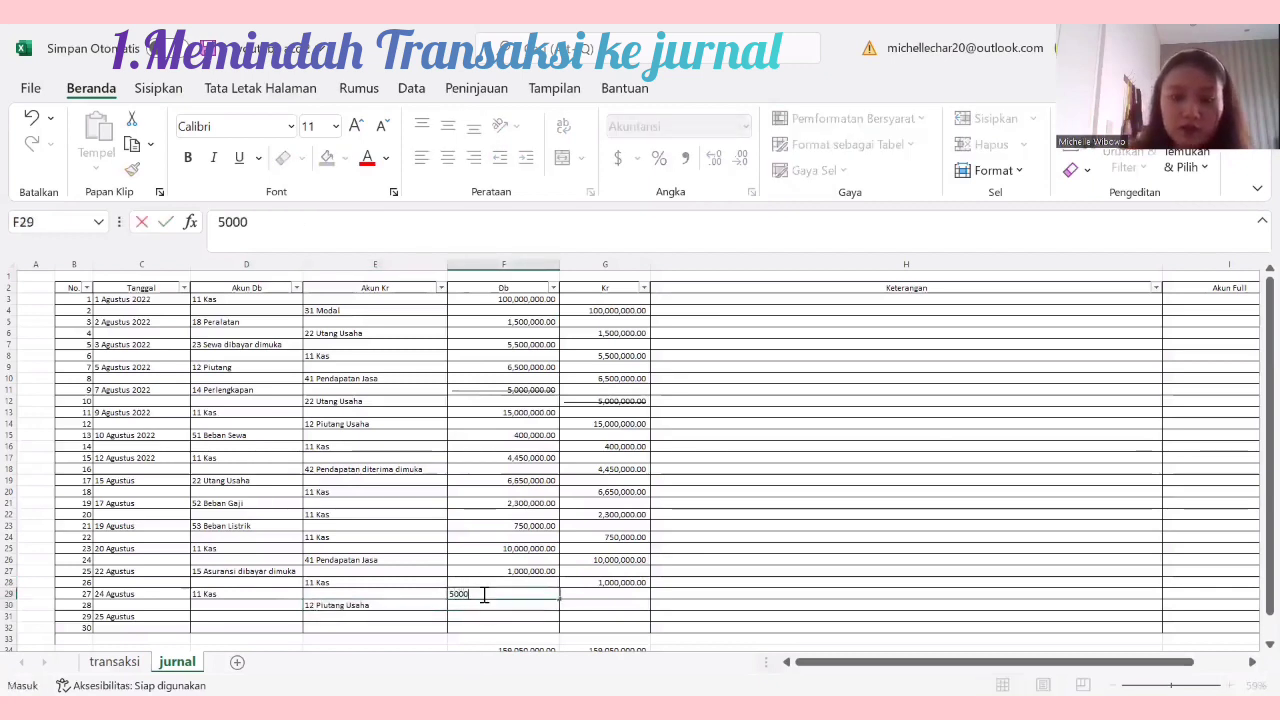
pyautogui.write('000')
pyautogui.press('Return')
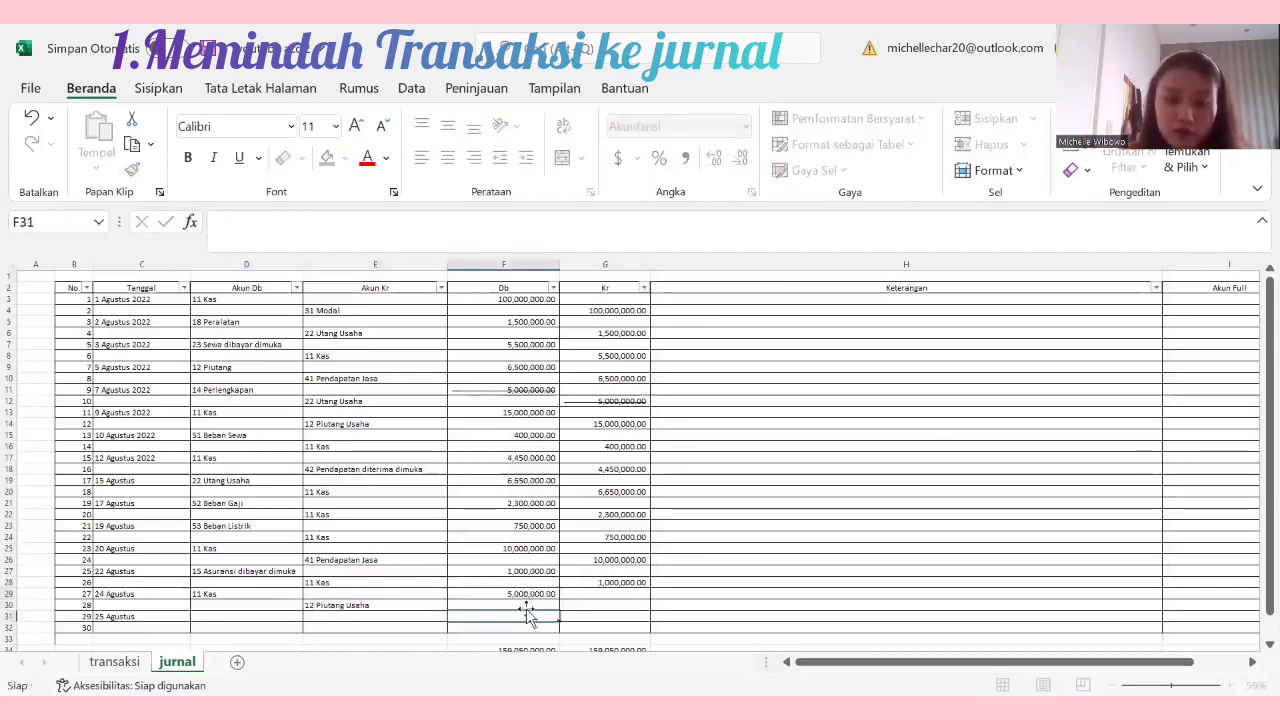
pyautogui.click(528, 594)
pyautogui.hotkey('ctrl', 'c')
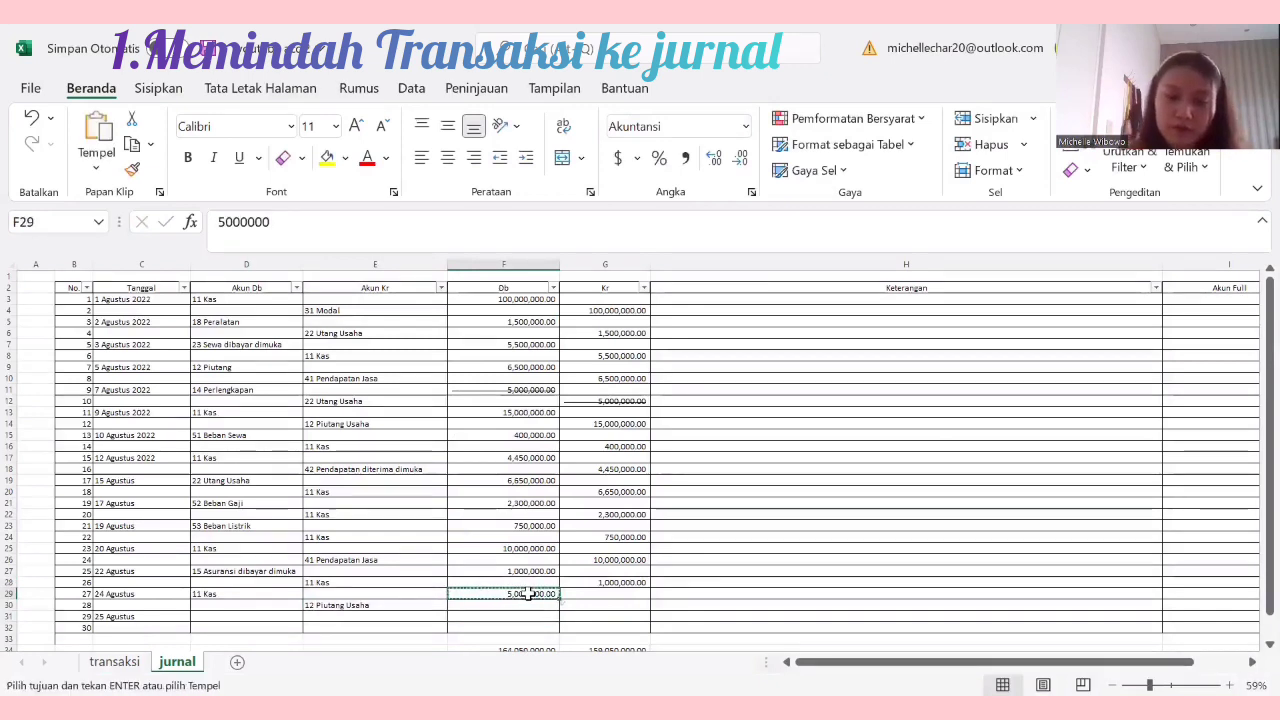
pyautogui.click(619, 606)
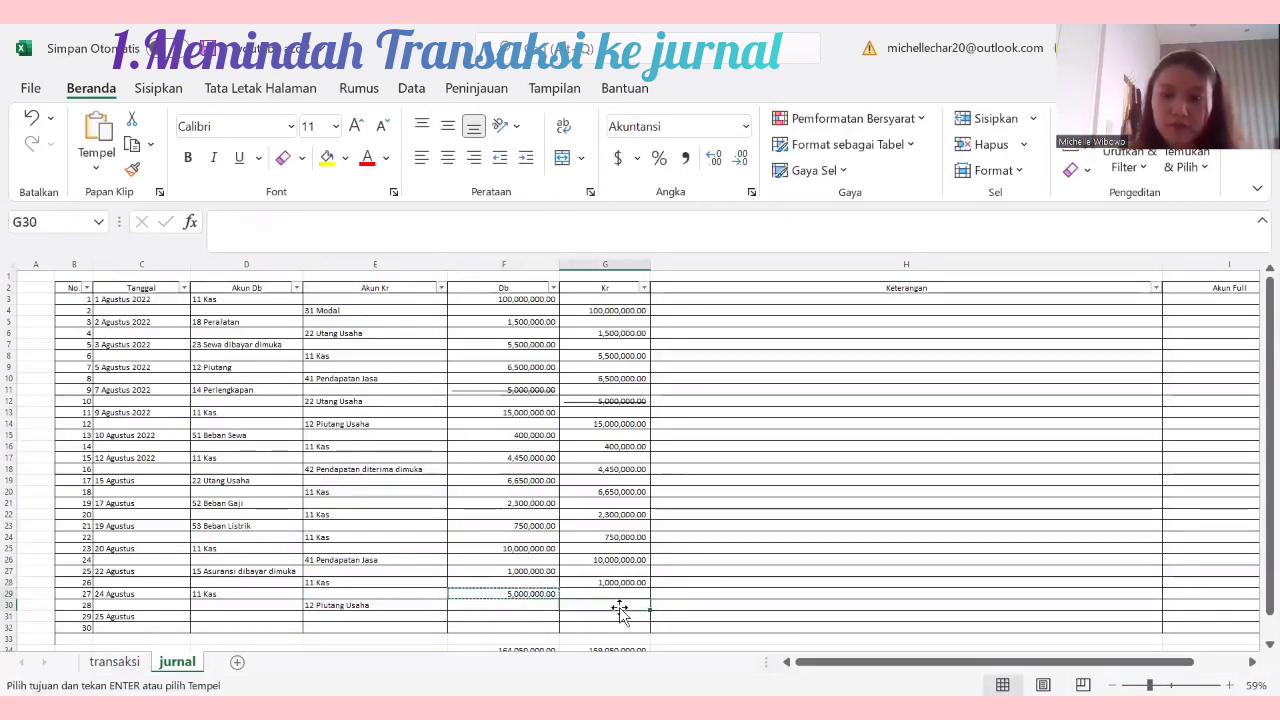
pyautogui.hotkey('ctrl', 'v')
# Step: Consult the transaksi sheet, and for 25 Agustus enter debit account "32 Prive" in D31 and credit account "11 Kas" in E32 of jurnal
pyautogui.scroll(-3, 620, 612)
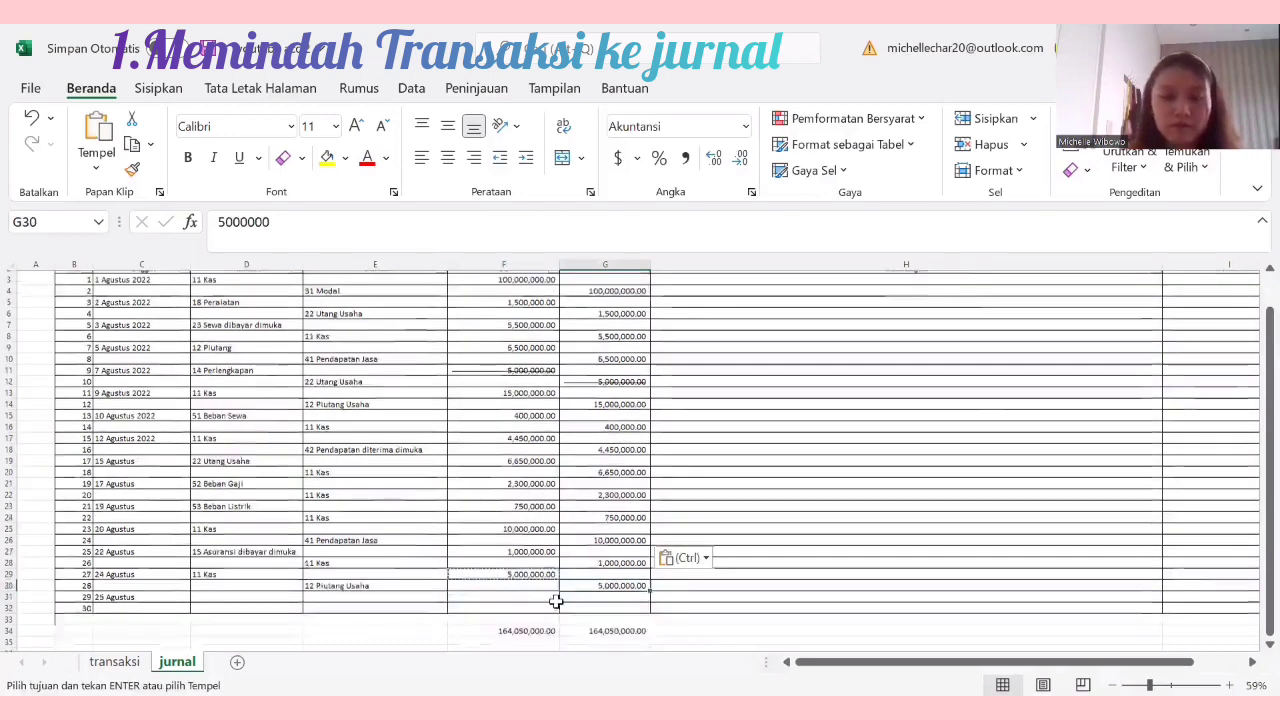
pyautogui.click(114, 662)
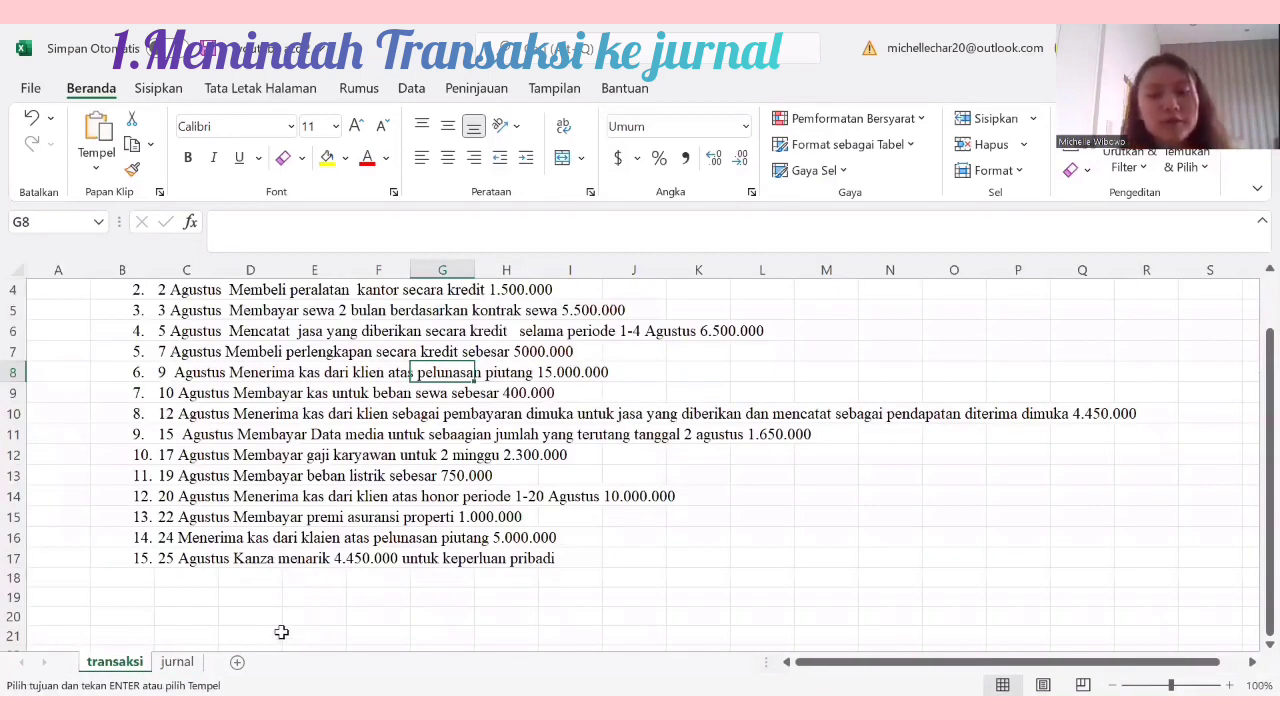
pyautogui.click(180, 663)
pyautogui.click(241, 550)
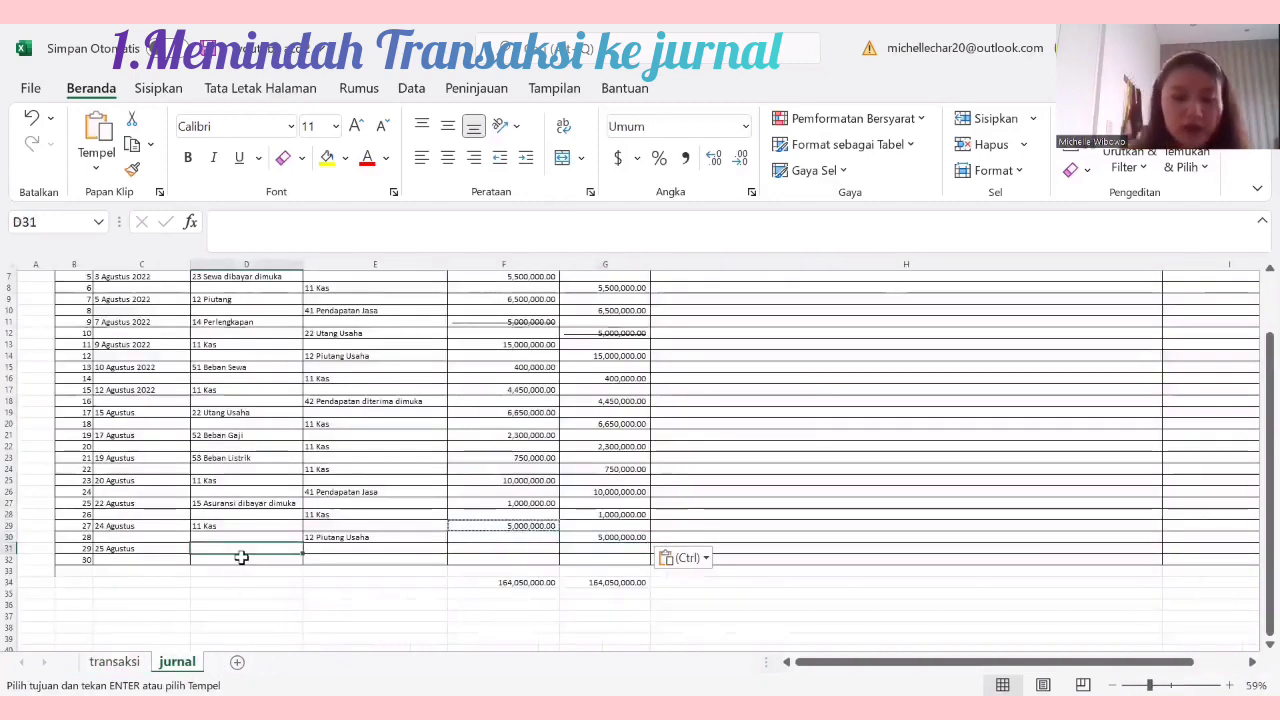
pyautogui.write('32 Prive')
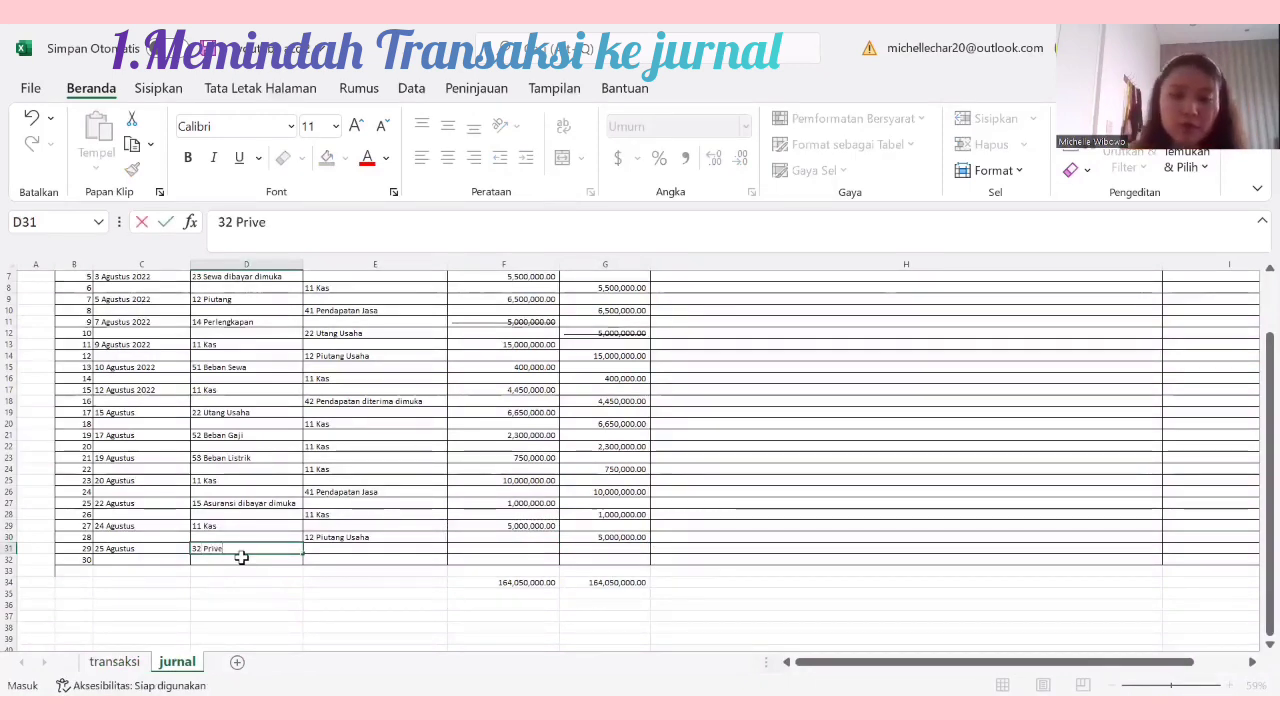
pyautogui.click(355, 559)
pyautogui.write('11 Kas')
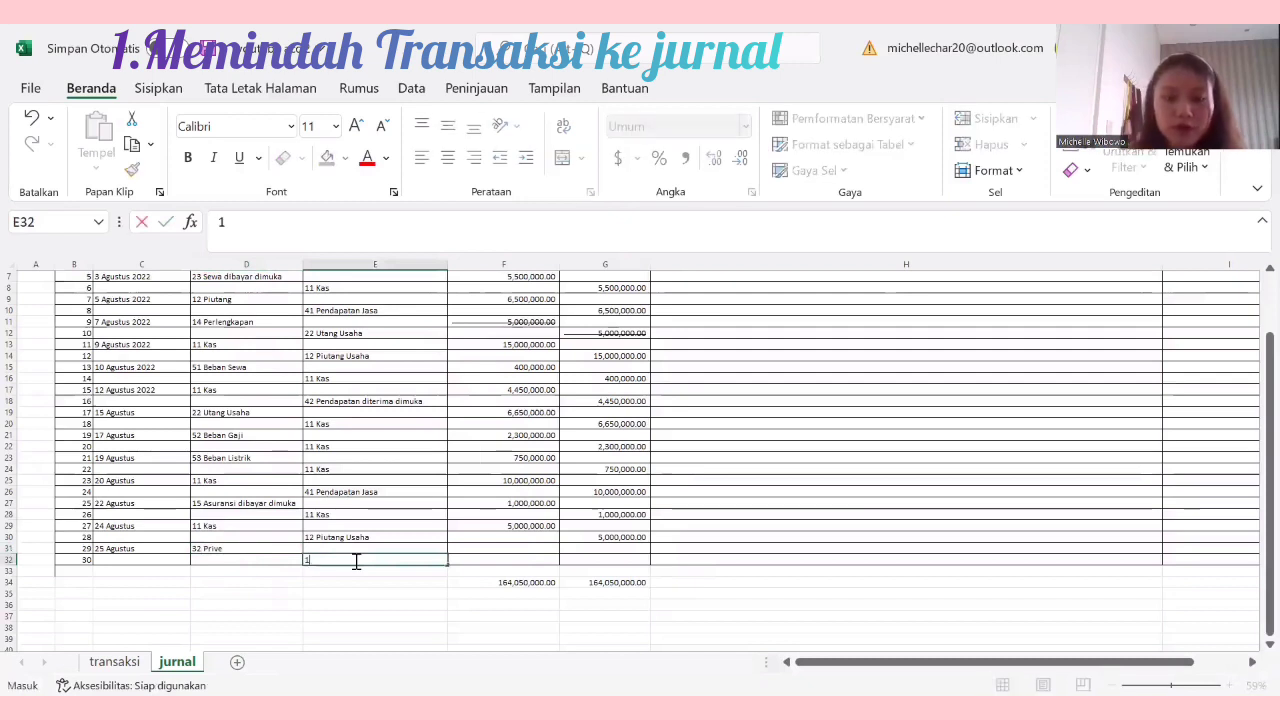
pyautogui.click(452, 611)
# Step: Enter 4450000 as the 25 Agustus debit amount in F31 of jurnal
pyautogui.click(488, 548)
pyautogui.write('4')
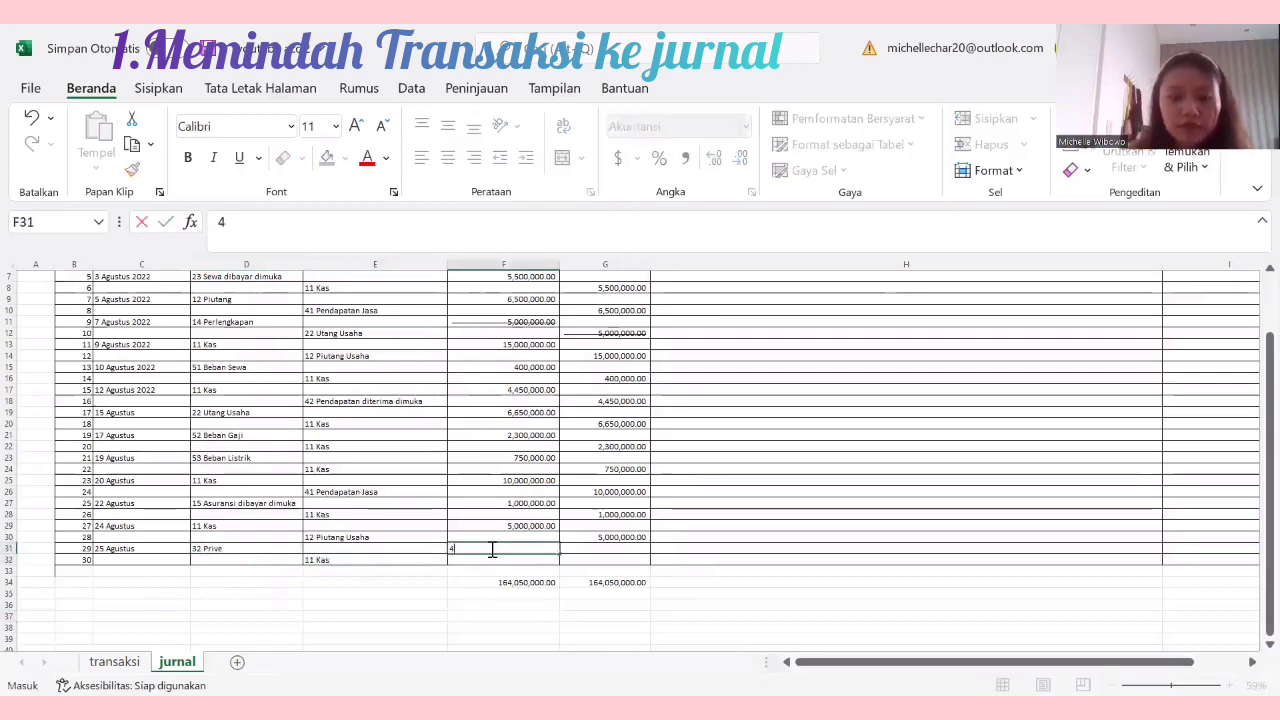
pyautogui.write('450')
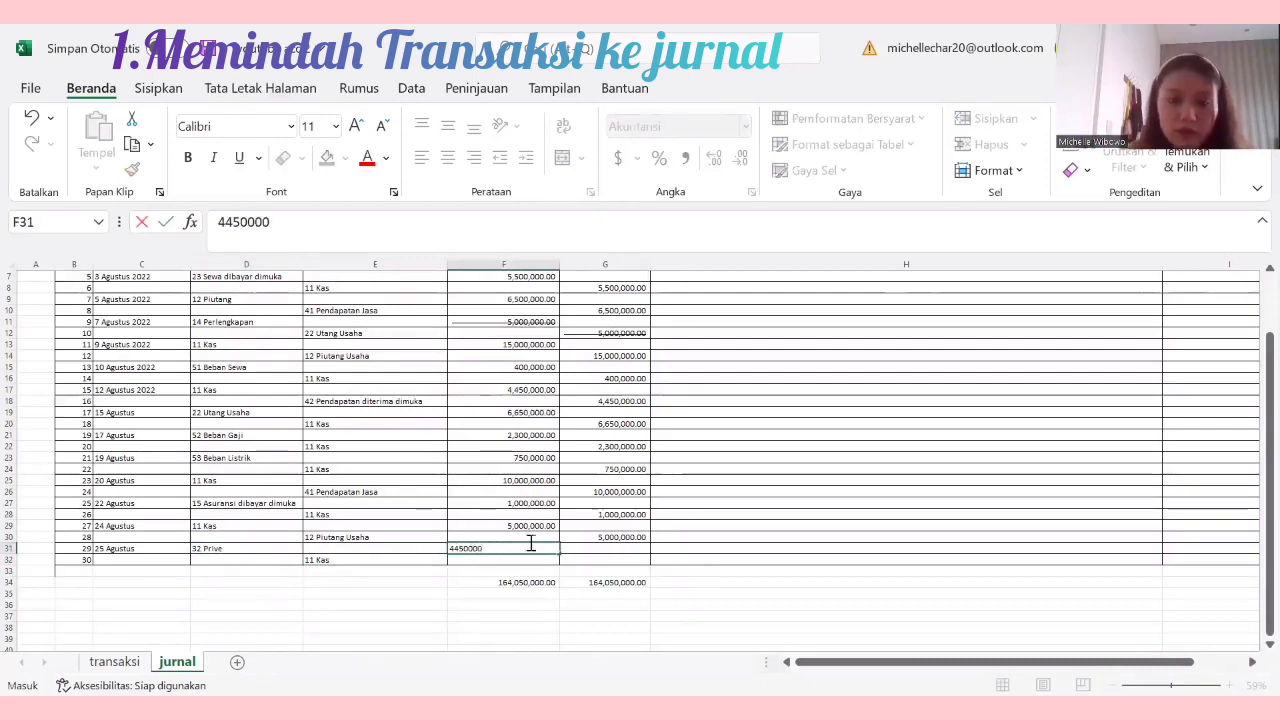
pyautogui.write('000')
pyautogui.press('Return')
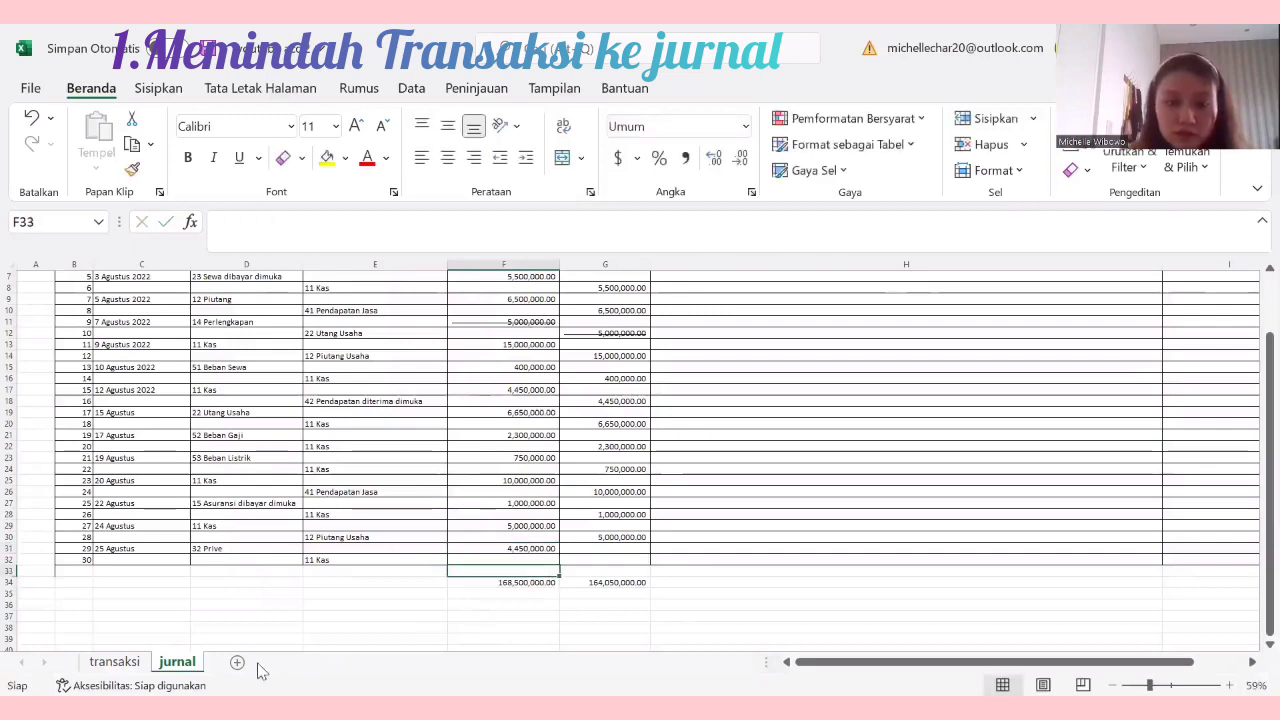
# Step: Consult the transaksi sheet, and copy the 25 Agustus debit amount from F31 to the credit amount cell G32 of jurnal
pyautogui.click(120, 664)
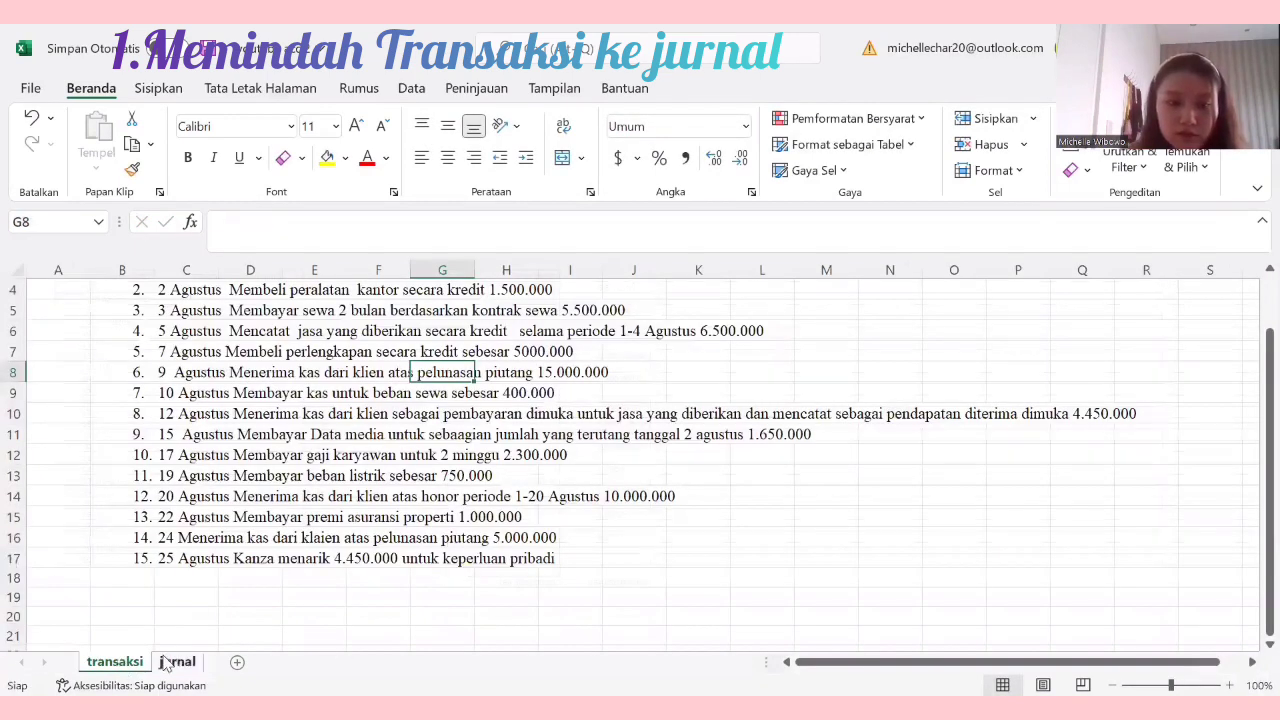
pyautogui.click(170, 662)
pyautogui.click(603, 561)
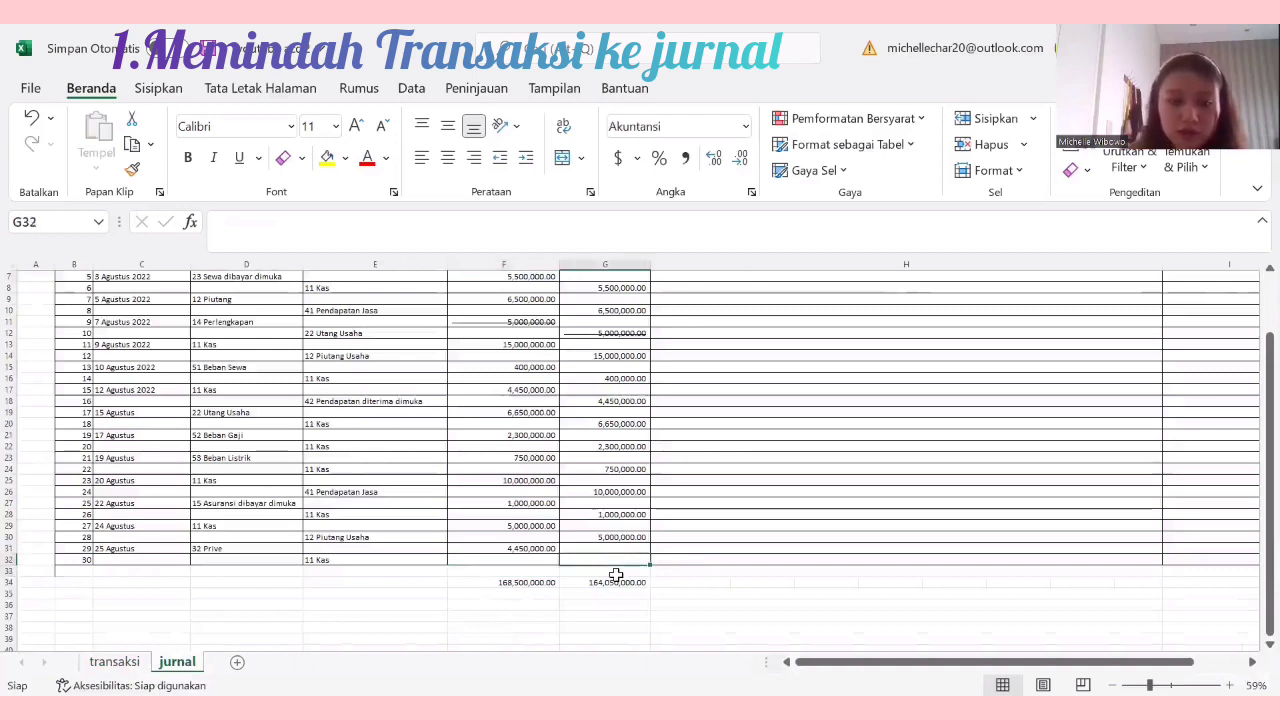
pyautogui.click(531, 548)
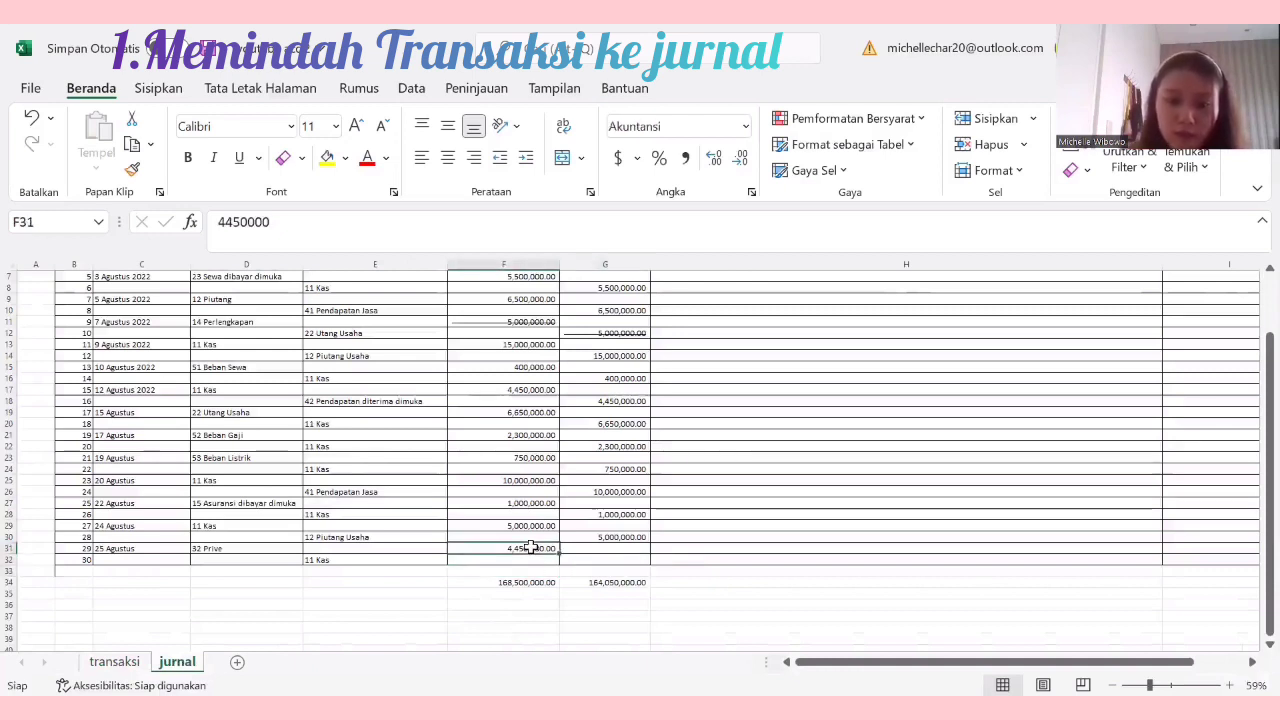
pyautogui.hotkey('ctrl', 'c')
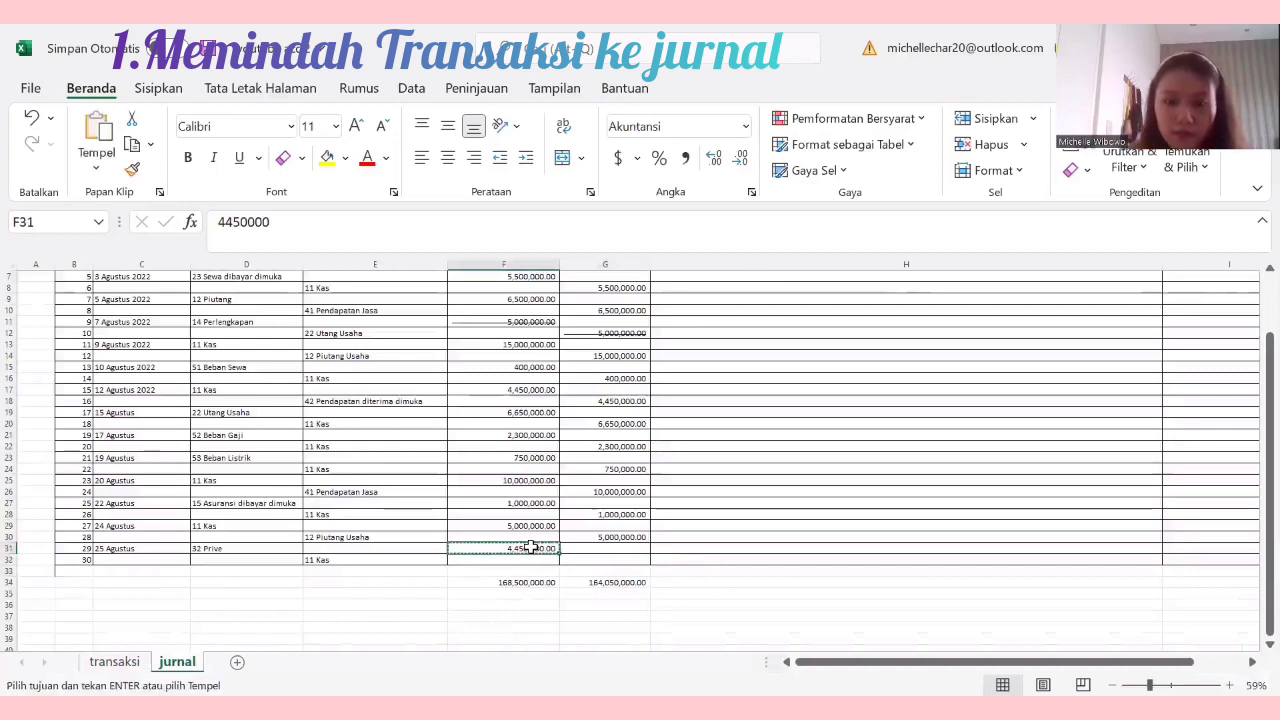
pyautogui.click(603, 560)
pyautogui.hotkey('ctrl', 'v')
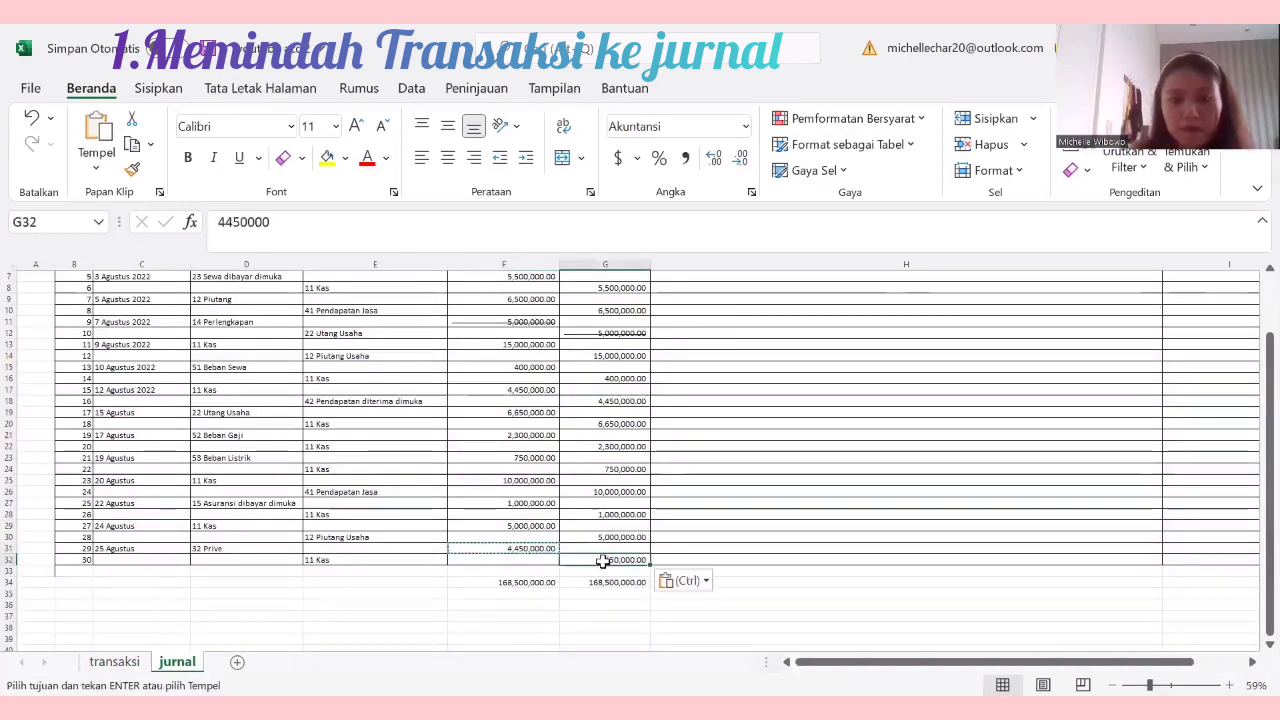
# Step: Paste the copied transaction descriptions into the Keterangan column of jurnal, from H3 down to H32
pyautogui.click(849, 594)
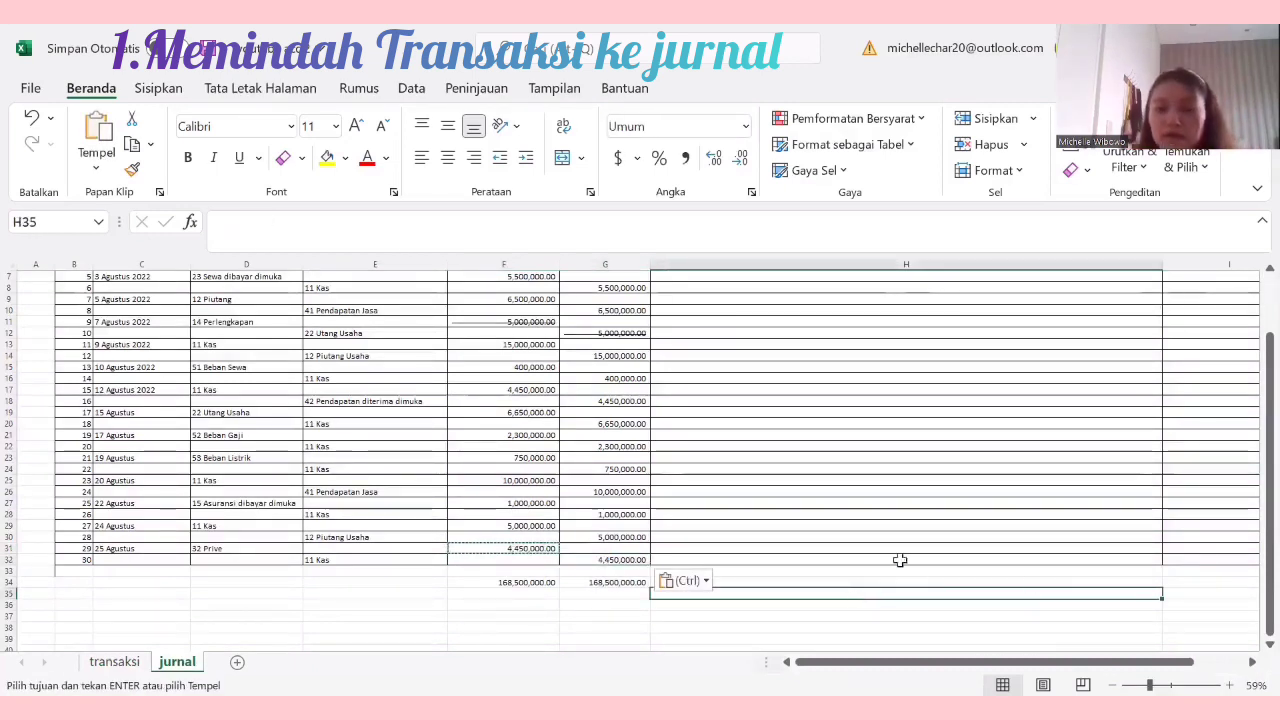
pyautogui.press('BackSpace')
pyautogui.scroll(2, 886, 578)
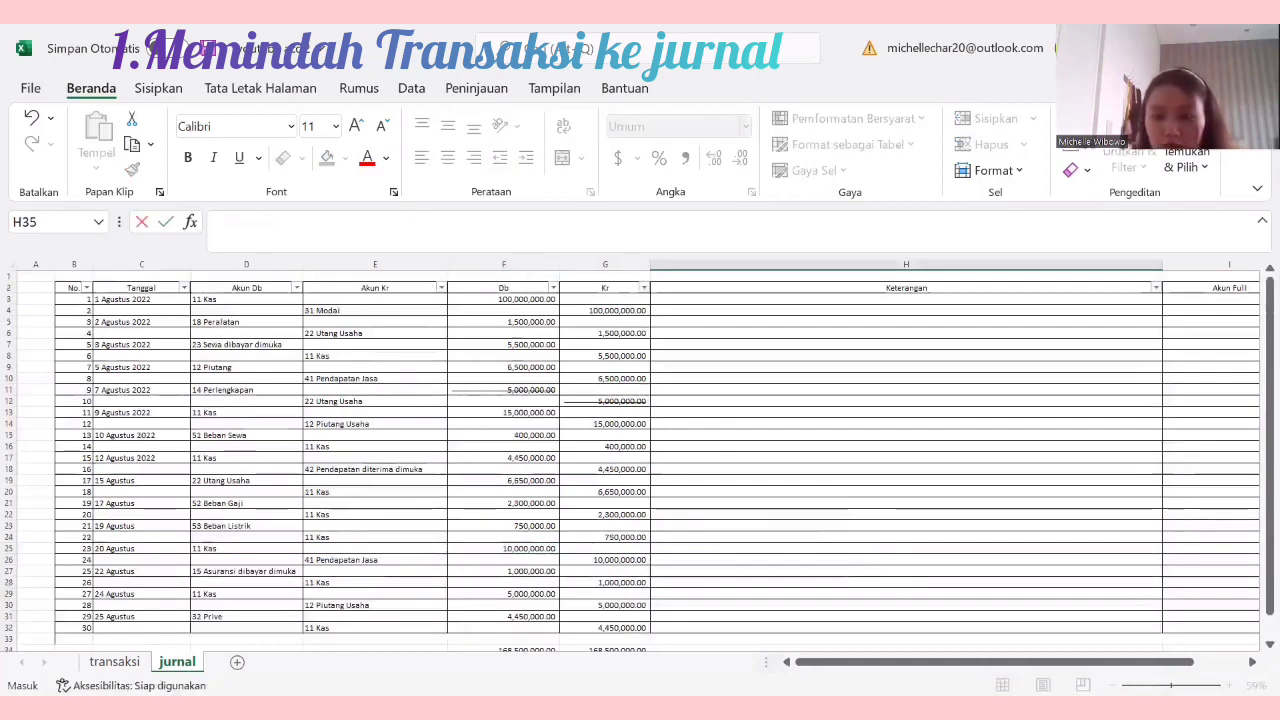
pyautogui.press('Escape')
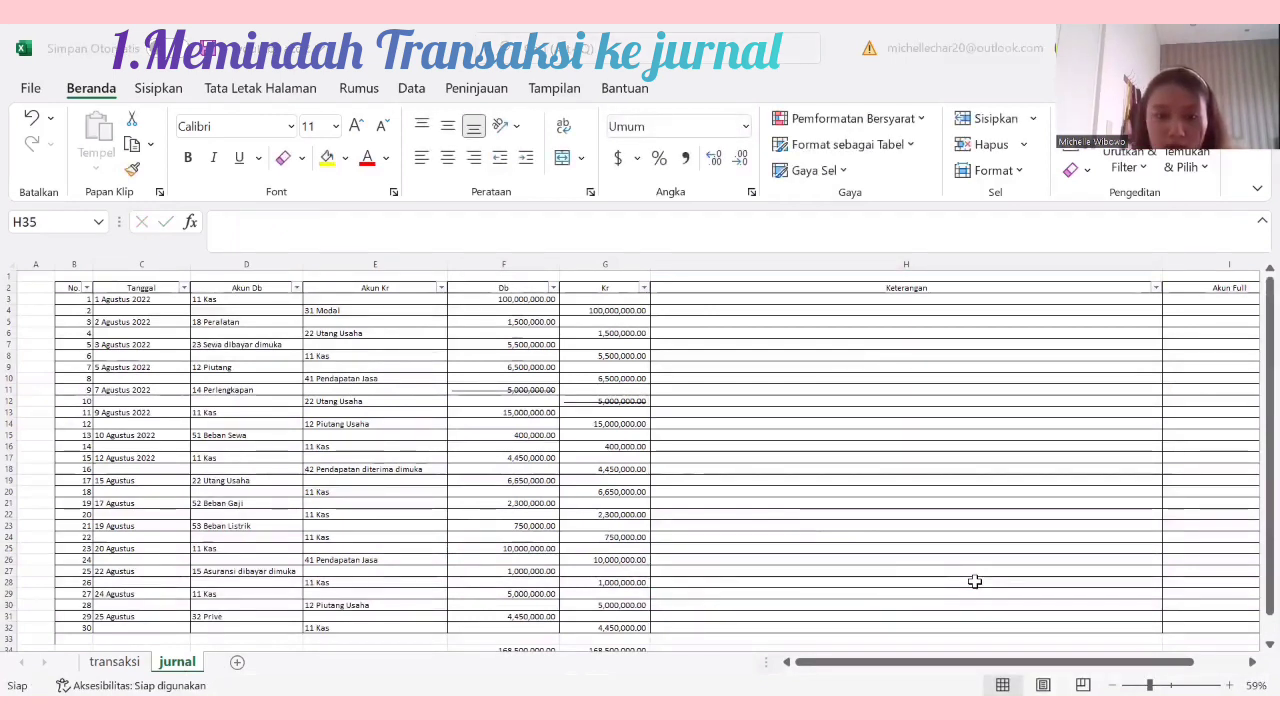
pyautogui.hotkey('ctrl', 'c')
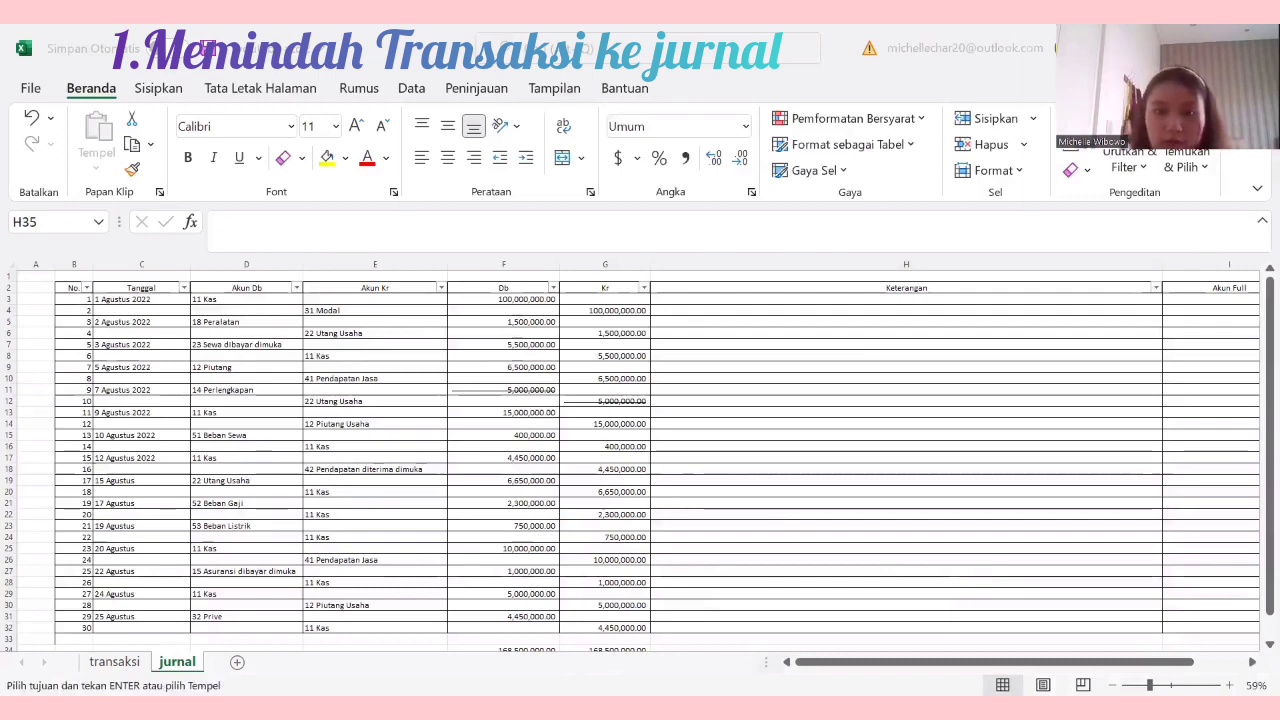
pyautogui.click(708, 299)
pyautogui.hotkey('ctrl', 'v')
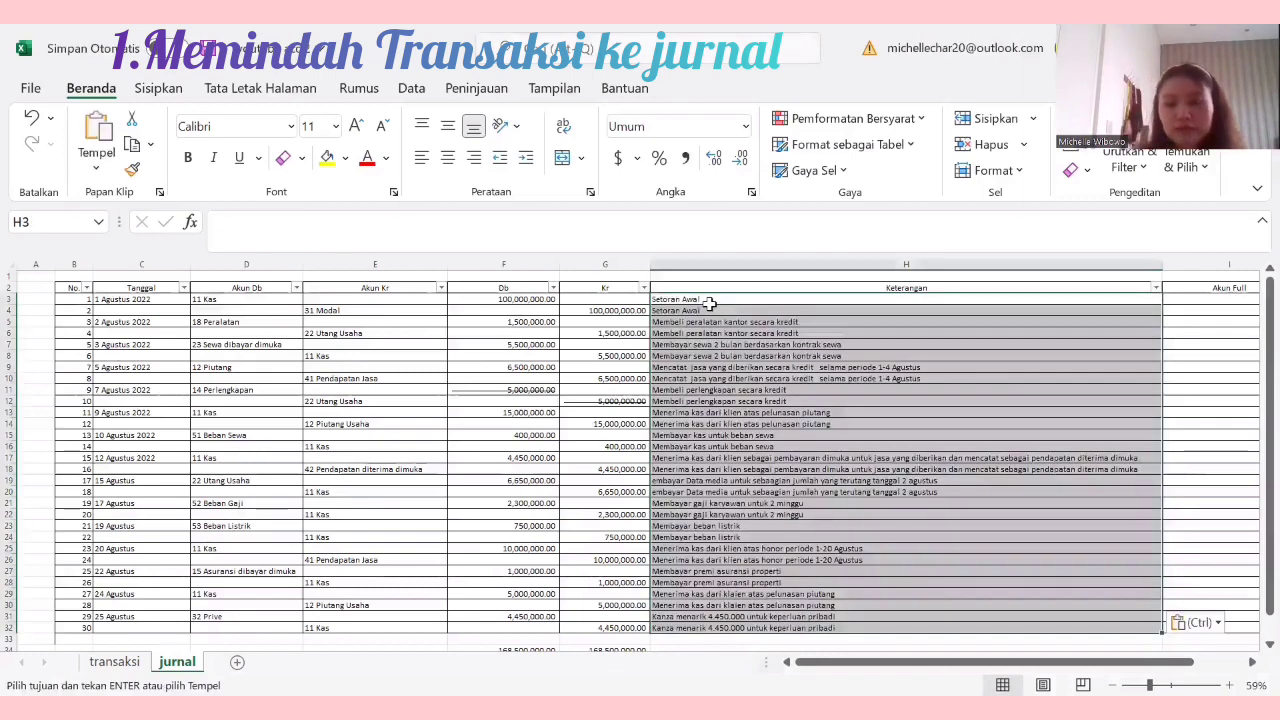
pyautogui.click(1012, 390)
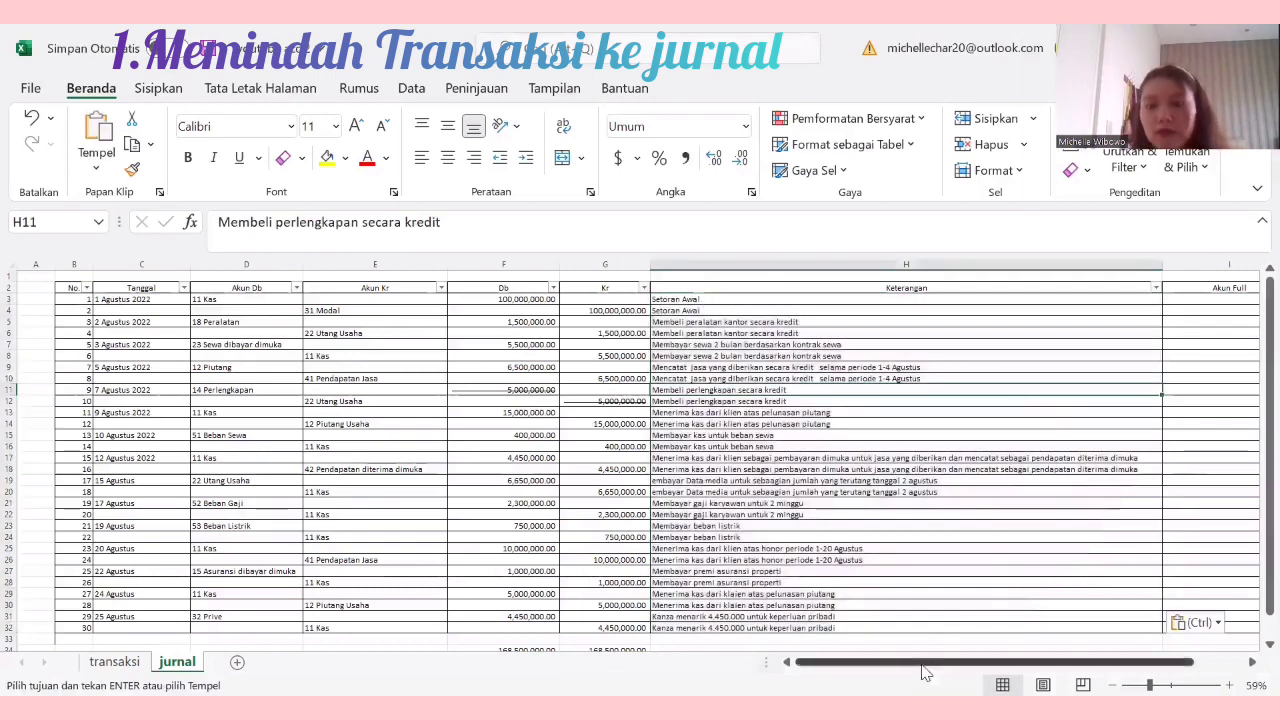
# Step: Start an IF formula in the first Akun Full cell, I3, with the debit account cell D3 as its test reference
pyautogui.moveTo(931, 662); pyautogui.dragTo(973, 670)
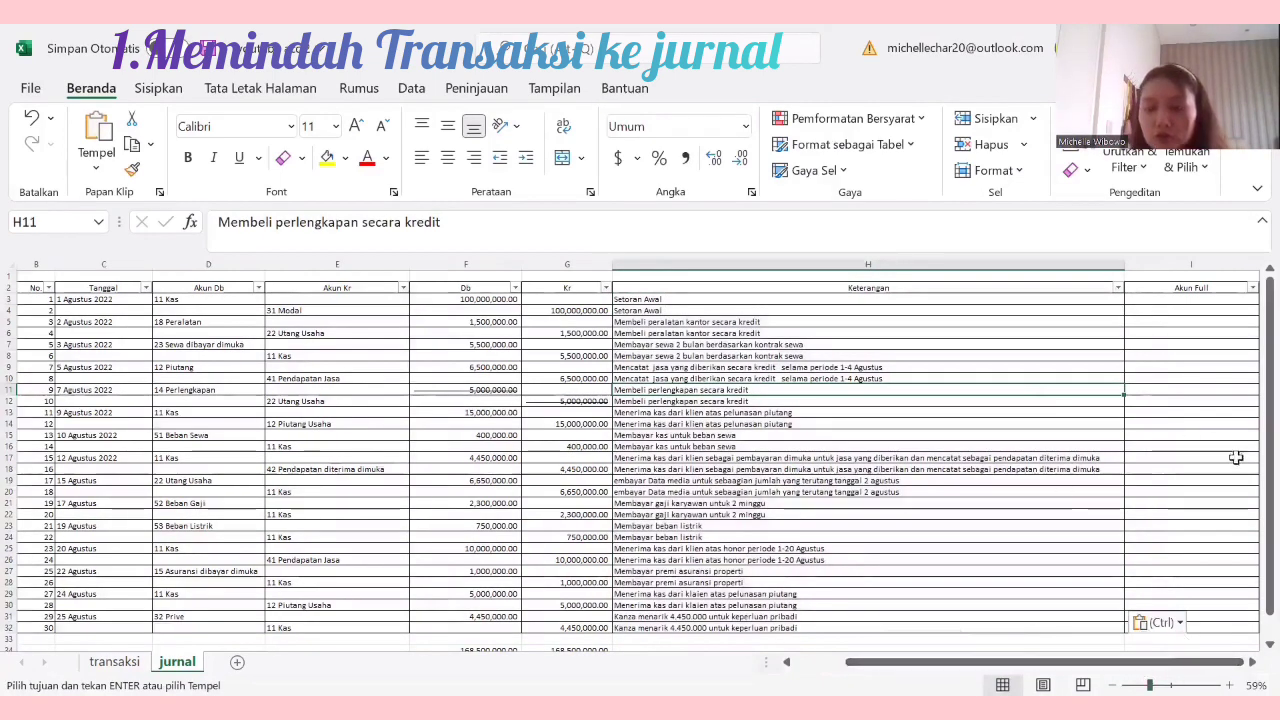
pyautogui.moveTo(1163, 680)
pyautogui.mouseDown()
pyautogui.moveTo(1132, 667)
pyautogui.moveTo(1158, 667)
pyautogui.mouseUp()
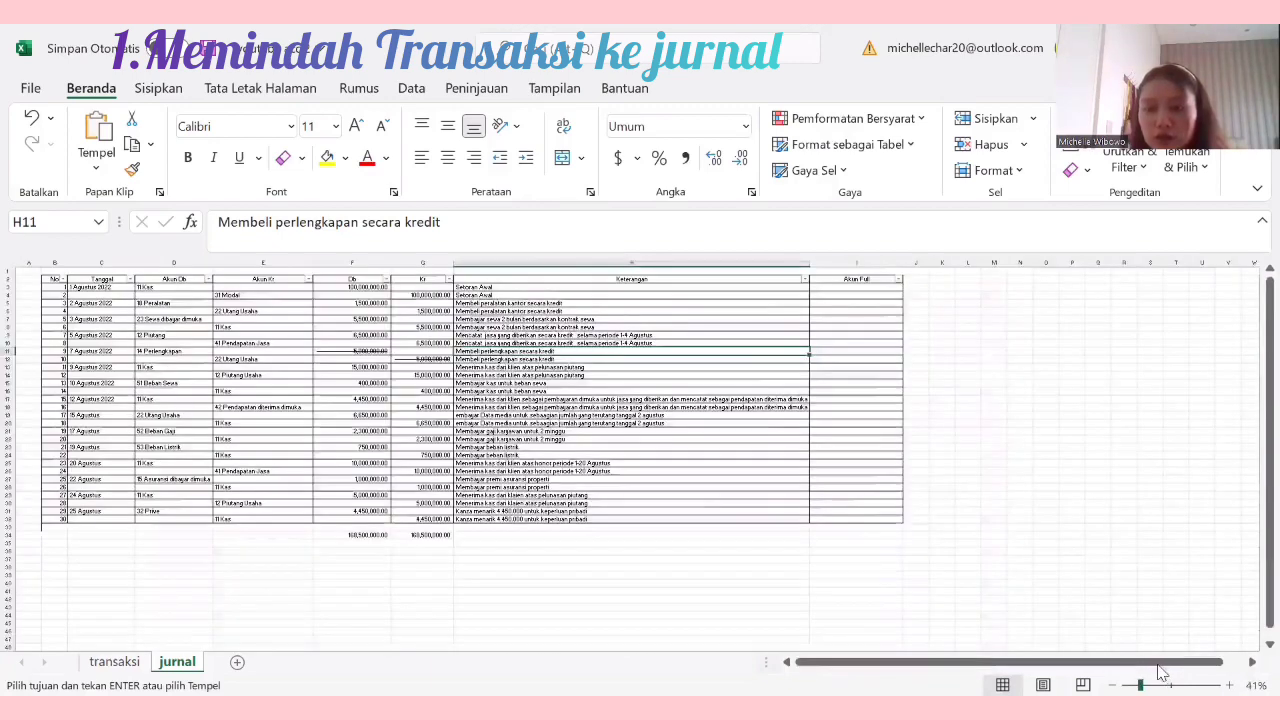
pyautogui.moveTo(1066, 664); pyautogui.dragTo(1125, 662)
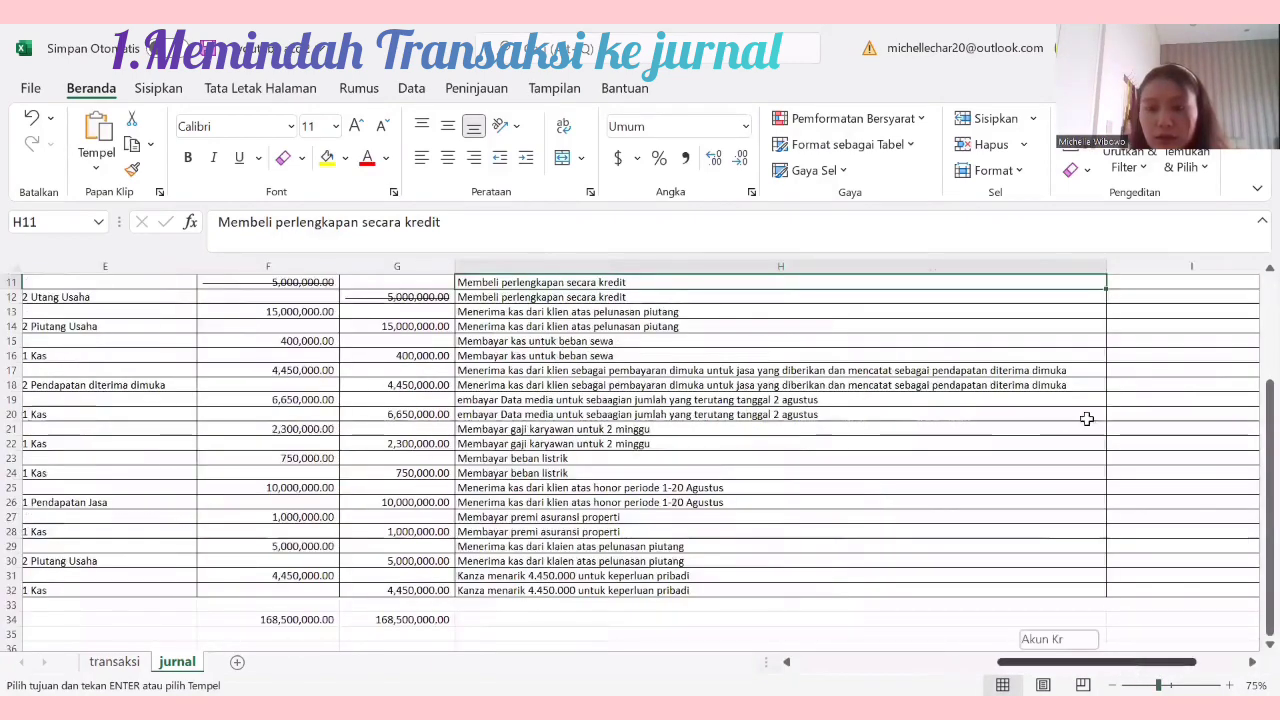
pyautogui.scroll(4, 1088, 422)
pyautogui.click(1172, 311)
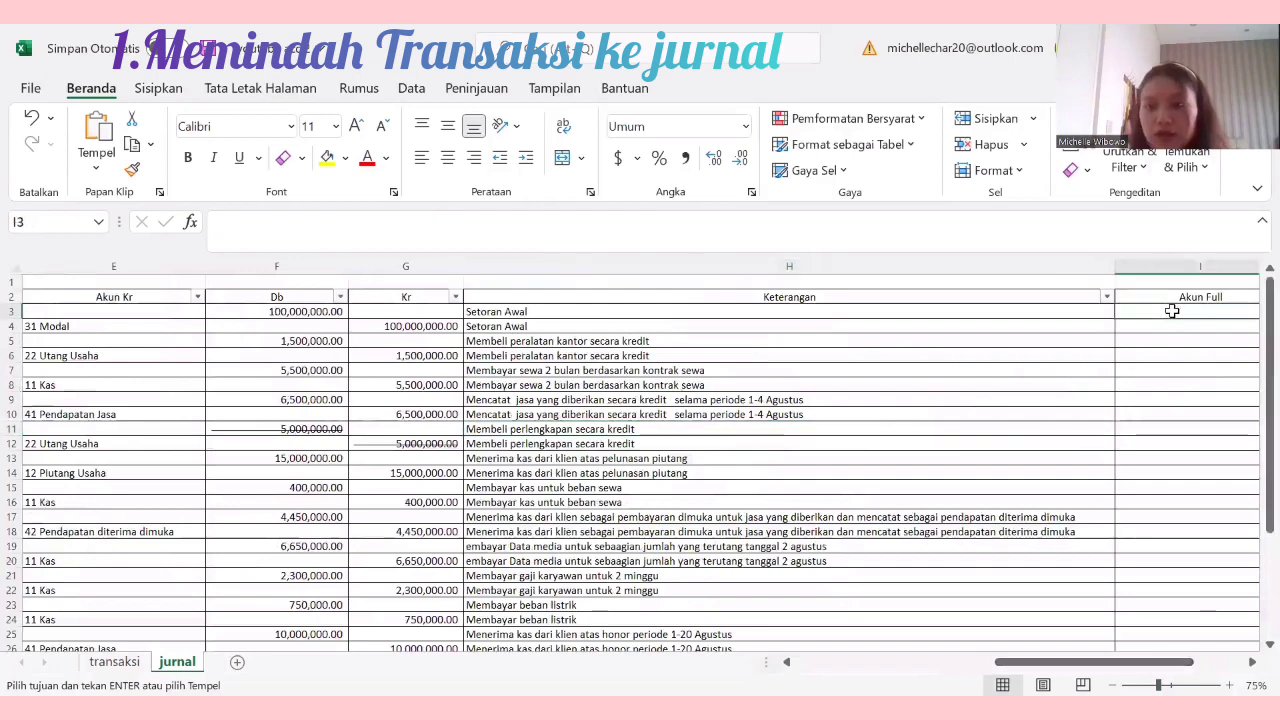
pyautogui.write('=')
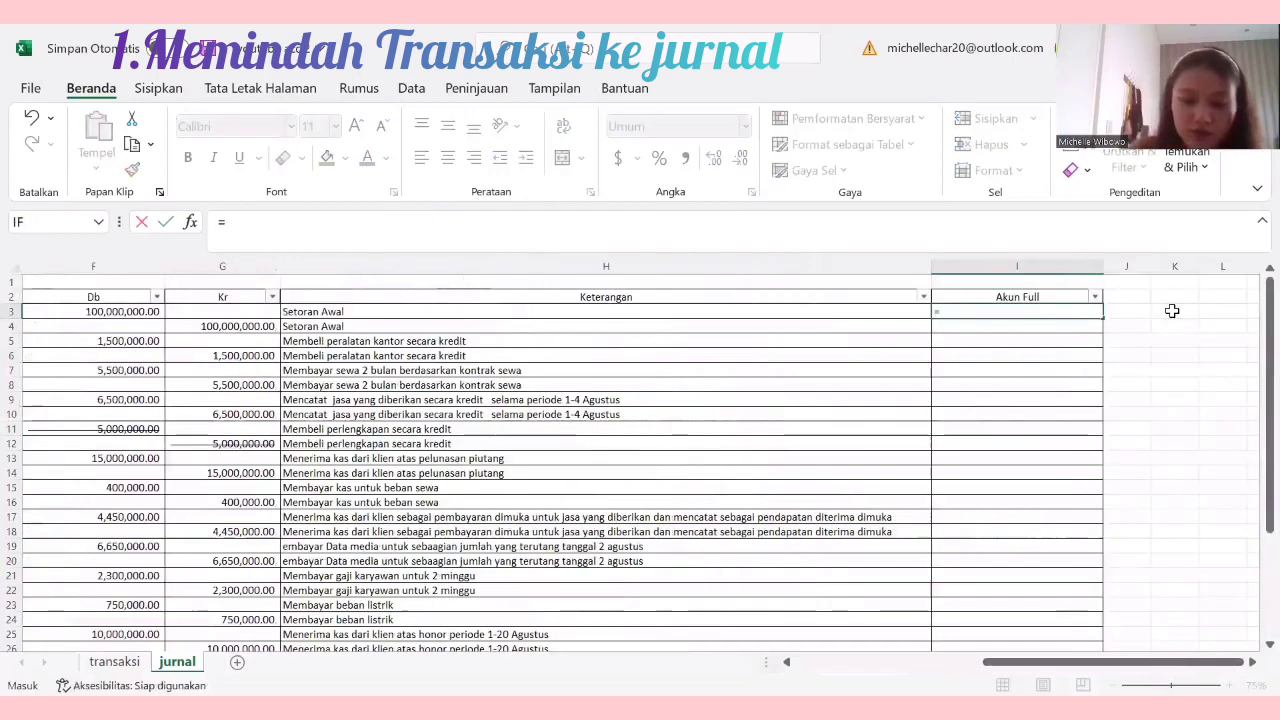
pyautogui.write('if(')
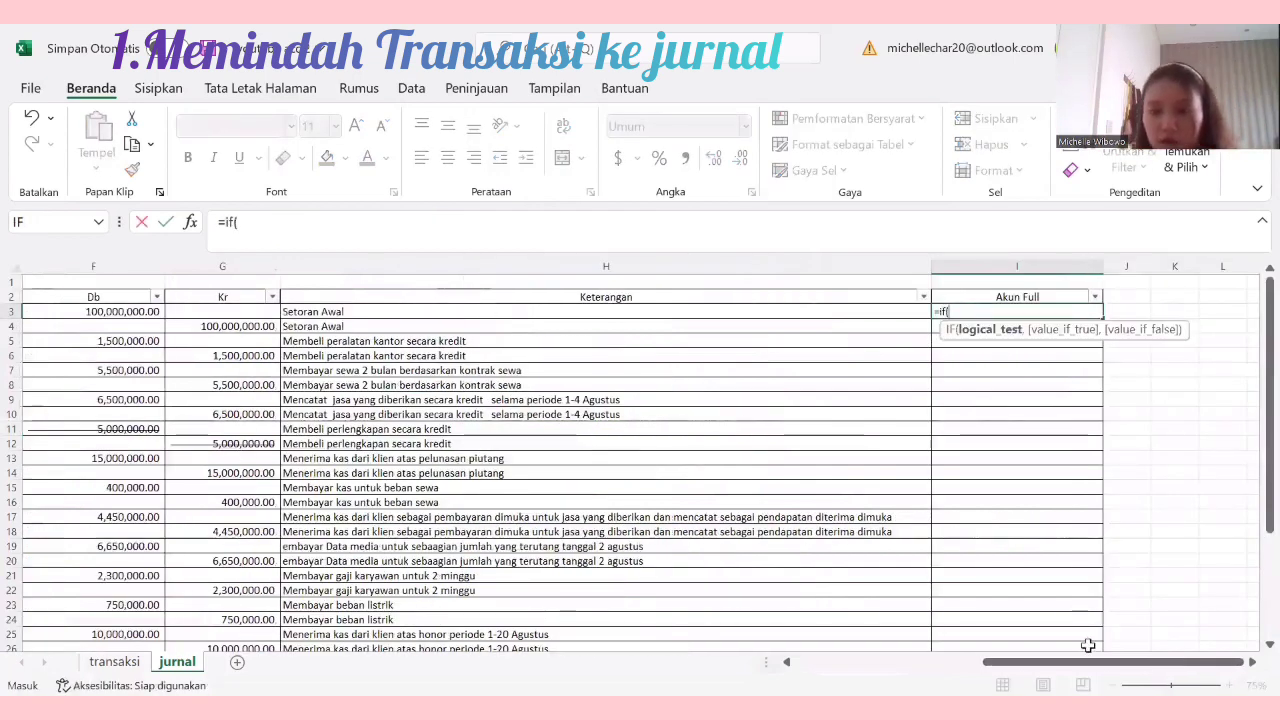
pyautogui.hscroll(-3, 1035, 673)
pyautogui.hscroll(-3, 137, 363)
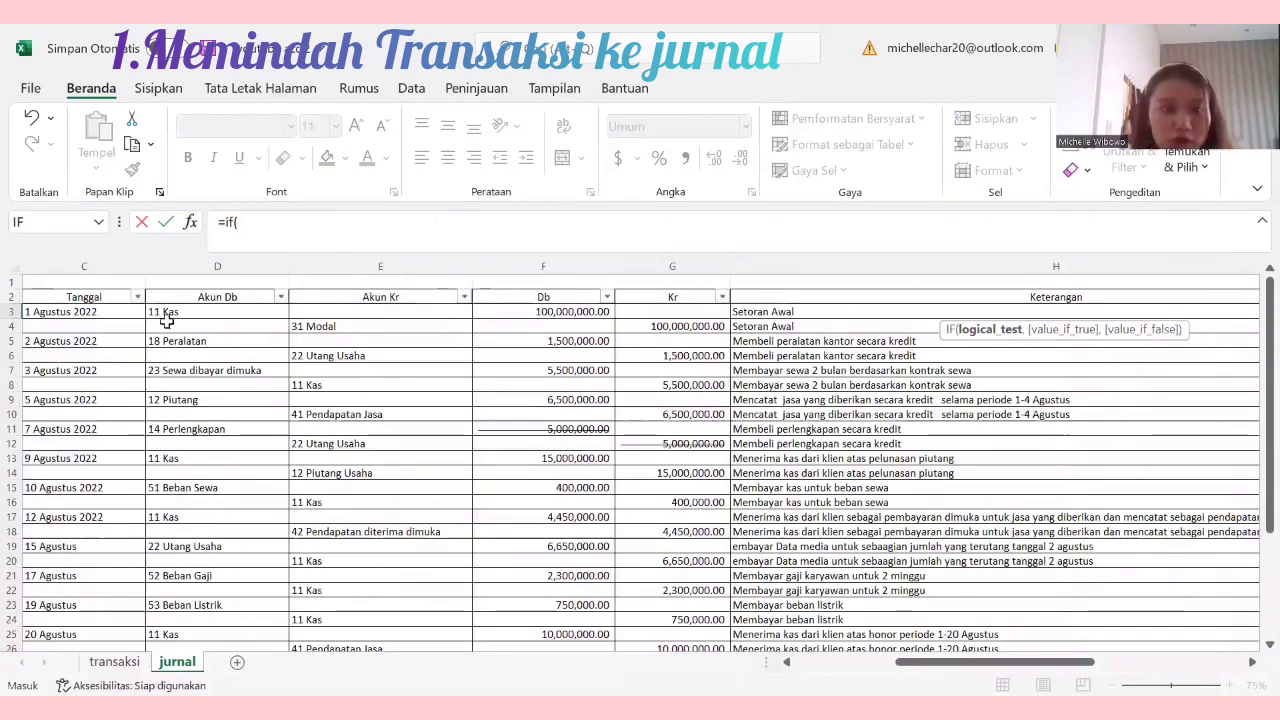
pyautogui.click(170, 313)
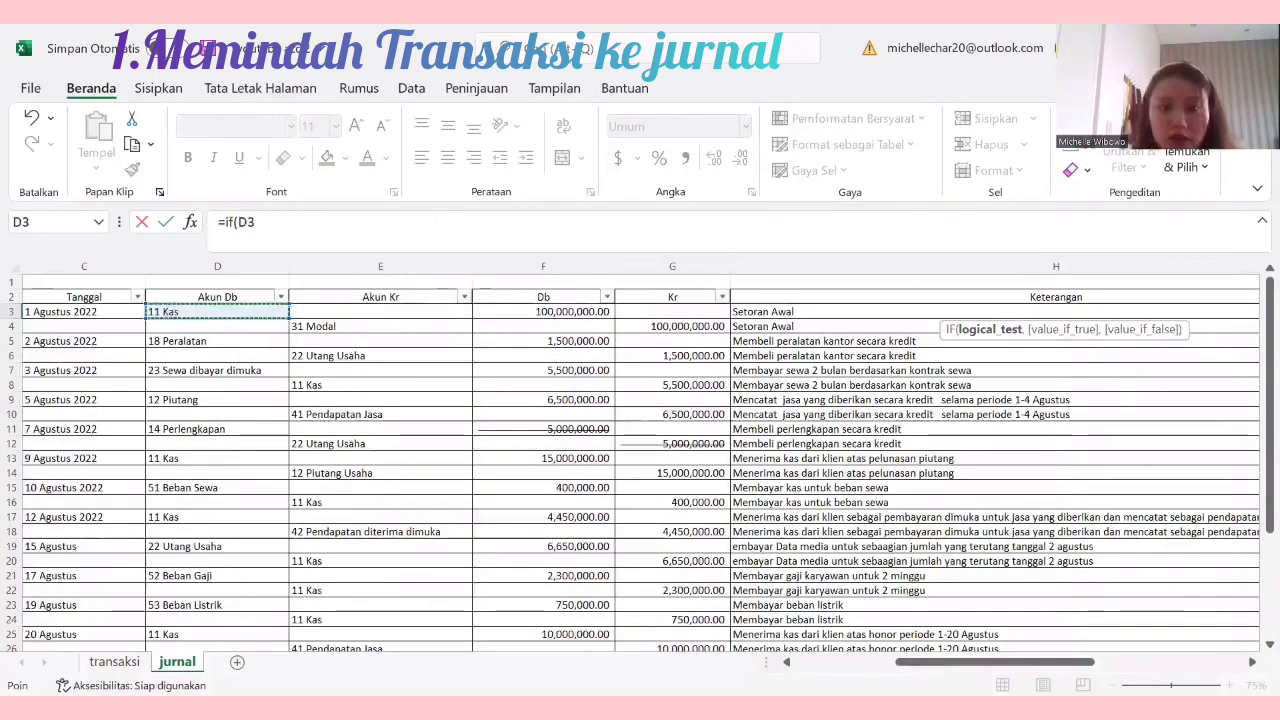
# Step: Complete the I3 formula as =IF(D3=0,E3,D3) and fill it down the Akun Full column to I32
pyautogui.moveTo(1046, 660); pyautogui.dragTo(1146, 657)
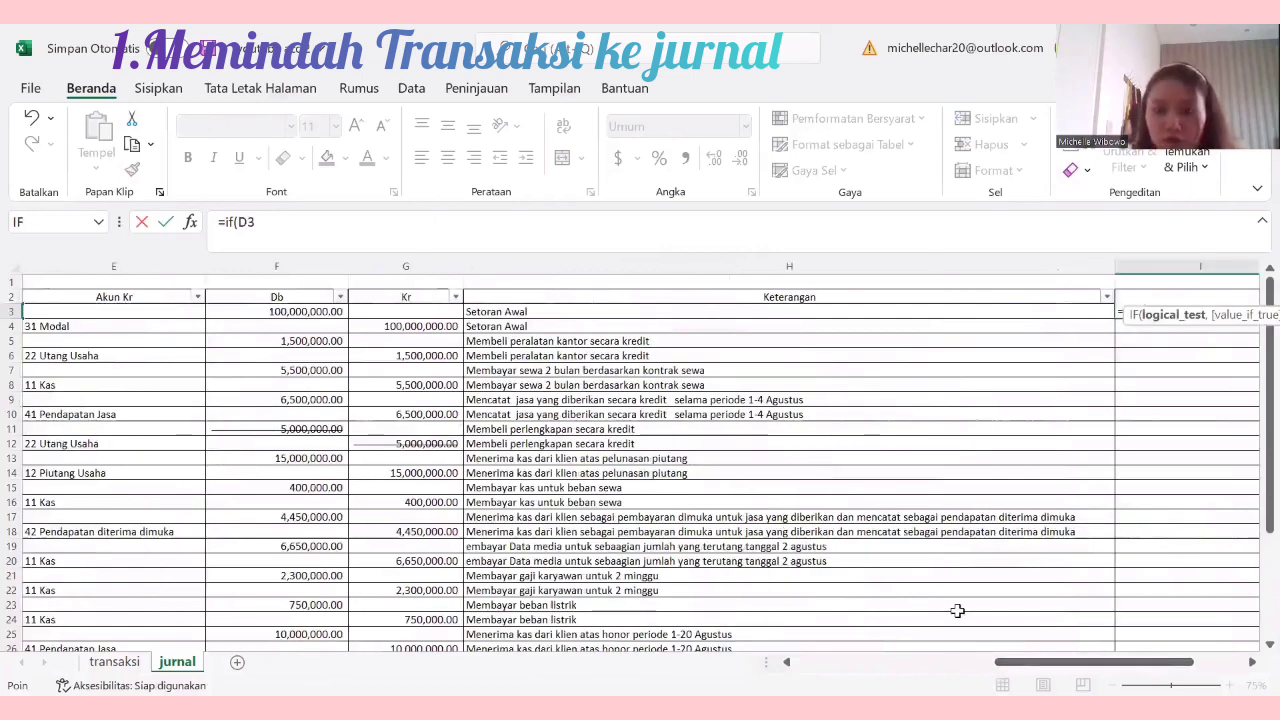
pyautogui.moveTo(1022, 662); pyautogui.dragTo(890, 660)
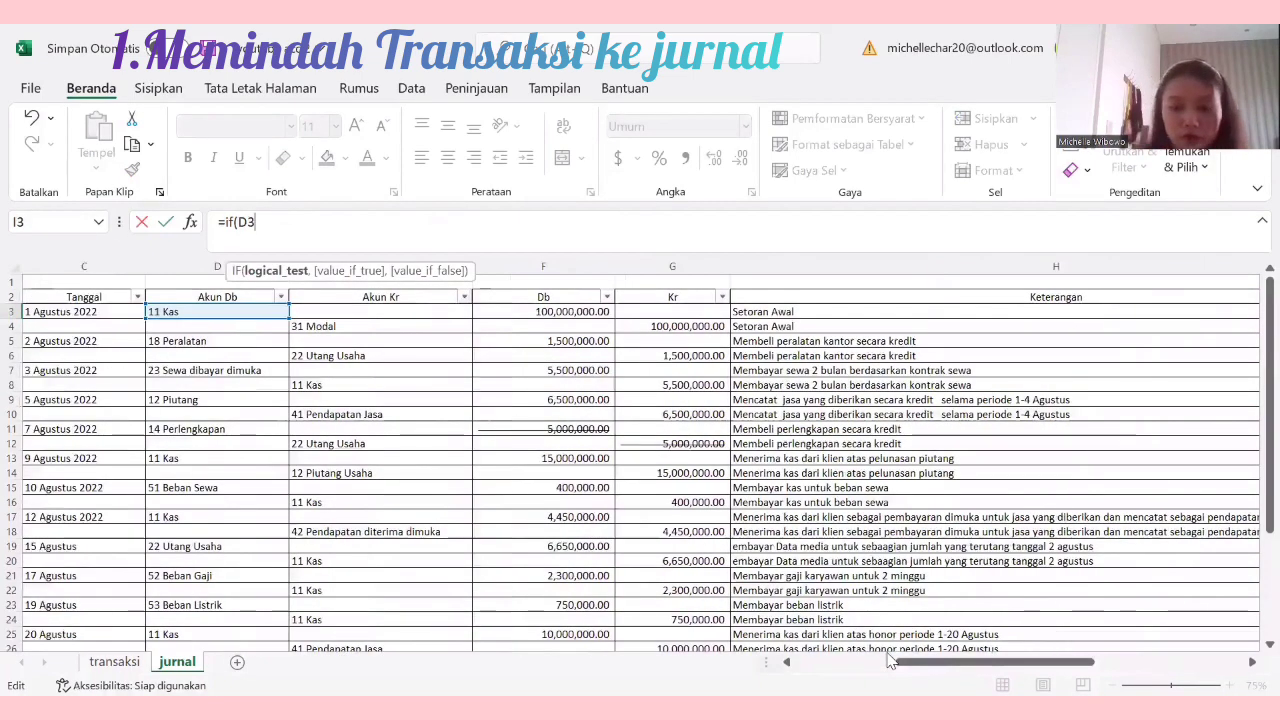
pyautogui.write(',')
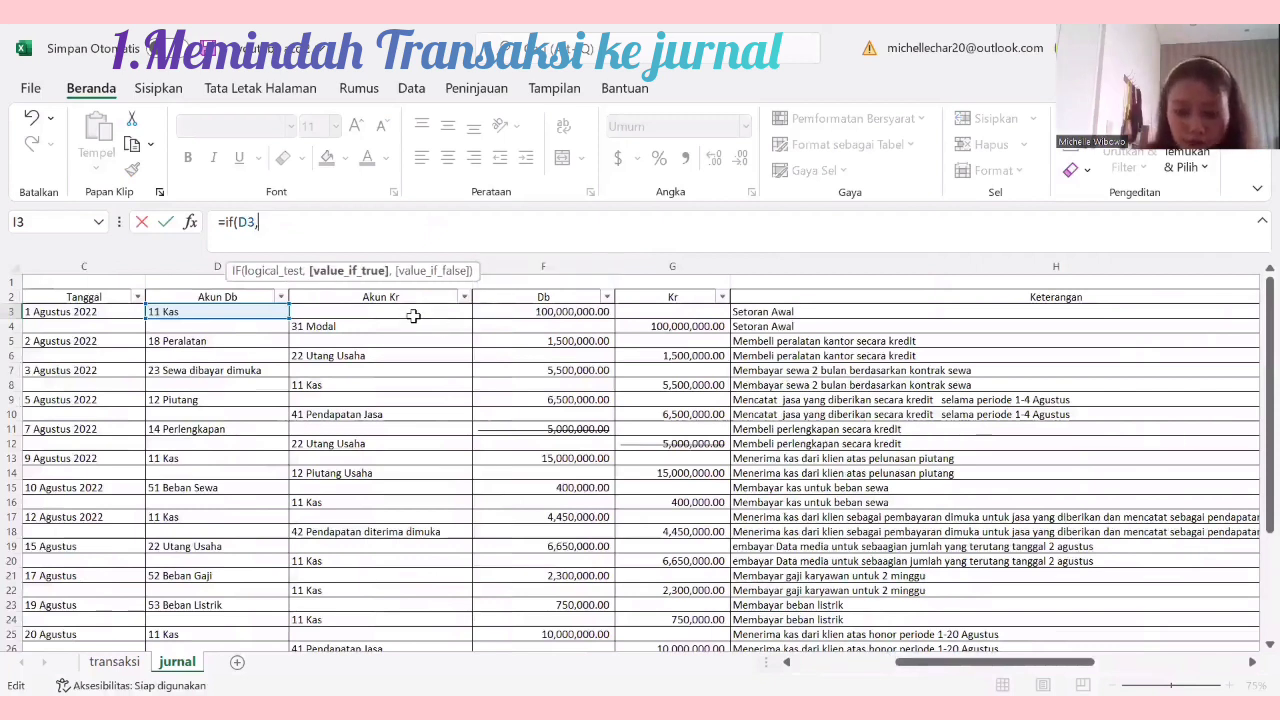
pyautogui.press('BackSpace')
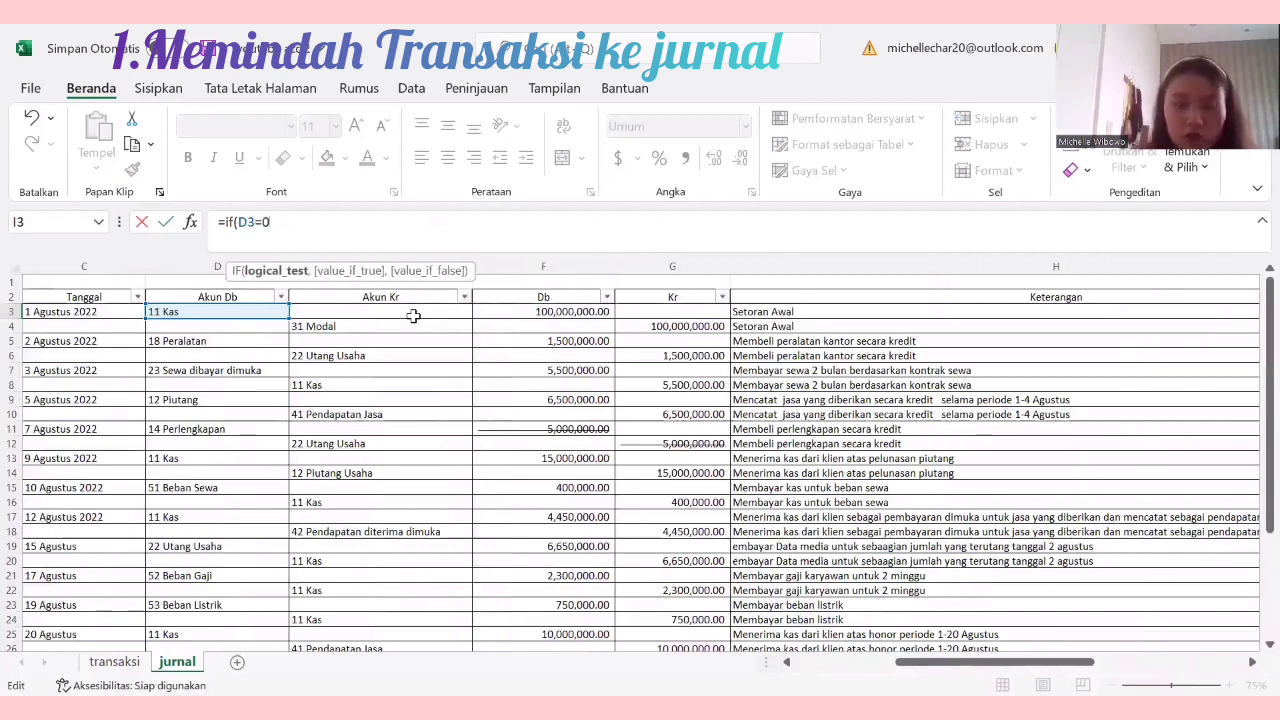
pyautogui.write(',')
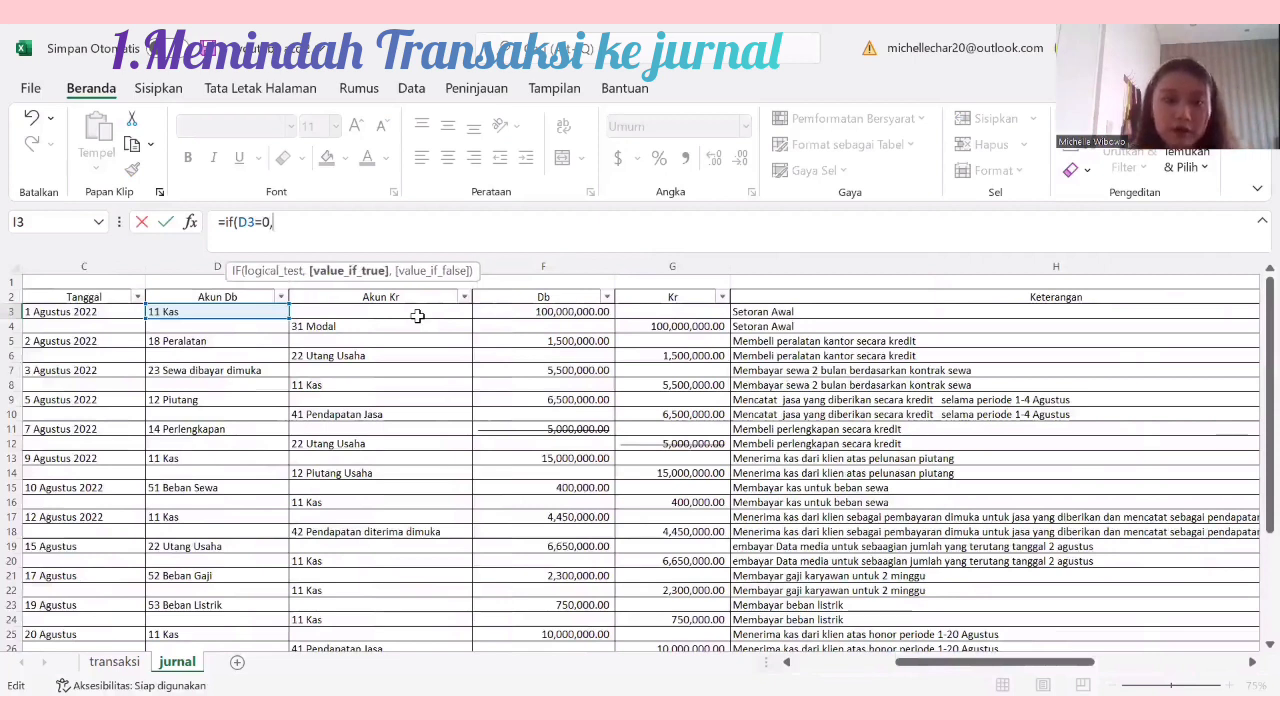
pyautogui.click(417, 313)
pyautogui.write(',')
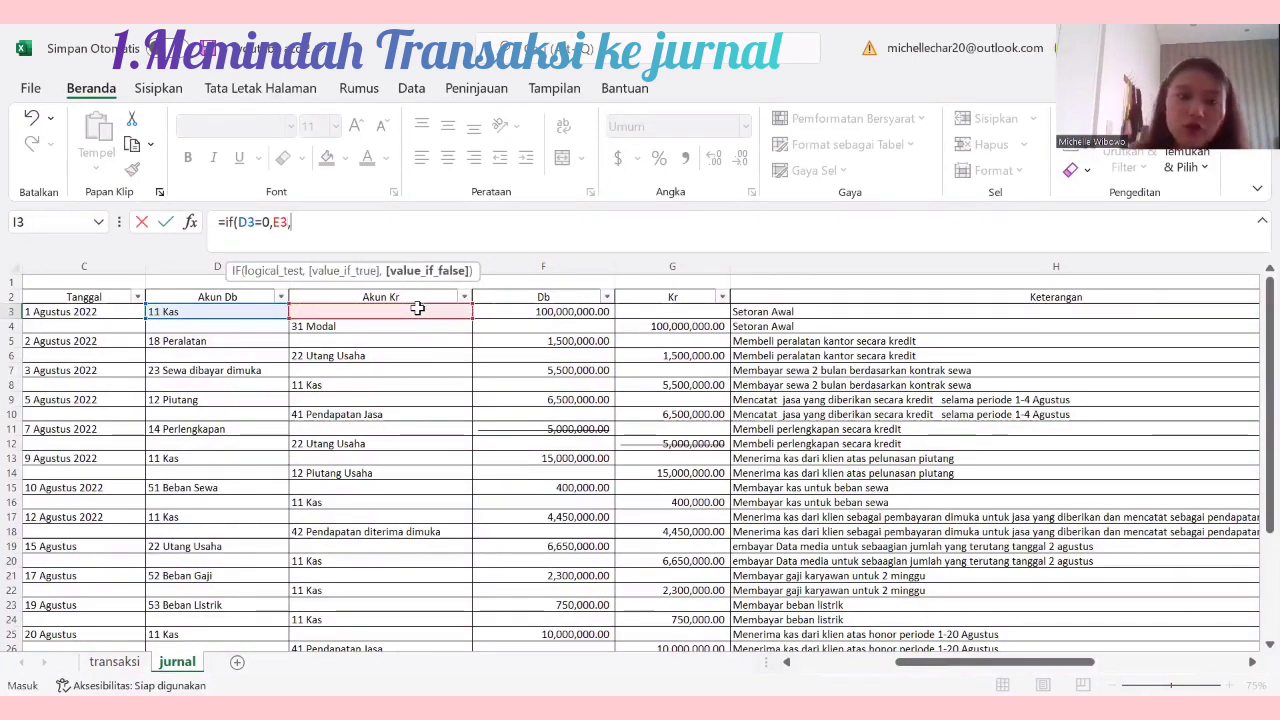
pyautogui.click(228, 311)
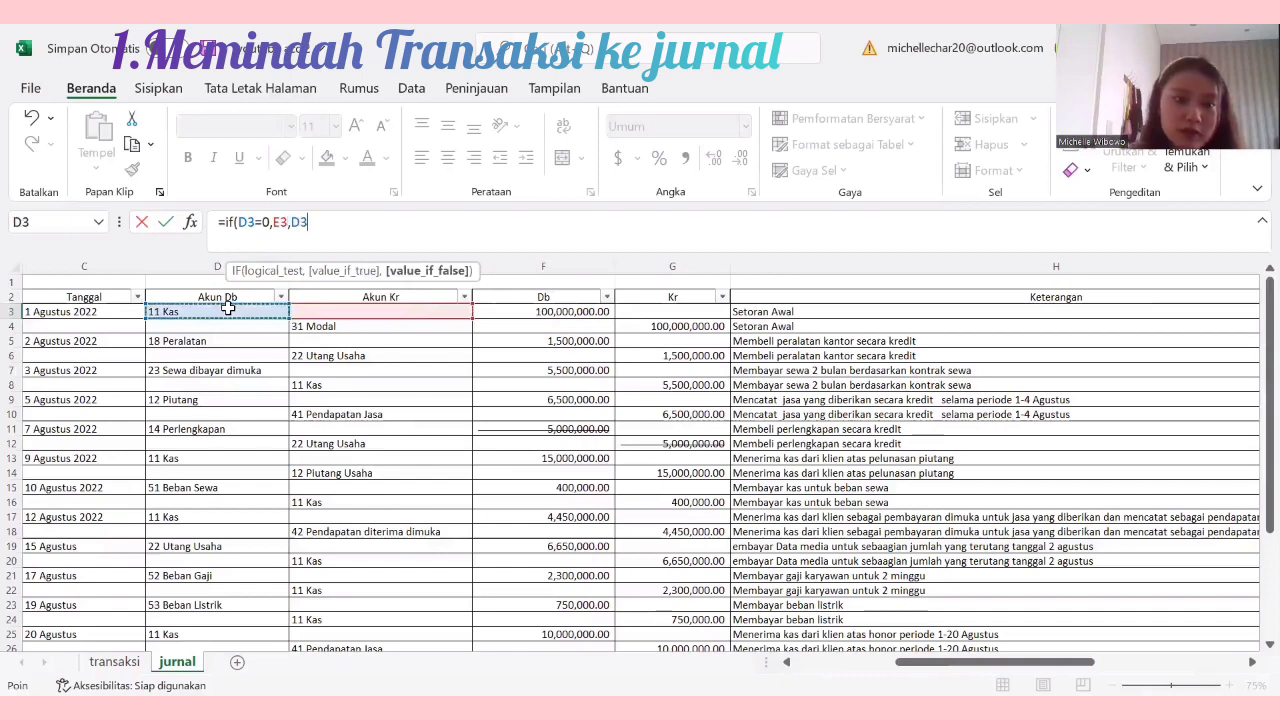
pyautogui.press('Return')
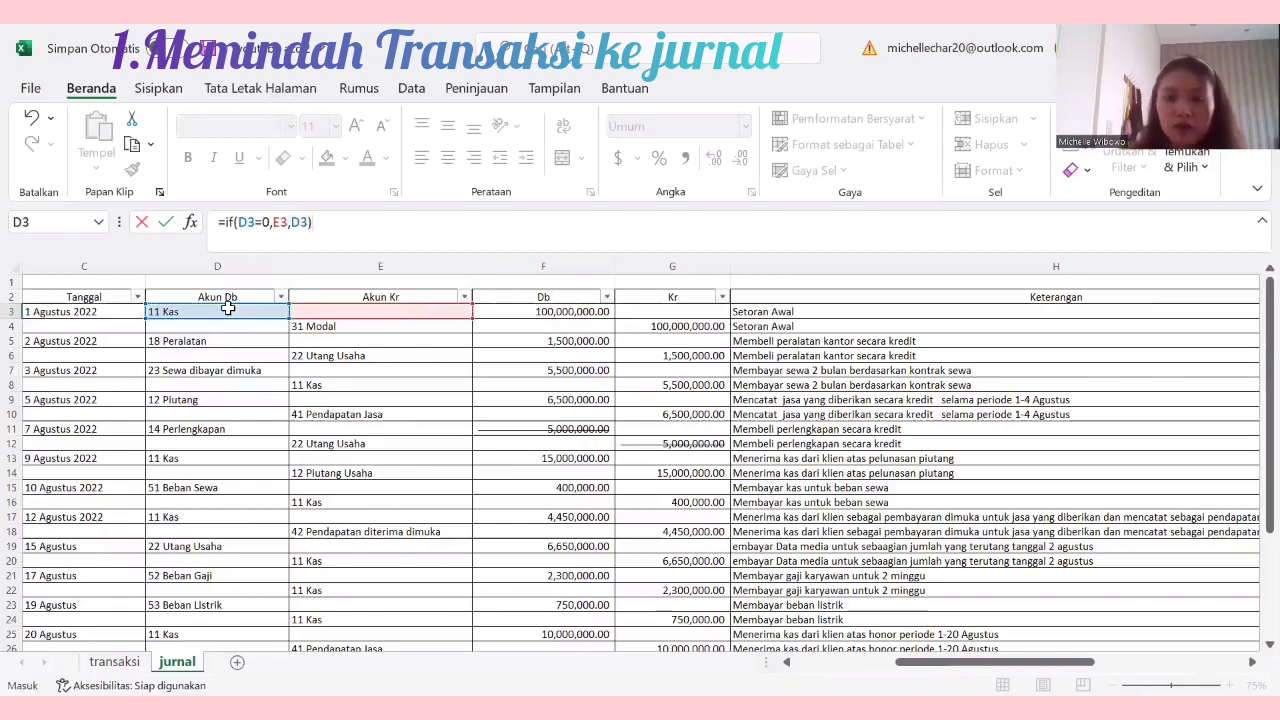
pyautogui.click(1022, 312)
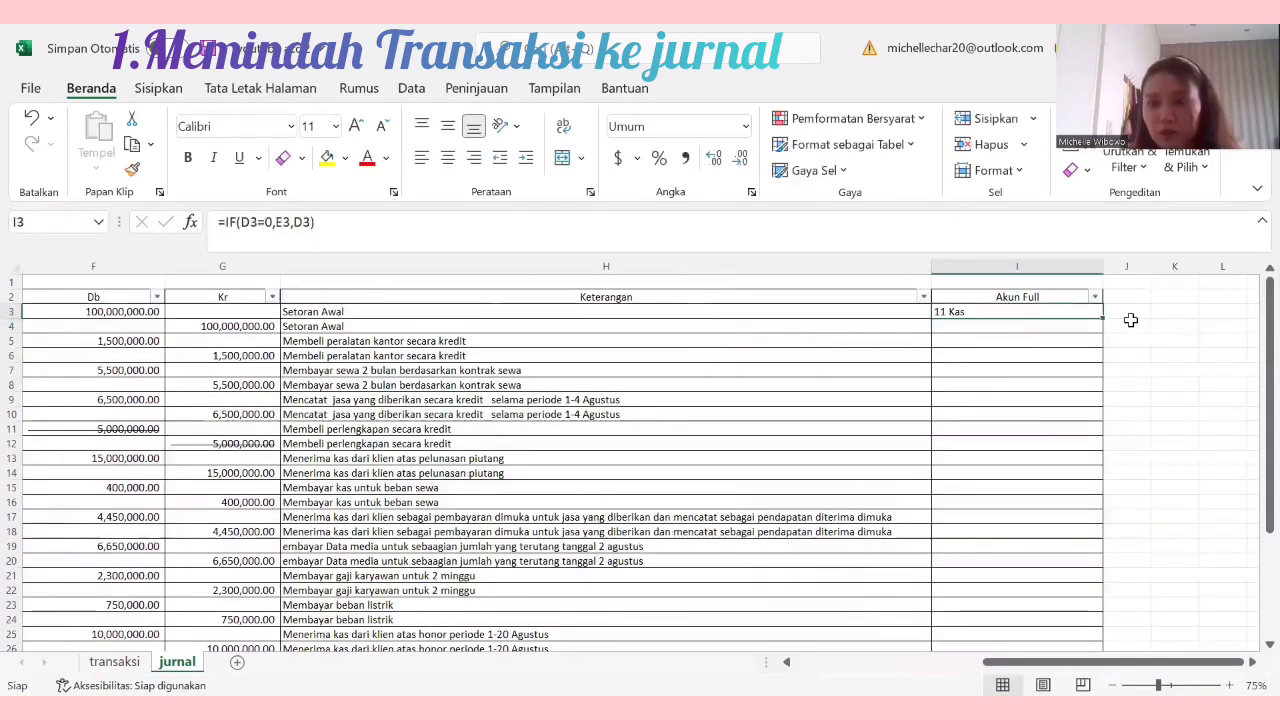
pyautogui.moveTo(1100, 319); pyautogui.dragTo(1106, 616)
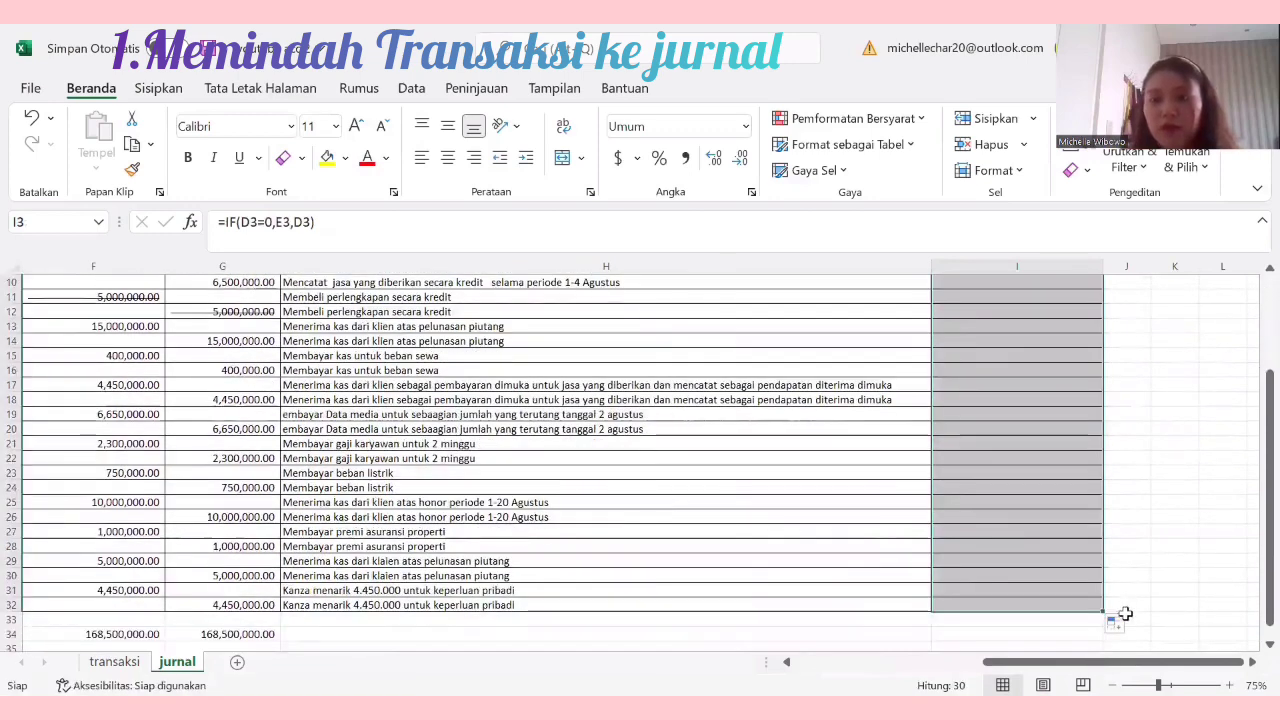
# Step: Compare the debit and credit totals in F34 and G34 and review the journal entries above them
pyautogui.moveTo(1161, 667); pyautogui.dragTo(900, 650)
pyautogui.scroll(-1, 661, 586)
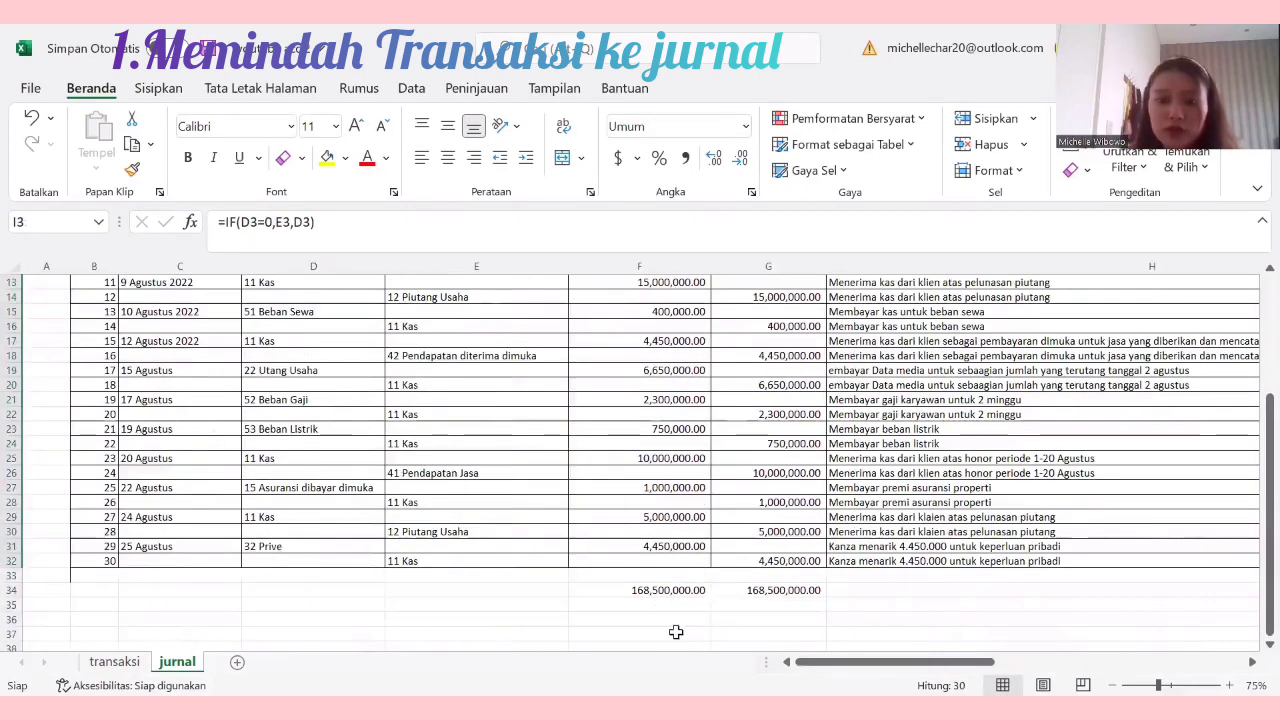
pyautogui.click(670, 622)
pyautogui.click(661, 590)
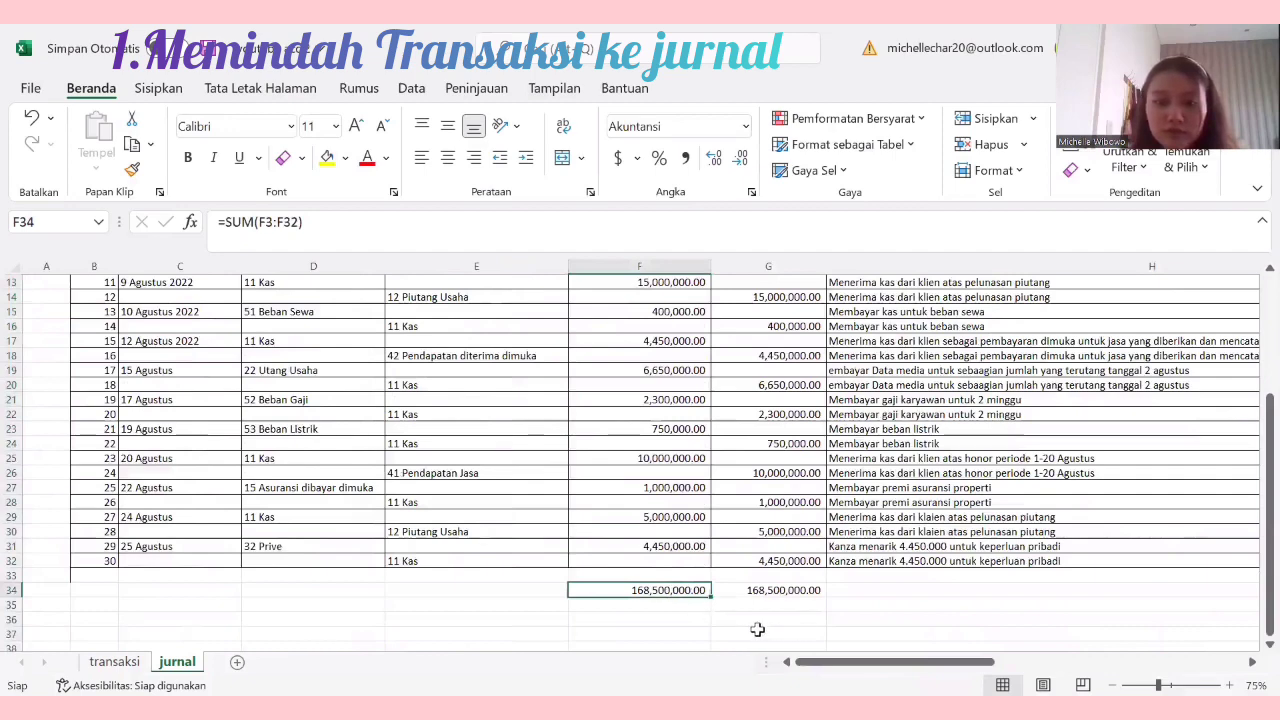
pyautogui.scroll(-3, 755, 600)
pyautogui.moveTo(767, 551); pyautogui.dragTo(767, 561)
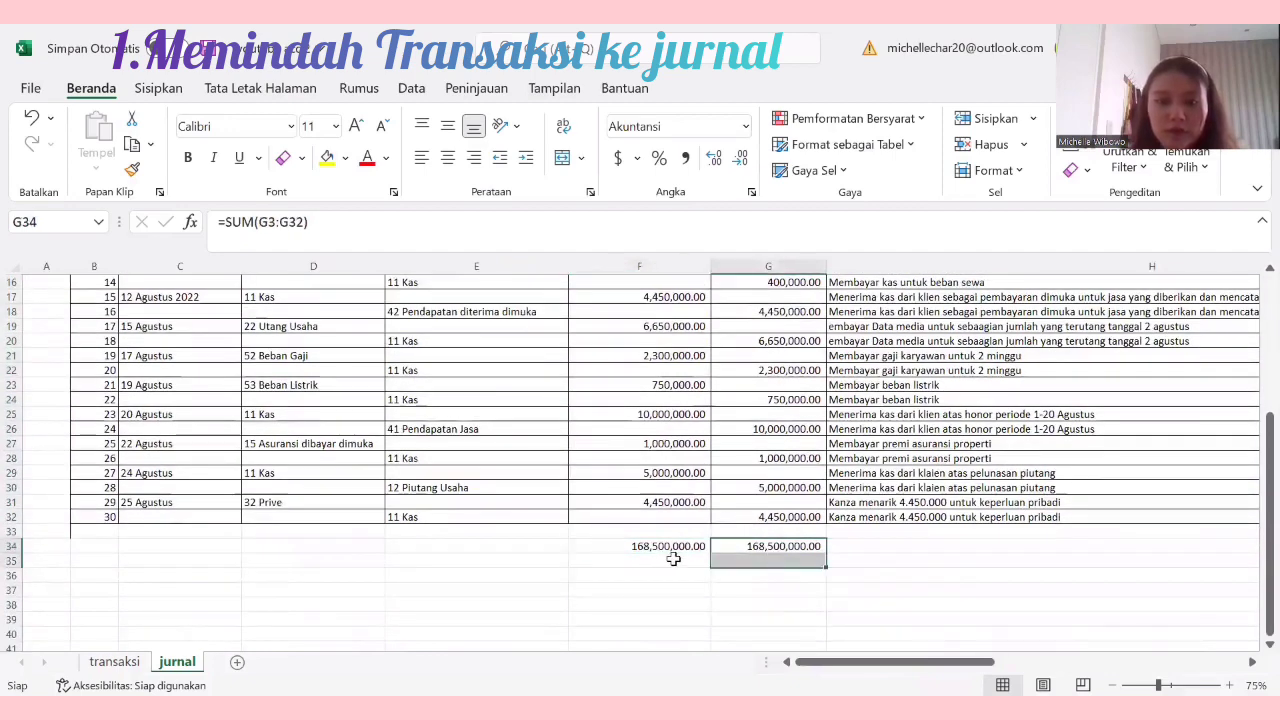
pyautogui.click(662, 550)
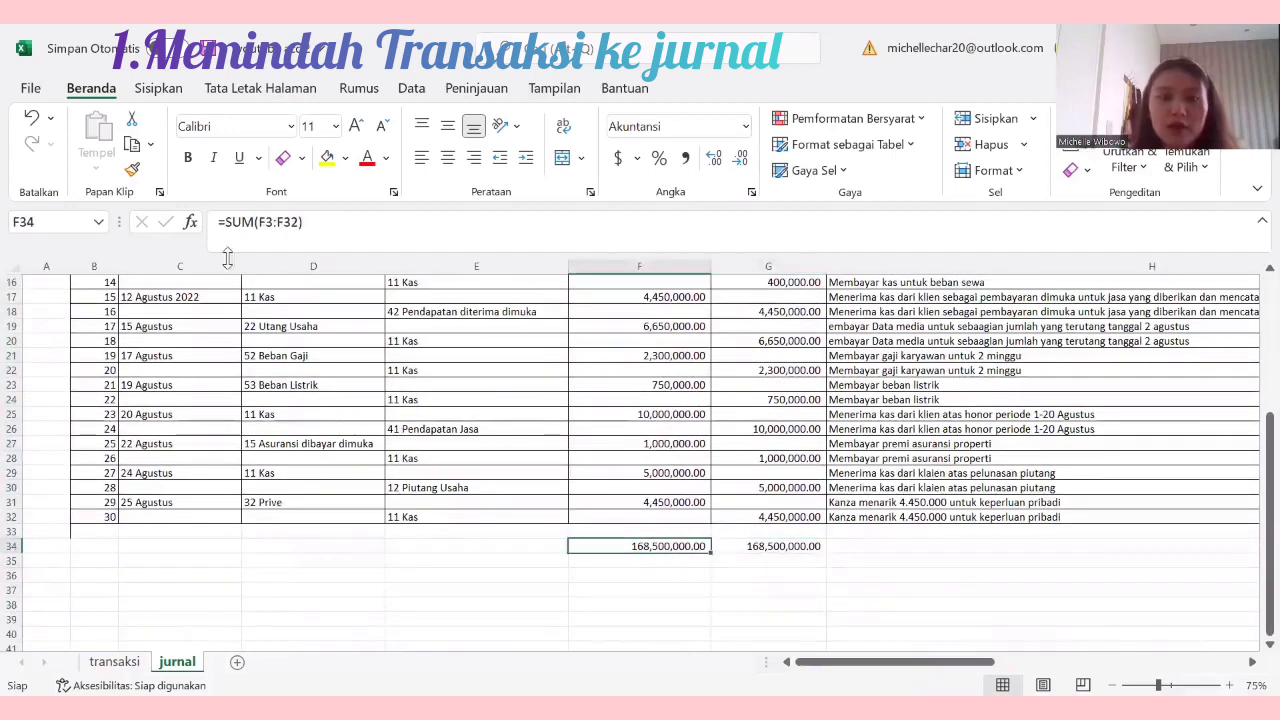
pyautogui.scroll(4, 650, 330)
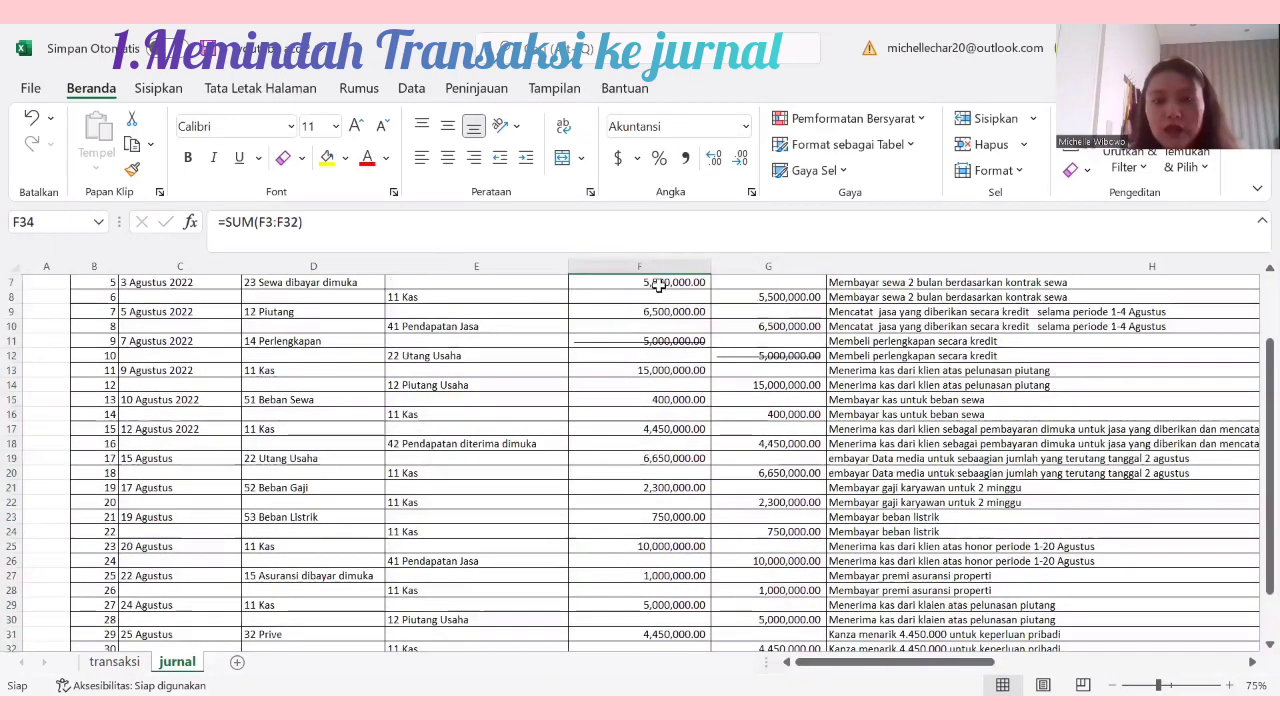
pyautogui.scroll(2, 625, 600)
pyautogui.scroll(-4, 690, 557)
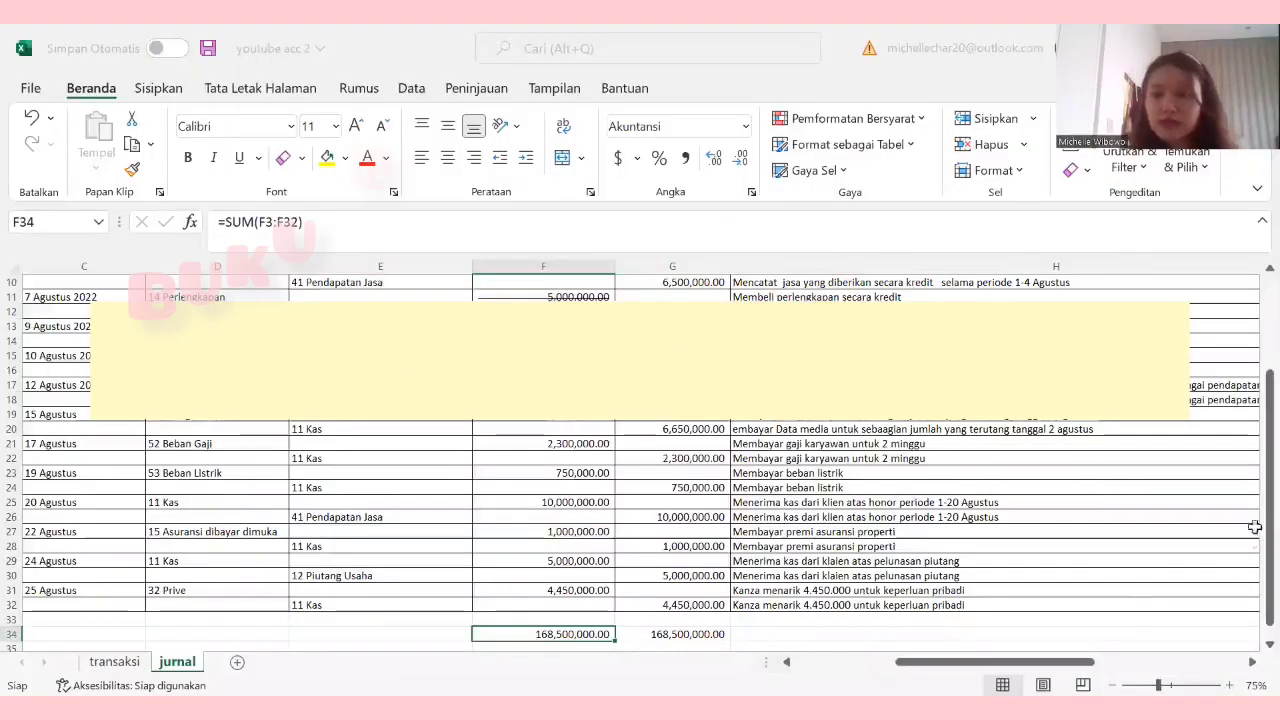
# Step: Create a PivotTable on a new worksheet from the jurnal sheet's range C2:I32
pyautogui.scroll(2, 927, 395)
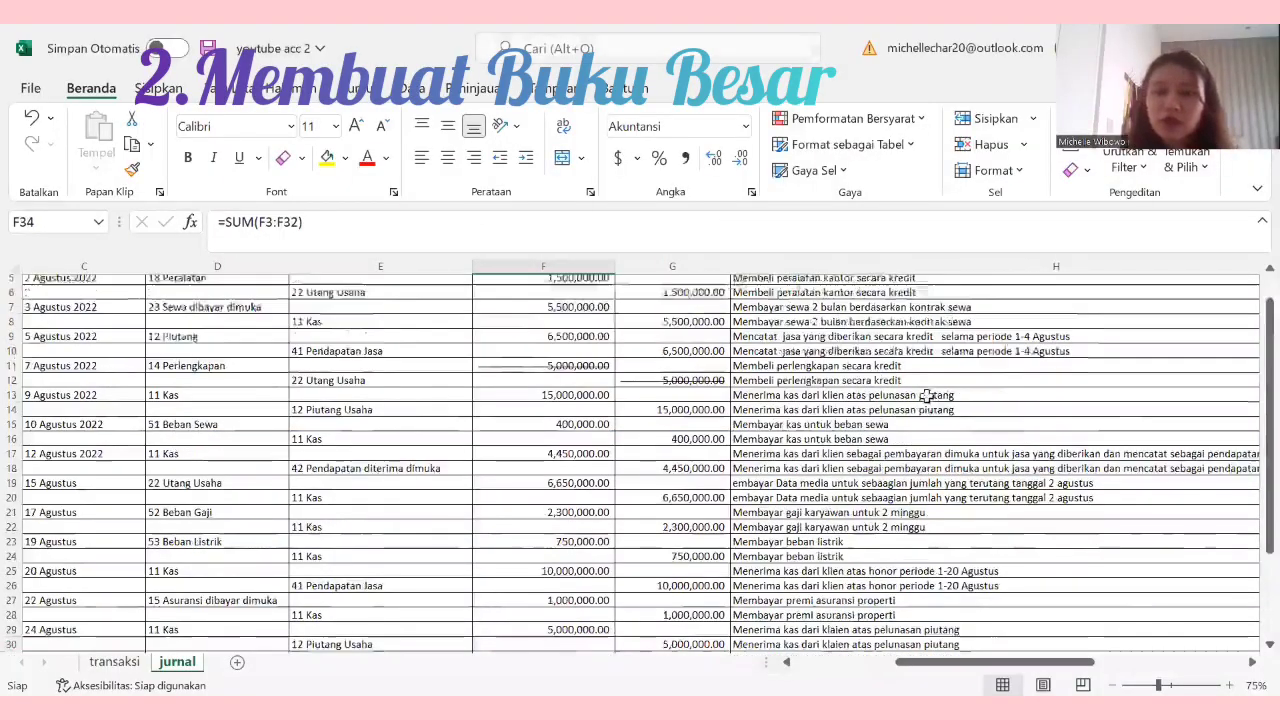
pyautogui.scroll(2, 927, 395)
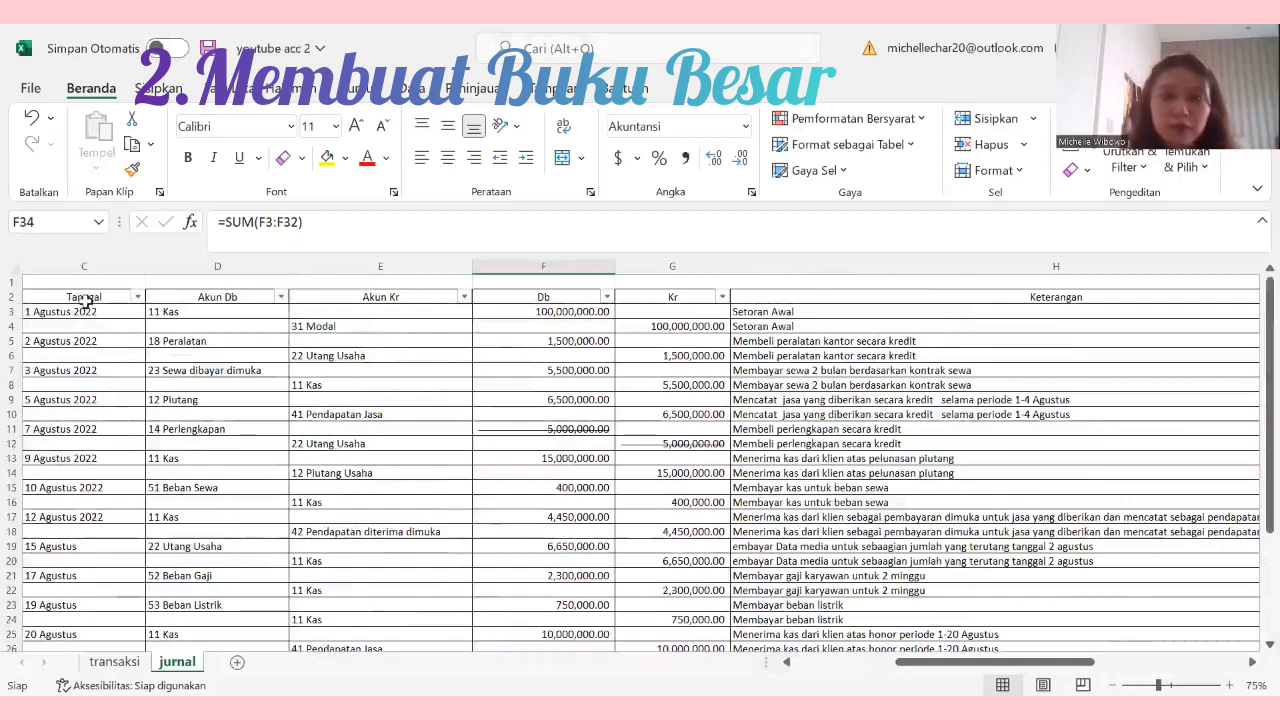
pyautogui.moveTo(85, 300); pyautogui.dragTo(1024, 579)
pyautogui.click(158, 88)
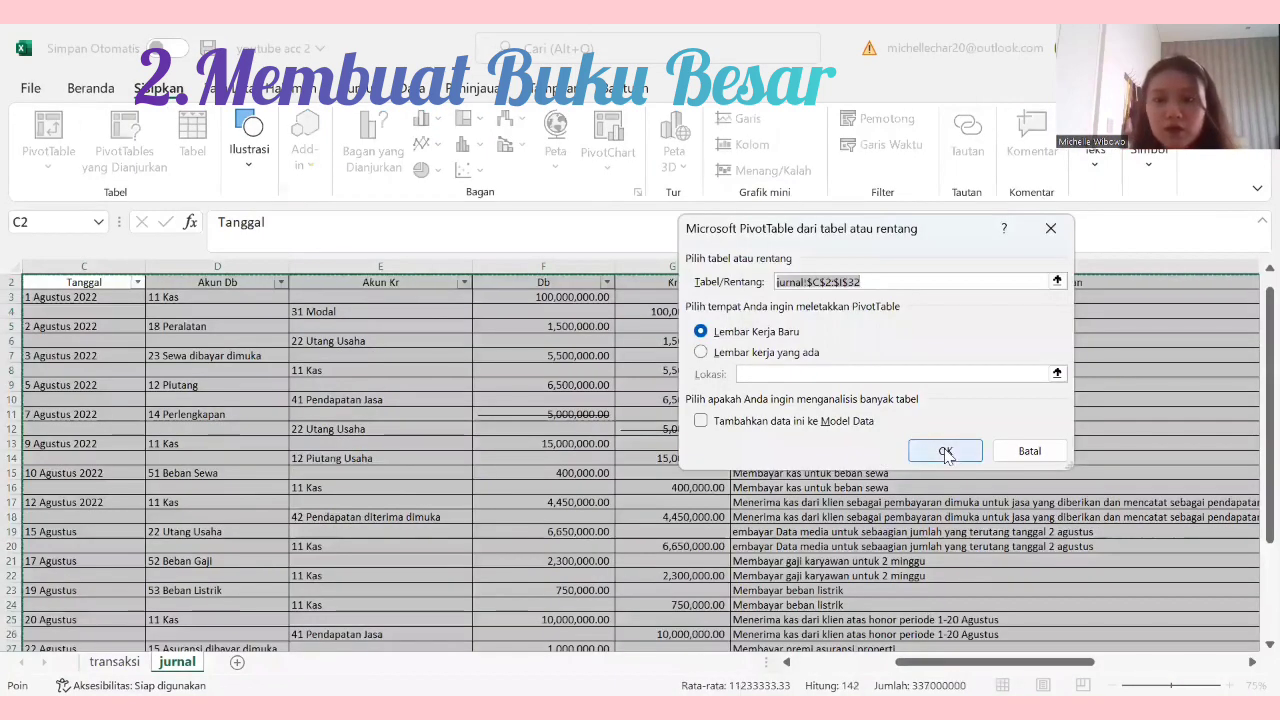
pyautogui.click(946, 449)
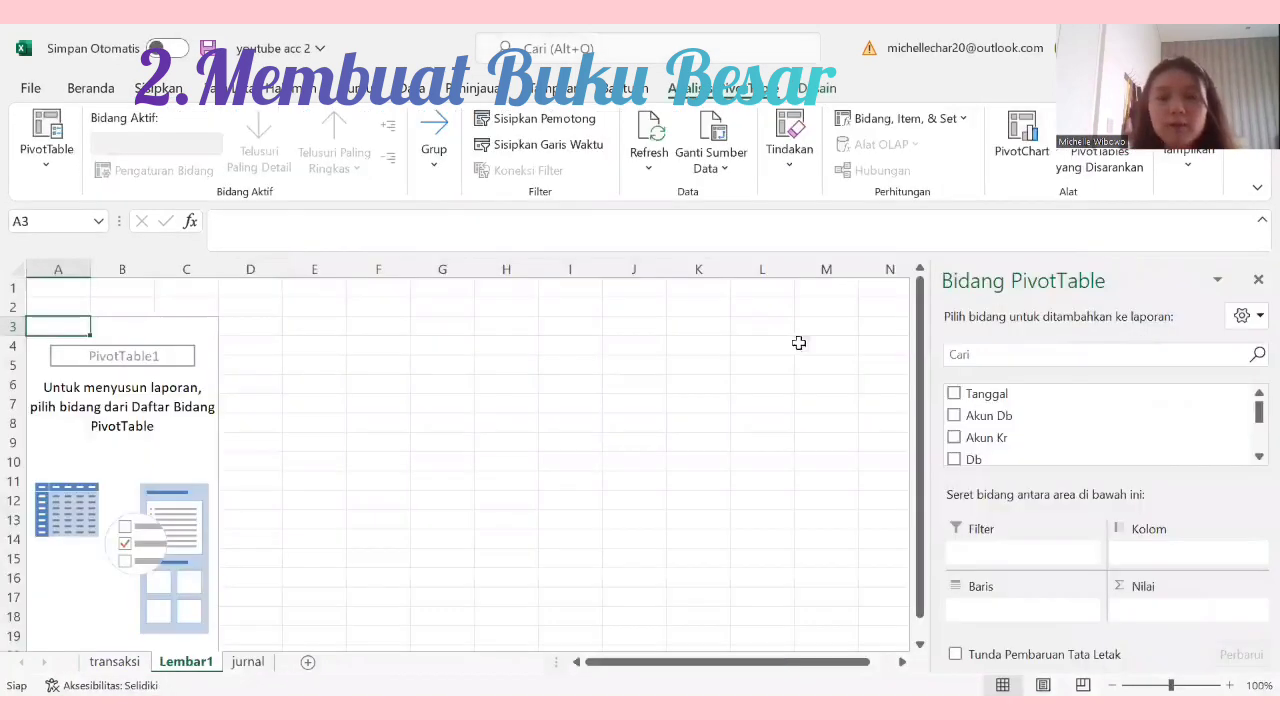
# Step: Add Tanggal as the pivot table's row field, with Db and Kr as summed values
pyautogui.scroll(-1, 975, 428)
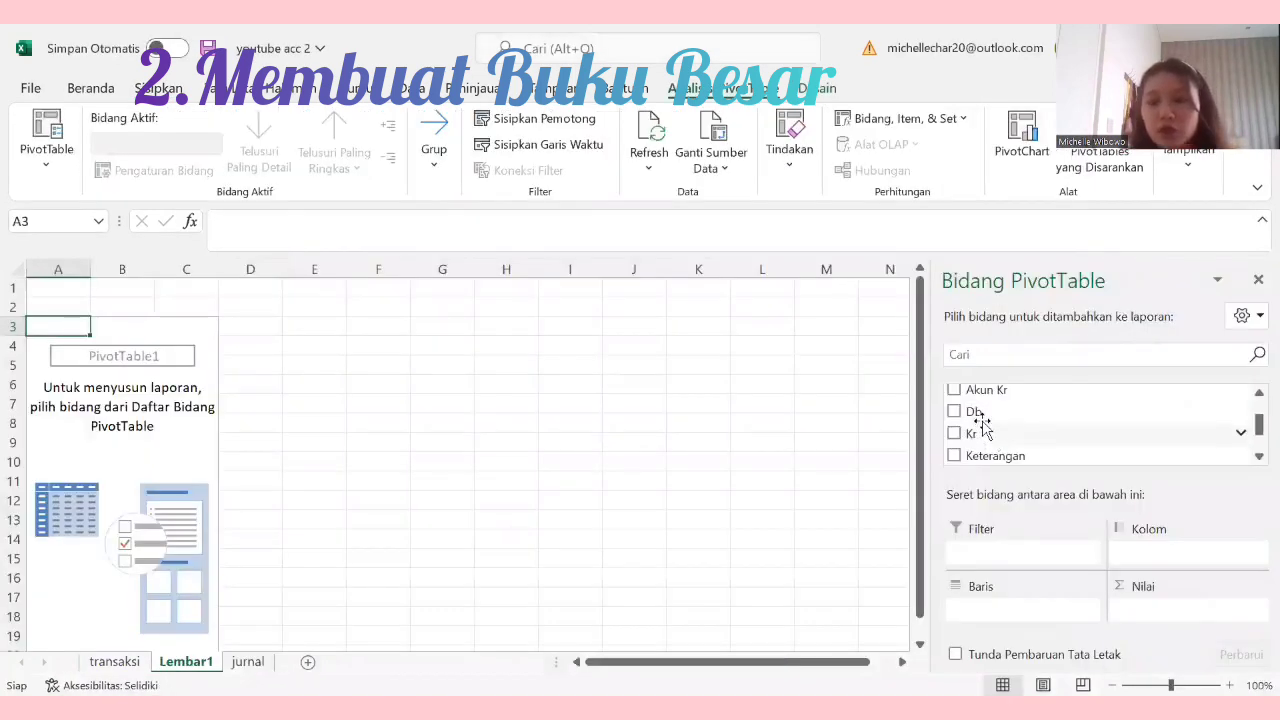
pyautogui.scroll(1, 980, 427)
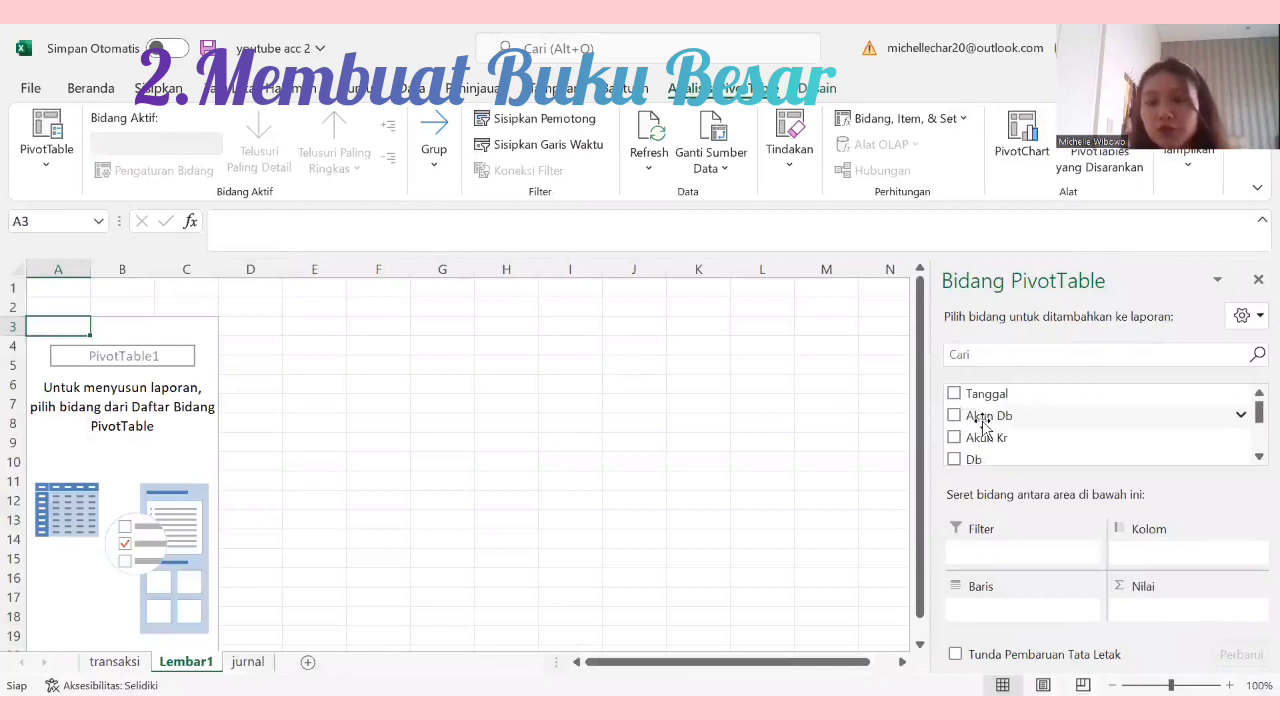
pyautogui.click(954, 394)
pyautogui.scroll(-1, 956, 418)
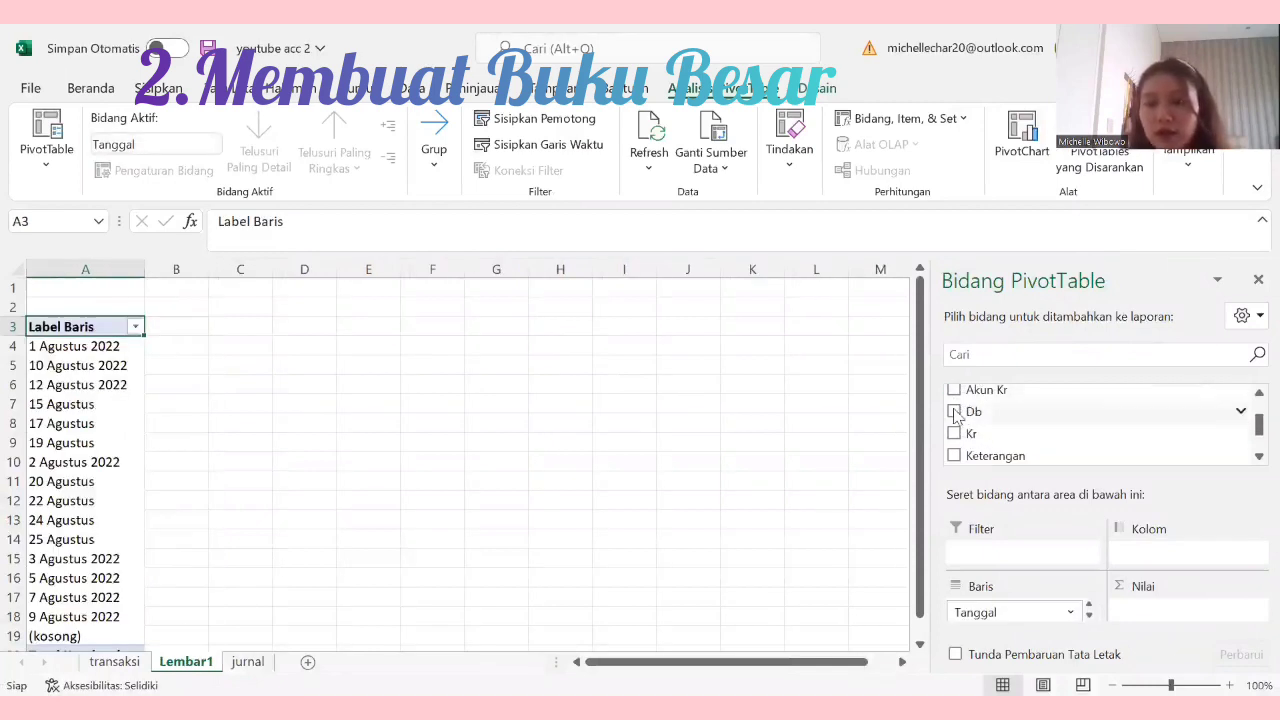
pyautogui.click(954, 412)
pyautogui.click(954, 433)
# Step: Add the Akun Full field to the pivot table and place it as the report filter
pyautogui.scroll(-1, 954, 433)
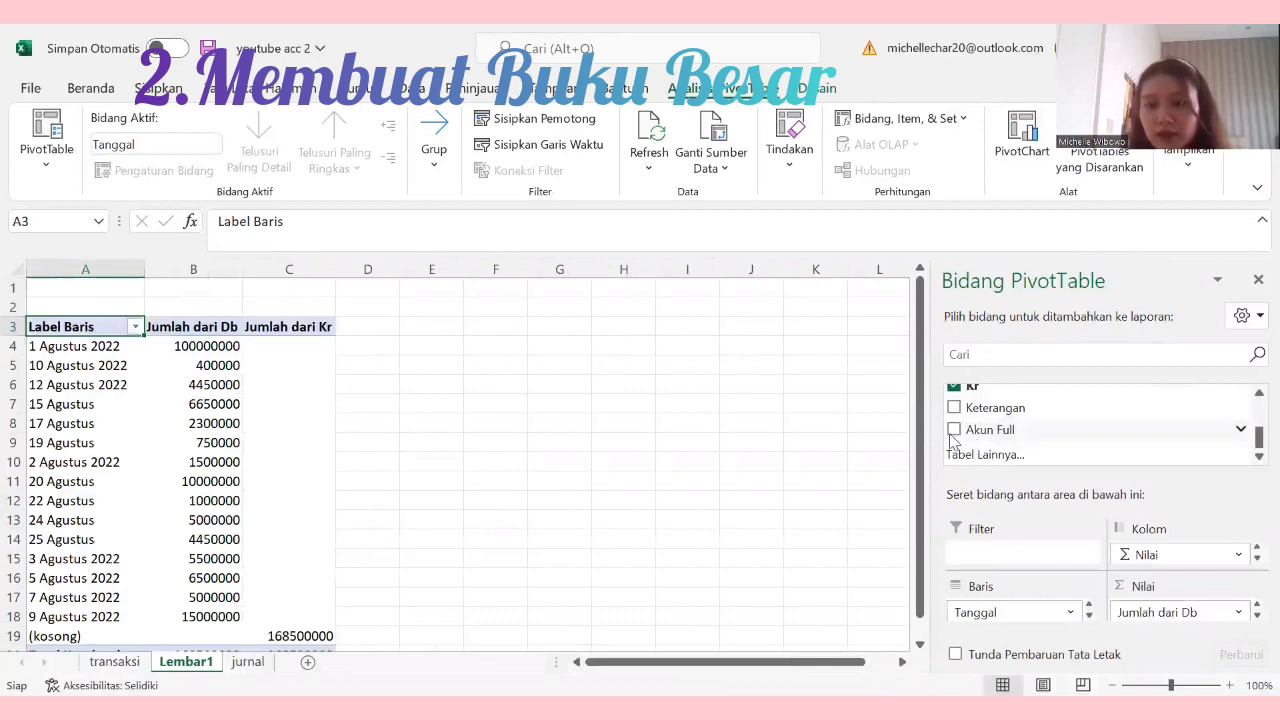
pyautogui.click(954, 430)
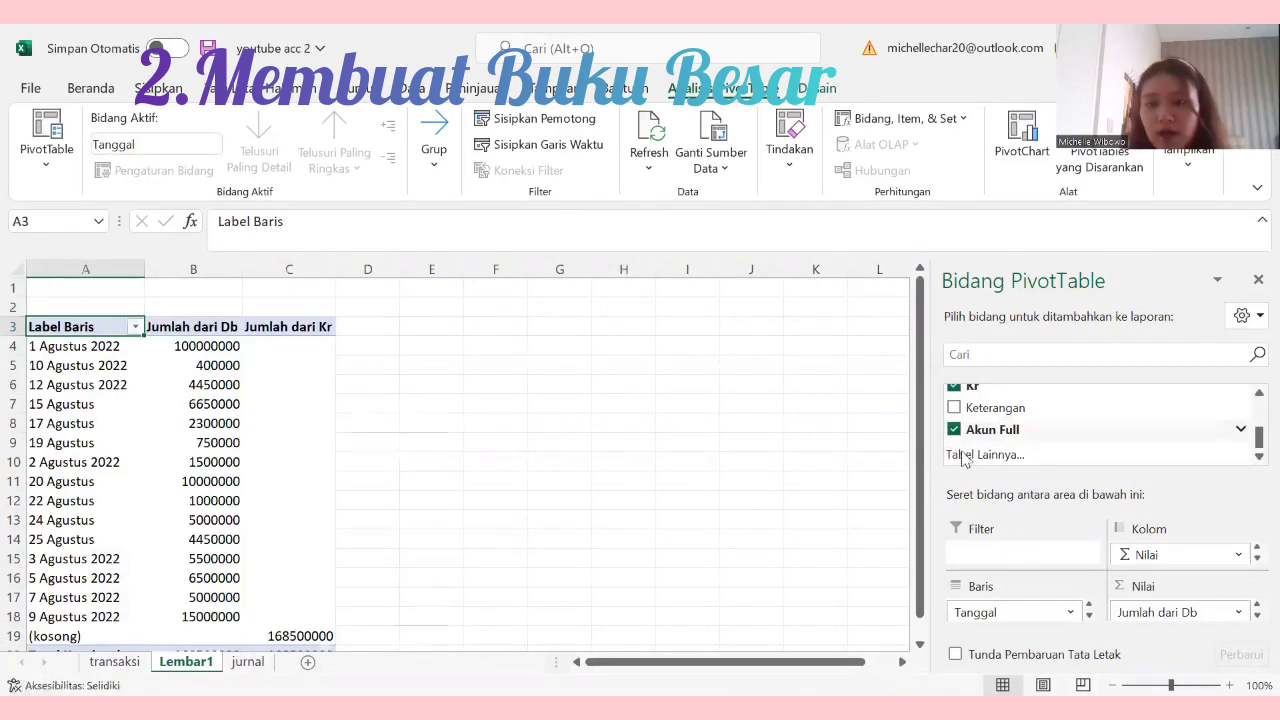
pyautogui.click(1090, 619)
pyautogui.moveTo(1057, 618); pyautogui.dragTo(1060, 553)
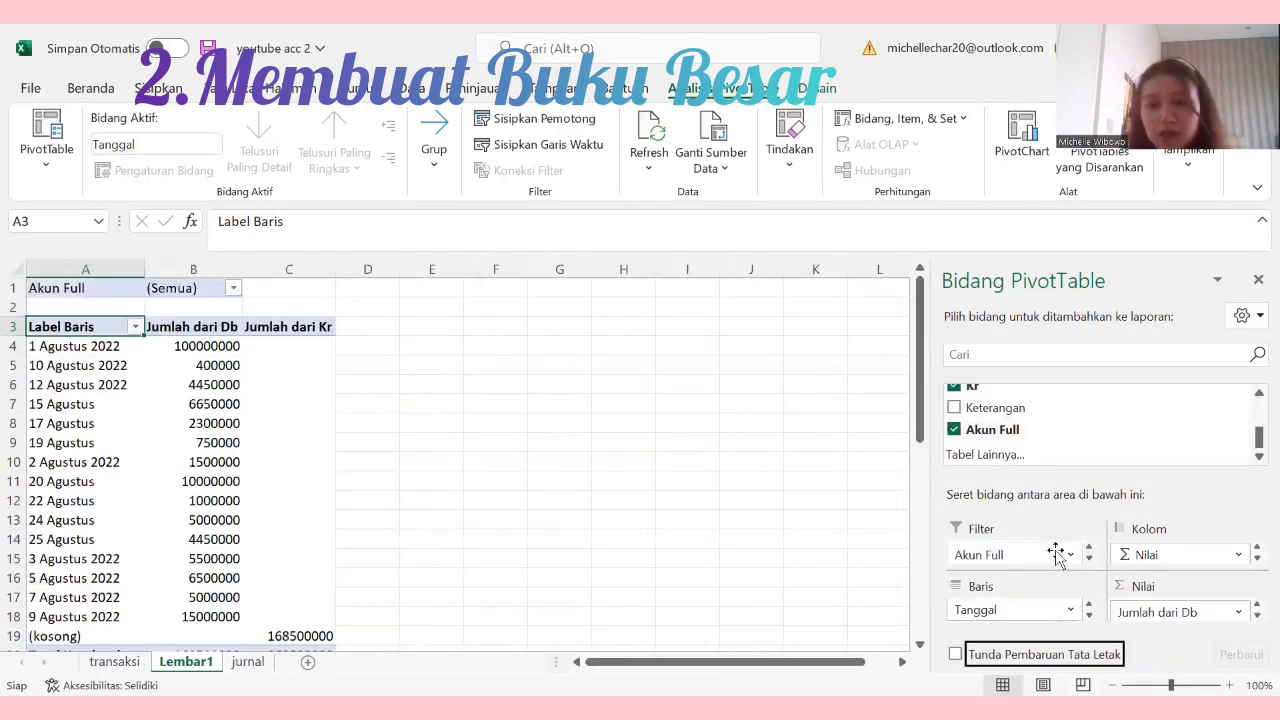
pyautogui.click(653, 463)
pyautogui.click(357, 333)
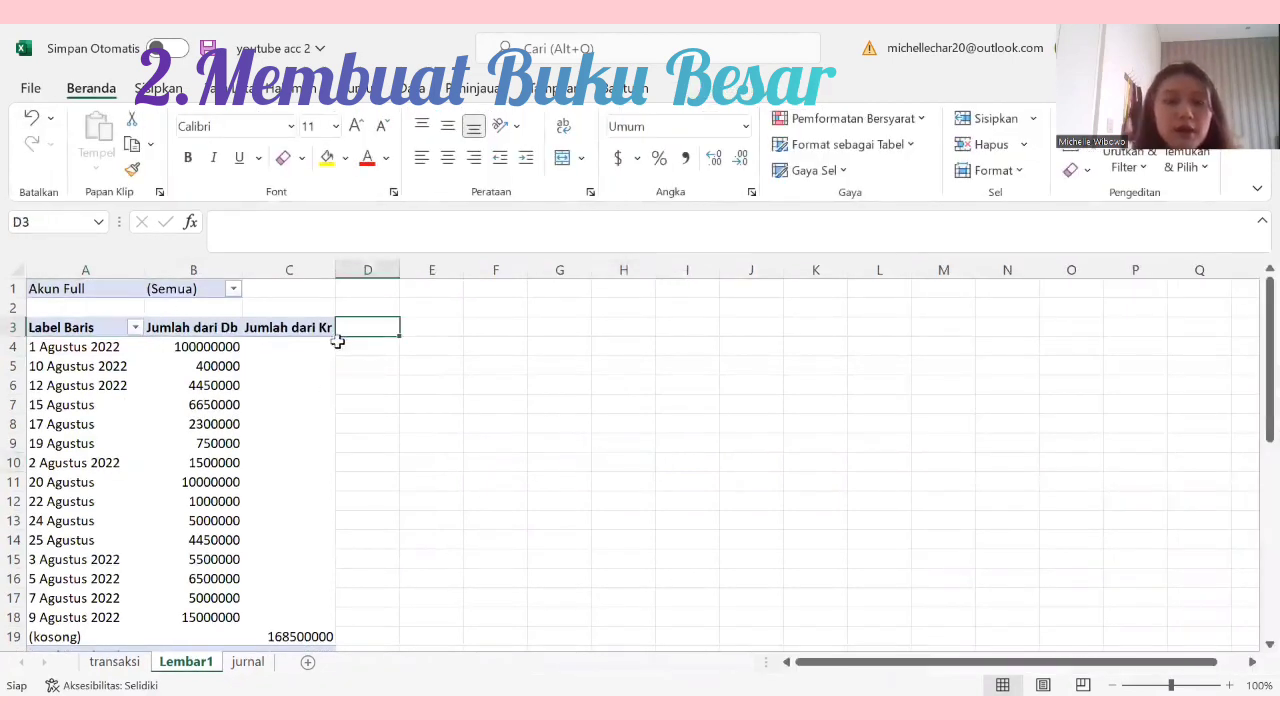
# Step: Start a calculated field in the pivot table and name it Saldo Debit
pyautogui.click(323, 328)
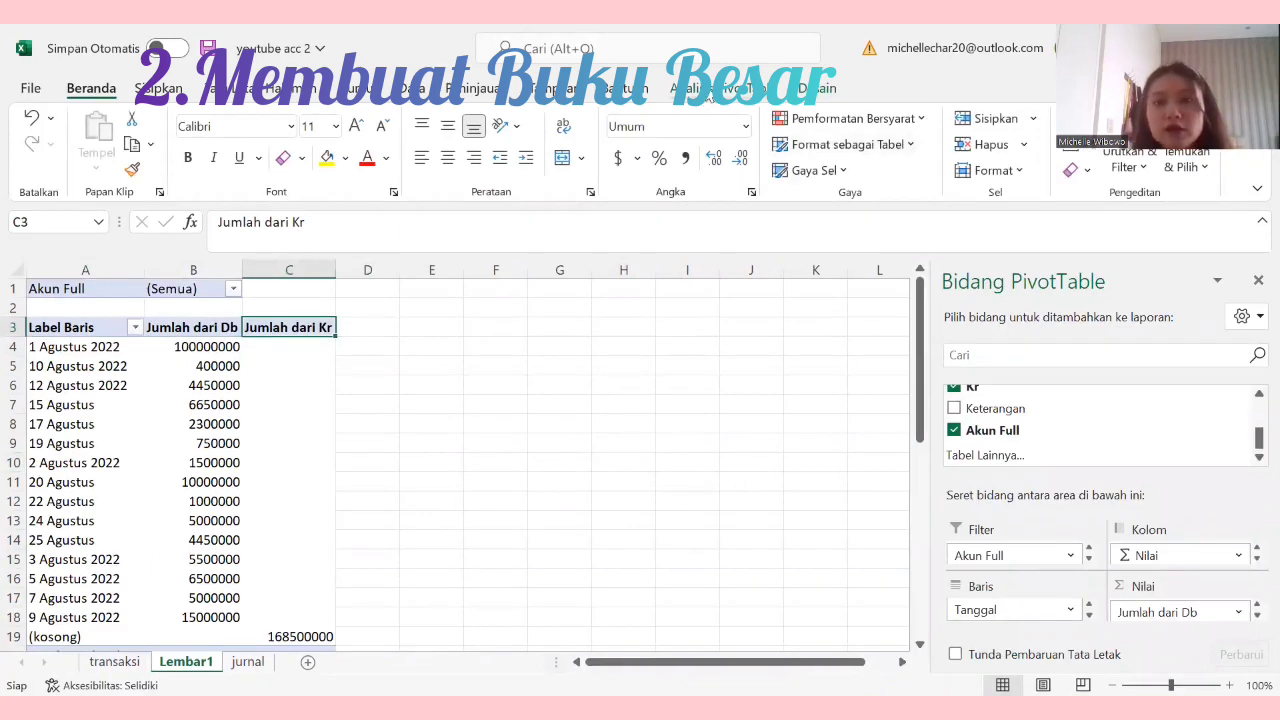
pyautogui.click(708, 92)
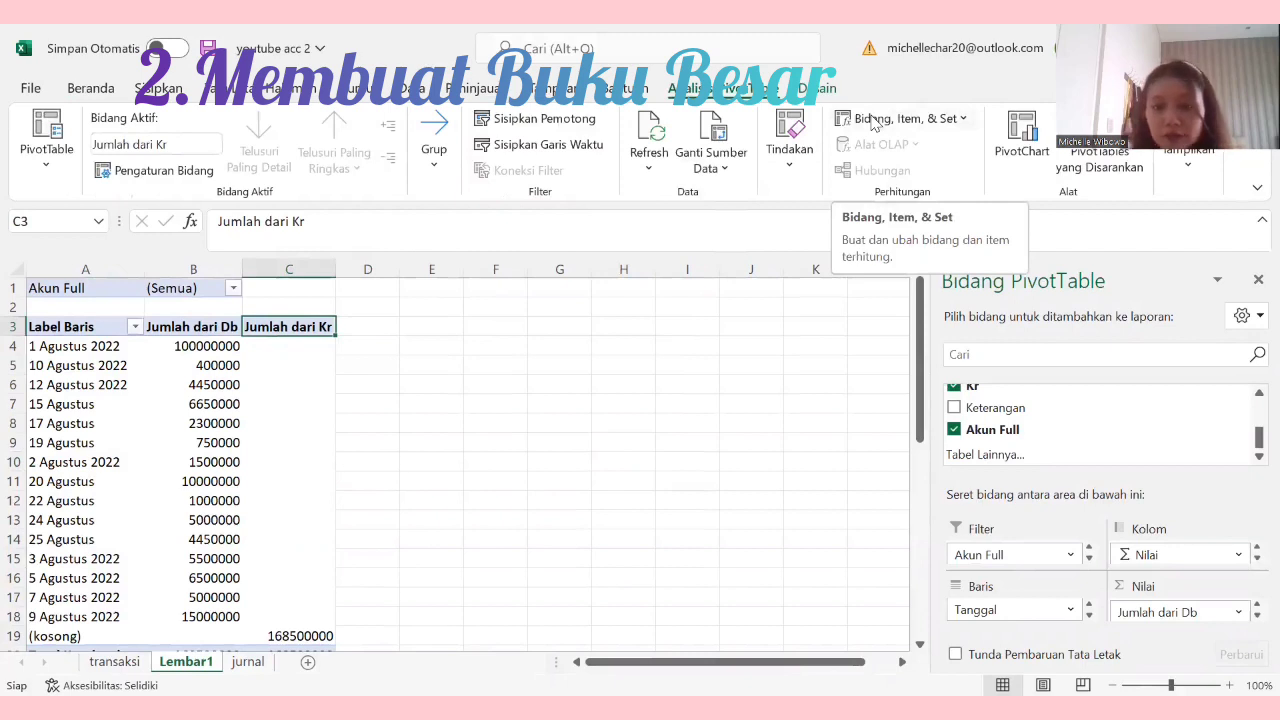
pyautogui.click(880, 145)
pyautogui.click(886, 157)
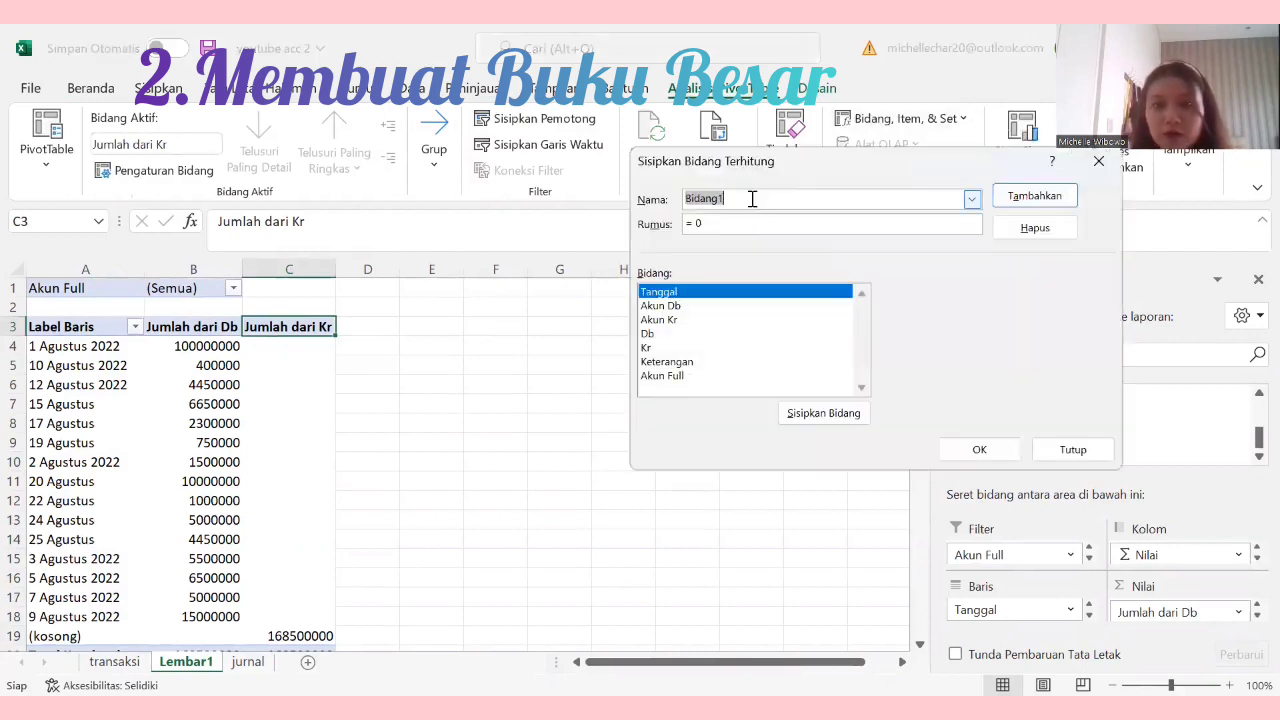
pyautogui.click(755, 197)
pyautogui.press('BackSpace')
pyautogui.press('BackSpace')
pyautogui.press('BackSpace')
pyautogui.press('BackSpace')
pyautogui.press('BackSpace')
pyautogui.press('BackSpace')
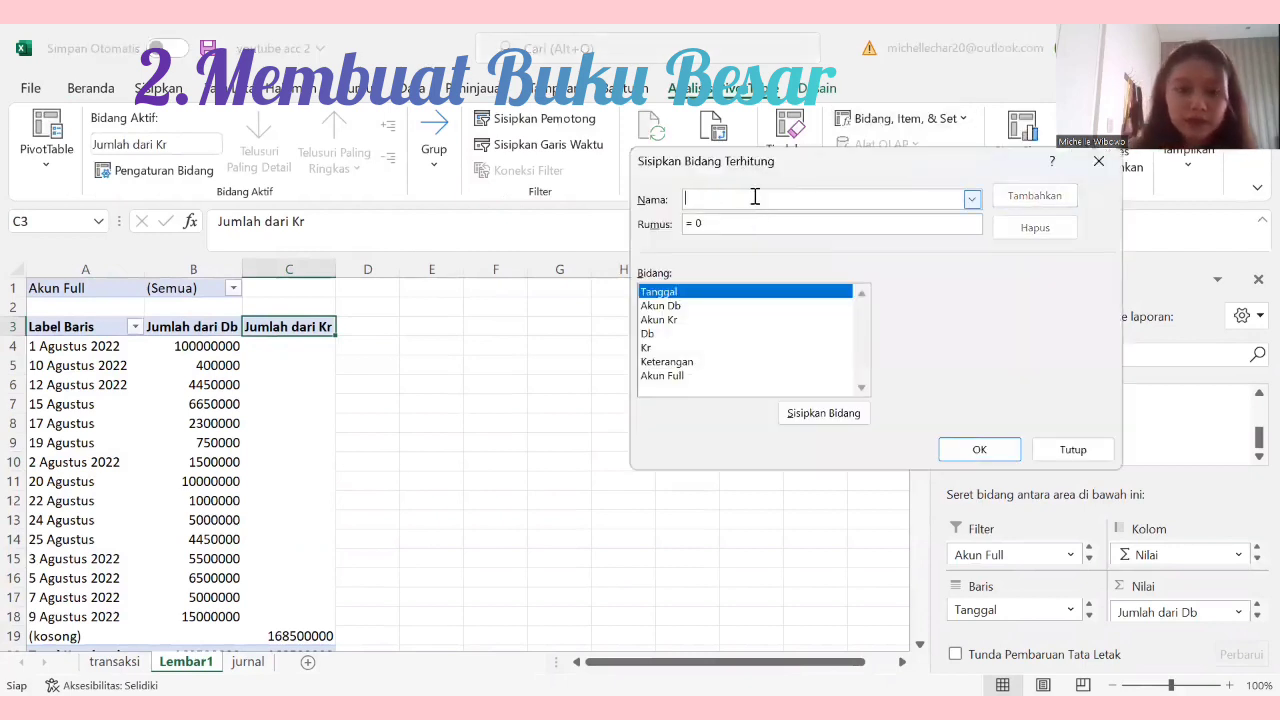
pyautogui.write('Saldo Debit')
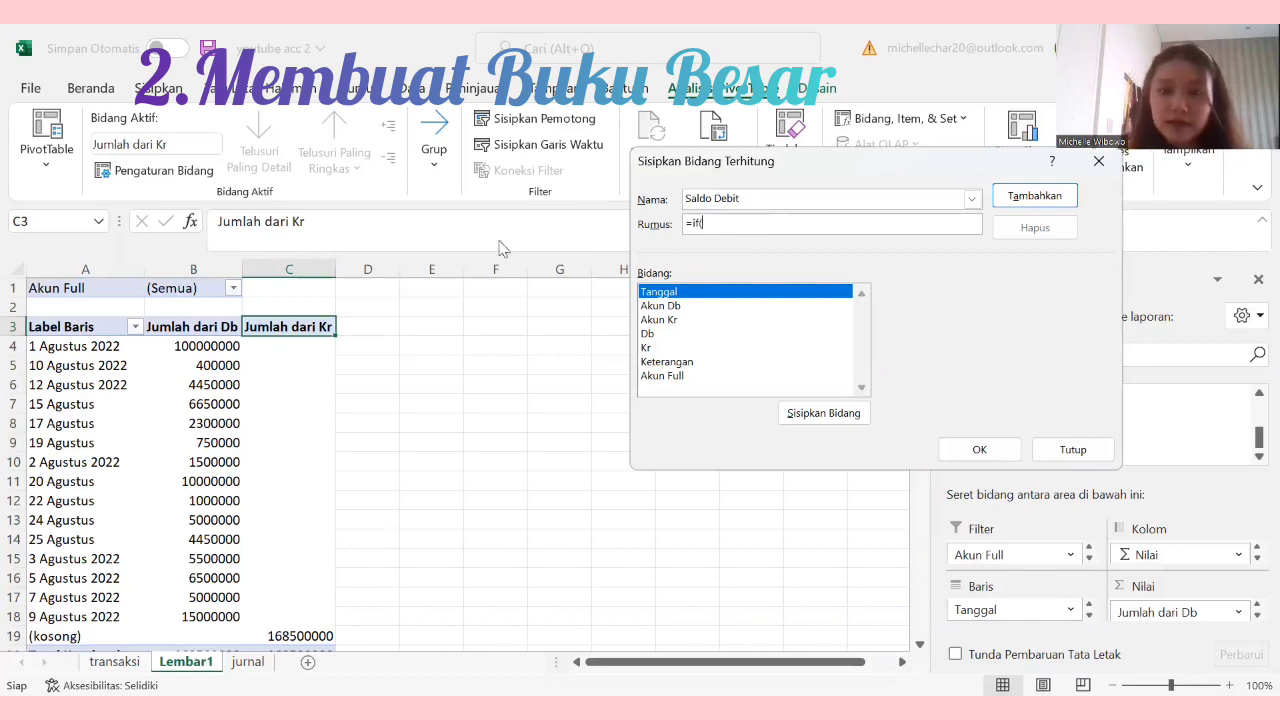
# Step: Give Saldo Debit the formula =if(Db>Kr, Db-Kr, 0) and add the calculated field to the pivot table
pyautogui.doubleClick(652, 338)
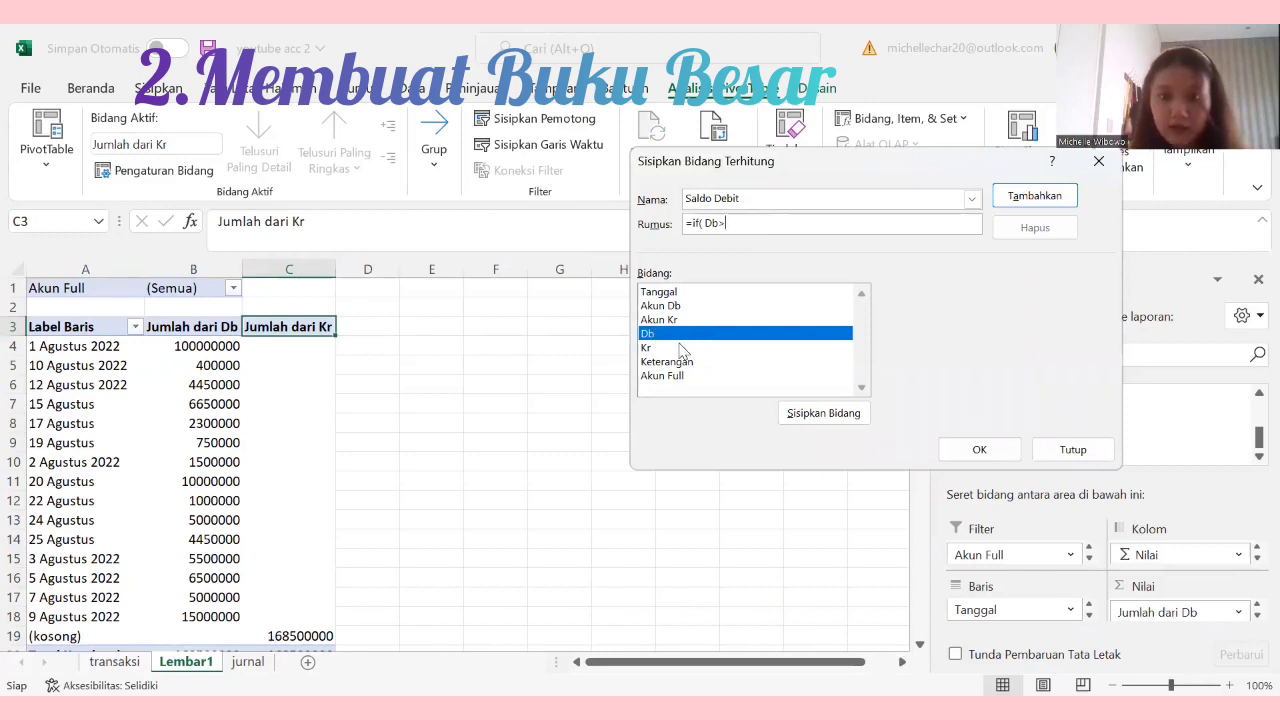
pyautogui.doubleClick(680, 347)
pyautogui.write(',')
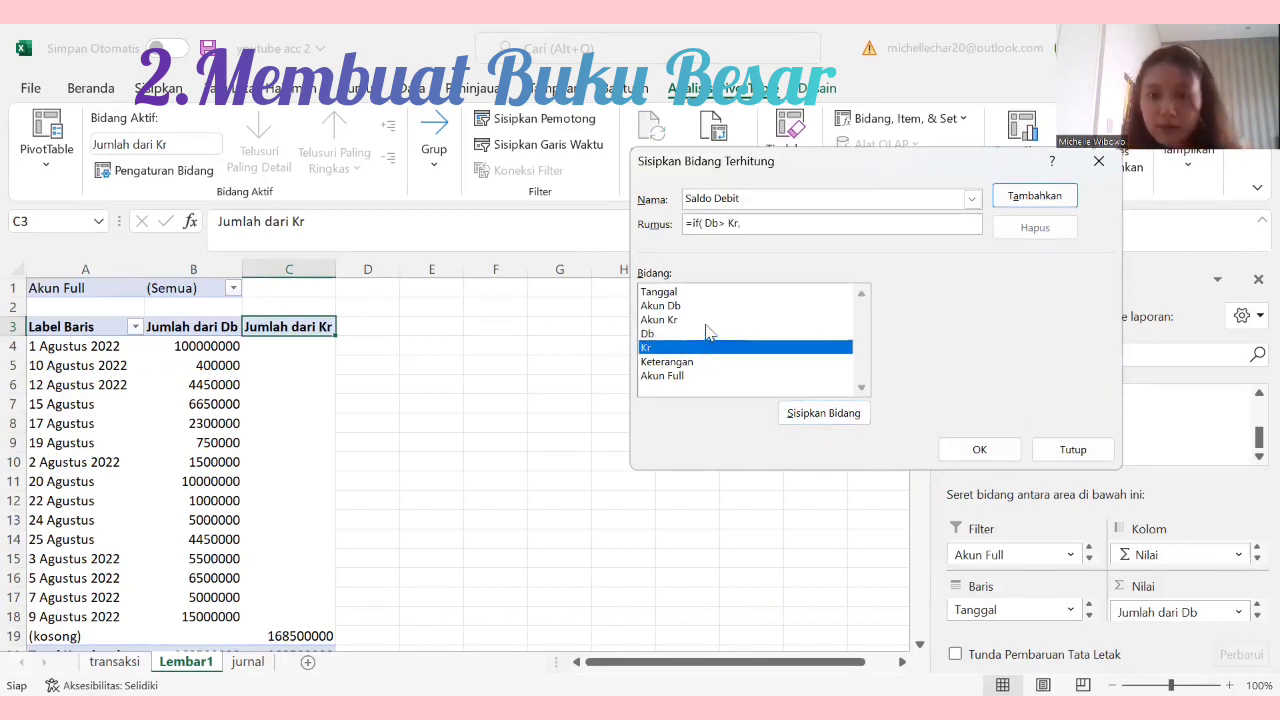
pyautogui.doubleClick(706, 324)
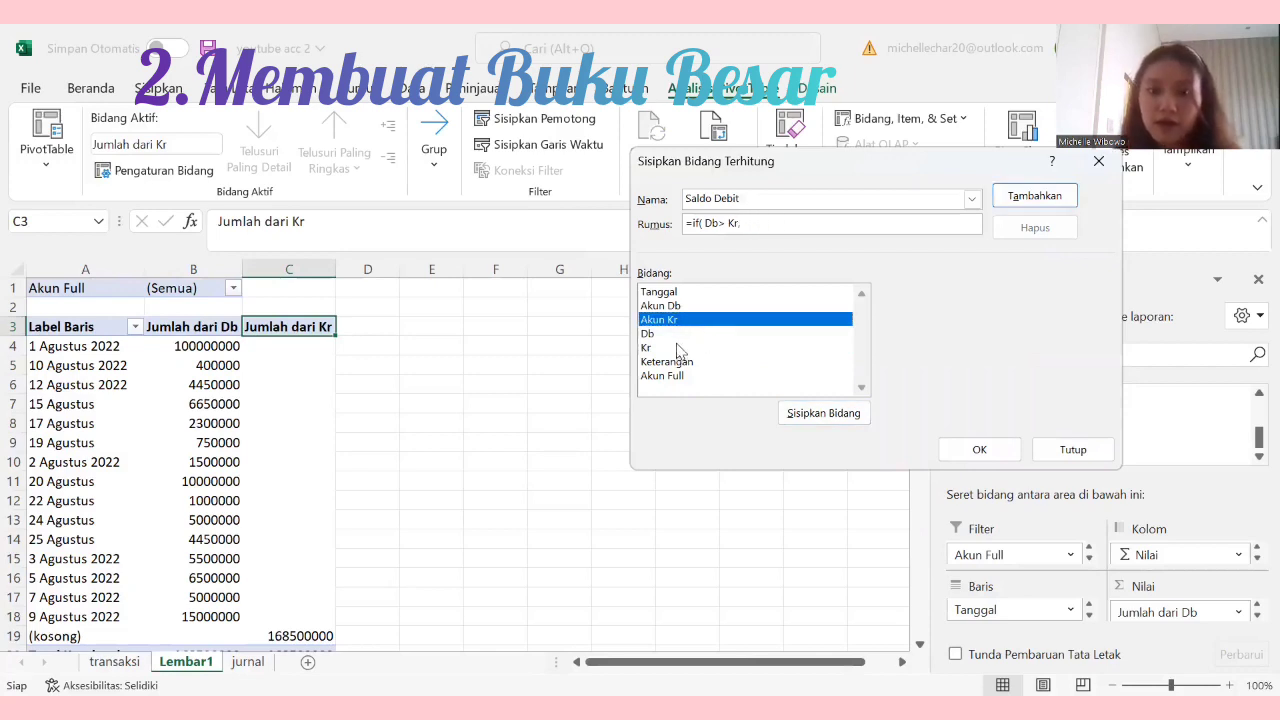
pyautogui.doubleClick(669, 334)
pyautogui.write('-')
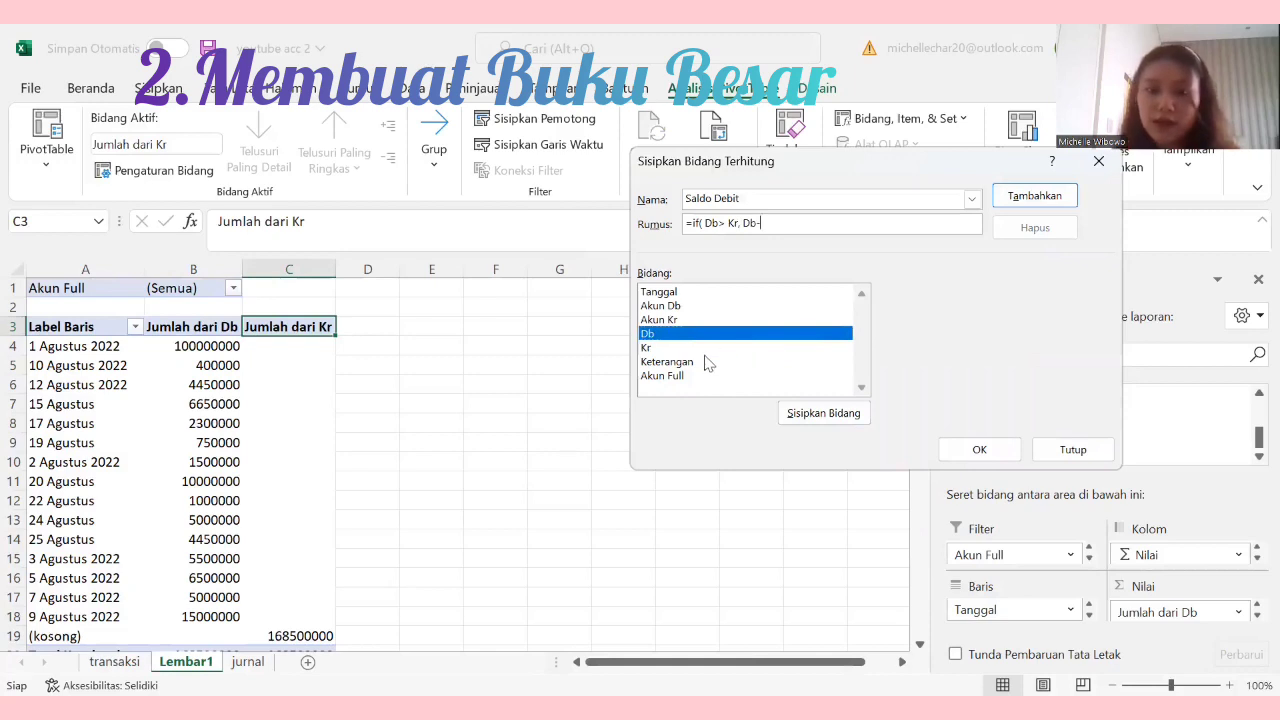
pyautogui.doubleClick(689, 348)
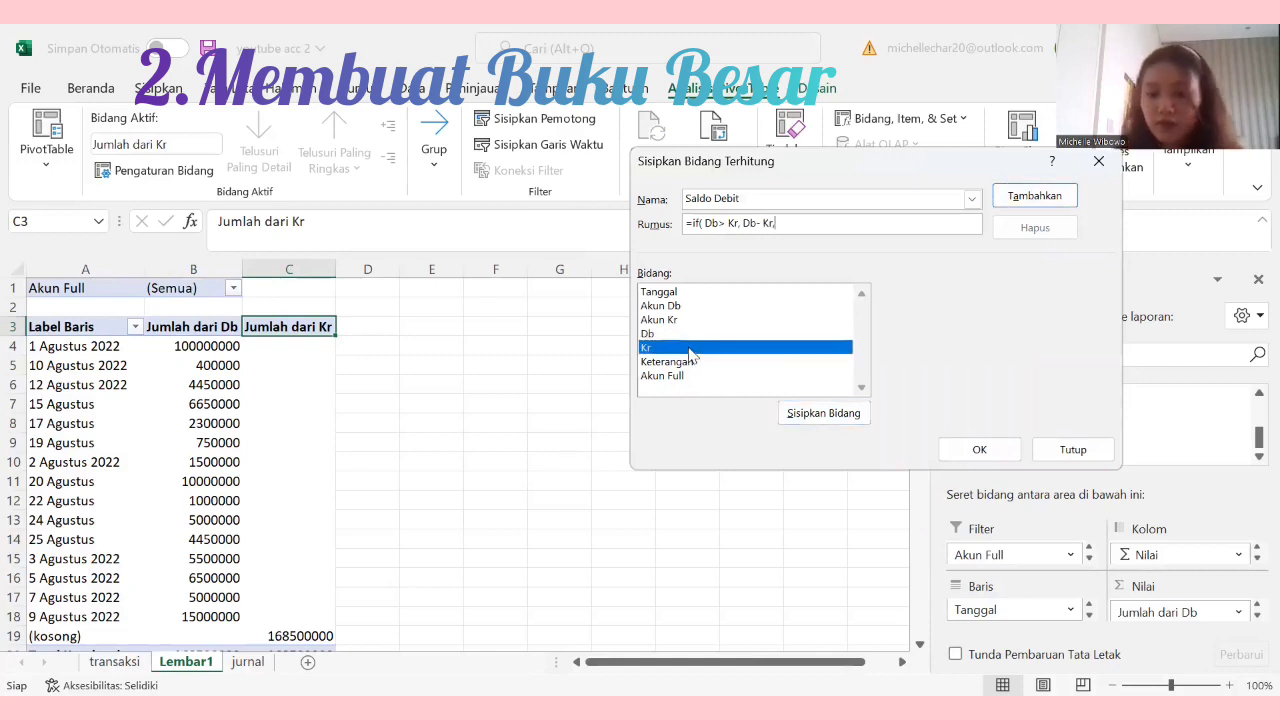
pyautogui.write(',')
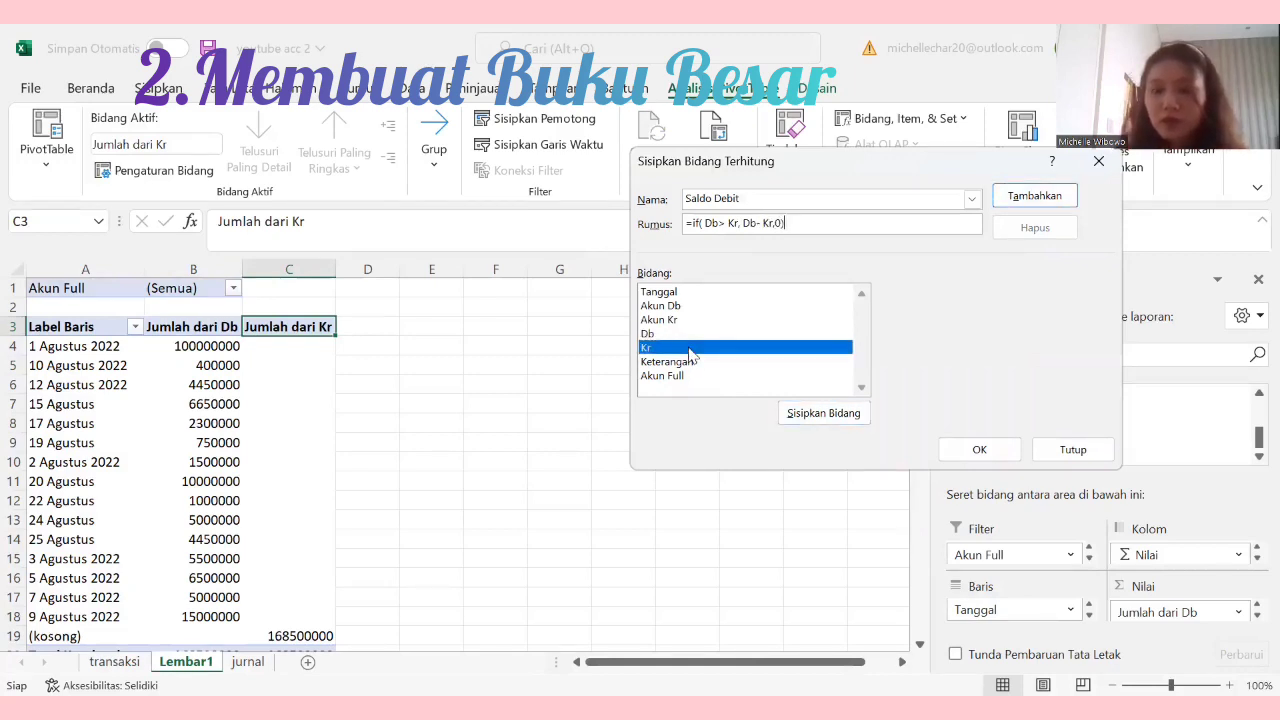
pyautogui.write('0)')
pyautogui.press('Return')
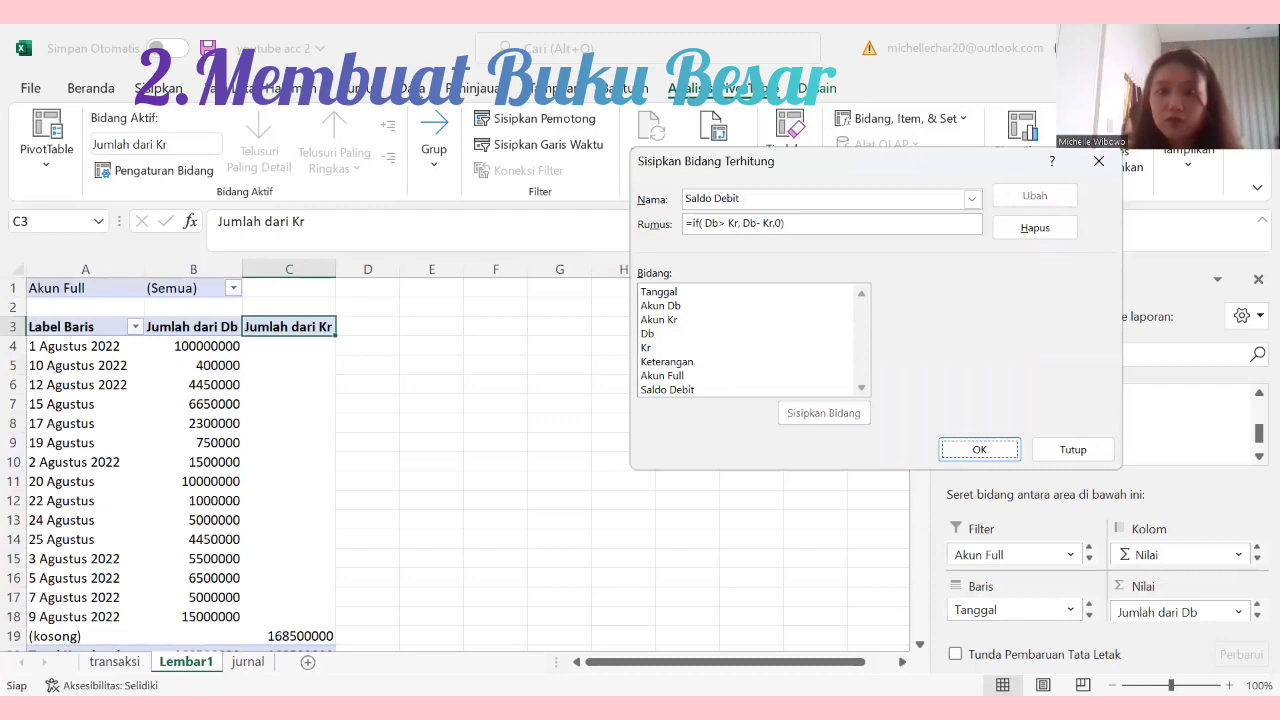
pyautogui.click(960, 450)
pyautogui.click(588, 358)
# Step: Start a second calculated field in the pivot table and name it Saldo Kredit
pyautogui.click(472, 329)
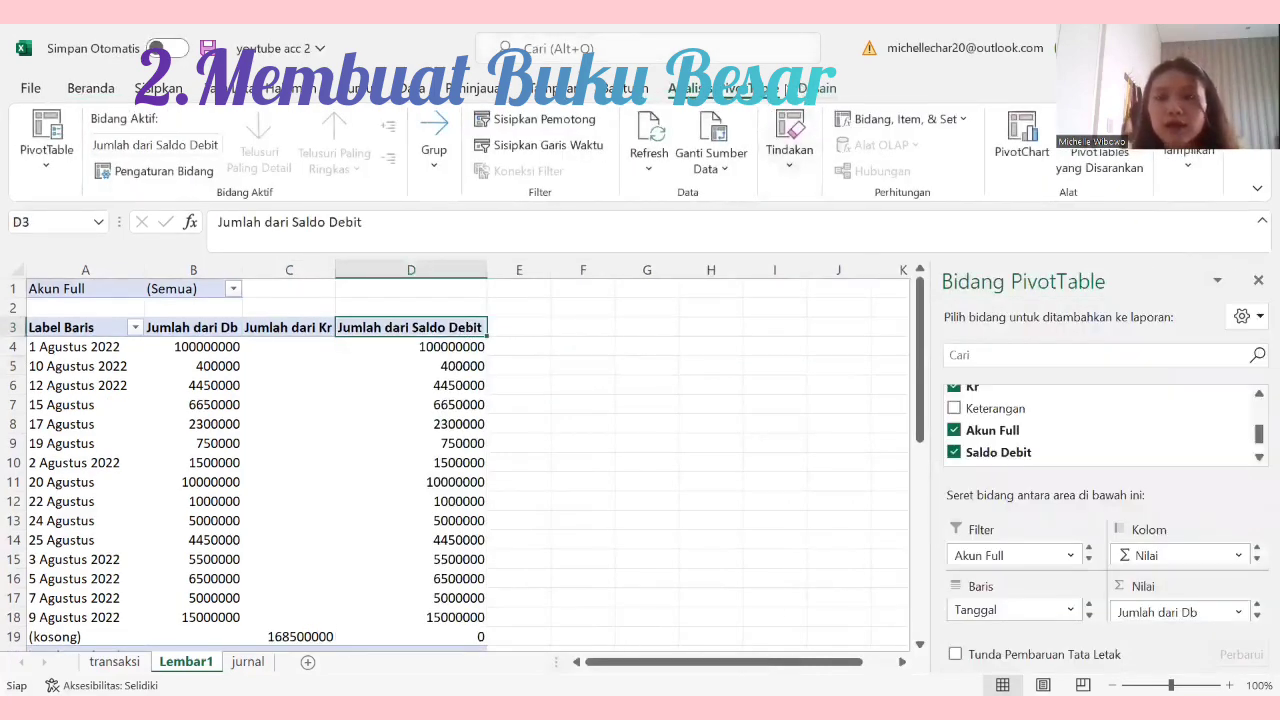
pyautogui.click(857, 119)
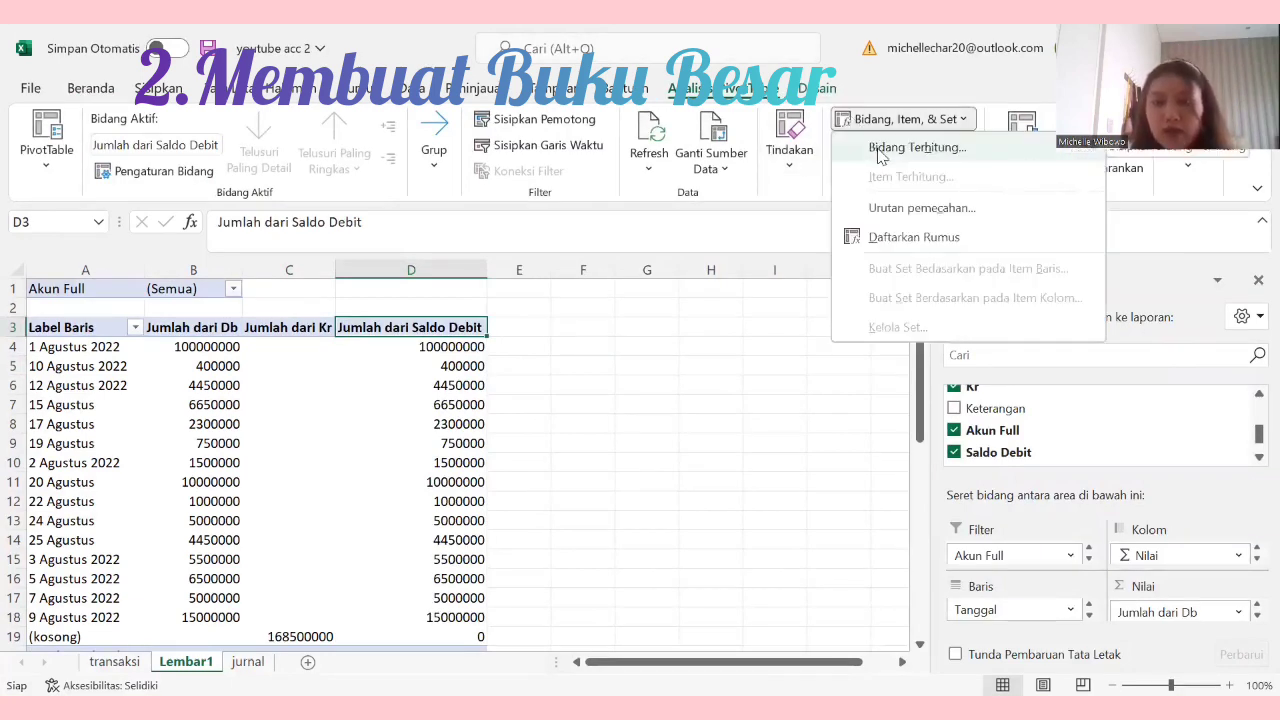
pyautogui.click(880, 150)
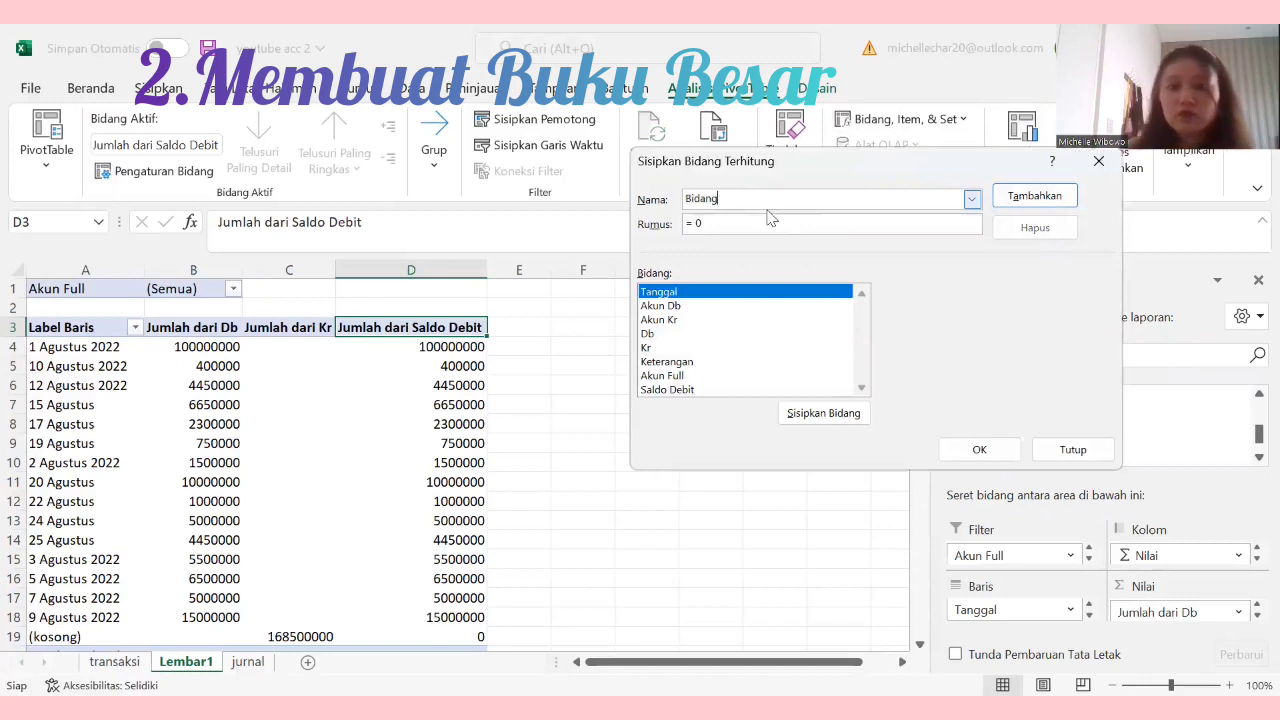
pyautogui.press('BackSpace')
pyautogui.press('BackSpace')
pyautogui.press('BackSpace')
pyautogui.press('BackSpace')
pyautogui.press('BackSpace')
pyautogui.press('BackSpace')
pyautogui.write('Saldo Kredit')
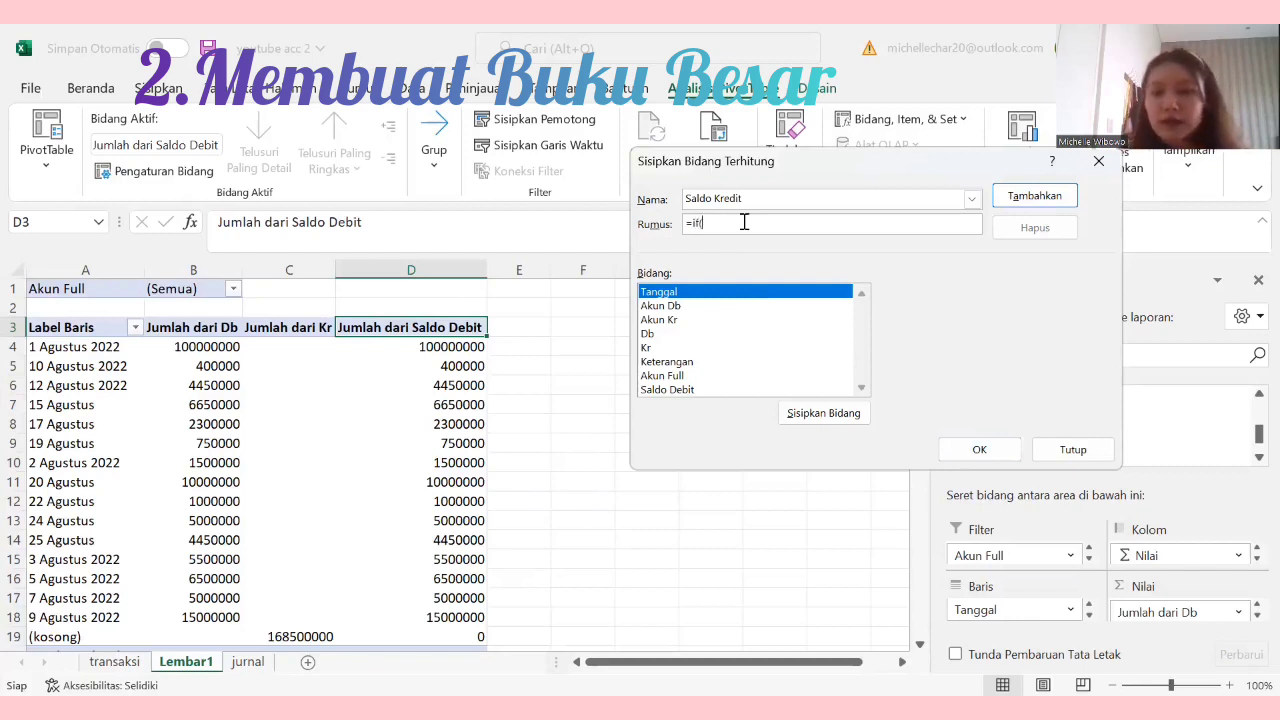
# Step: Give Saldo Kredit the formula =if(Db<Kr, Kr-Db, 0) and add the calculated field to the pivot table
pyautogui.doubleClick(658, 334)
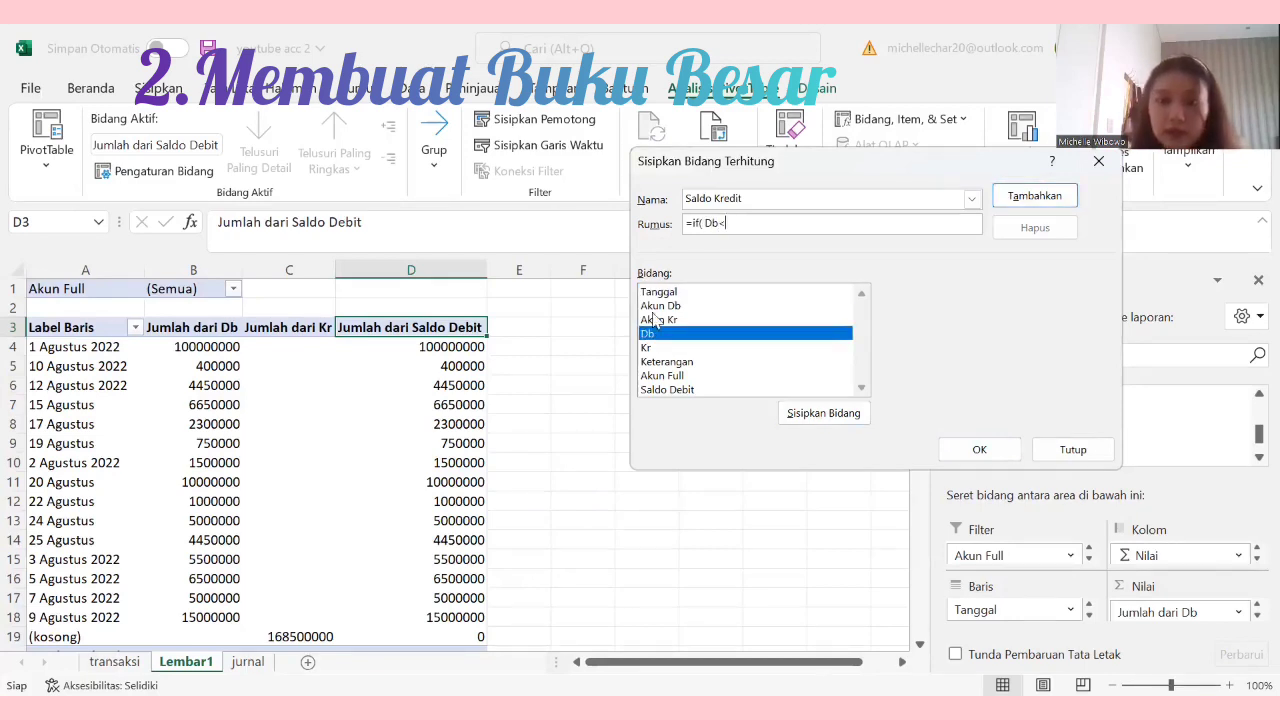
pyautogui.doubleClick(681, 348)
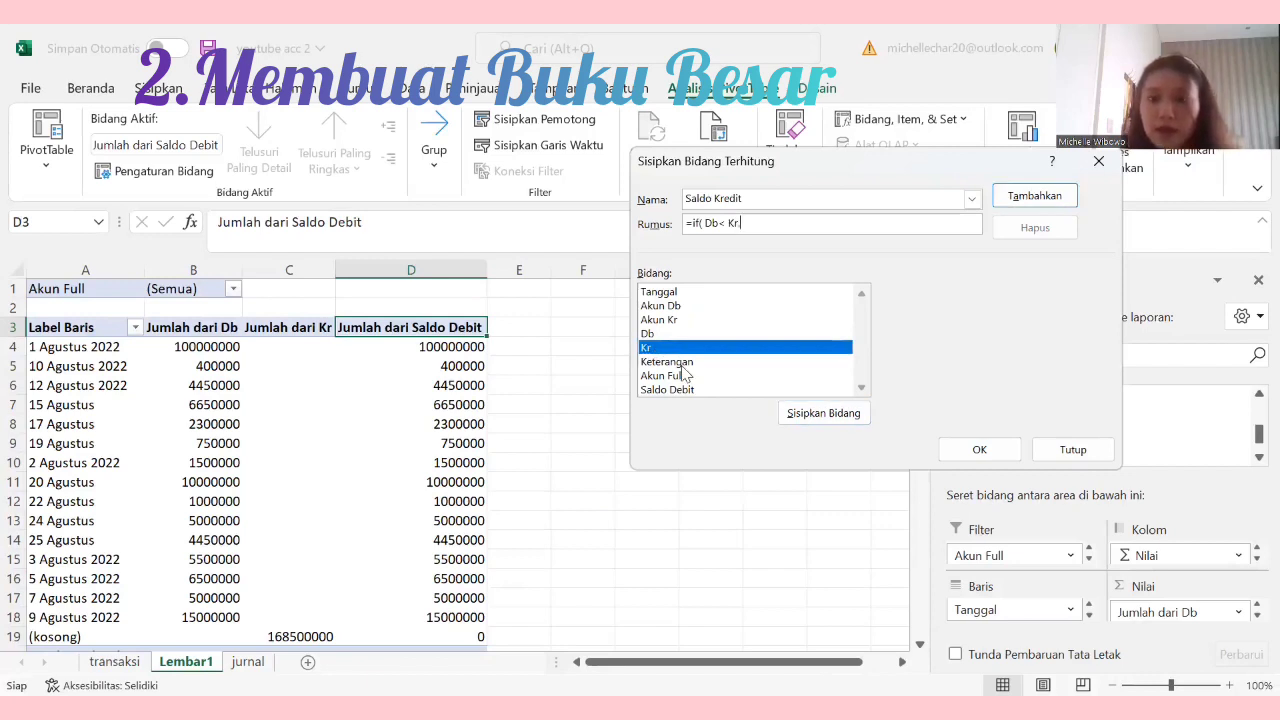
pyautogui.write(',')
pyautogui.doubleClick(705, 336)
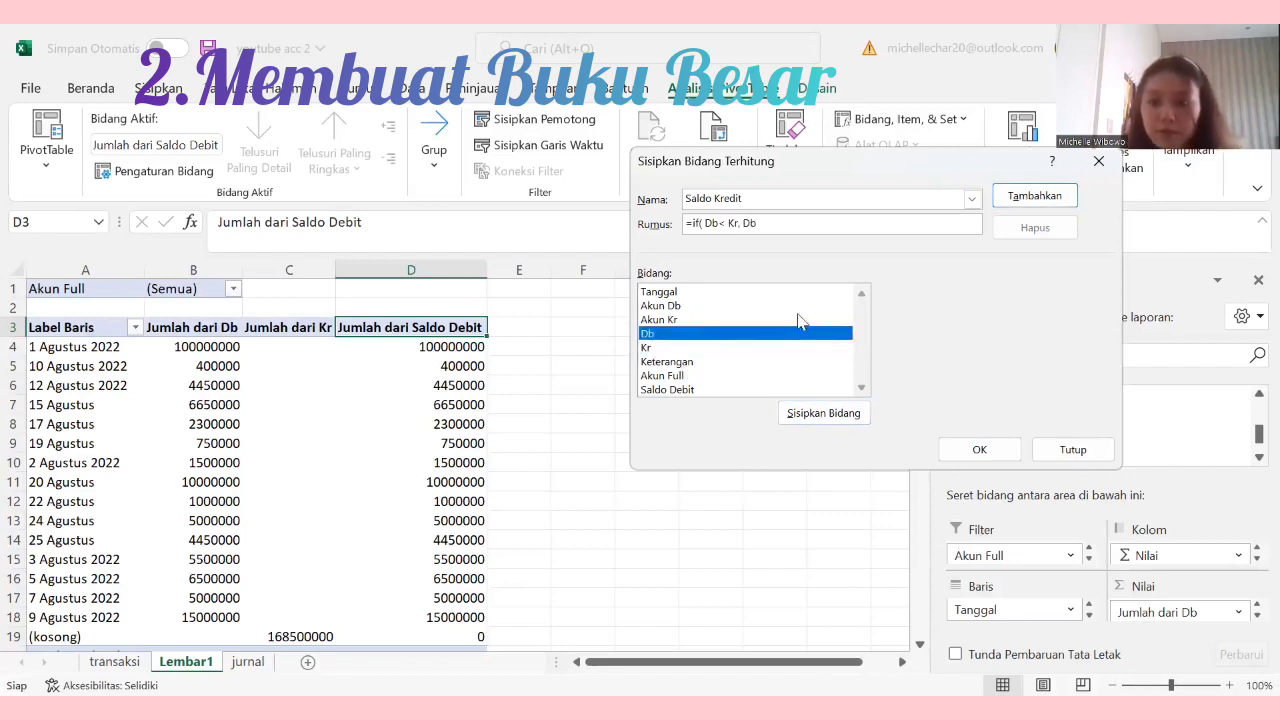
pyautogui.press('BackSpace')
pyautogui.press('BackSpace')
pyautogui.press('BackSpace')
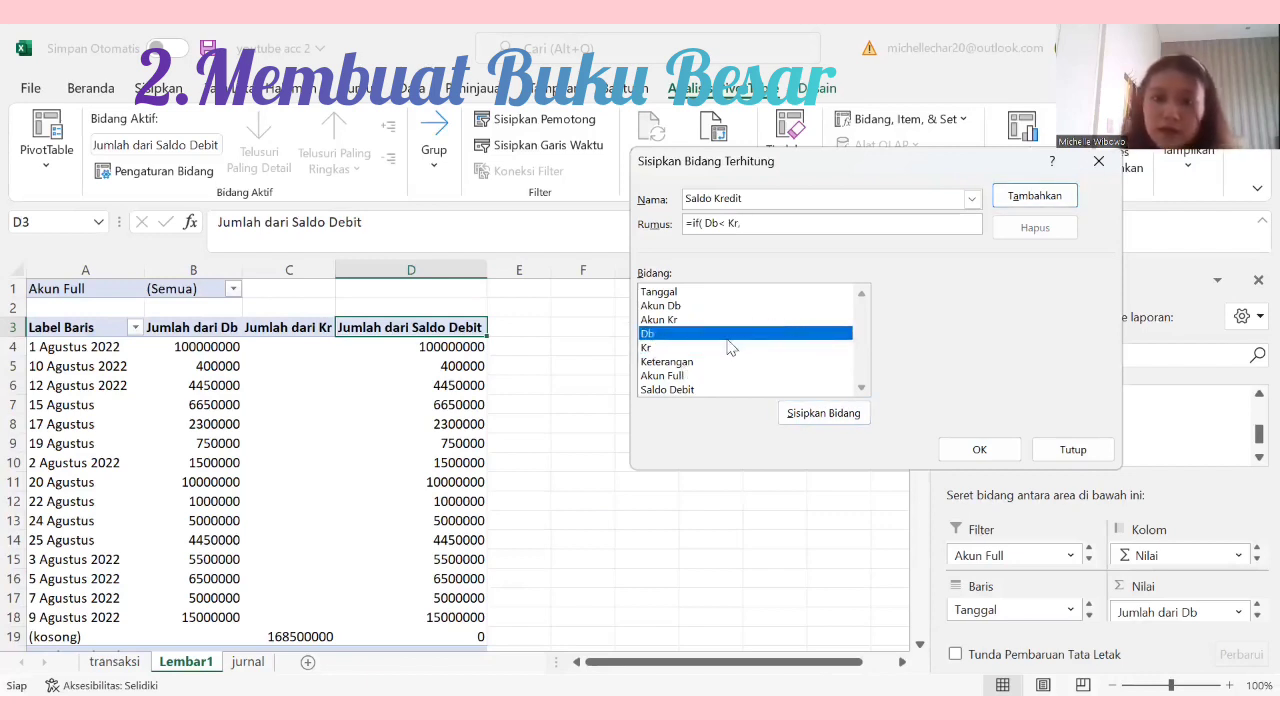
pyautogui.doubleClick(682, 347)
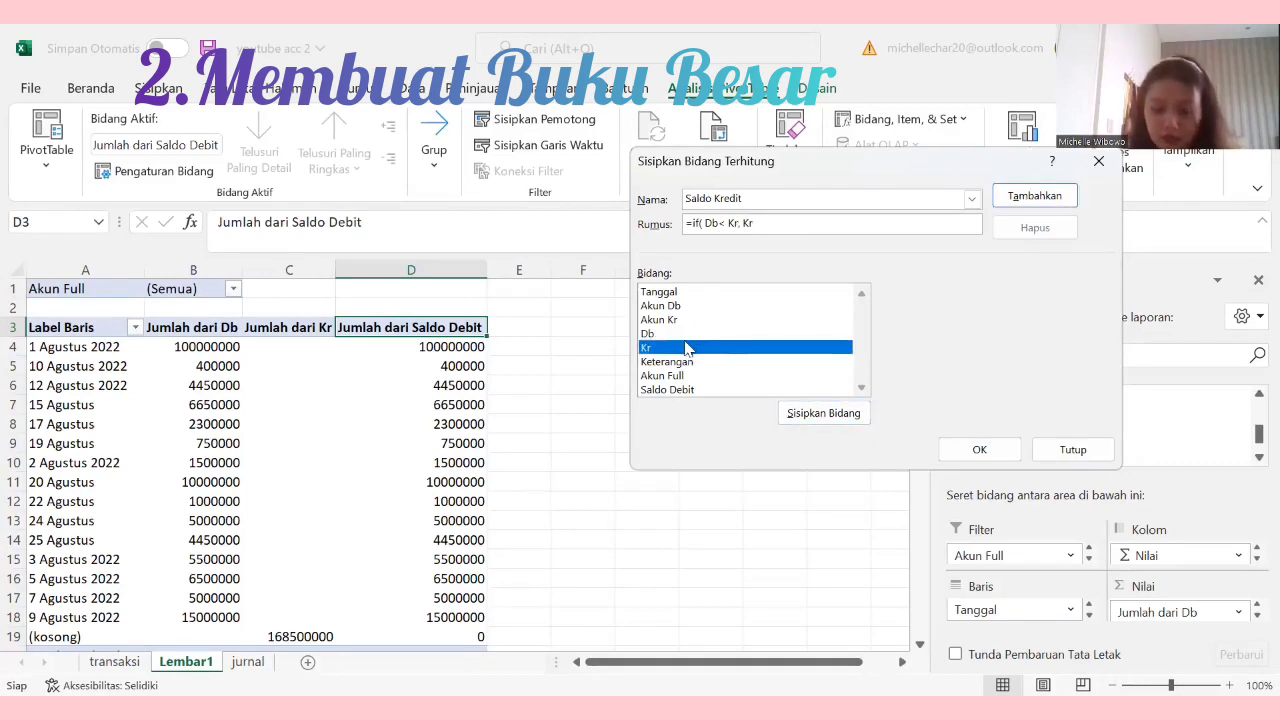
pyautogui.doubleClick(710, 334)
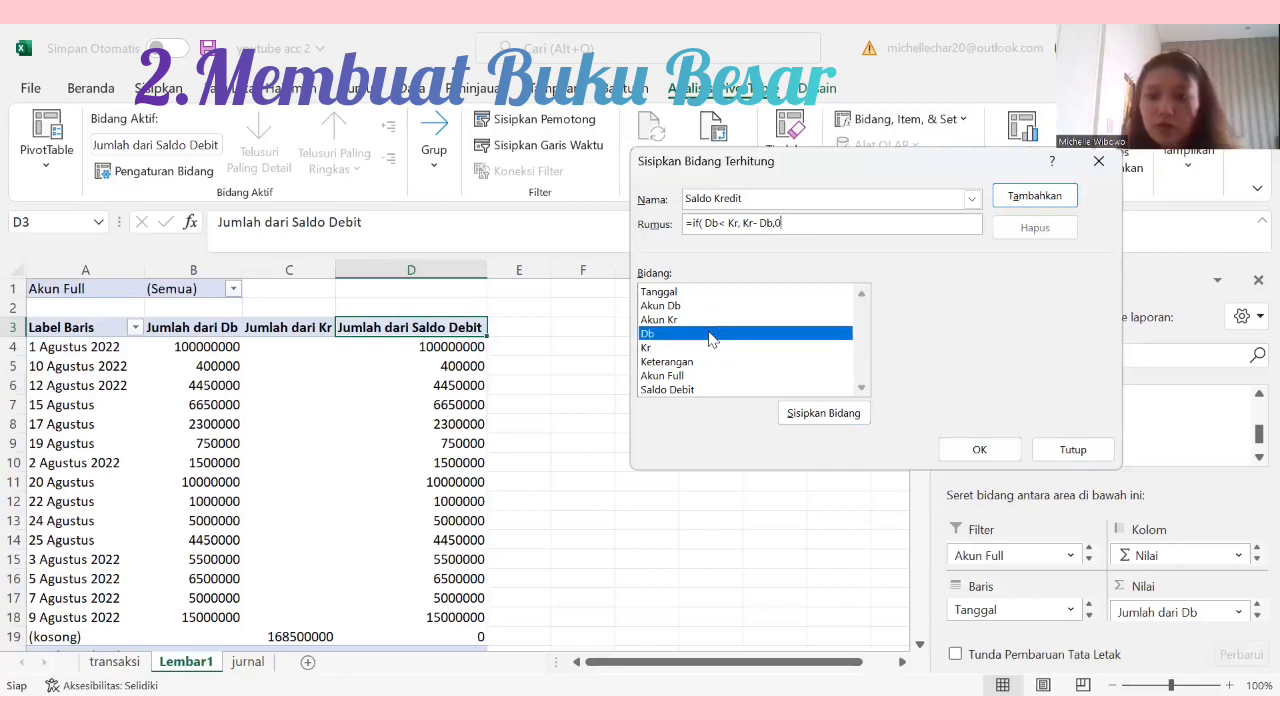
pyautogui.click(980, 449)
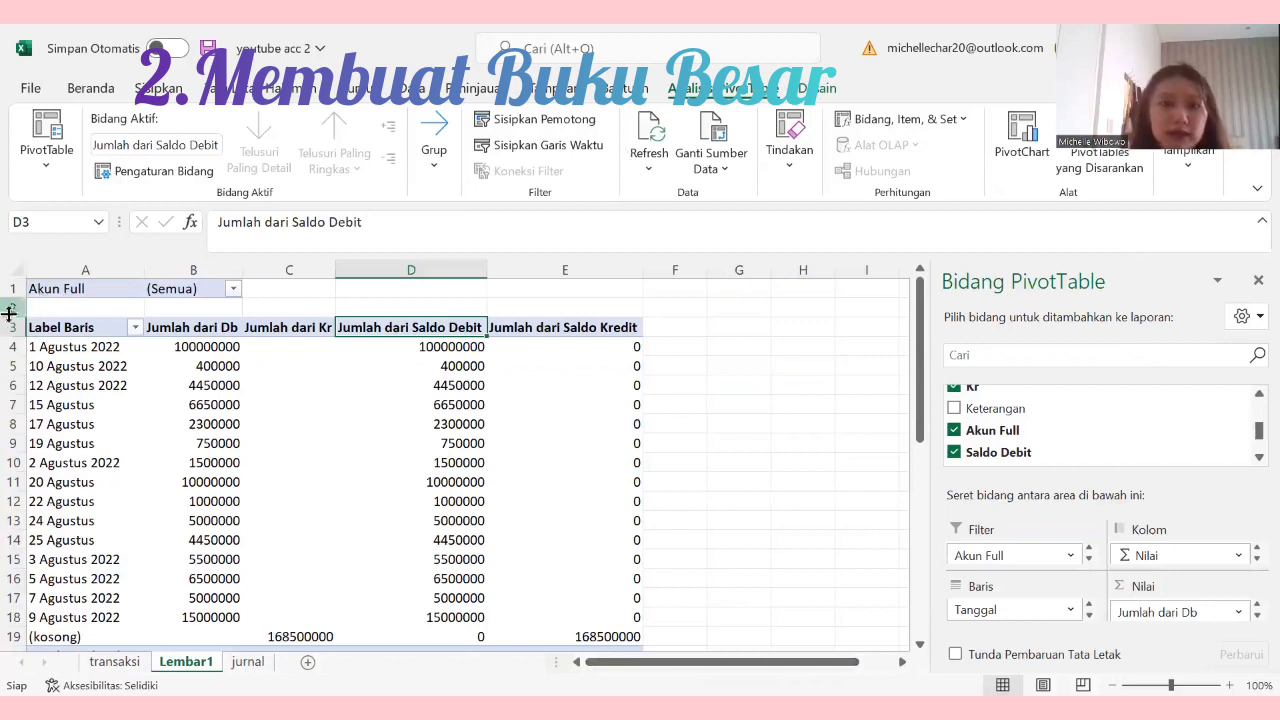
# Step: Move the whole pivot table one column right and one row down so its Akun Full filter starts in B2
pyautogui.click(102, 293)
pyautogui.moveTo(108, 301); pyautogui.dragTo(535, 465)
pyautogui.click(790, 465)
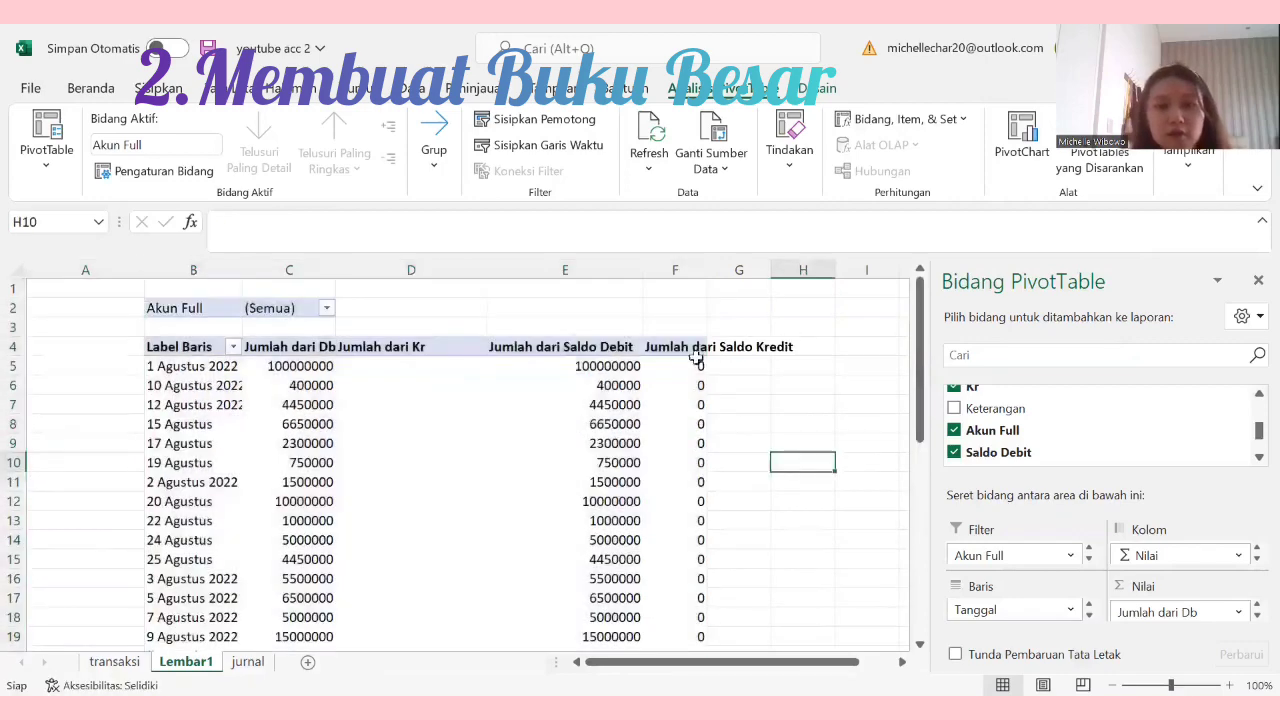
# Step: Rename the pivot table's row label header in B4 to Tanggal
pyautogui.click(192, 347)
pyautogui.press('BackSpace')
pyautogui.write('Tangg')
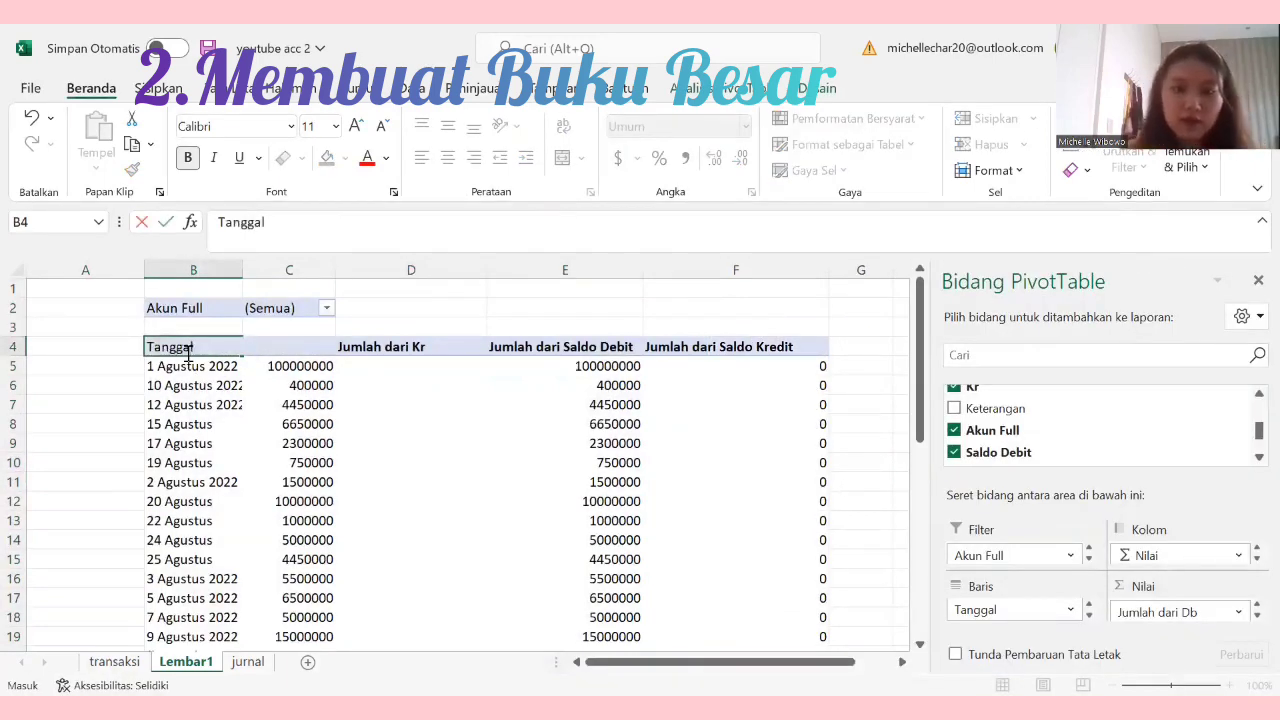
pyautogui.write('al')
pyautogui.click(292, 365)
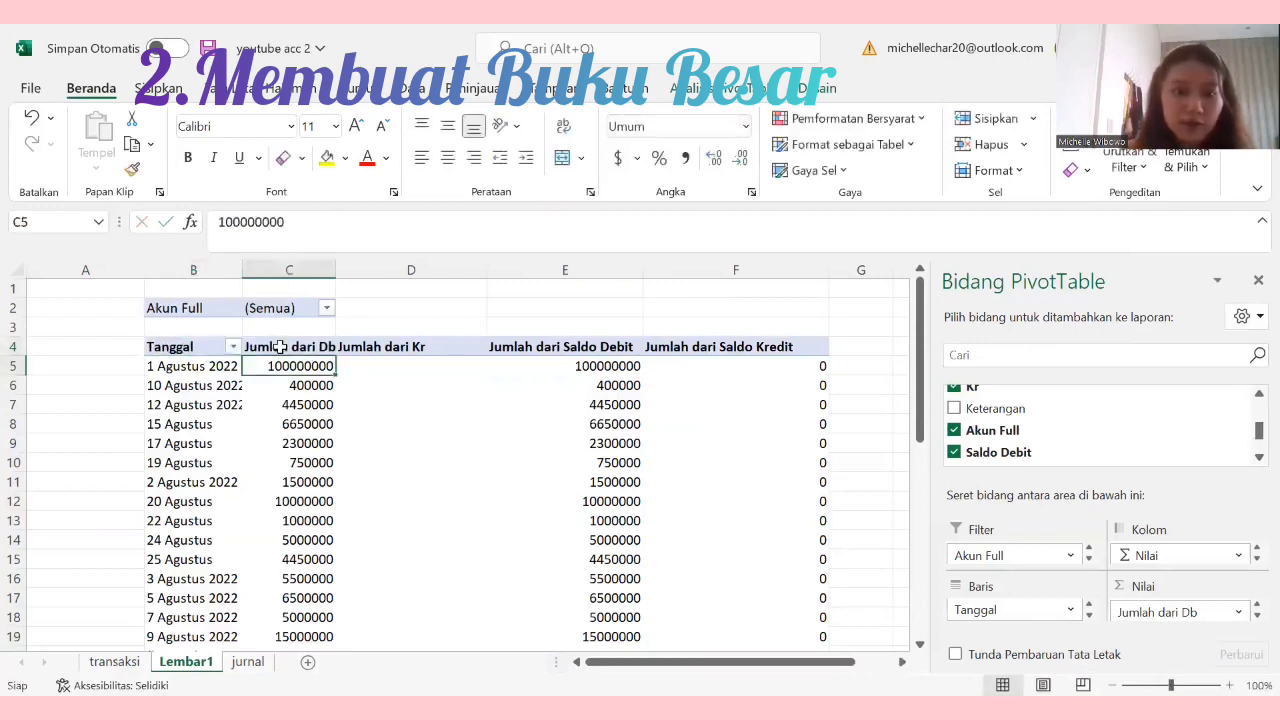
# Step: Rename the pivot table's Db and Kr value headers to Debit and Kredit
pyautogui.click(281, 347)
pyautogui.press('BackSpace')
pyautogui.write('De')
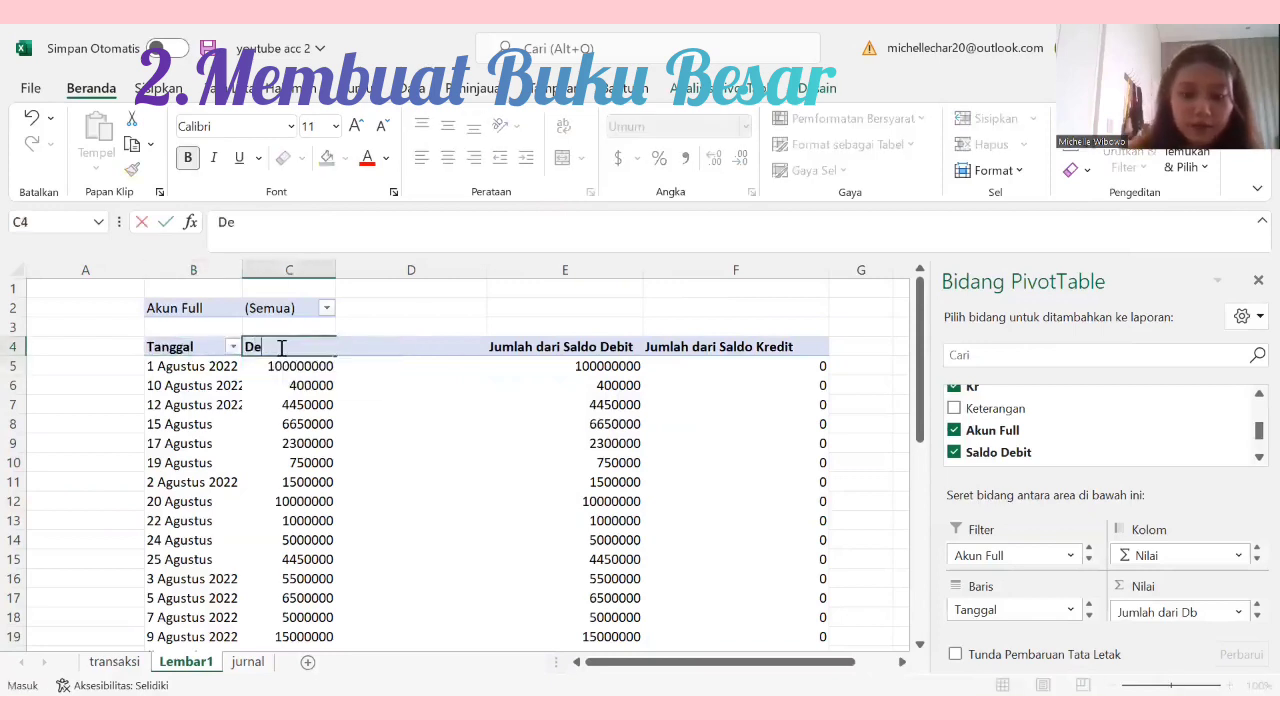
pyautogui.write('bit')
pyautogui.click(403, 366)
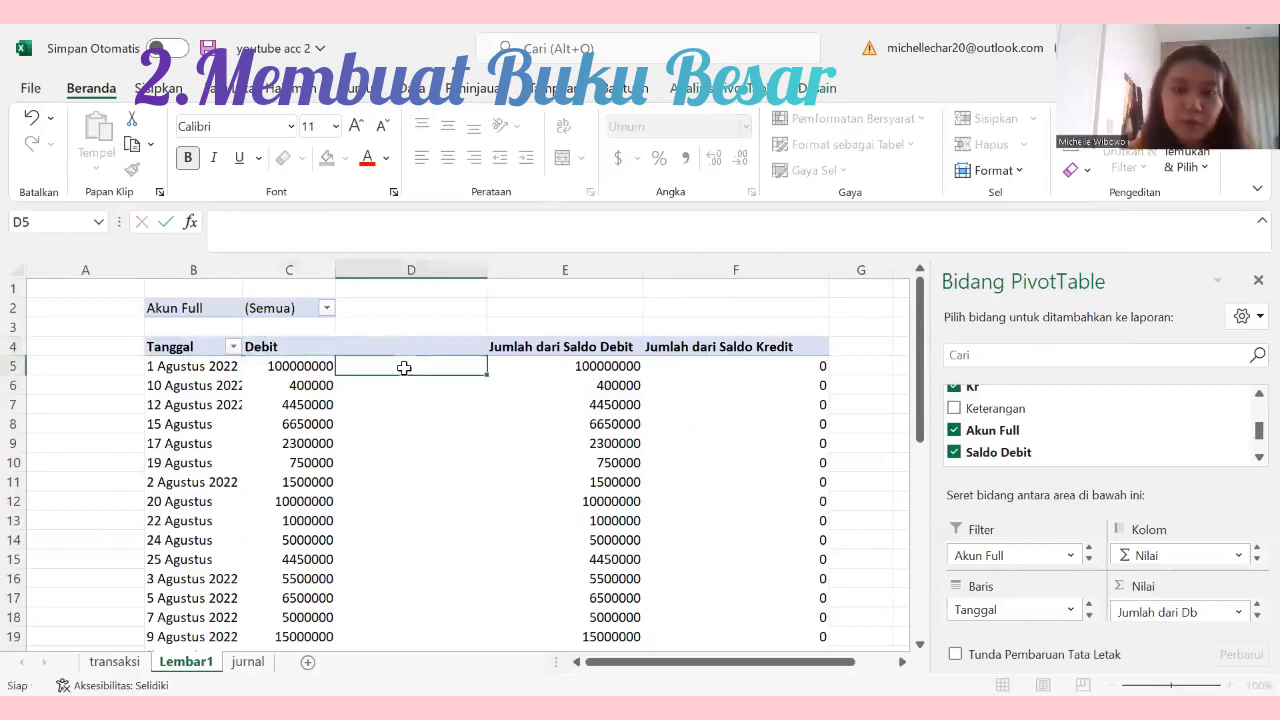
pyautogui.click(400, 347)
pyautogui.write('K')
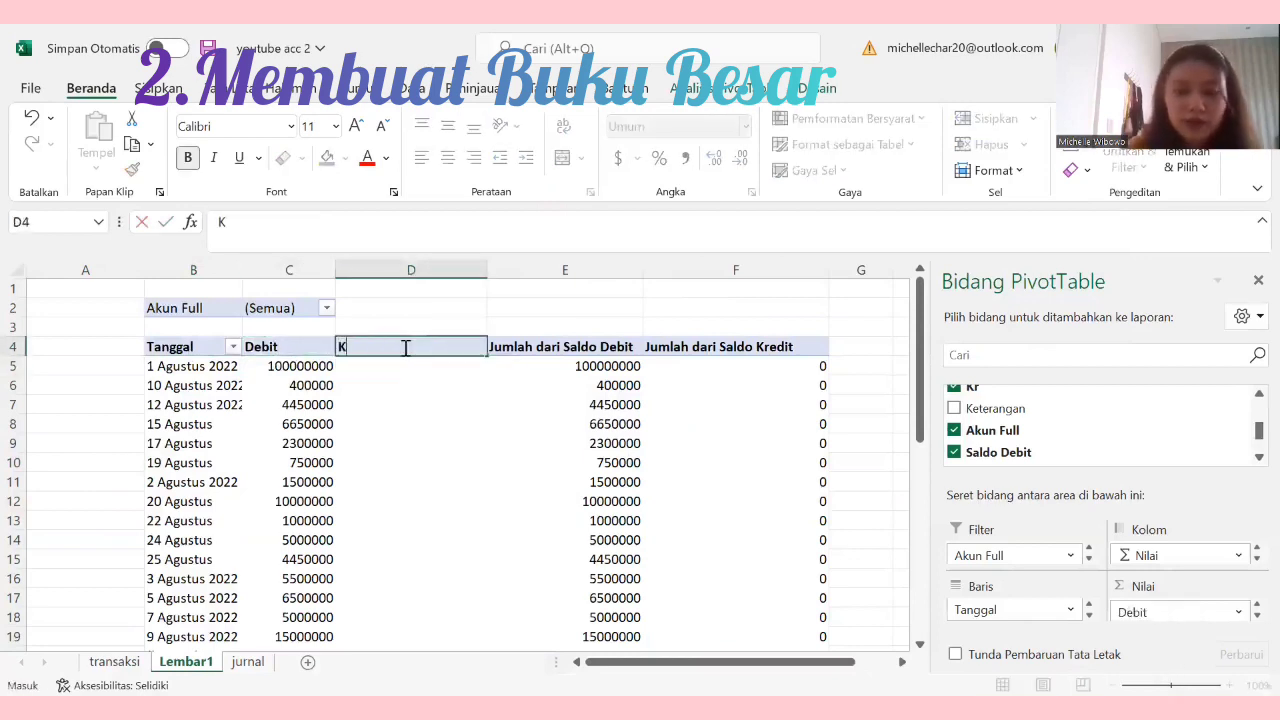
pyautogui.write('redit')
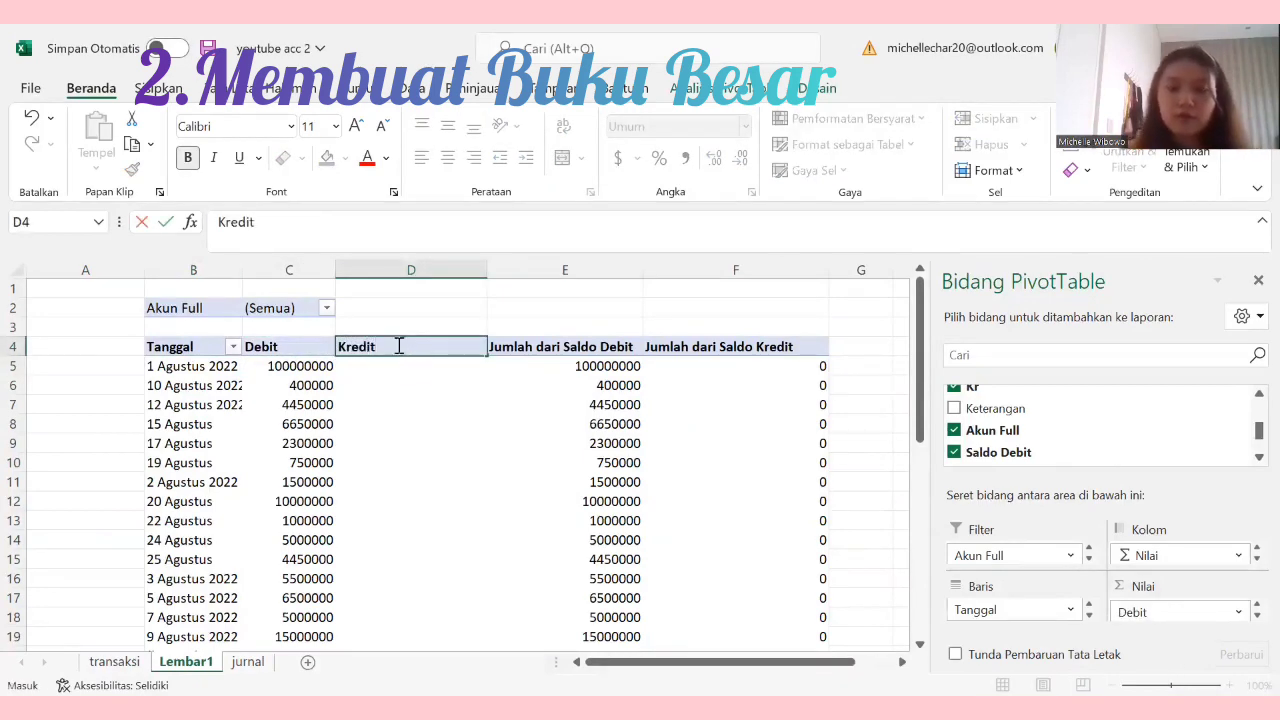
# Step: Rename the pivot table's header in E4 to "Saldo Debit." with a trailing period, distinguishing it from the calculated field's name
pyautogui.click(564, 346)
pyautogui.press('BackSpace')
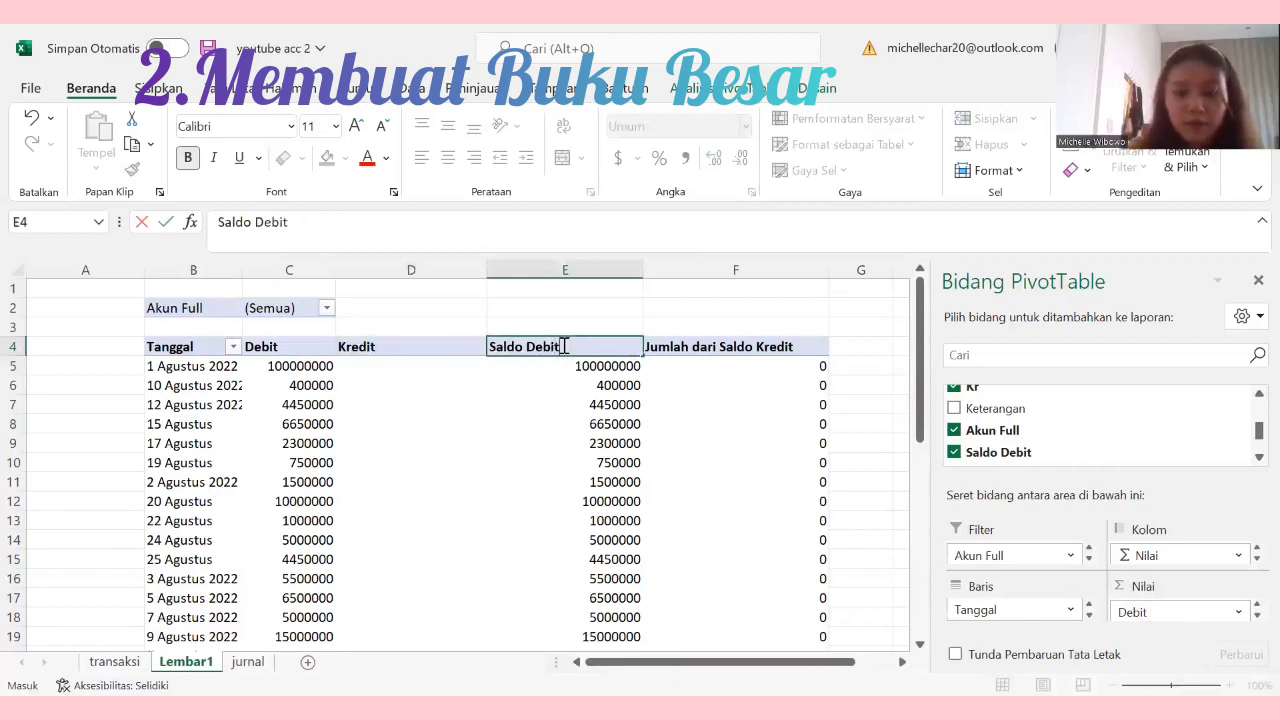
pyautogui.write('Saldo Debit')
pyautogui.press('Return')
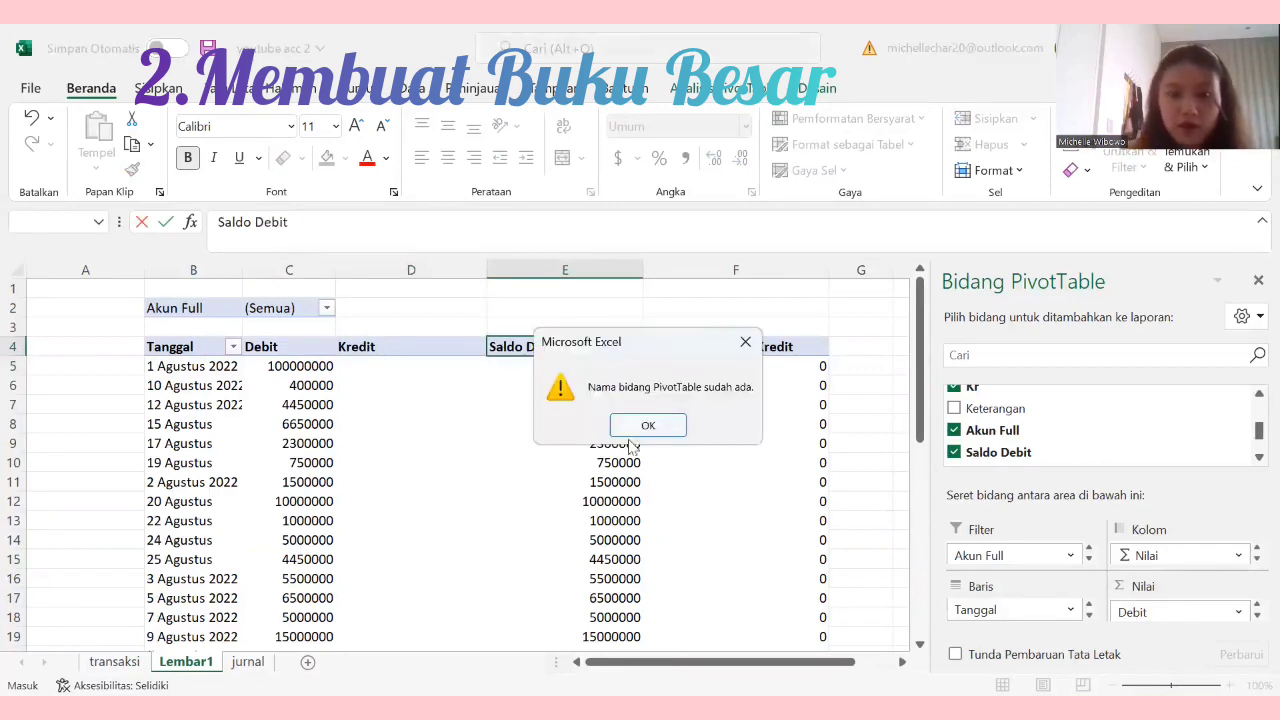
pyautogui.click(647, 426)
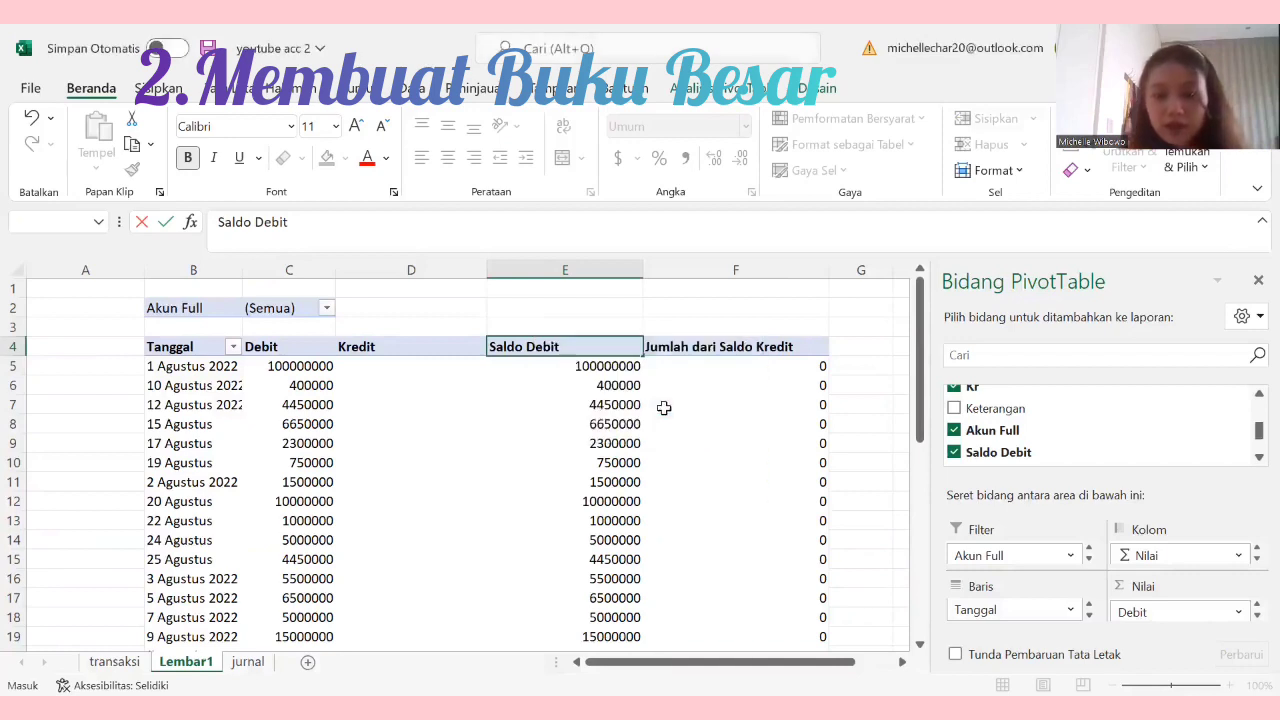
pyautogui.write('.')
pyautogui.press('Return')
# Step: Rename the pivot table's header in F4 to "Saldo Kredit." with a trailing period
pyautogui.click(742, 347)
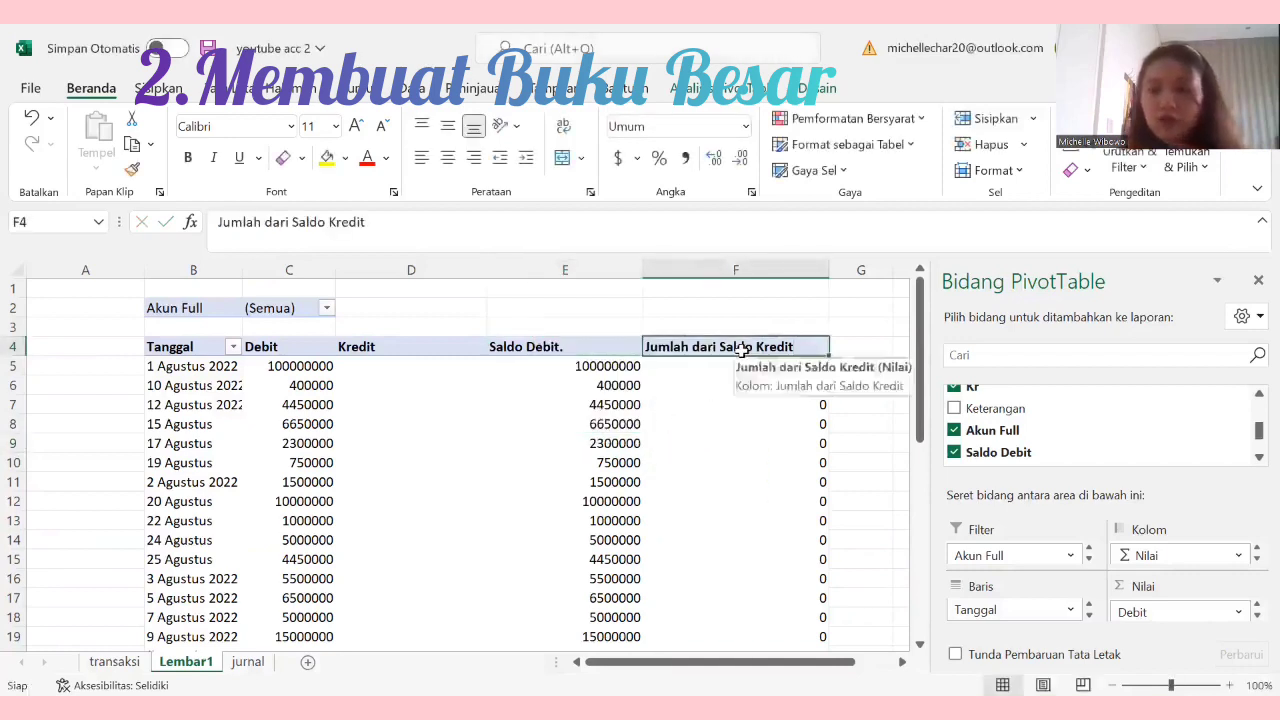
pyautogui.press('BackSpace')
pyautogui.write('Sal')
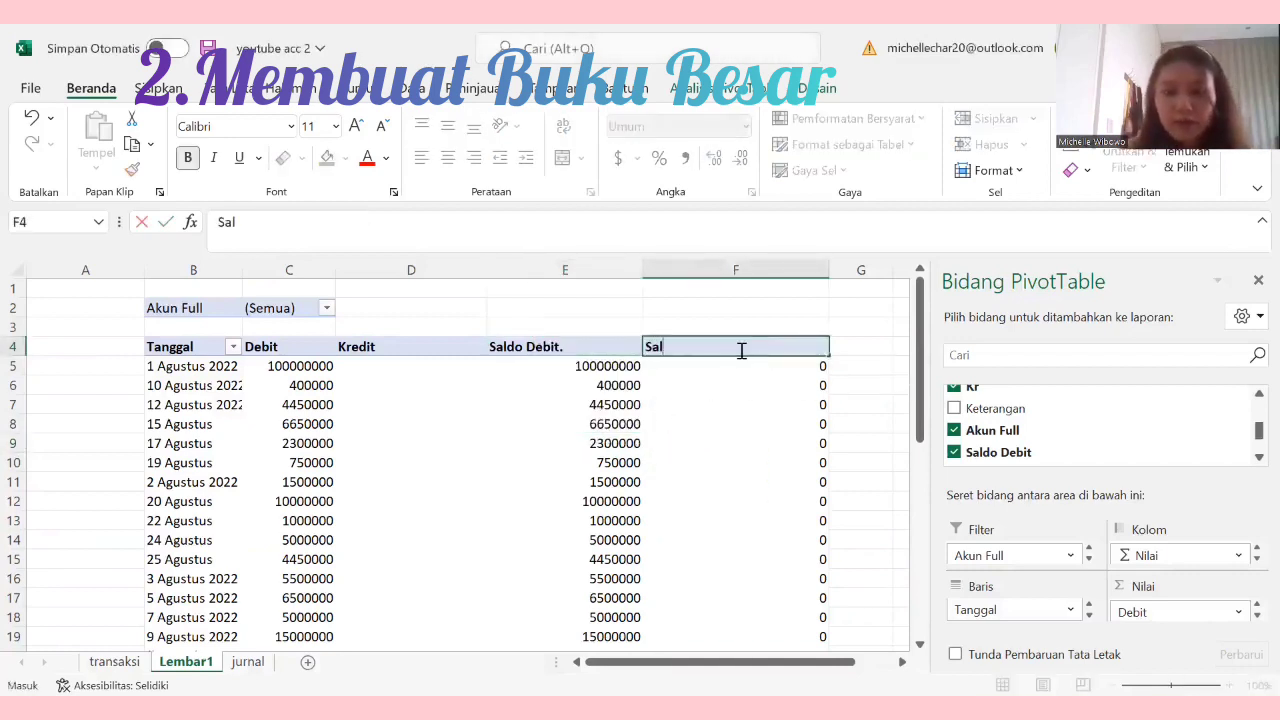
pyautogui.write('fo')
pyautogui.press('BackSpace')
pyautogui.press('BackSpace')
pyautogui.write('d')
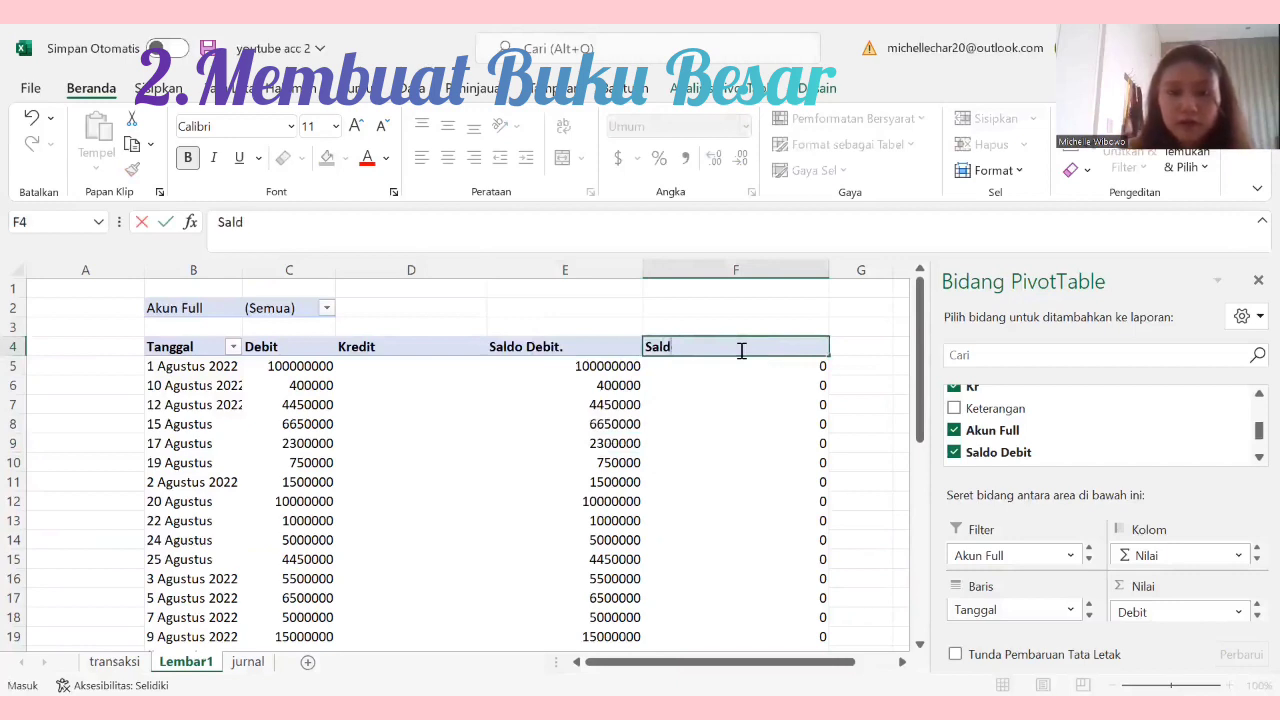
pyautogui.write('o Kredit.')
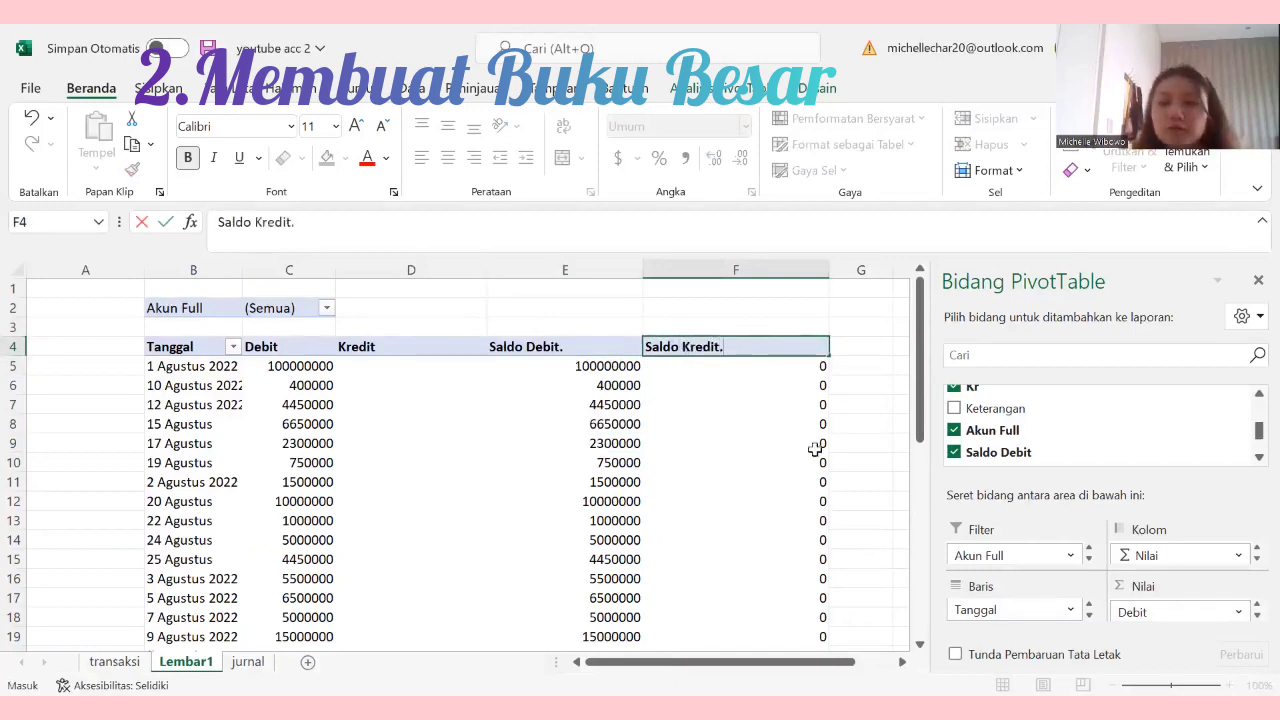
pyautogui.scroll(-1, 800, 462)
pyautogui.click(780, 478)
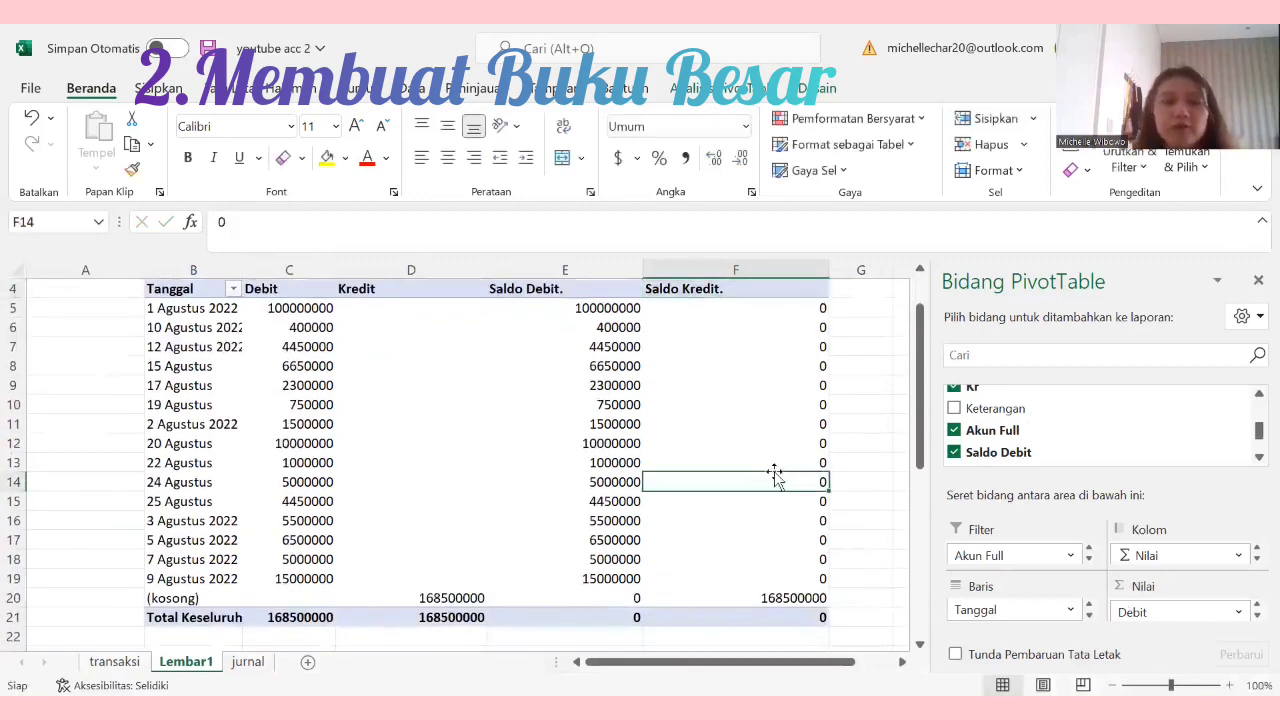
# Step: Filter the pivot table's Akun Full field to the 11 Kas account
pyautogui.scroll(1, 600, 400)
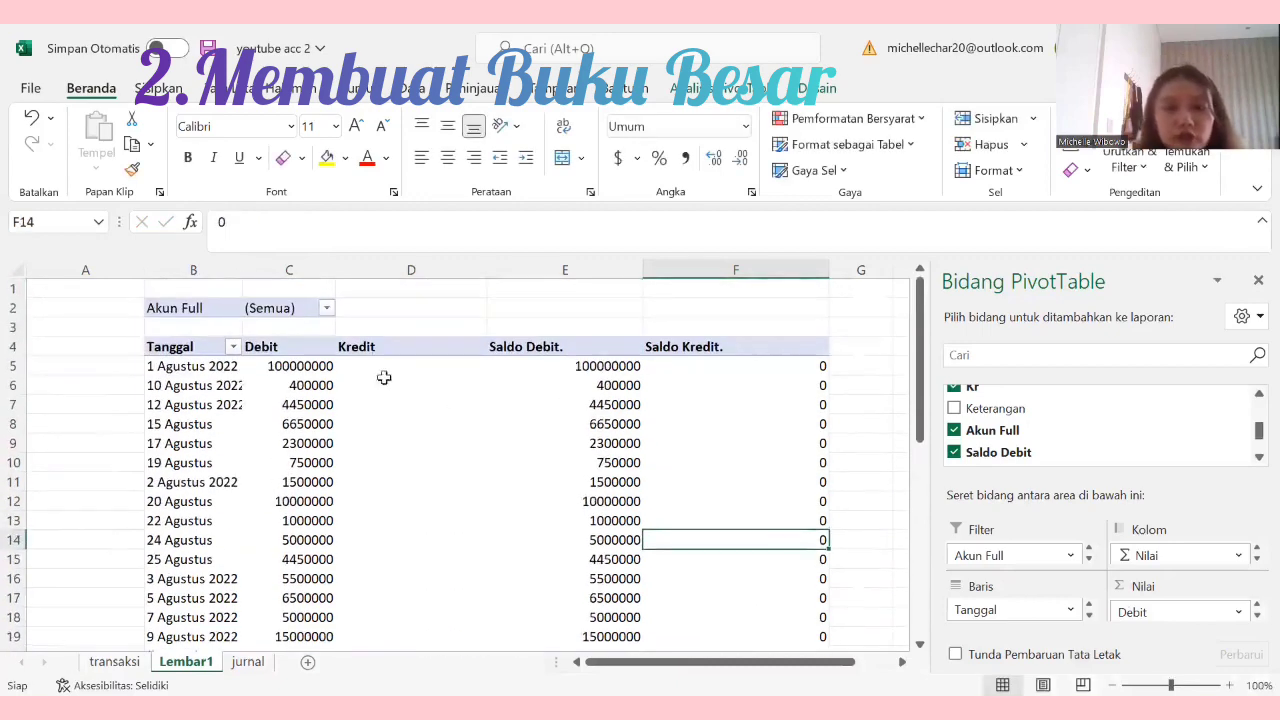
pyautogui.click(326, 308)
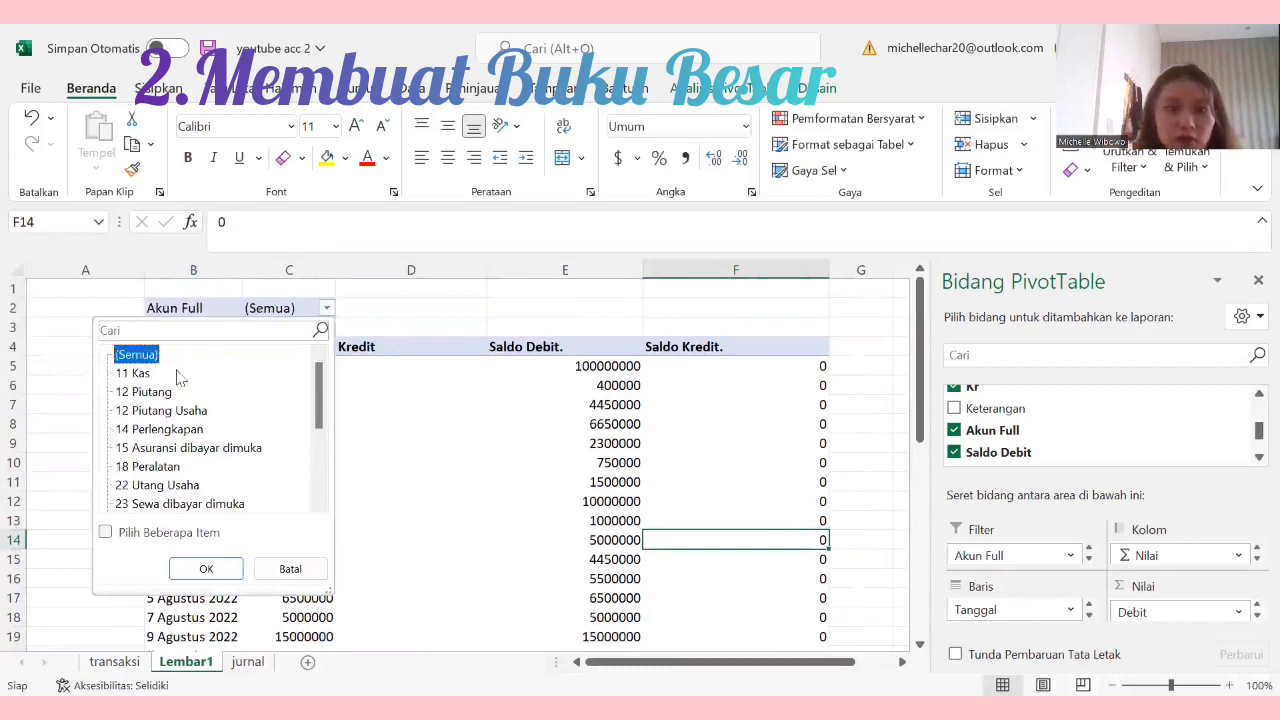
pyautogui.click(140, 374)
pyautogui.click(182, 576)
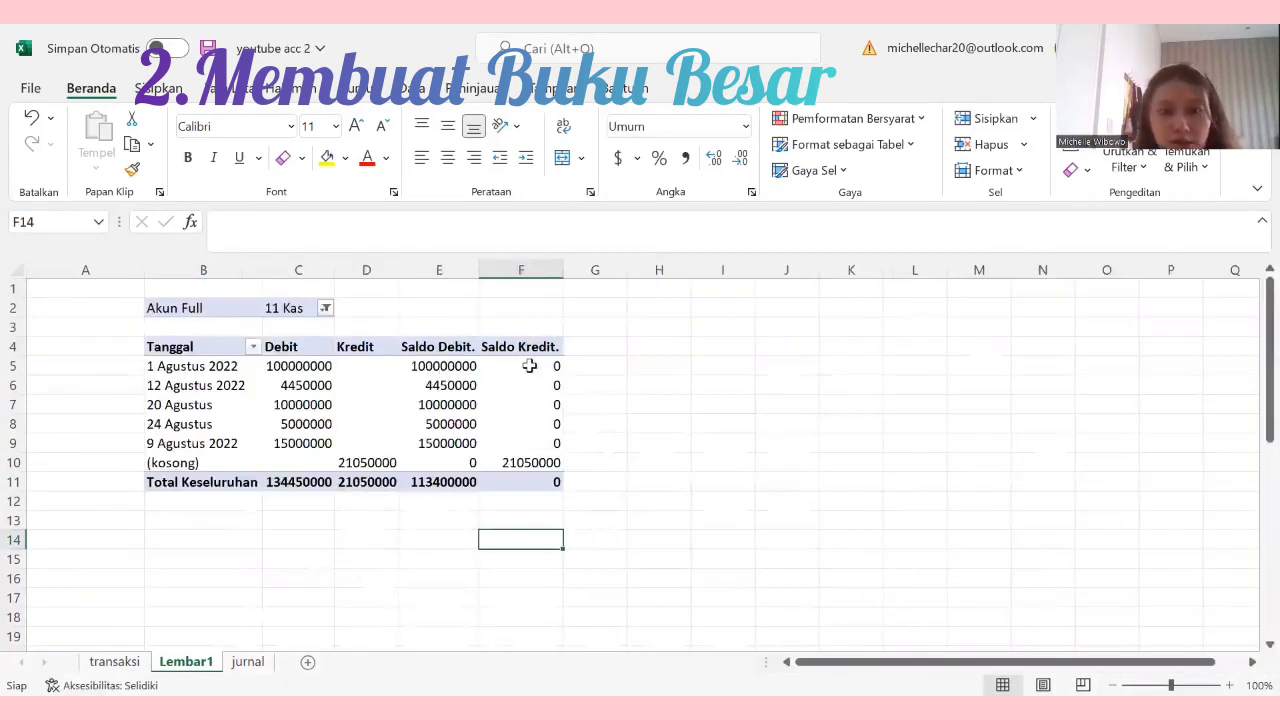
# Step: Hide the Saldo Kredit. values in F5:F10 by setting their font colour to white
pyautogui.moveTo(525, 367); pyautogui.dragTo(530, 462)
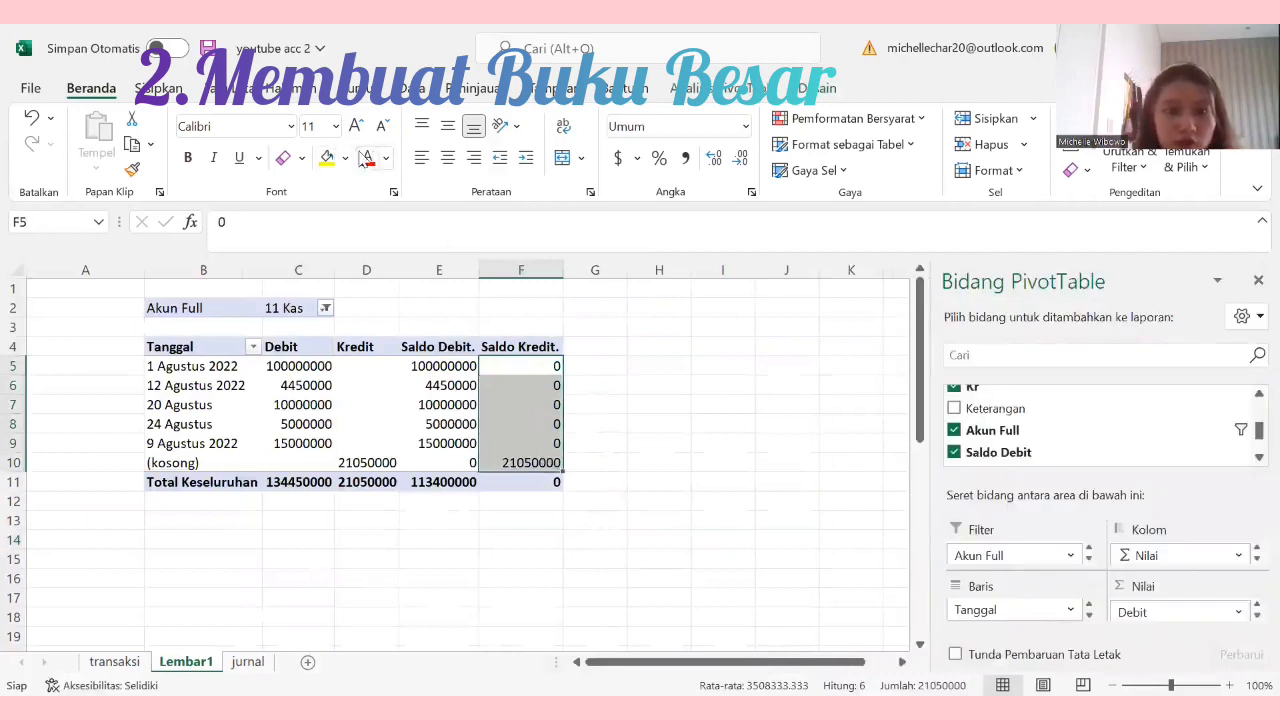
pyautogui.click(386, 158)
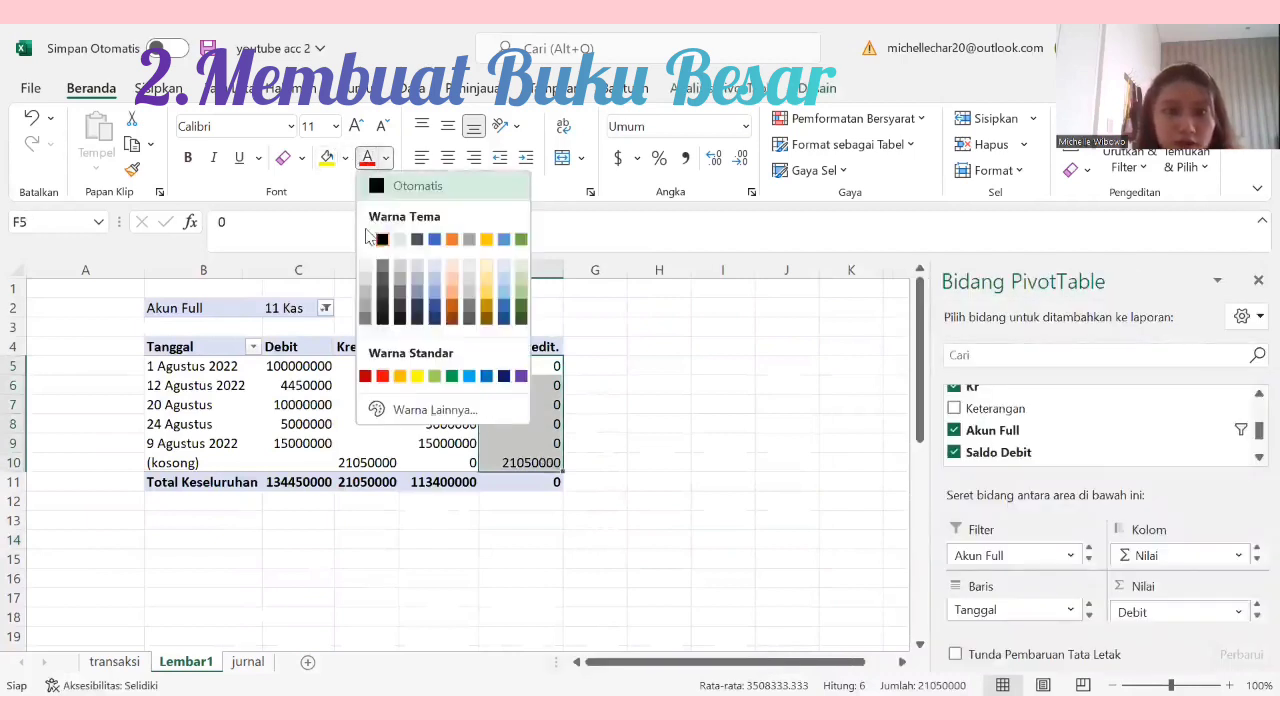
pyautogui.click(372, 238)
pyautogui.click(659, 462)
pyautogui.moveTo(502, 383); pyautogui.dragTo(543, 463)
pyautogui.click(634, 500)
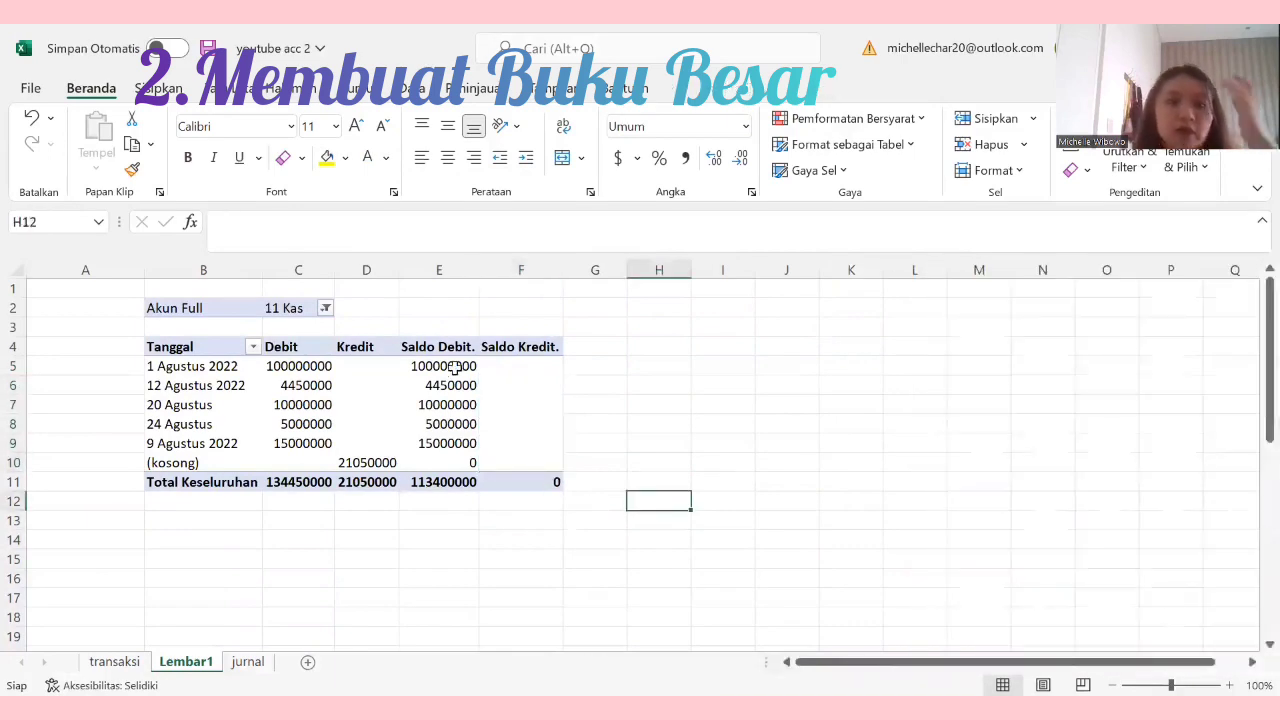
# Step: Copy the whole pivot table in B2:F11 and paste copies of it at H2 and N2
pyautogui.click(205, 311)
pyautogui.moveTo(277, 317); pyautogui.dragTo(543, 479)
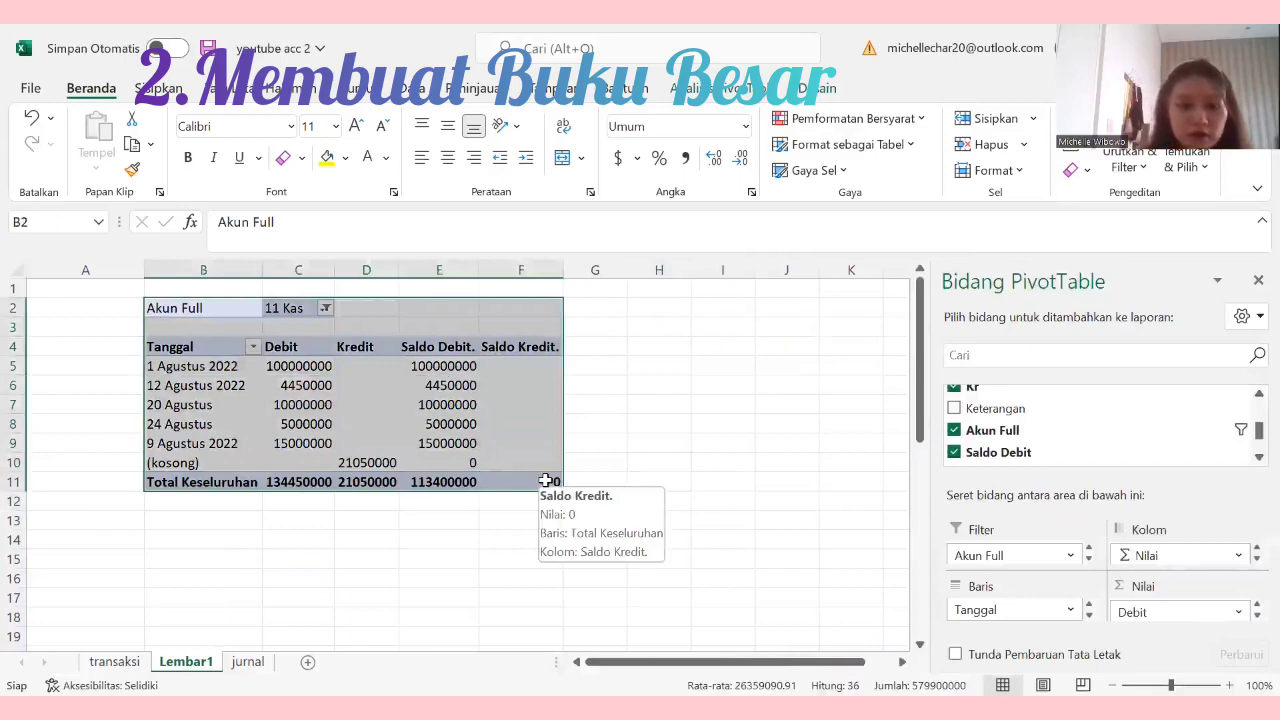
pyautogui.hotkey('ctrl', 'c')
pyautogui.click(670, 311)
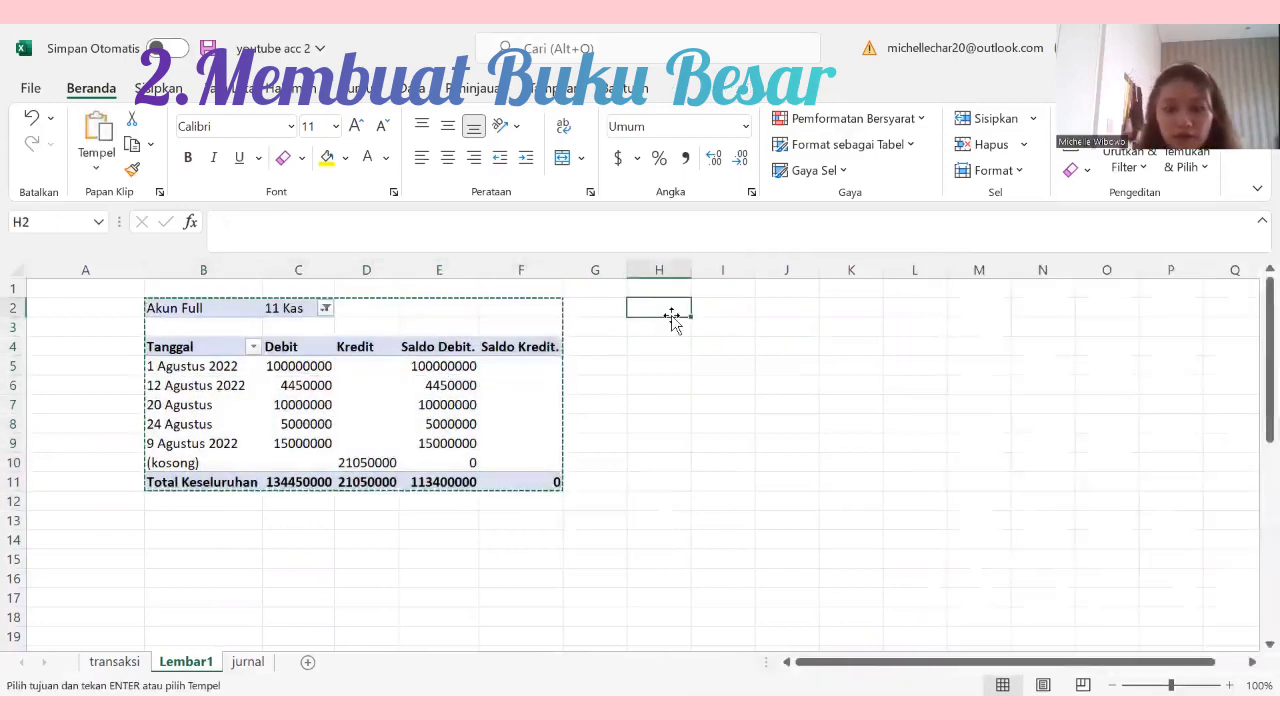
pyautogui.hotkey('ctrl', 'v')
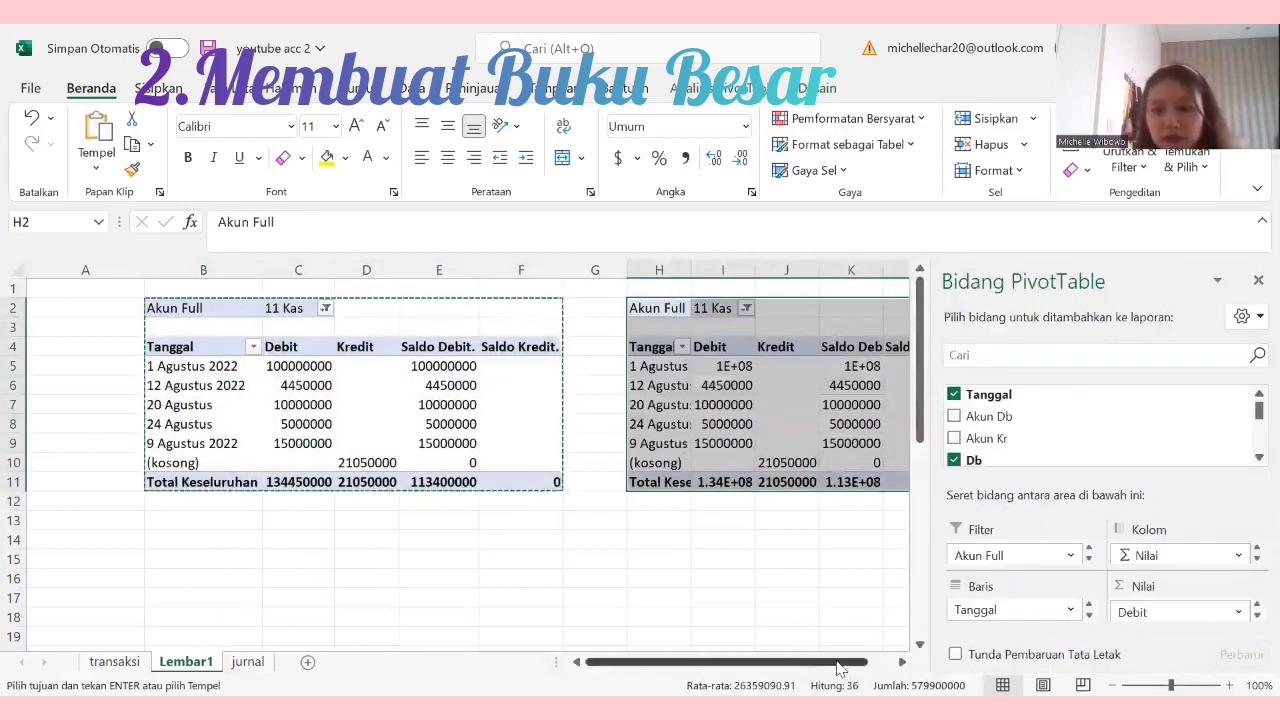
pyautogui.moveTo(838, 668); pyautogui.dragTo(863, 668)
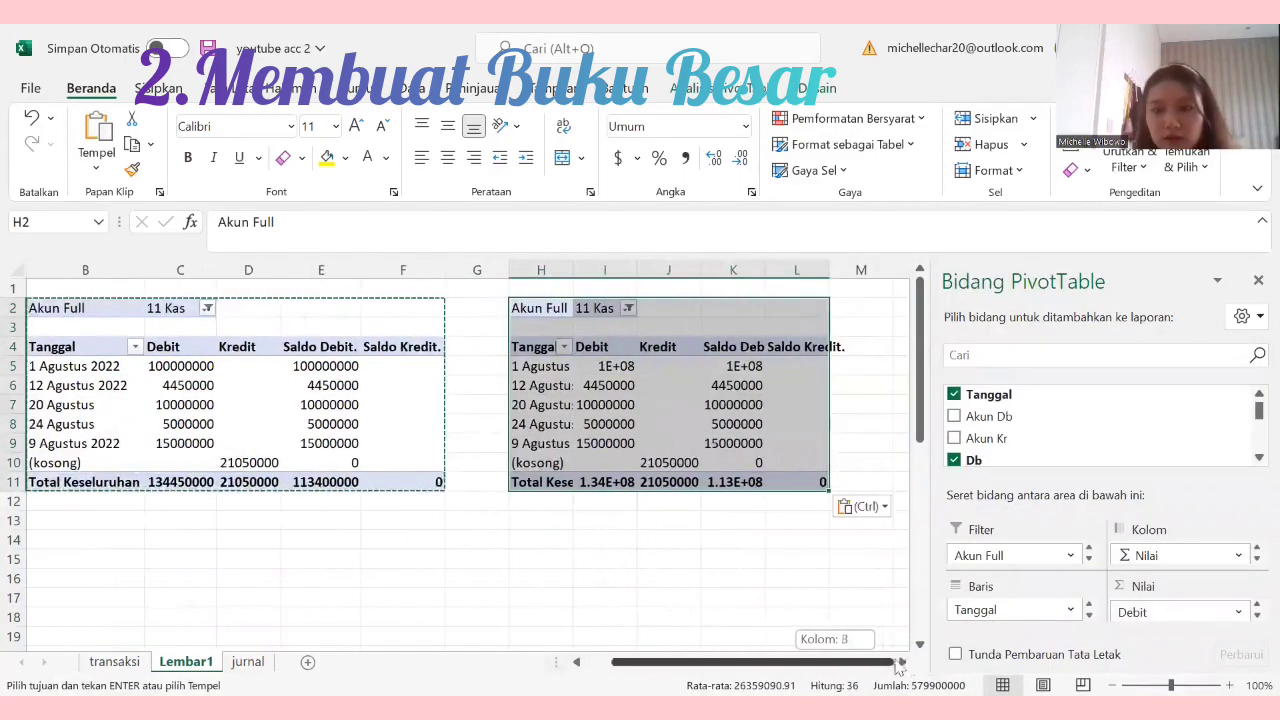
pyautogui.click(903, 315)
pyautogui.hotkey('ctrl', 'v')
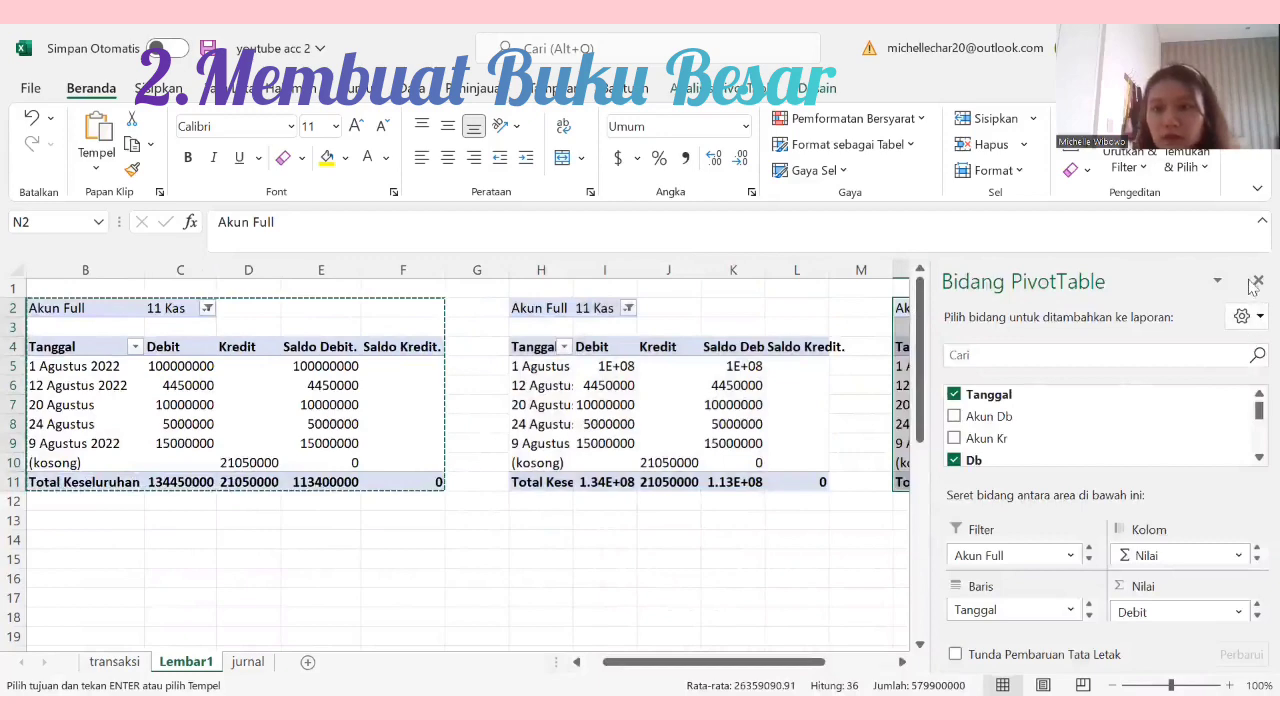
# Step: Filter the Akun Full field of the pivot table copy at H2 to the 12 Piutang account
pyautogui.click(664, 558)
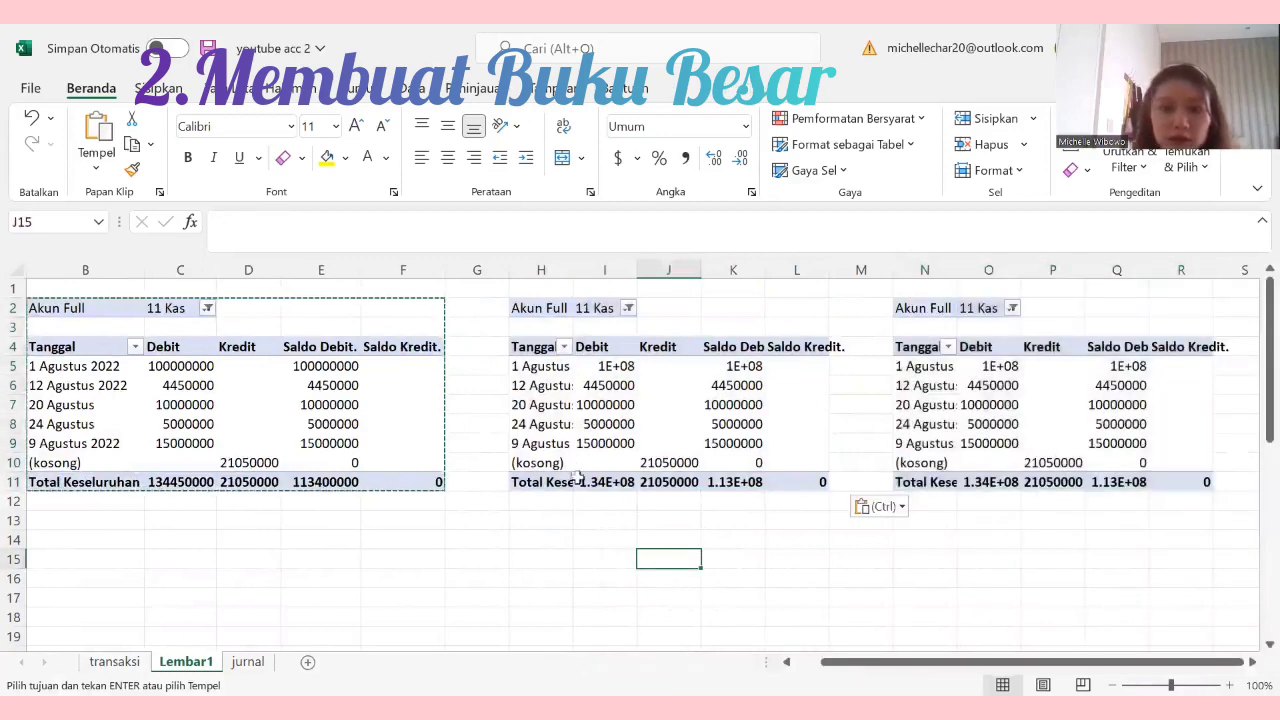
pyautogui.click(612, 312)
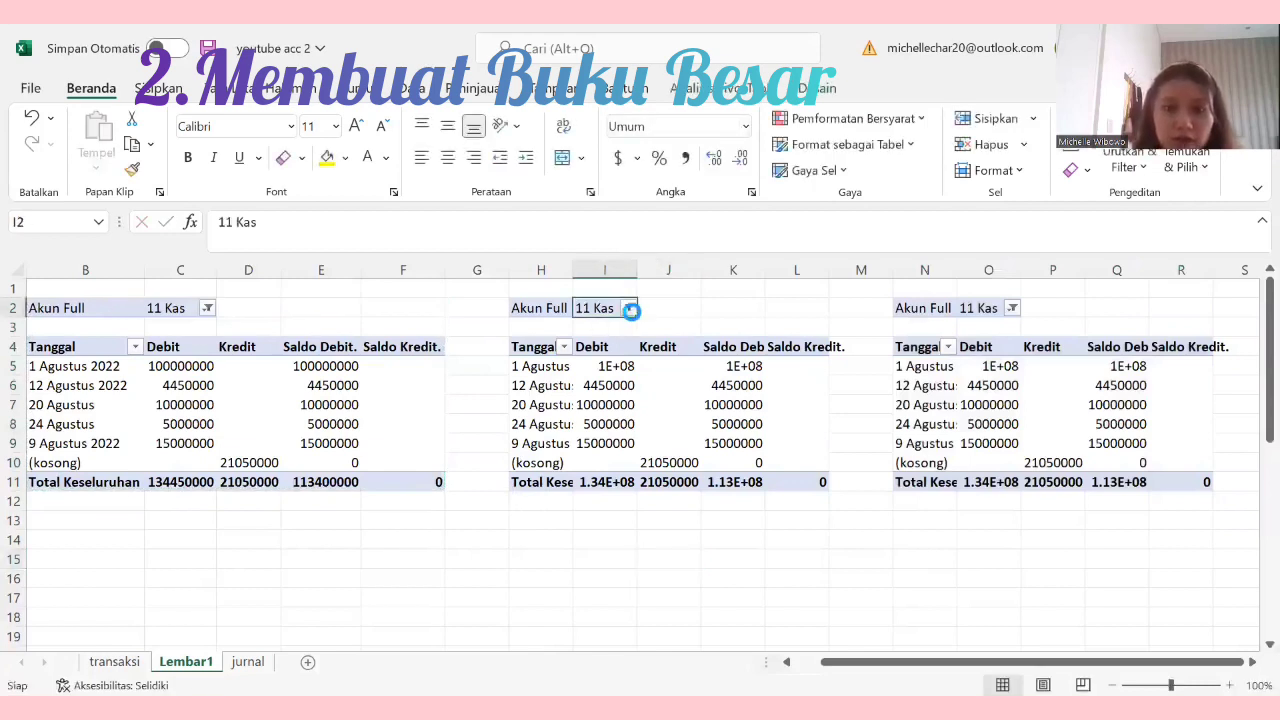
pyautogui.click(466, 392)
pyautogui.click(503, 578)
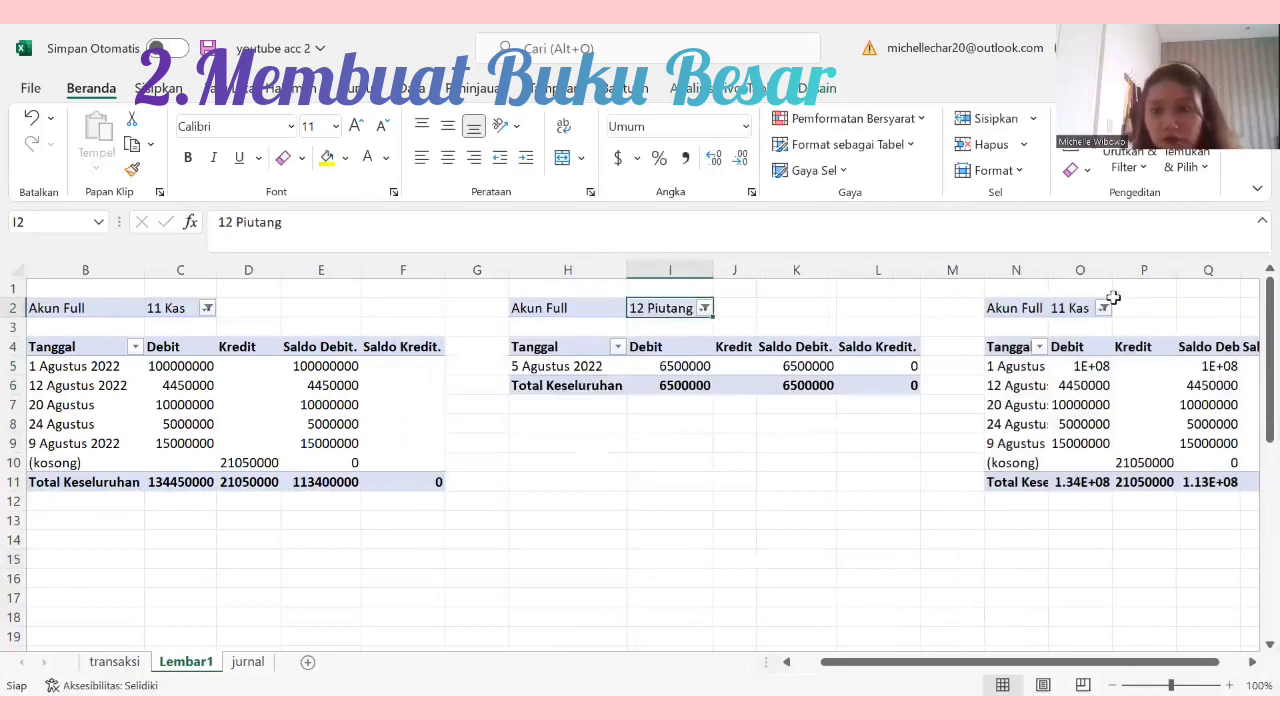
# Step: Change the 5 Agustus 2022 debit account in D9 of the jurnal sheet to 12 Piutang Usaha and return to Lembar1
pyautogui.click(1103, 310)
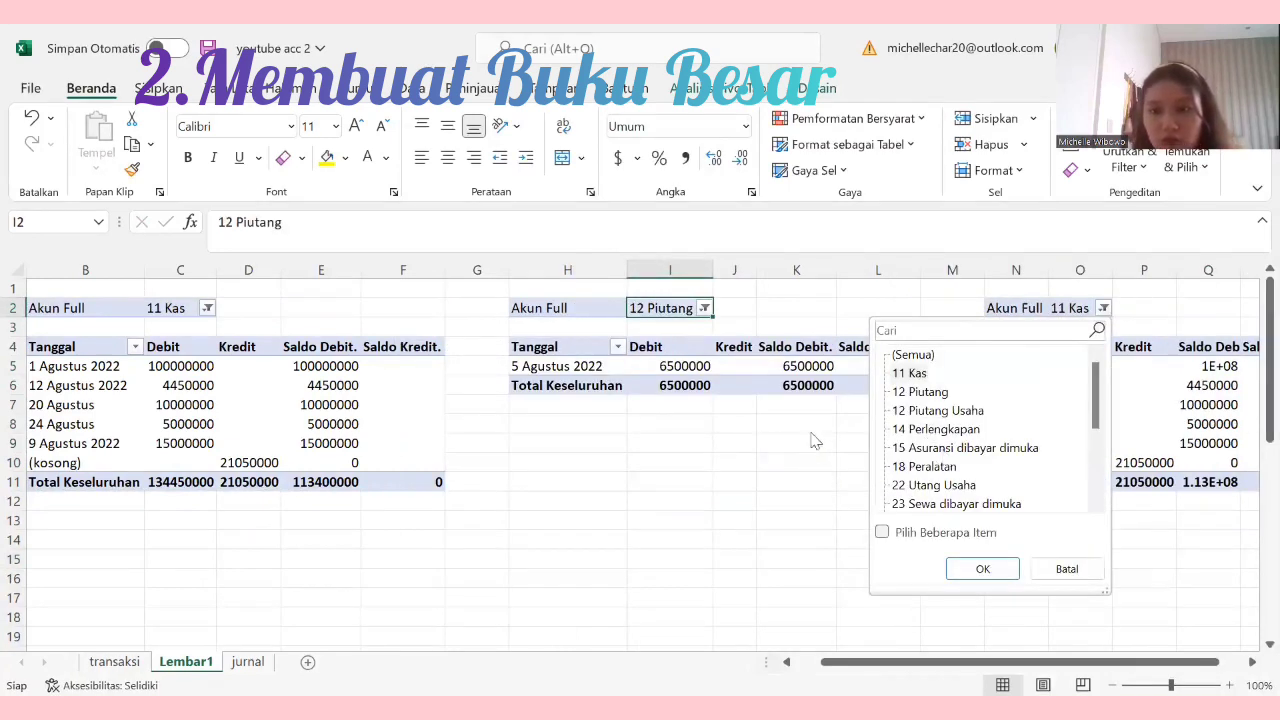
pyautogui.press('Escape')
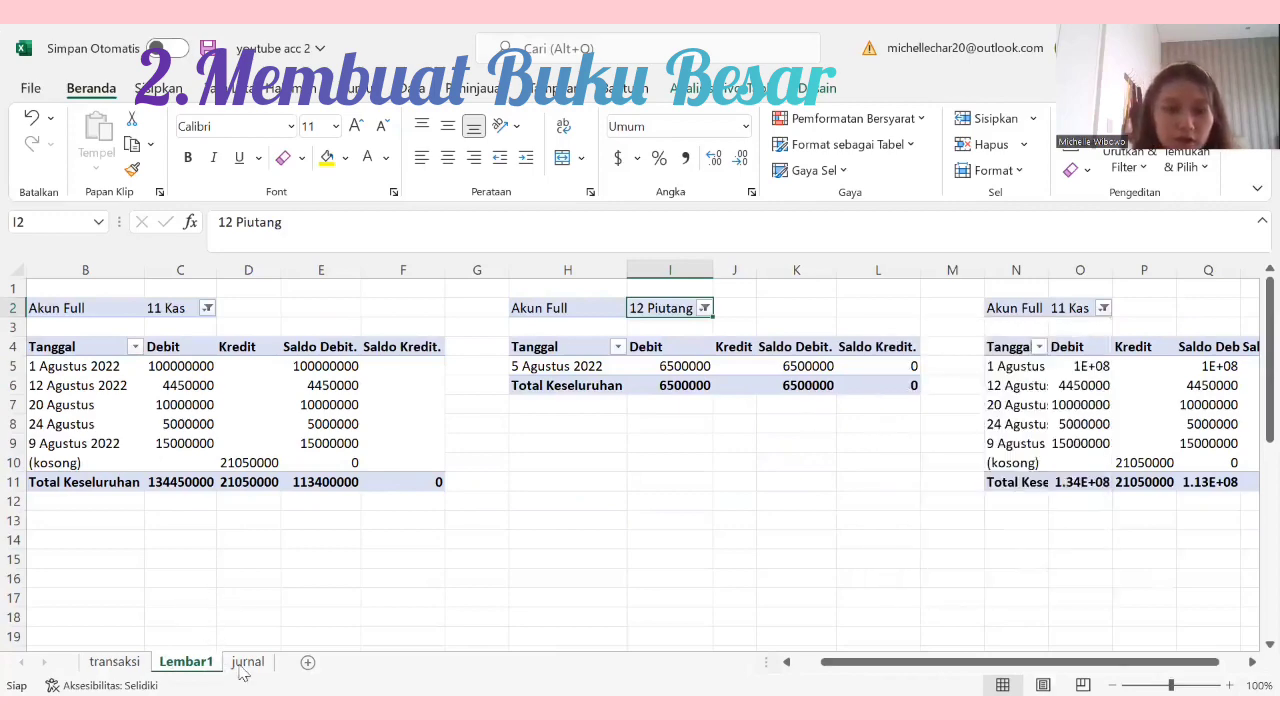
pyautogui.click(247, 662)
pyautogui.click(451, 457)
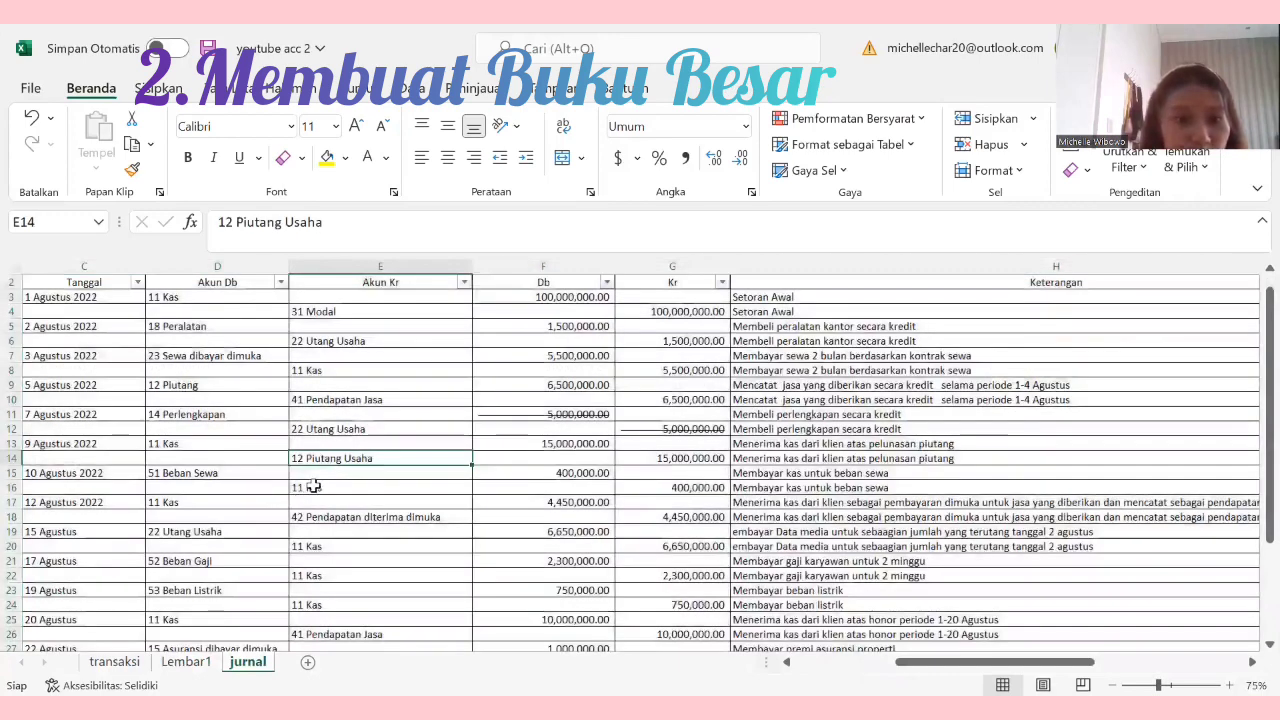
pyautogui.doubleClick(222, 385)
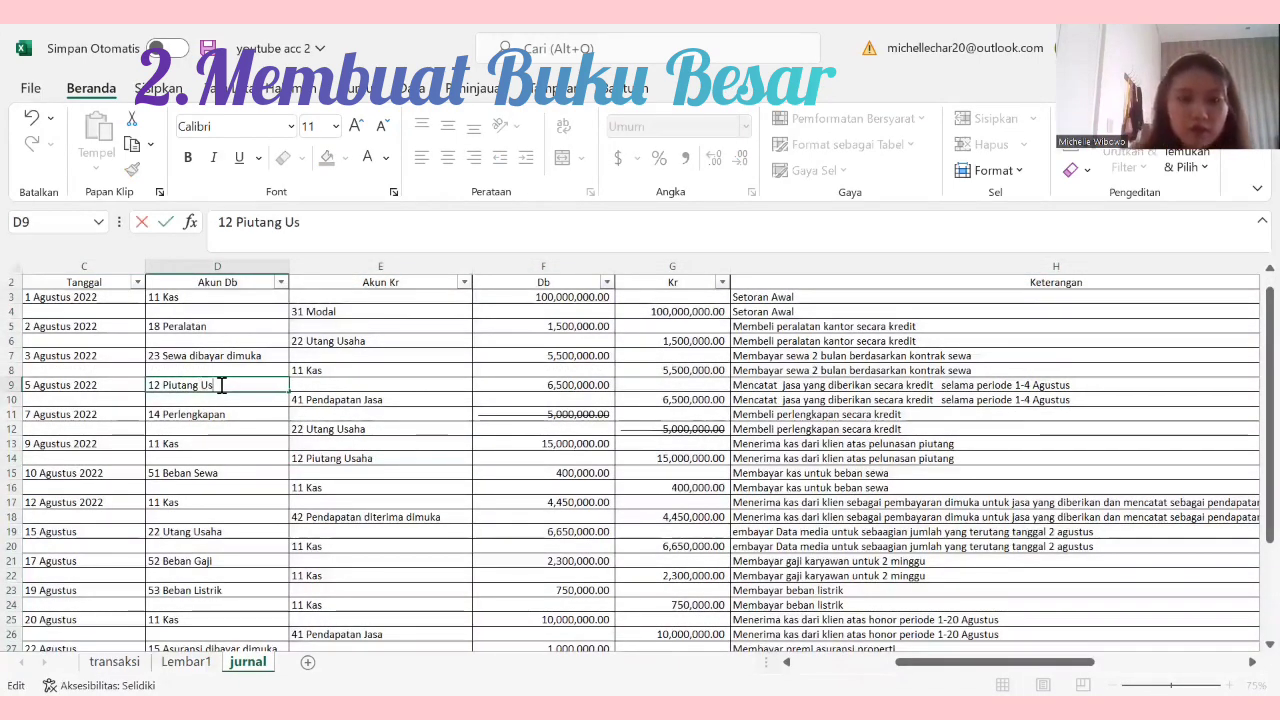
pyautogui.write('Usaha')
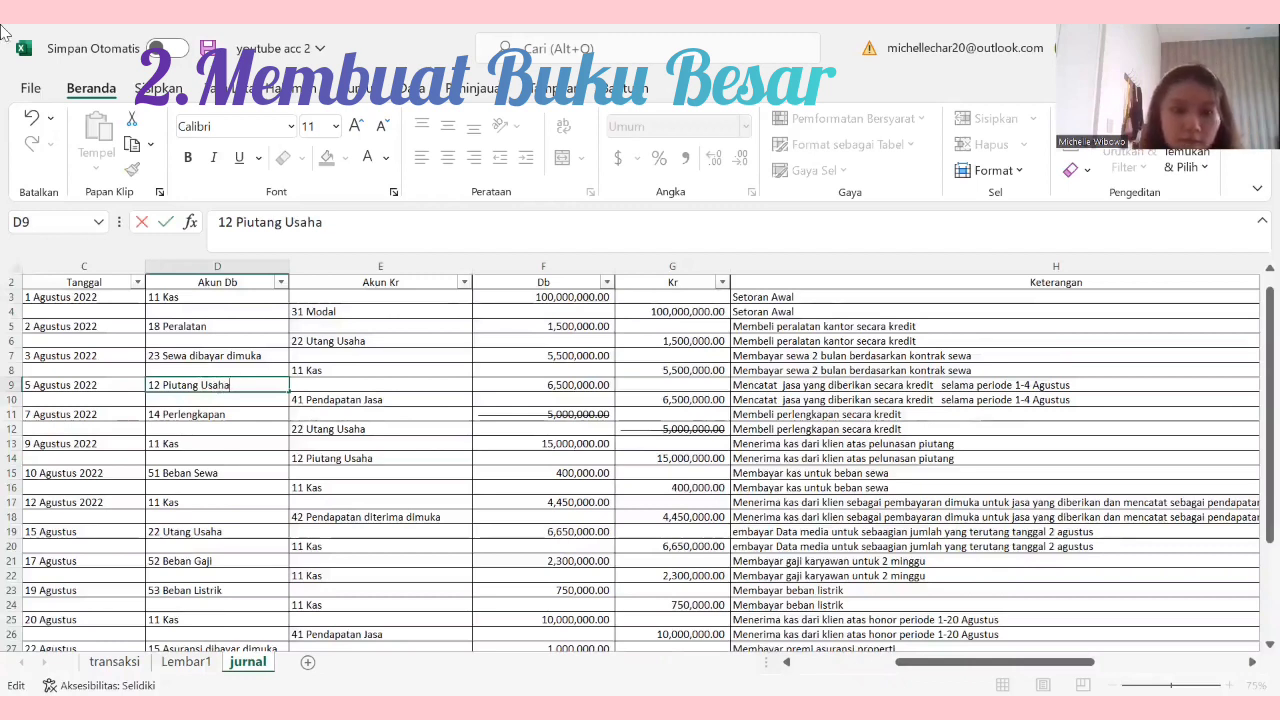
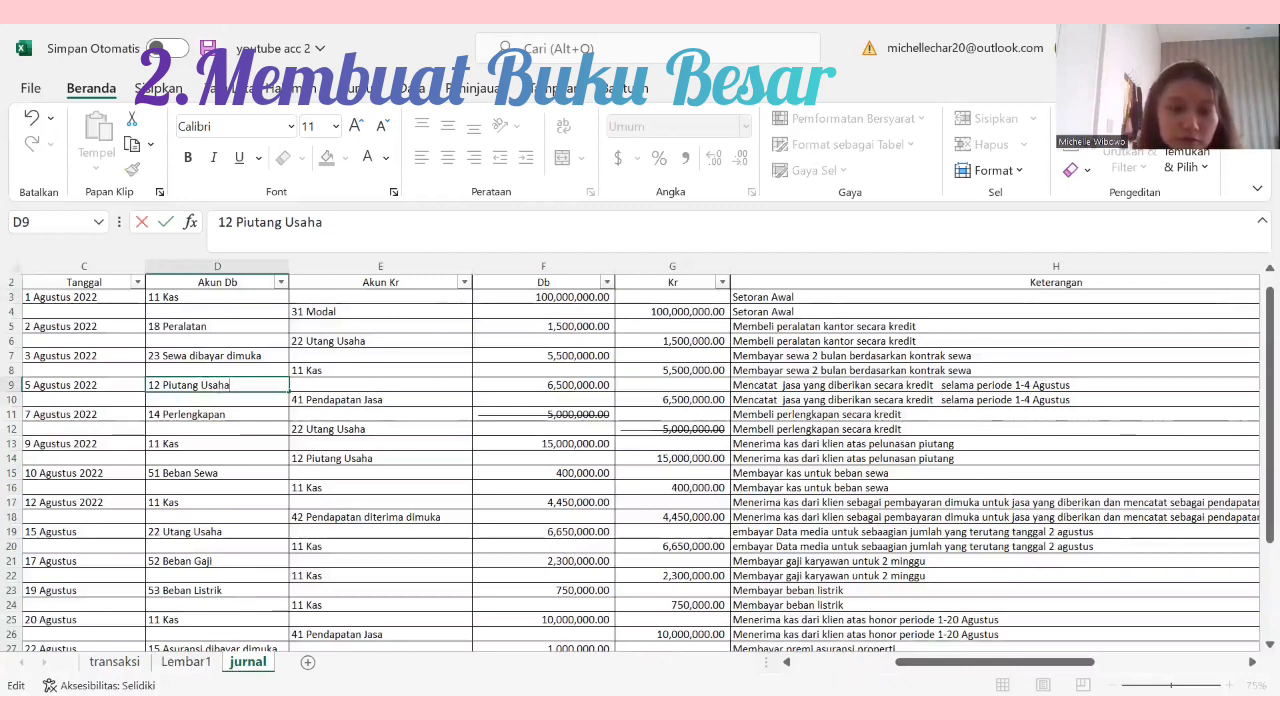
pyautogui.click(186, 662)
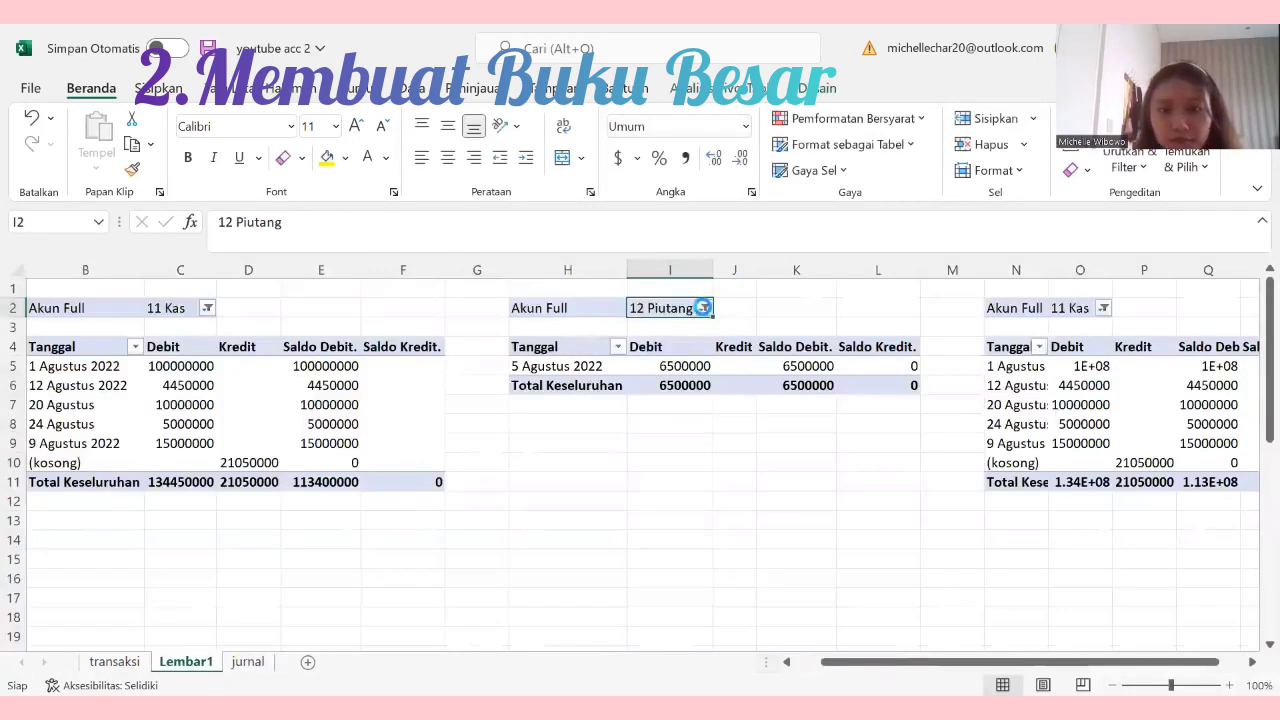
# Step: Filter the Akun Full field of the pivot table copy at H2 to 12 Piutang Usaha and refresh the pivot data
pyautogui.click(703, 308)
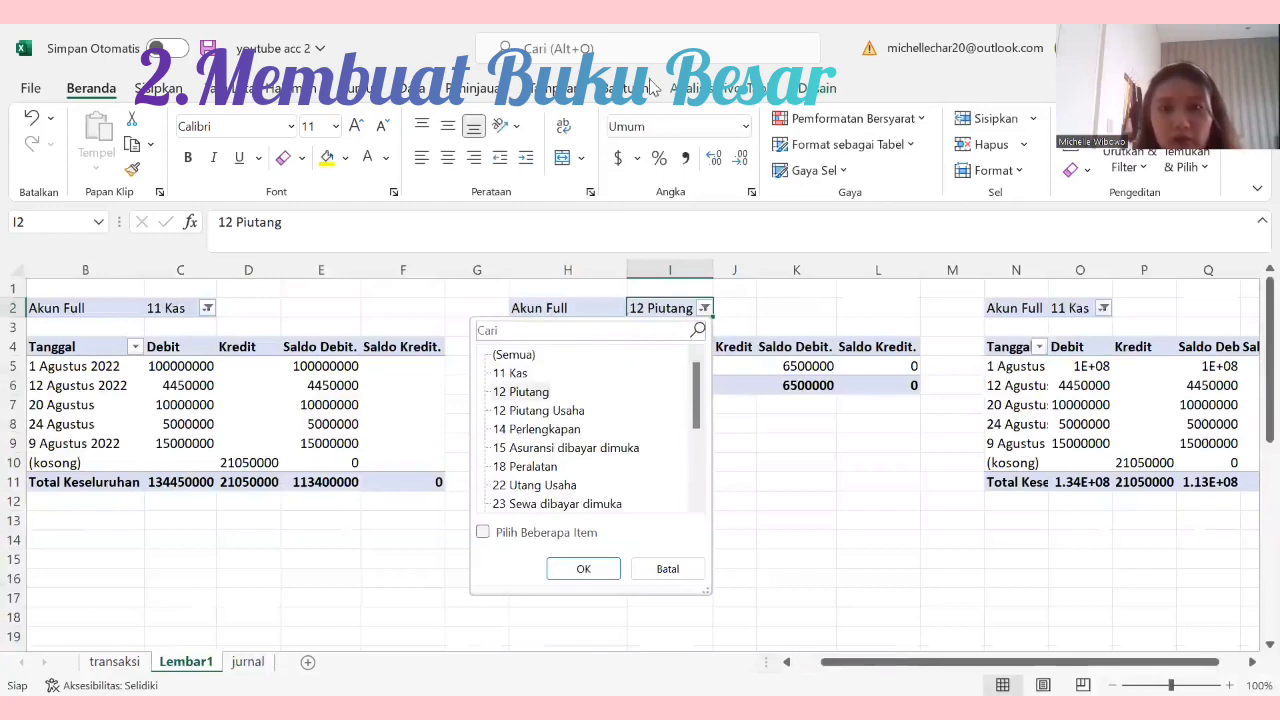
pyautogui.click(538, 411)
pyautogui.click(583, 569)
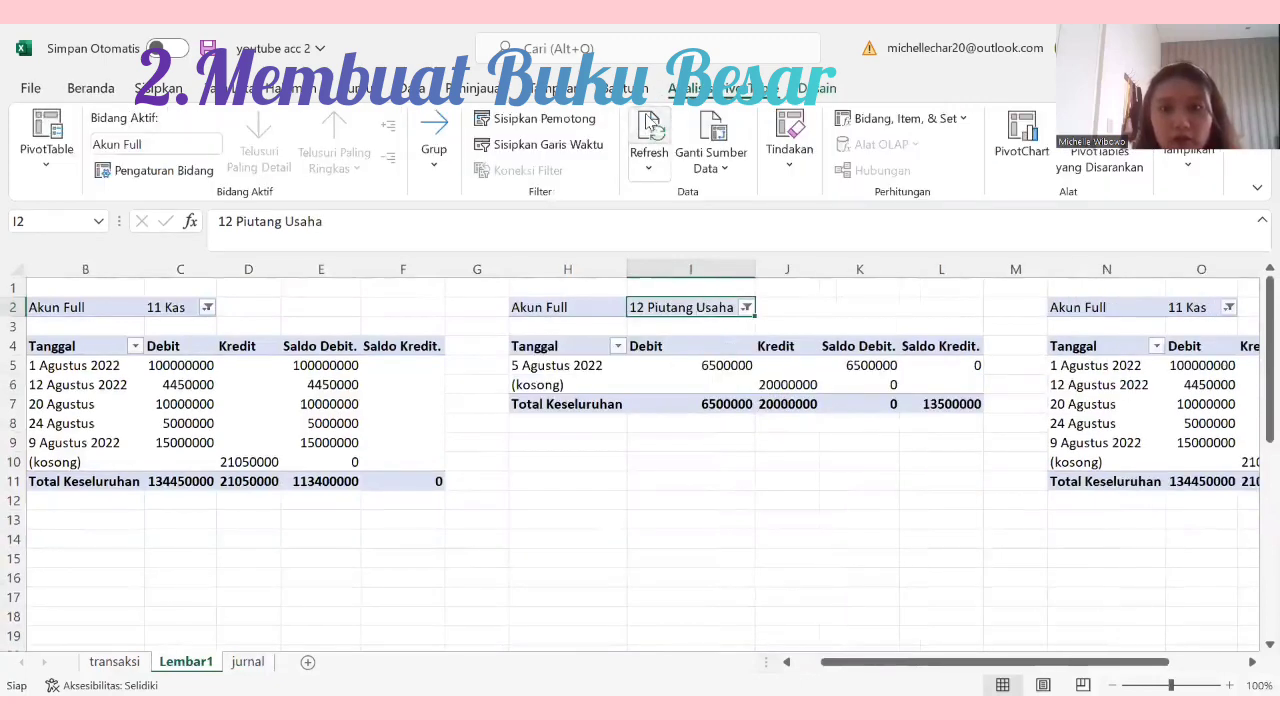
pyautogui.click(734, 381)
pyautogui.click(745, 307)
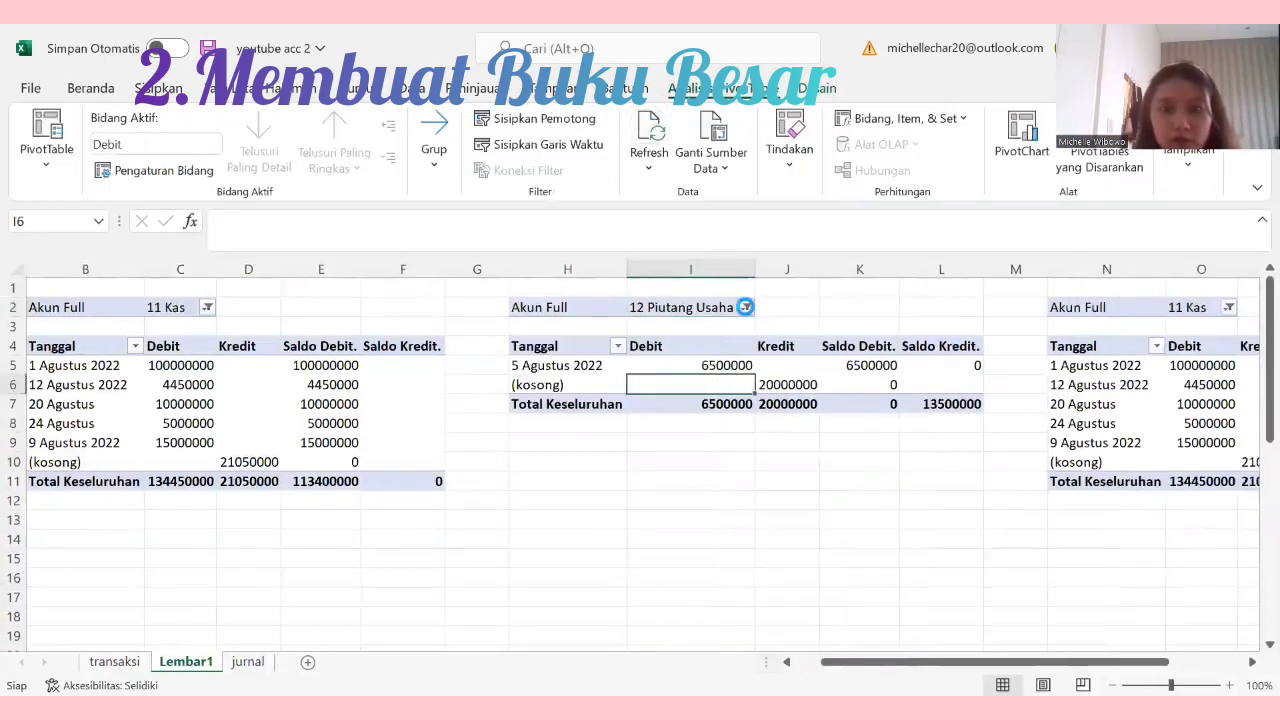
pyautogui.scroll(-3, 588, 470)
pyautogui.scroll(3, 588, 470)
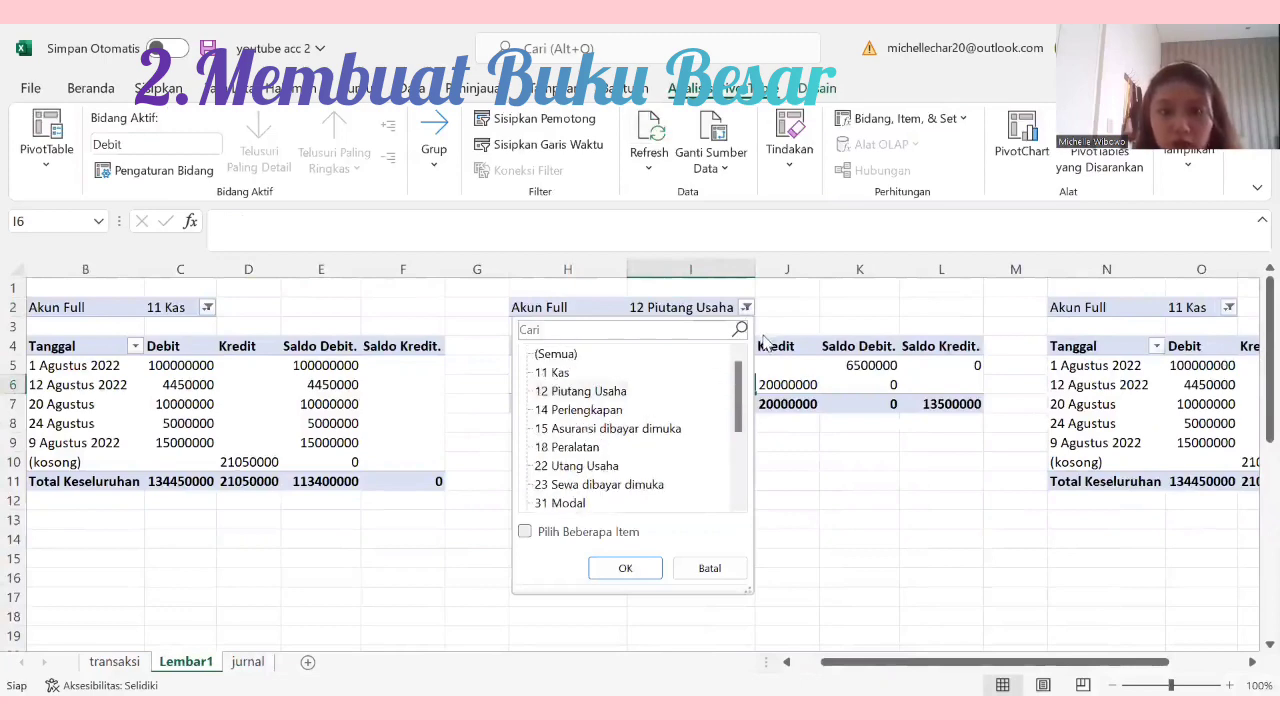
pyautogui.click(745, 307)
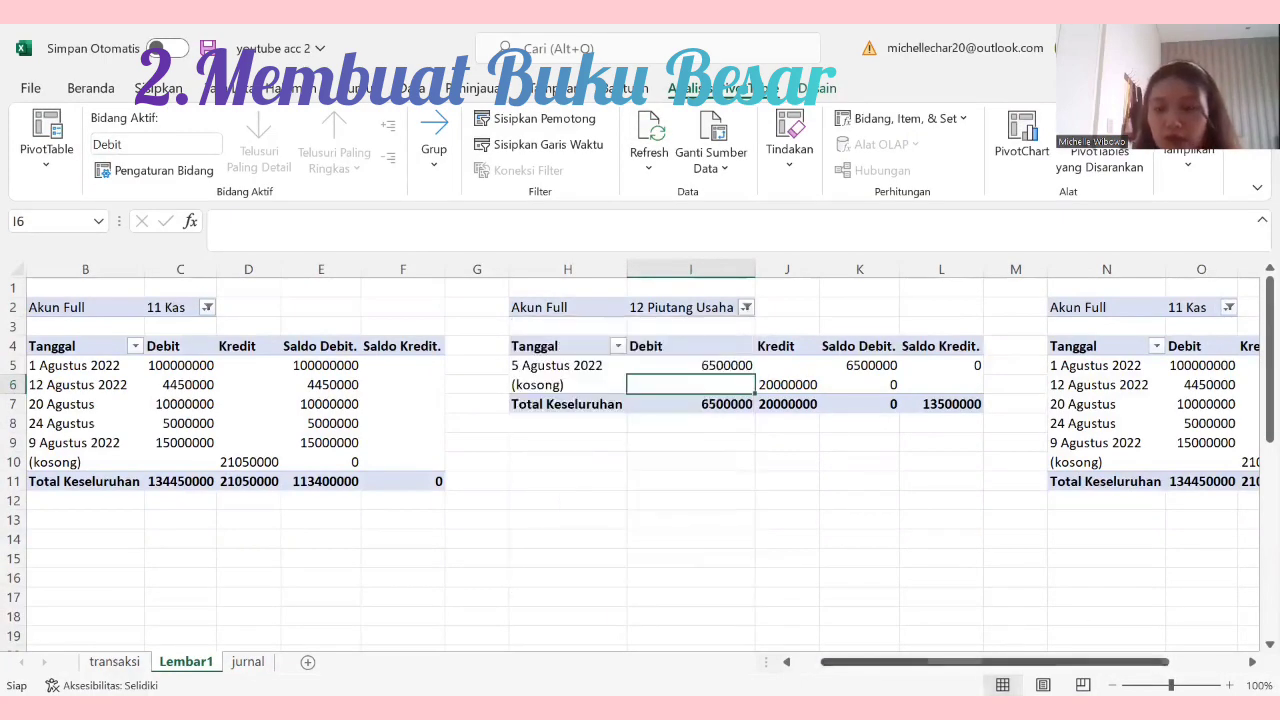
# Step: Filter the Akun Full field of the pivot table copy at N2 to 14 Perlengkapan
pyautogui.moveTo(945, 664); pyautogui.dragTo(1030, 668)
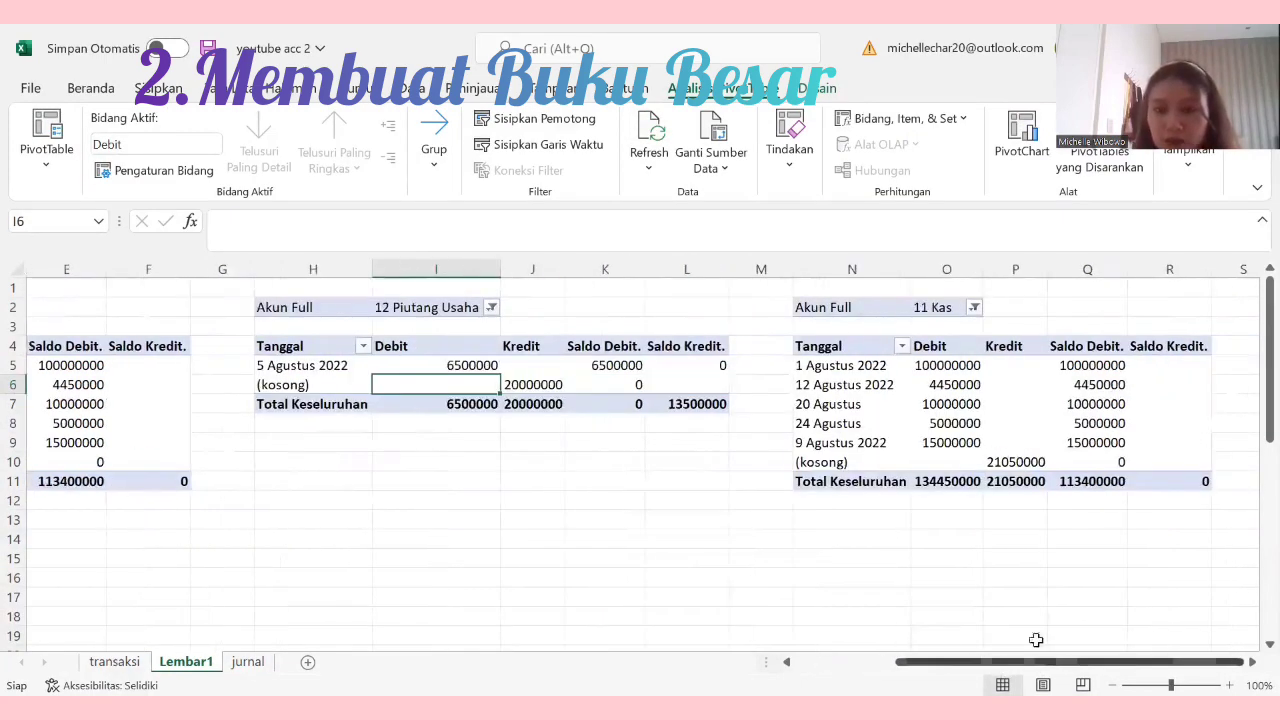
pyautogui.click(970, 307)
pyautogui.click(807, 410)
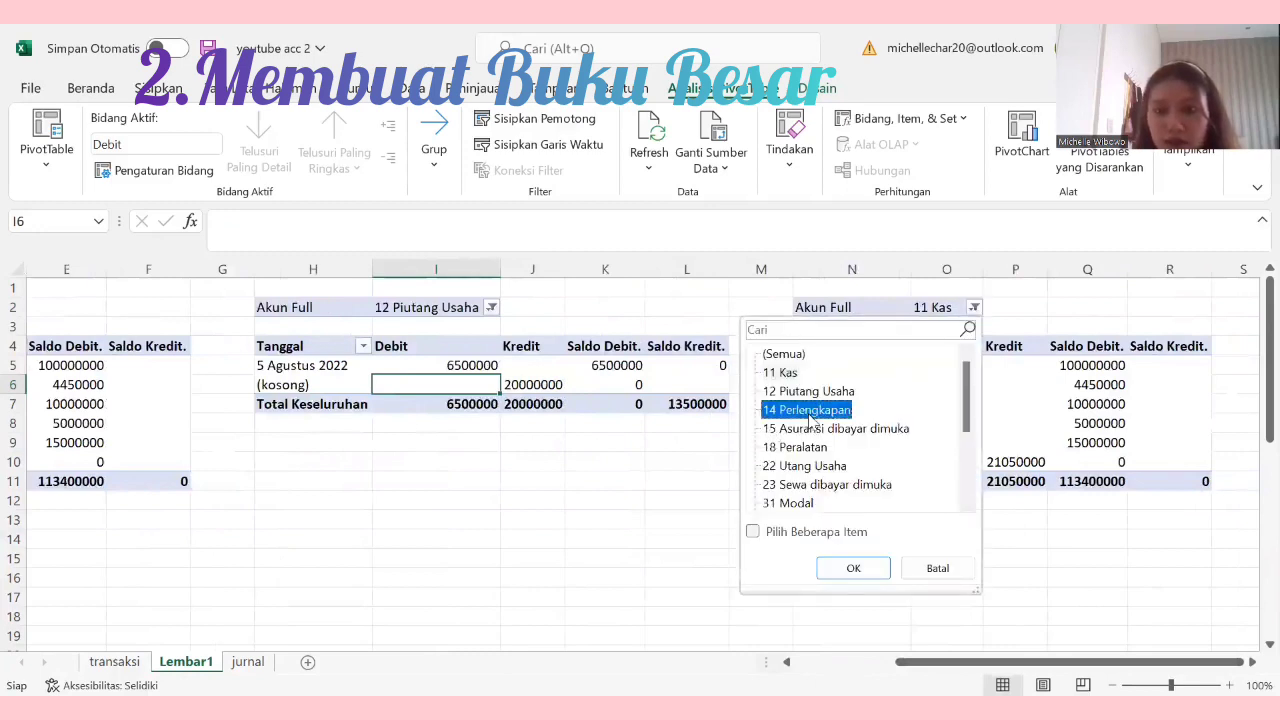
pyautogui.click(850, 568)
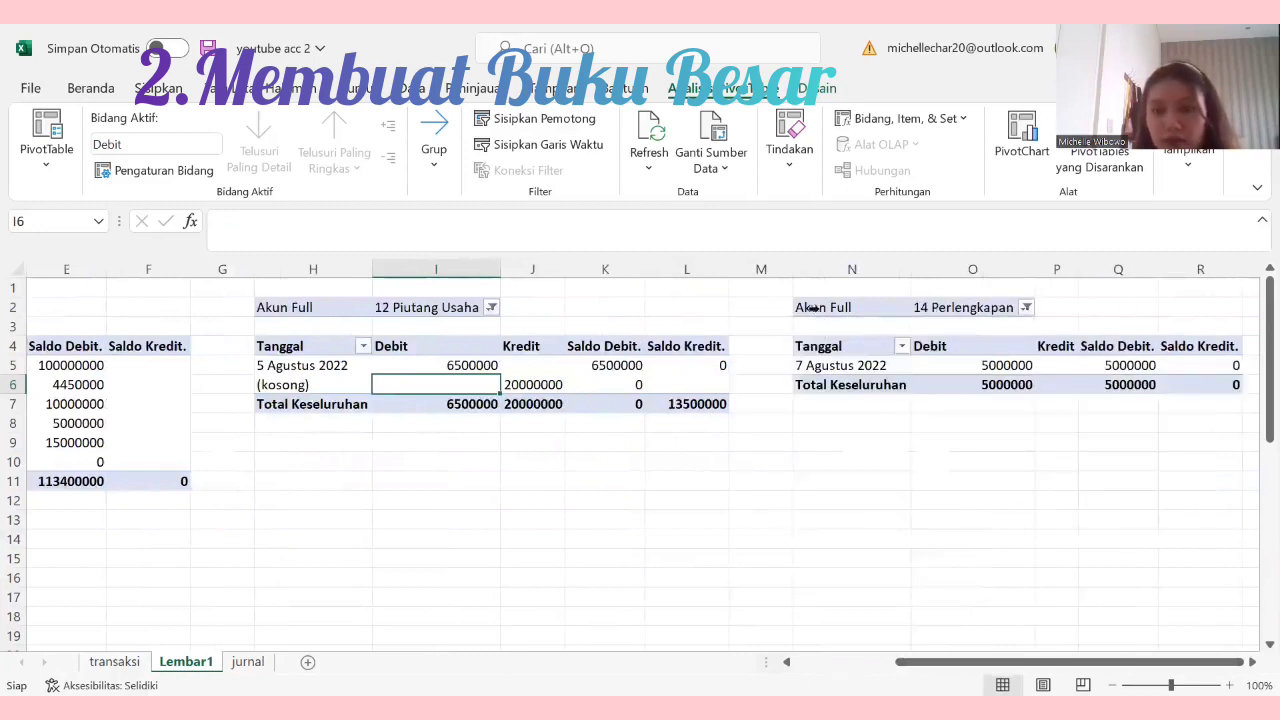
# Step: Copy the Perlengkapan pivot table in N2:R6 and paste copies of it at T2 and Z2
pyautogui.moveTo(814, 307); pyautogui.dragTo(1203, 385)
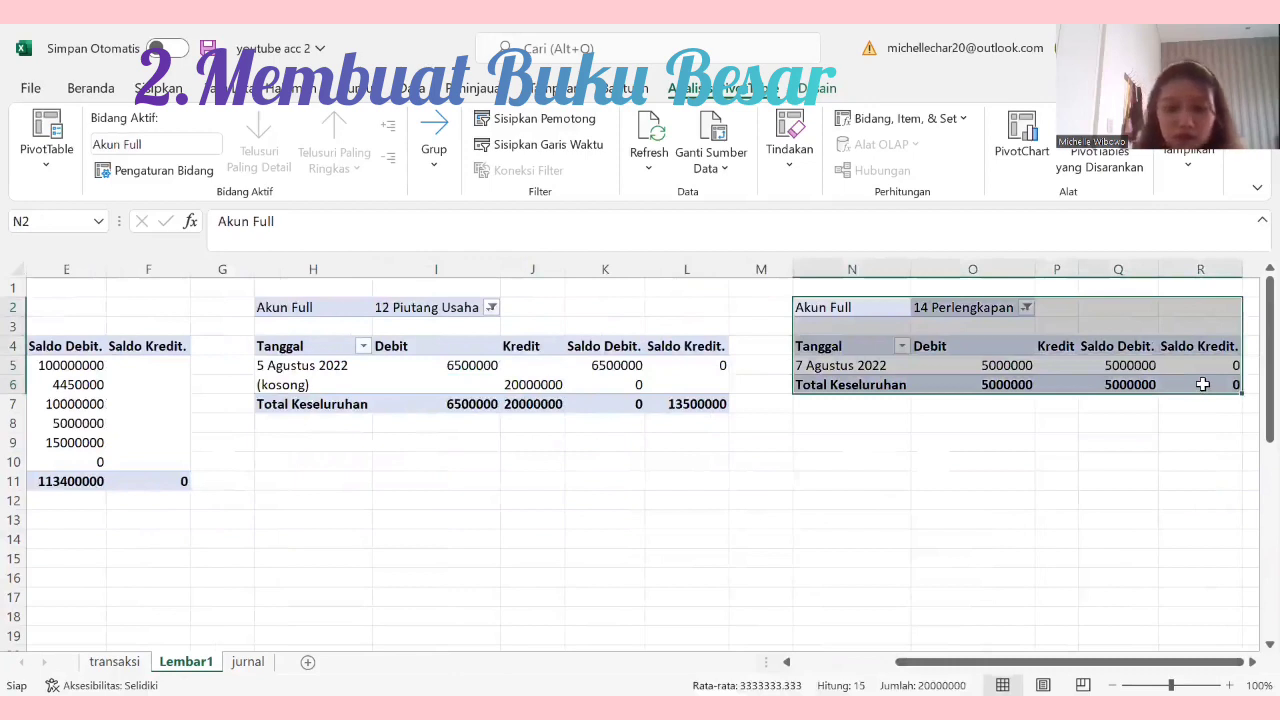
pyautogui.hotkey('ctrl', 'c')
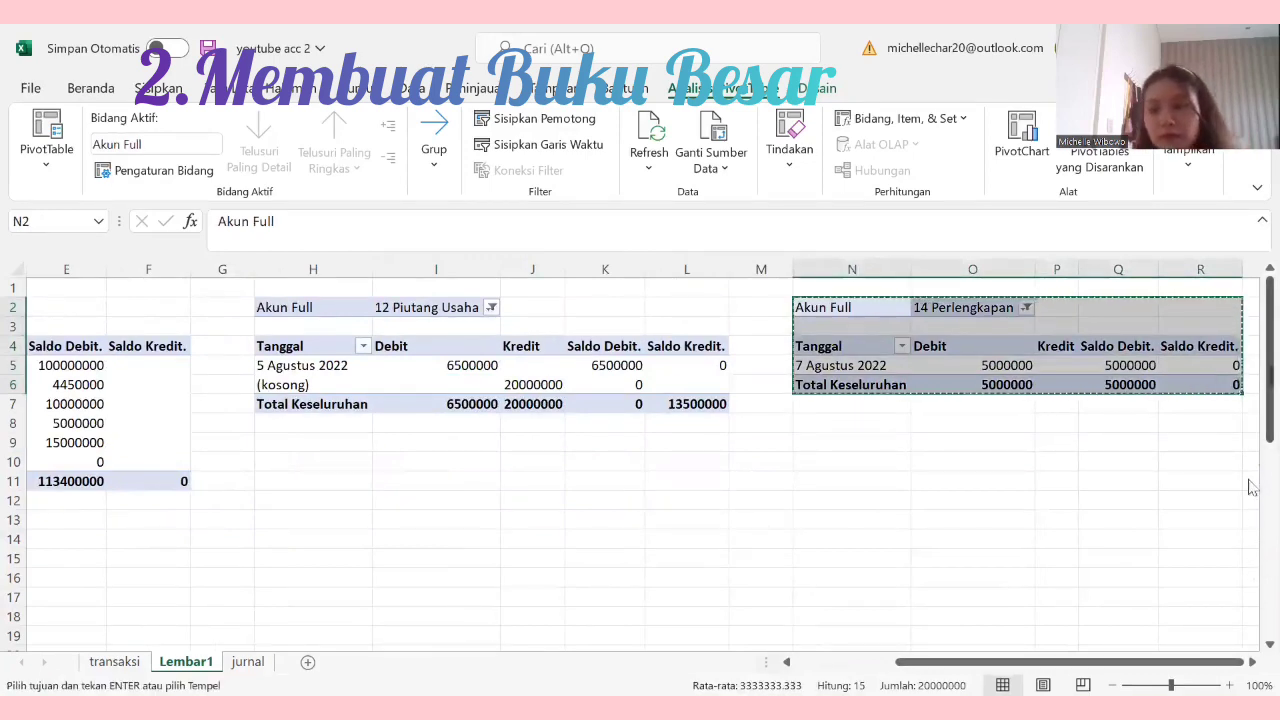
pyautogui.moveTo(1090, 668); pyautogui.dragTo(1240, 548)
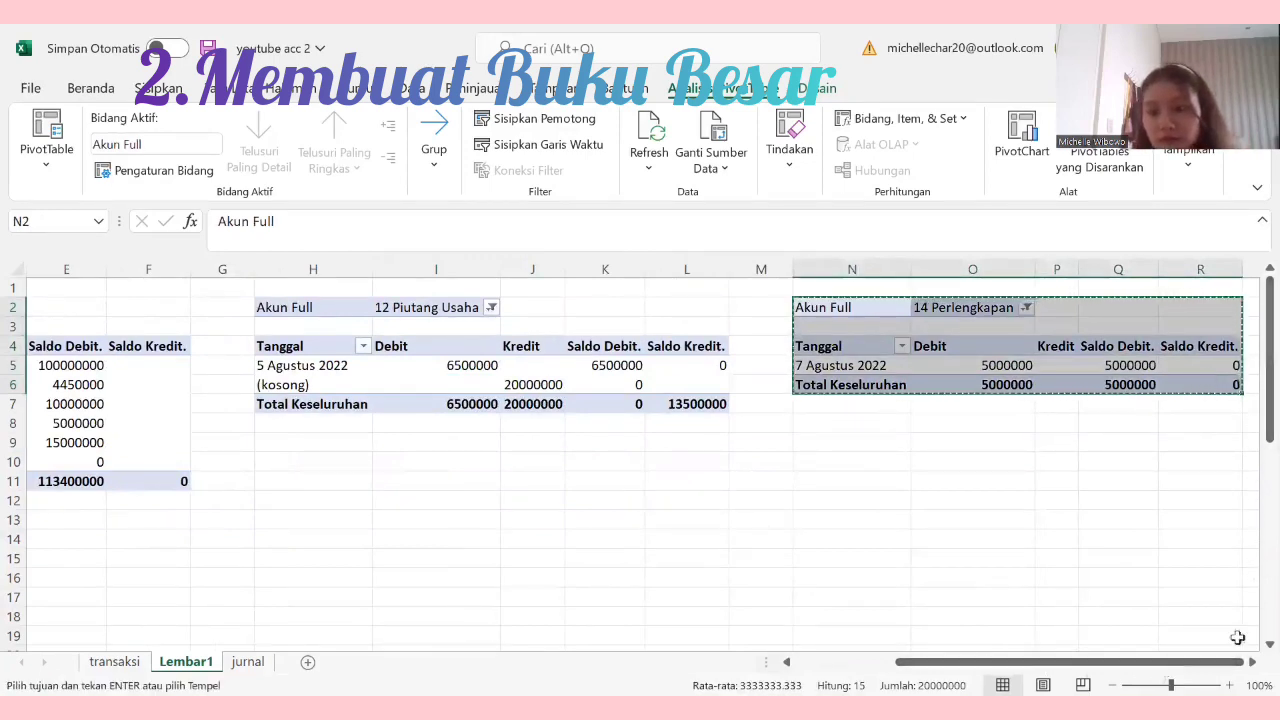
pyautogui.press('Right')
pyautogui.press('Right')
pyautogui.press('Right')
pyautogui.press('Right')
pyautogui.press('Right')
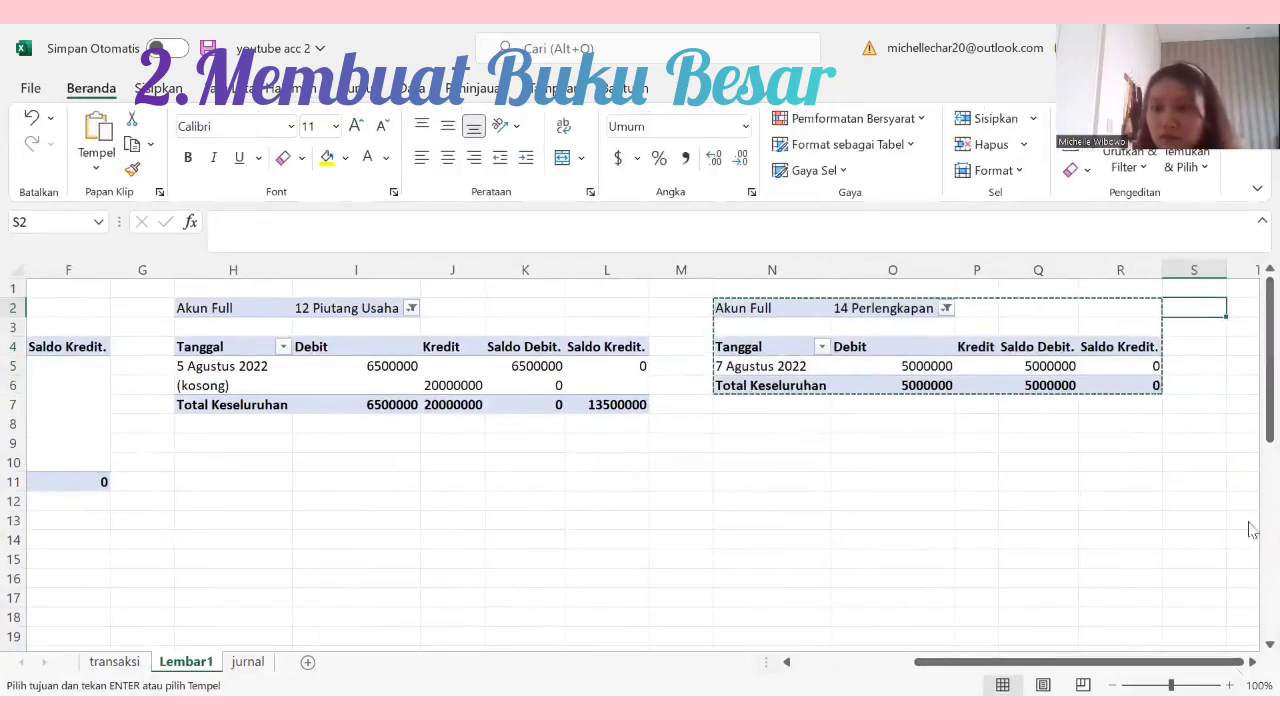
pyautogui.click(1250, 307)
pyautogui.hotkey('ctrl', 'v')
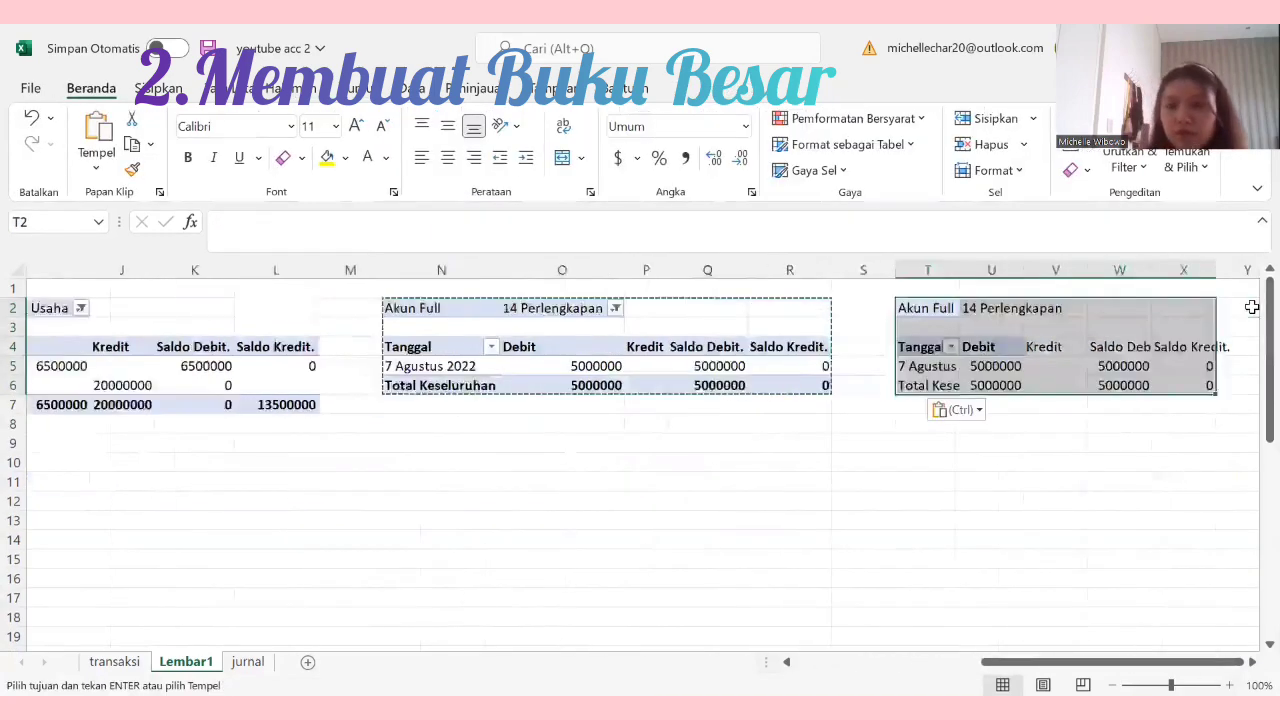
pyautogui.click(1024, 299)
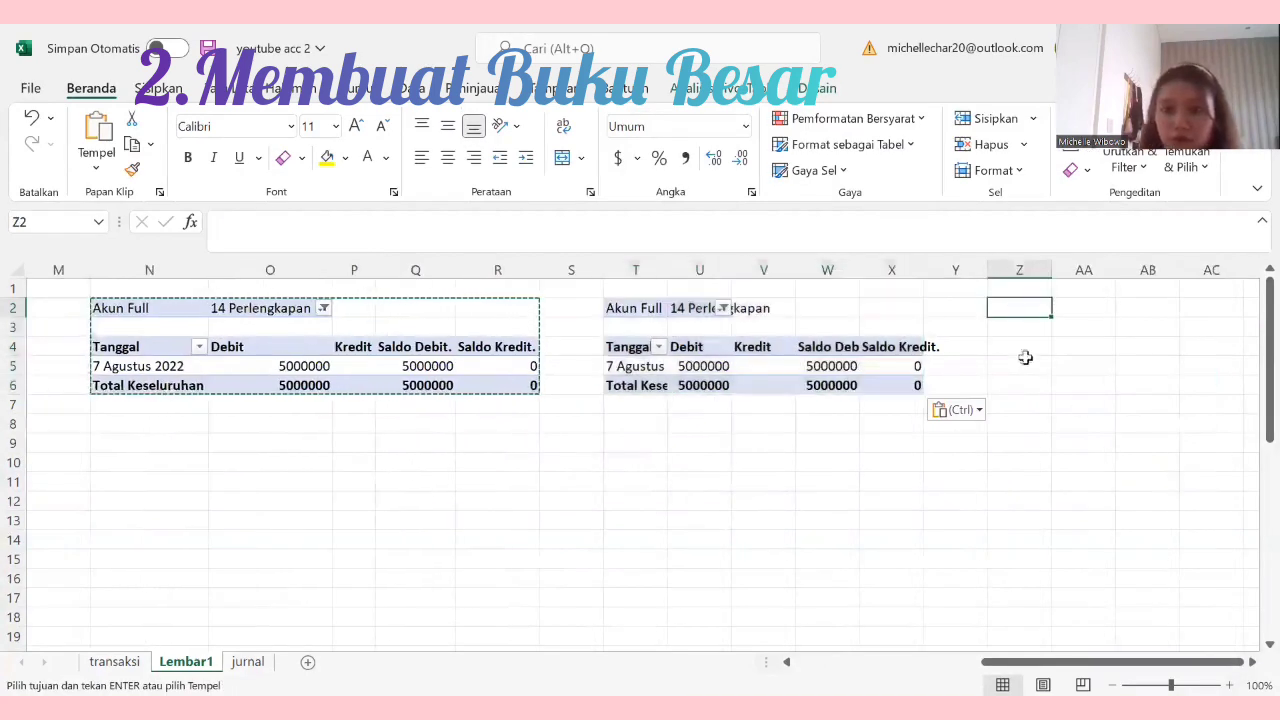
pyautogui.hotkey('ctrl', 'v')
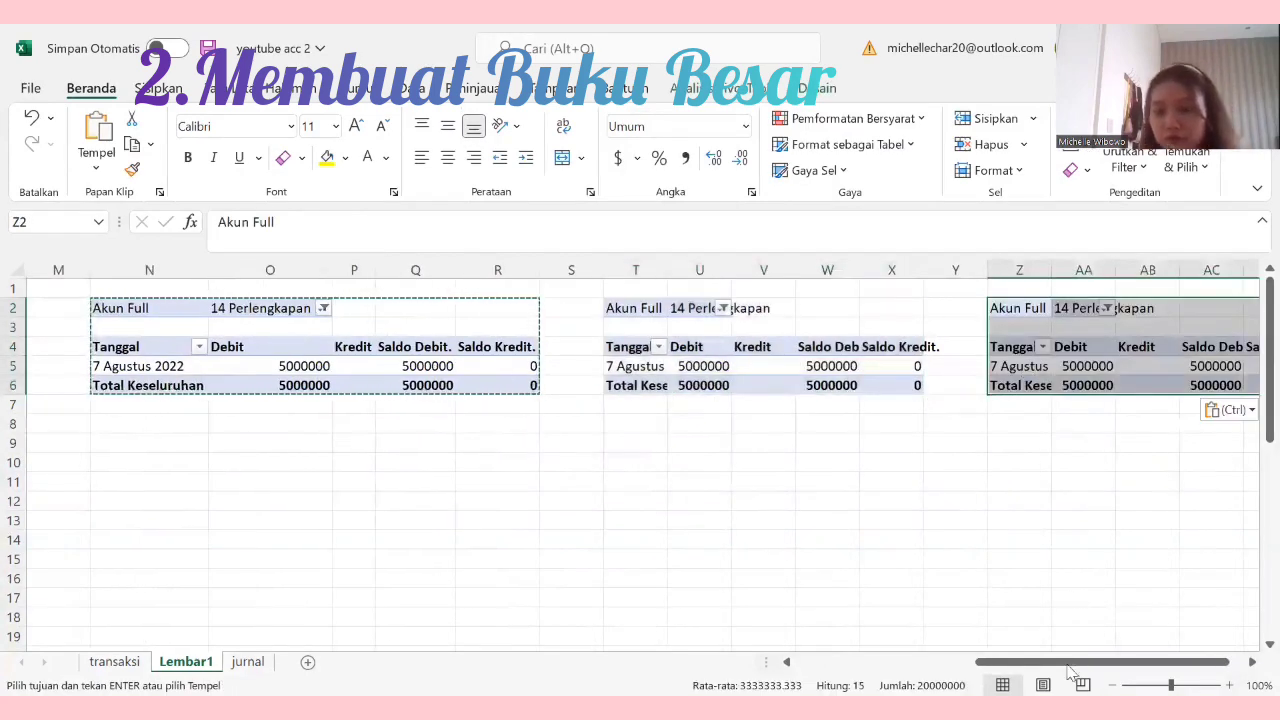
pyautogui.moveTo(1080, 662); pyautogui.dragTo(1094, 662)
pyautogui.click(548, 478)
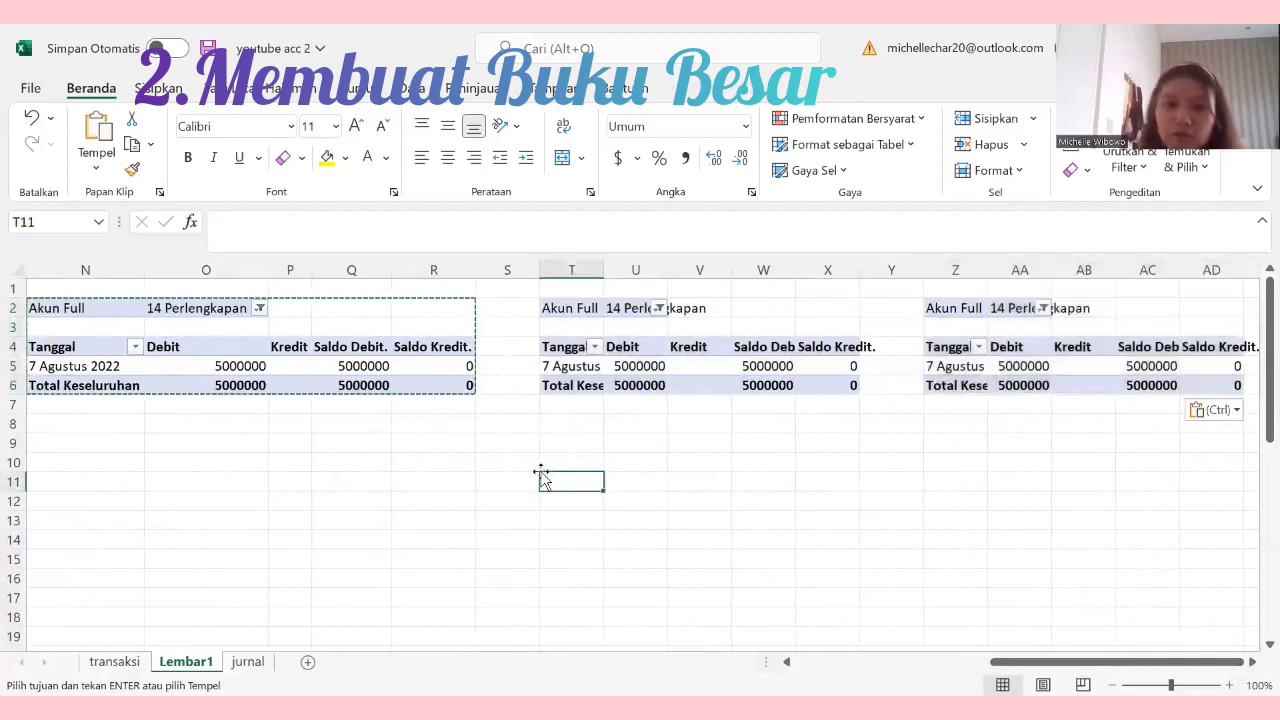
pyautogui.click(681, 424)
pyautogui.click(468, 480)
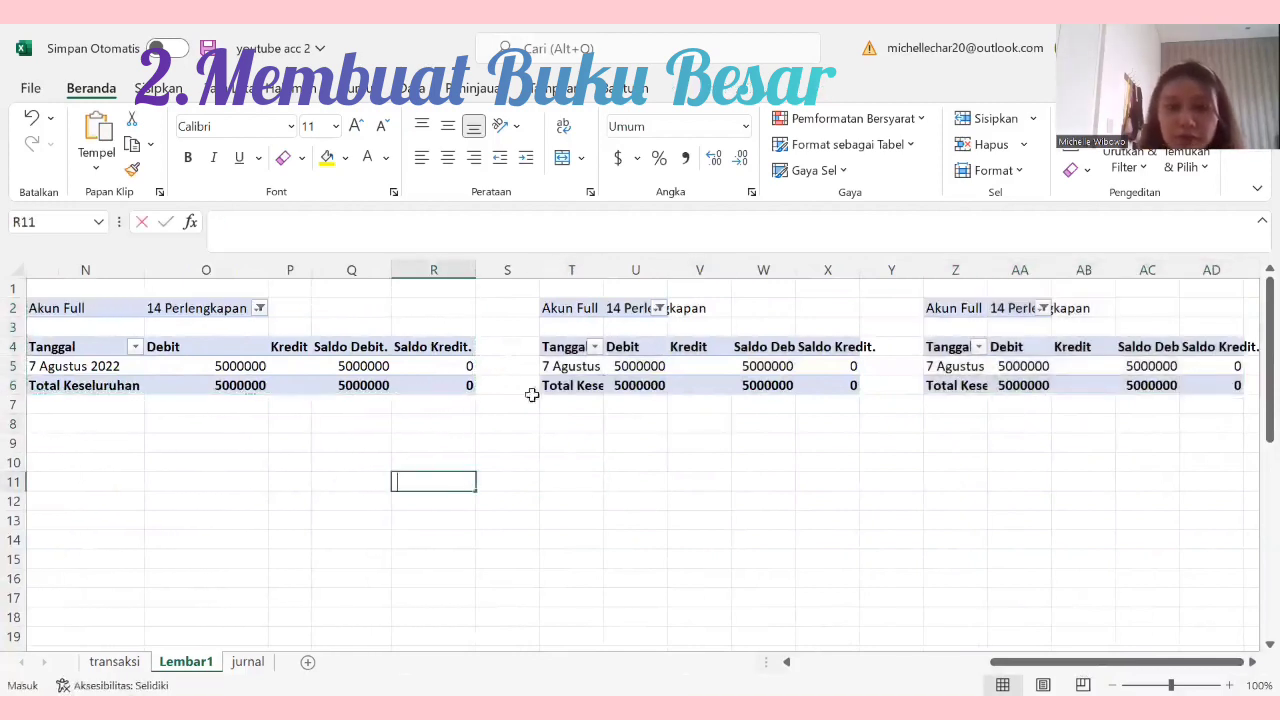
# Step: Filter the pivot table copy at T2 to 15 Asuransi dibayar dimuka and the one at Z2 to 18 Peralatan
pyautogui.click(658, 310)
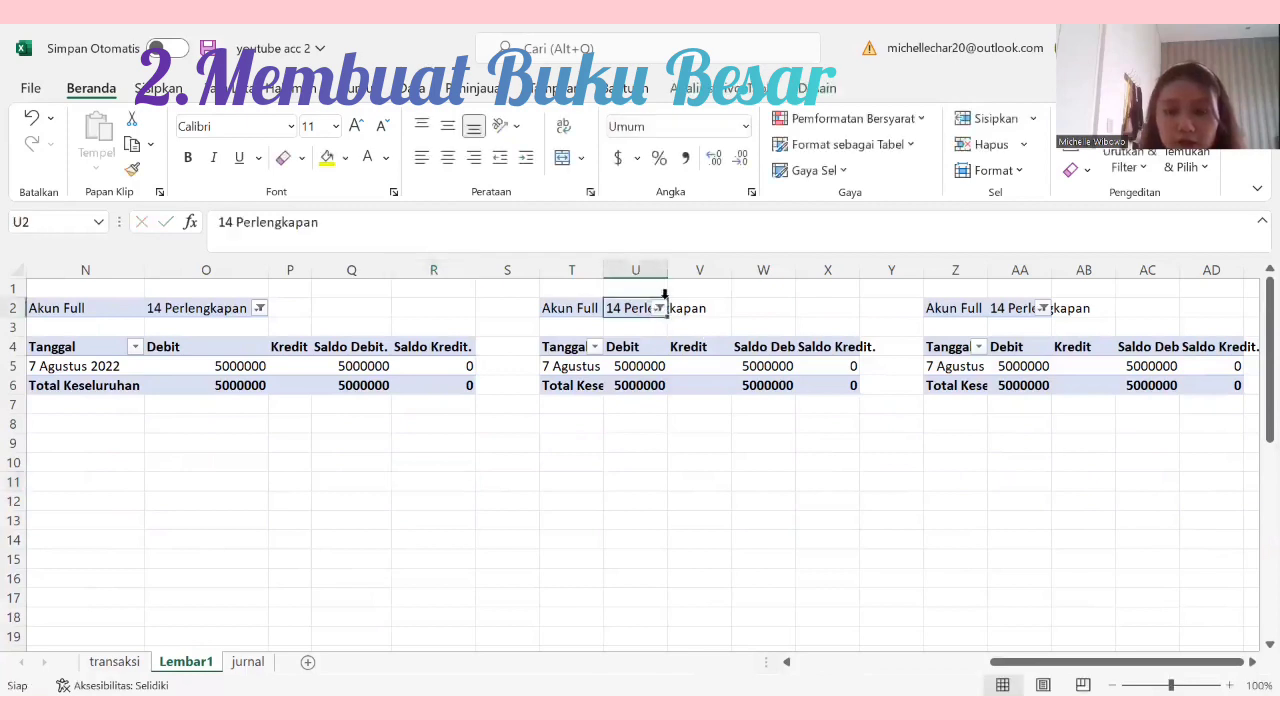
pyautogui.click(658, 309)
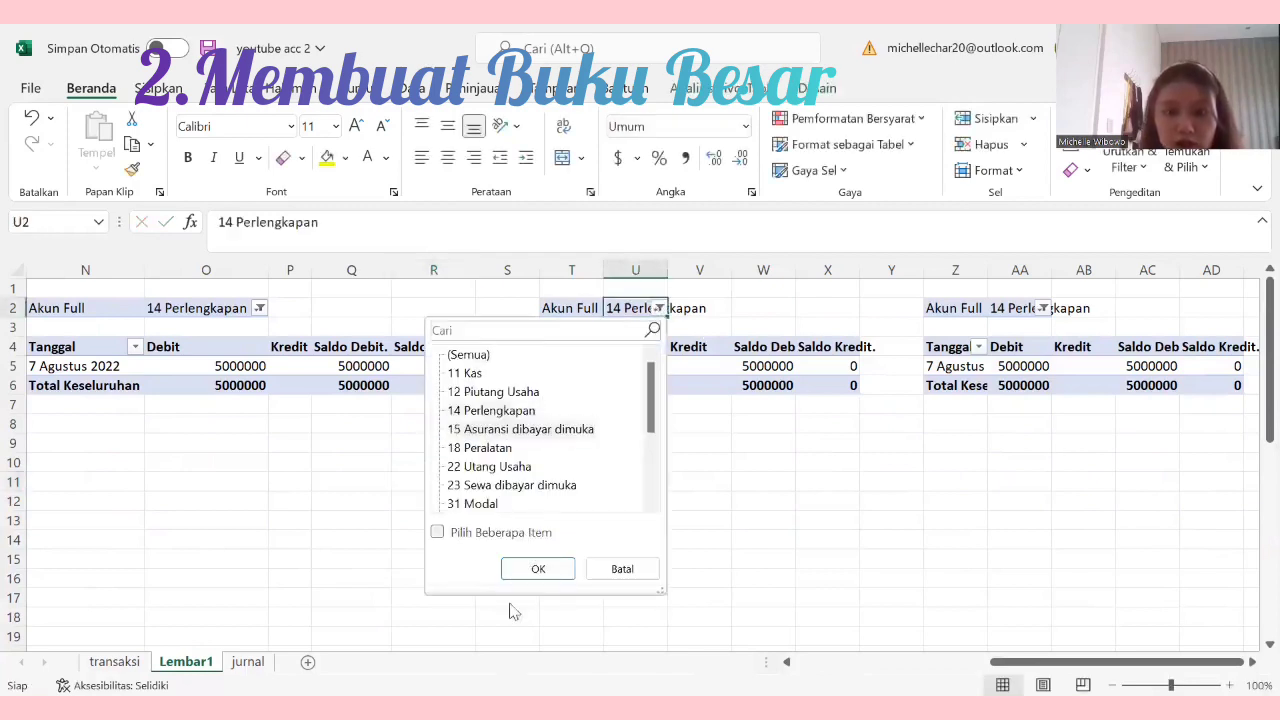
pyautogui.click(538, 568)
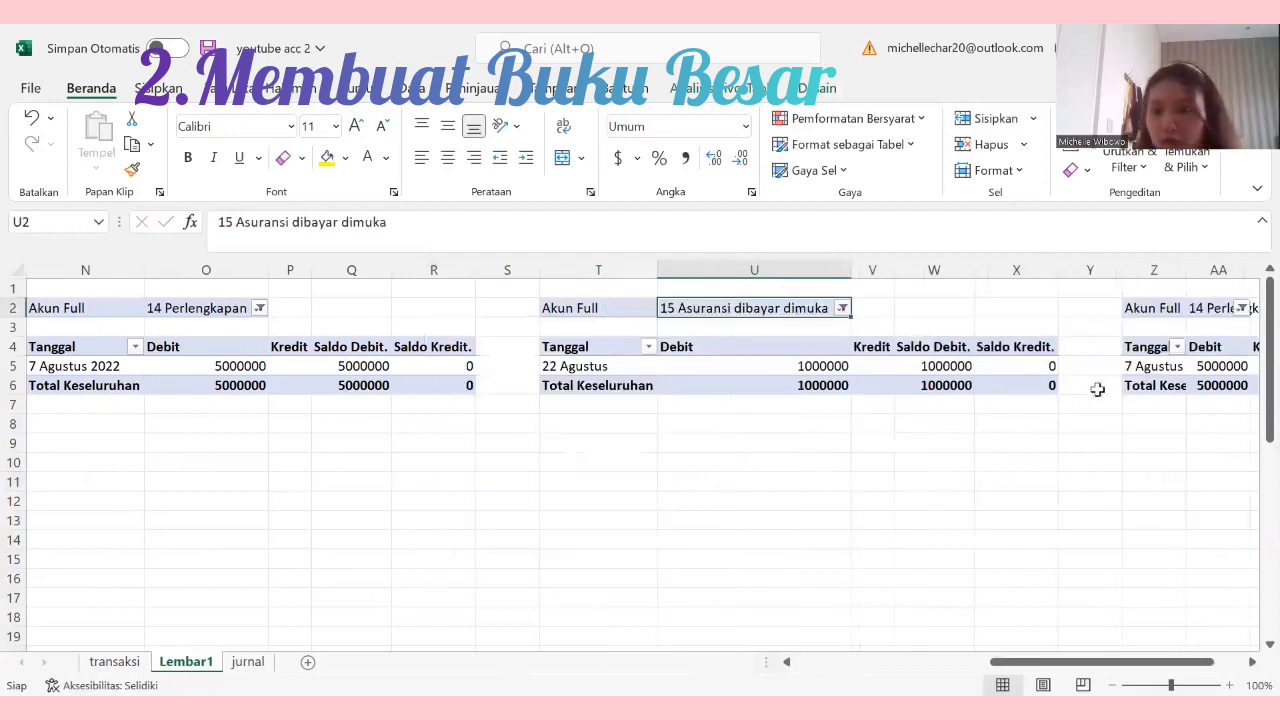
pyautogui.click(1239, 309)
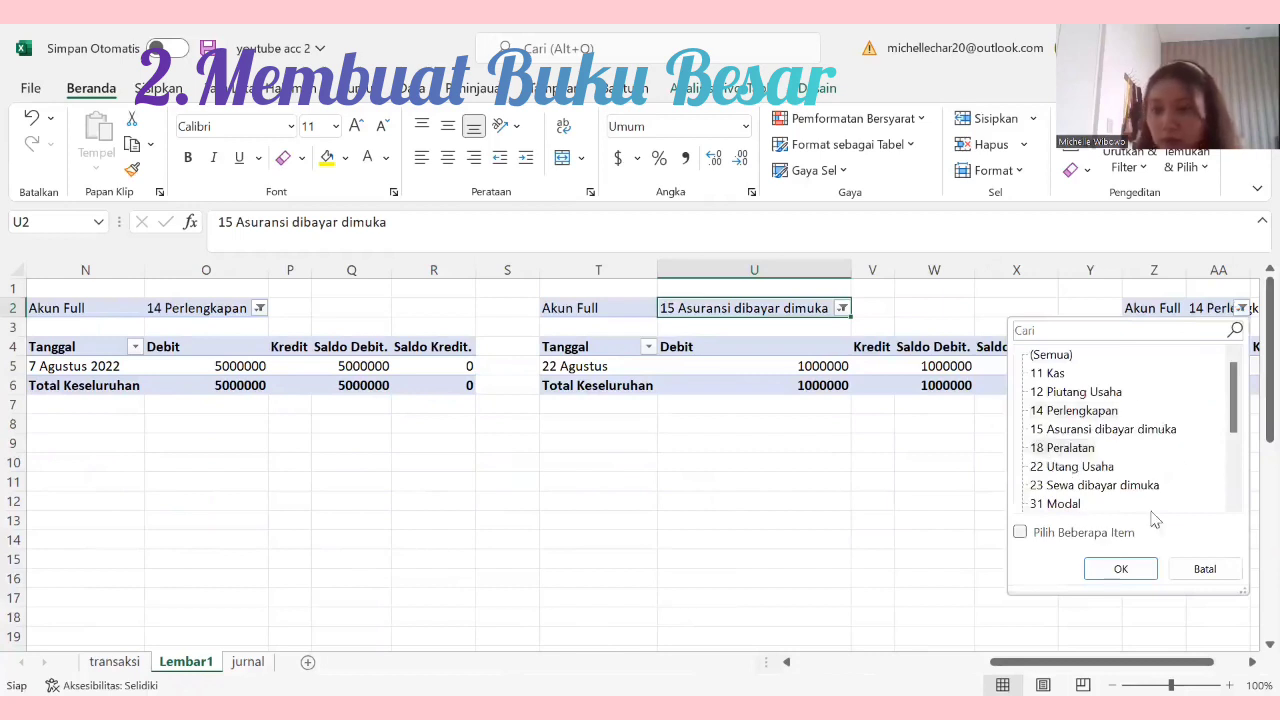
pyautogui.click(1120, 568)
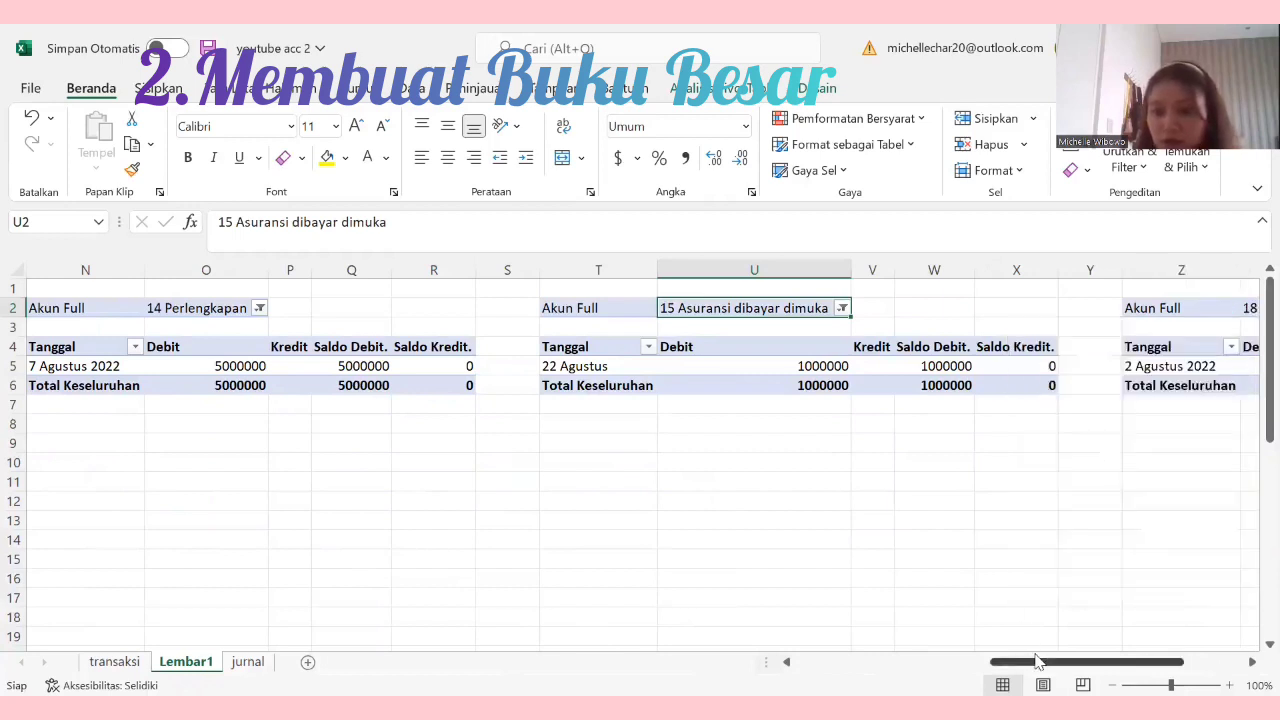
# Step: Copy the Peralatan pivot table in Z2:AD6 and paste copies of it at AF2 and AL2
pyautogui.moveTo(1036, 660); pyautogui.dragTo(1090, 661)
pyautogui.moveTo(835, 310); pyautogui.dragTo(1143, 389)
pyautogui.hotkey('ctrl', 'c')
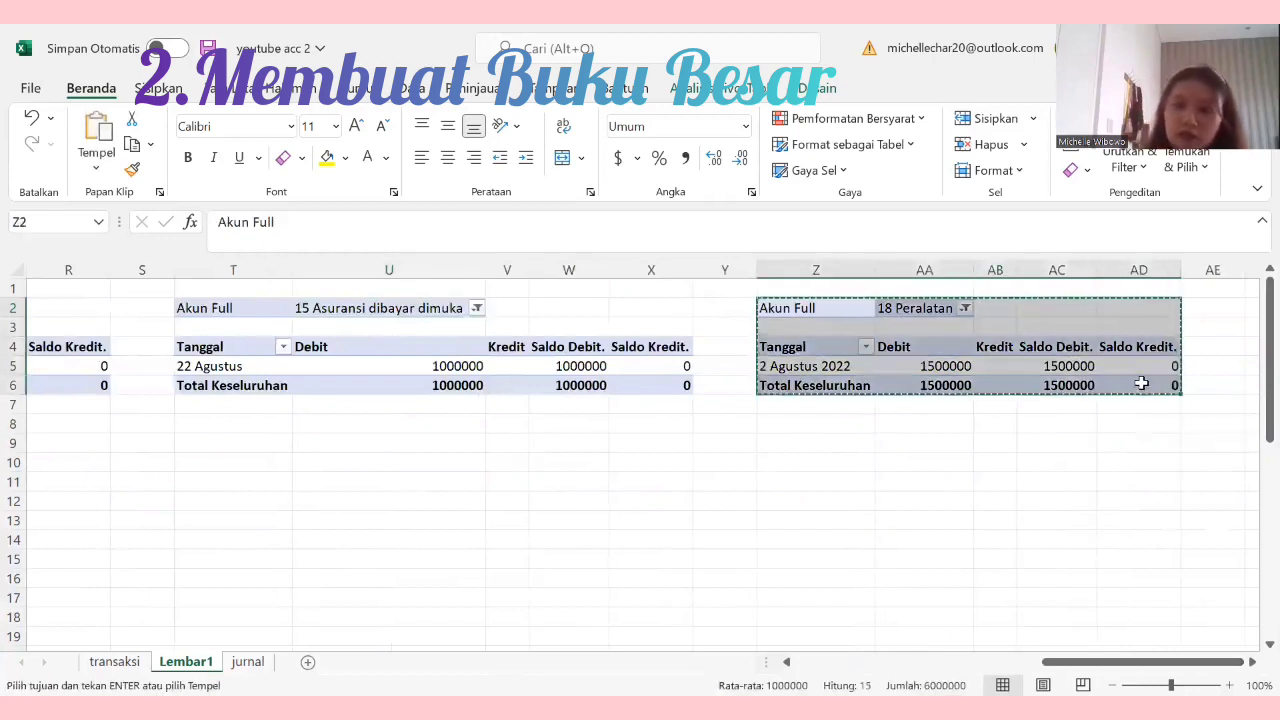
pyautogui.click(1253, 306)
pyautogui.hotkey('ctrl', 'v')
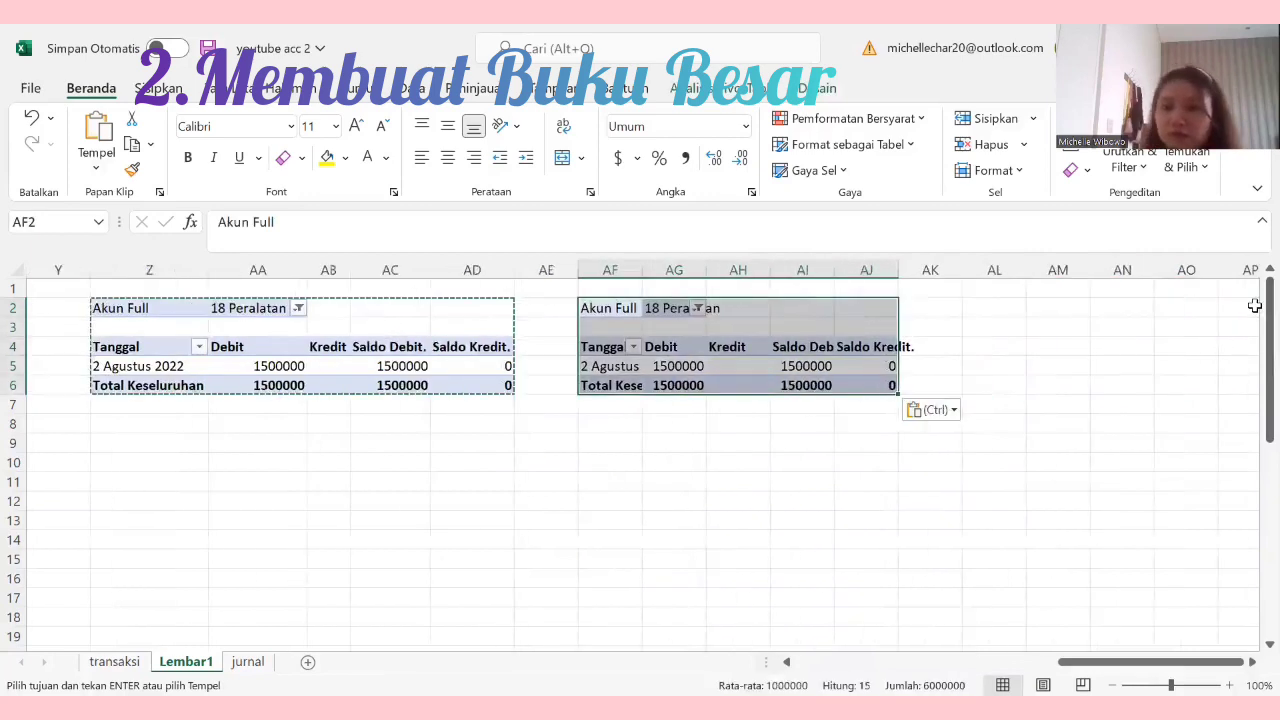
pyautogui.click(984, 309)
pyautogui.hotkey('ctrl', 'v')
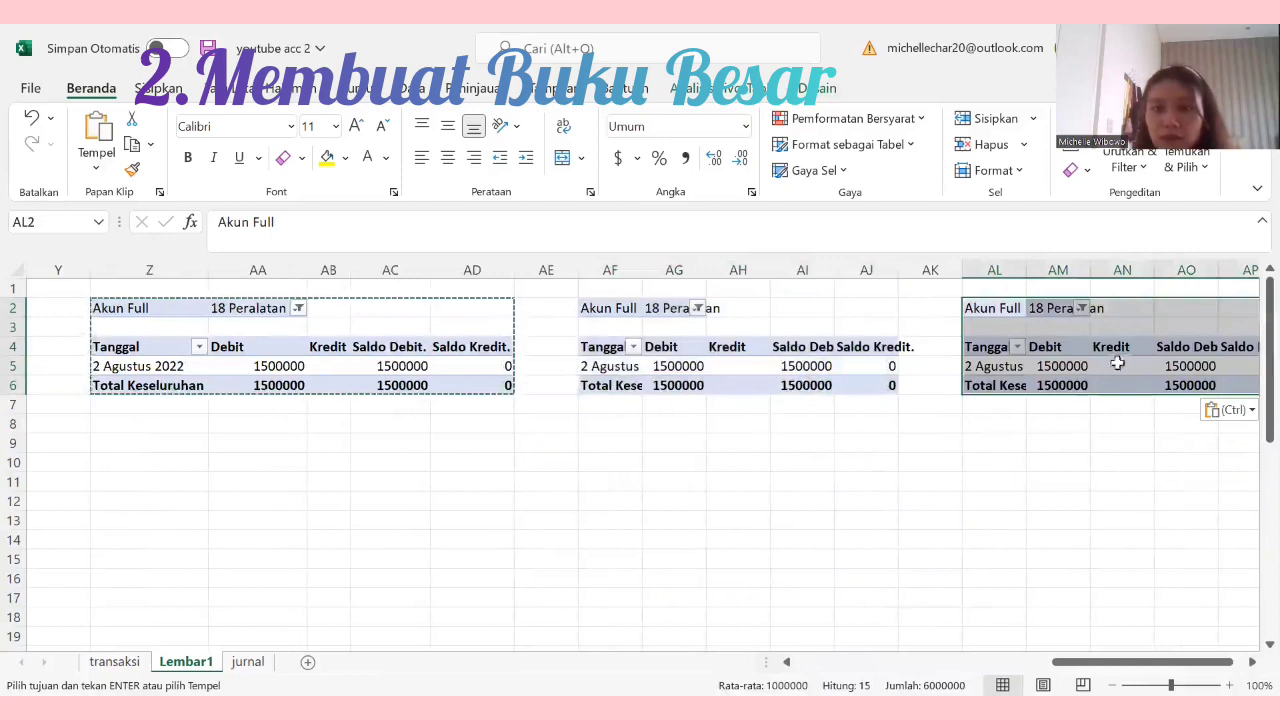
# Step: Paste two more copies of the Peralatan pivot table at AR2 and AX2, leaving one empty column between tables
pyautogui.press('Right')
pyautogui.press('Right')
pyautogui.press('Right')
pyautogui.press('Right')
pyautogui.press('Right')
pyautogui.press('Right')
pyautogui.press('Right')
pyautogui.press('Right')
pyautogui.press('Right')
pyautogui.press('Right')
pyautogui.press('Right')
pyautogui.press('Right')
pyautogui.press('Right')
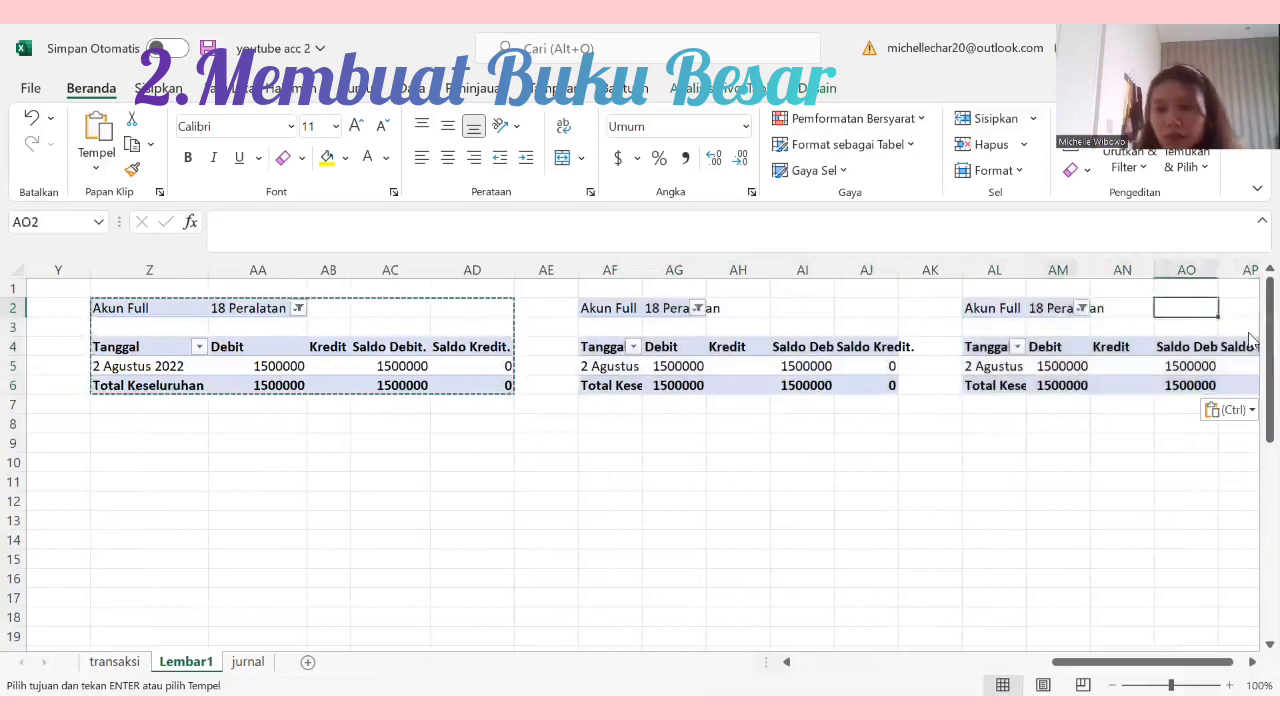
pyautogui.click(767, 309)
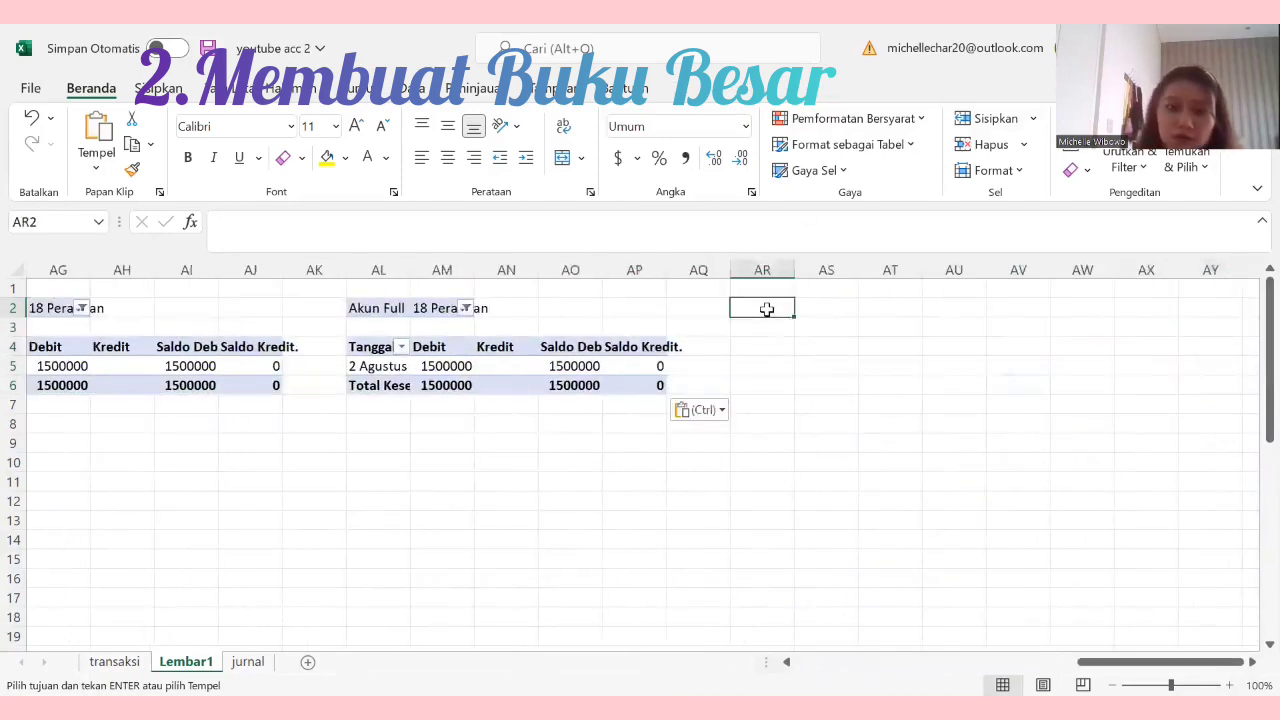
pyautogui.hotkey('ctrl', 'v')
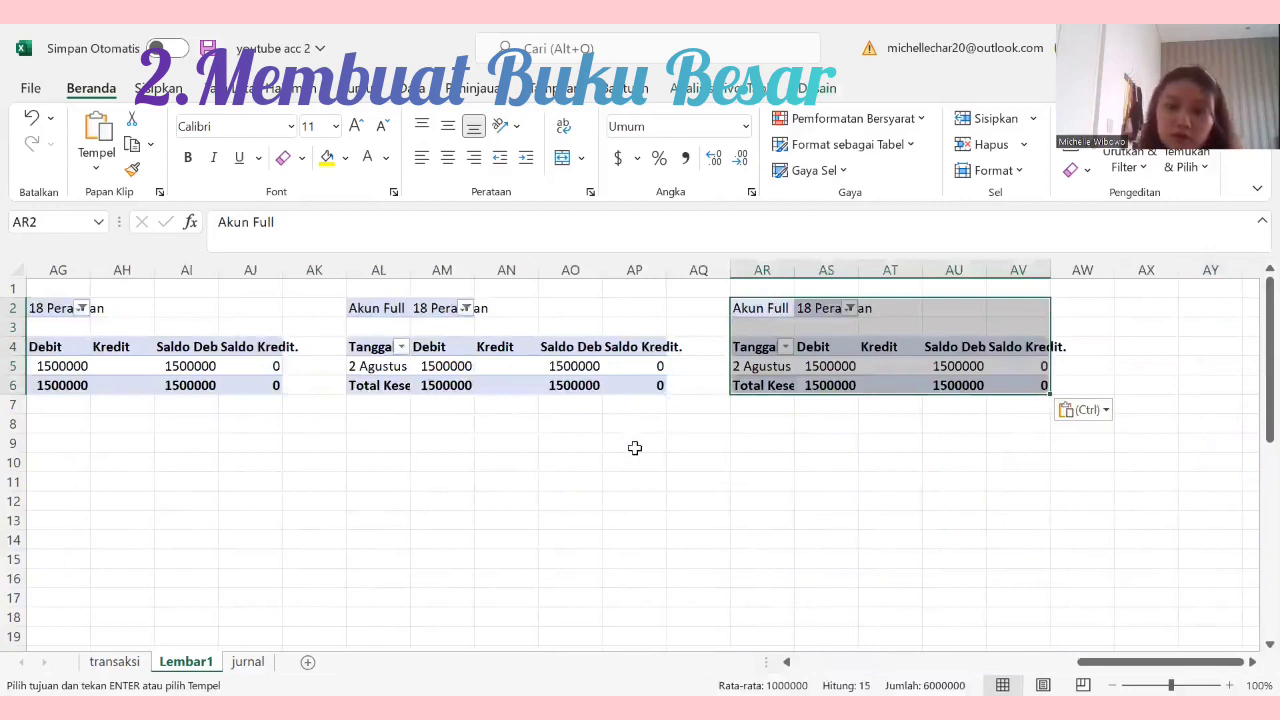
pyautogui.click(1137, 304)
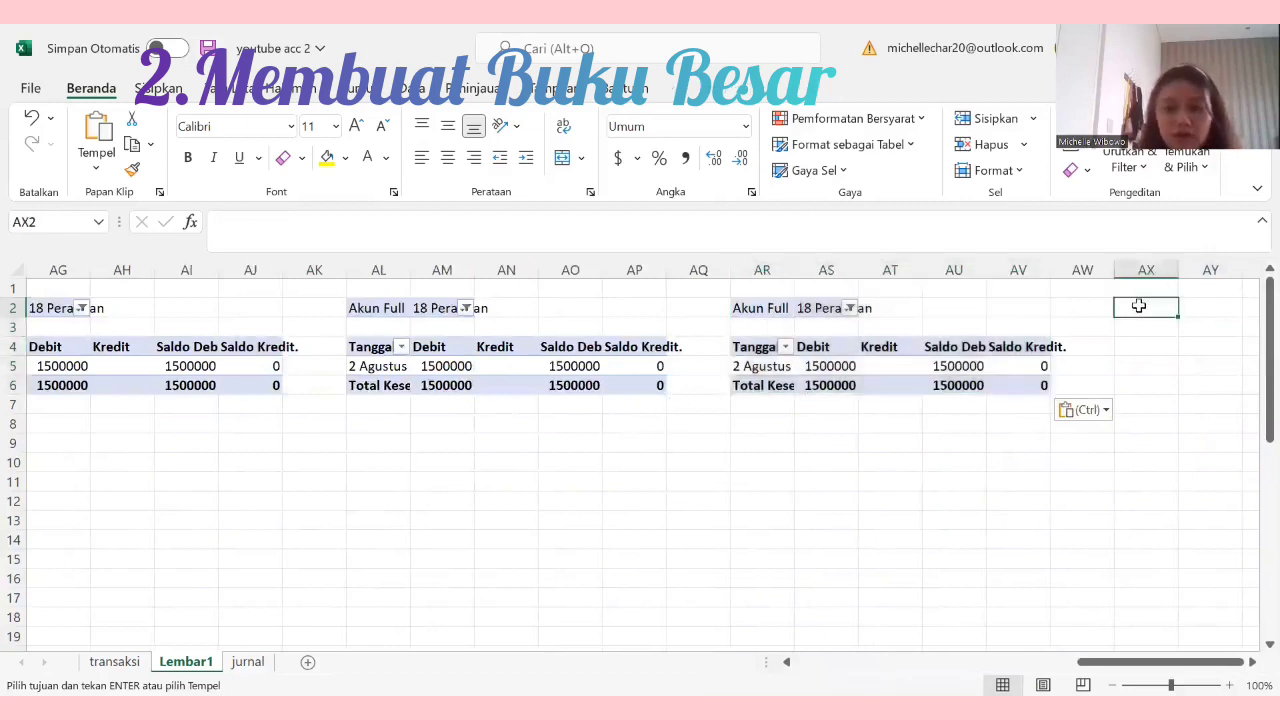
pyautogui.hotkey('ctrl', 'v')
pyautogui.click(762, 459)
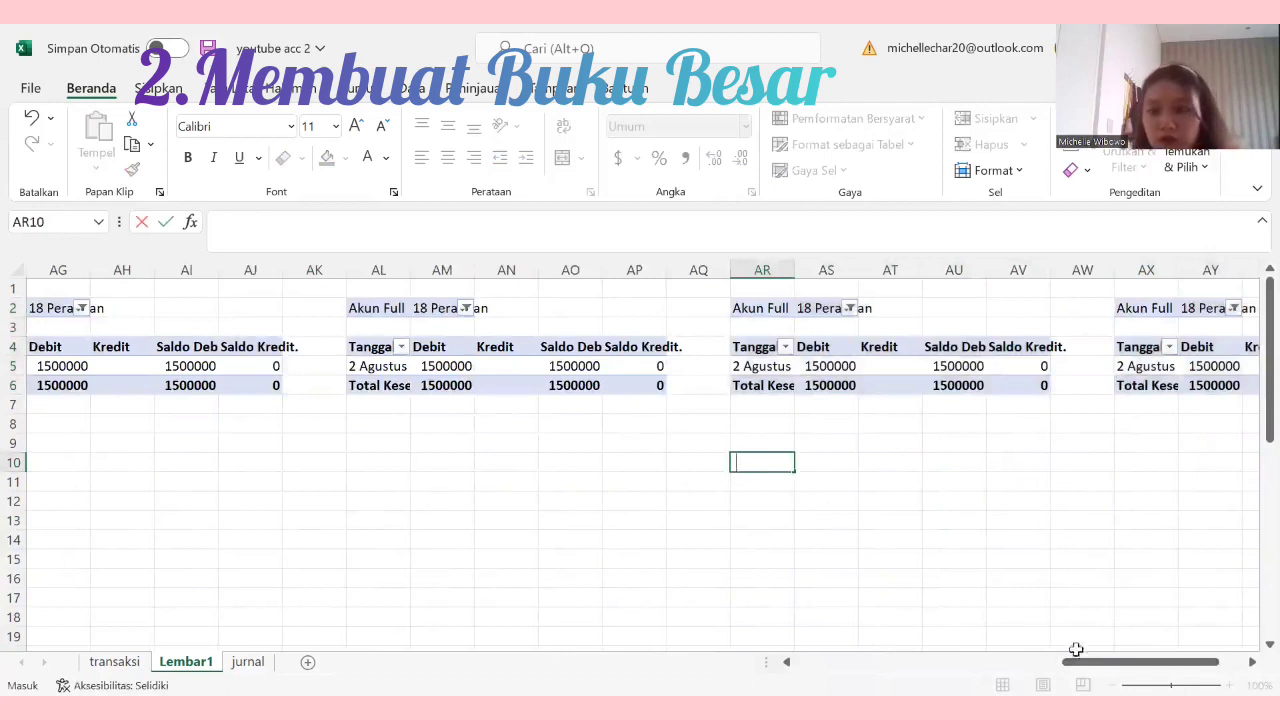
# Step: Filter the pivot table copy at AF2 to the account 22 Utang Usaha
pyautogui.moveTo(1088, 672); pyautogui.dragTo(1046, 668)
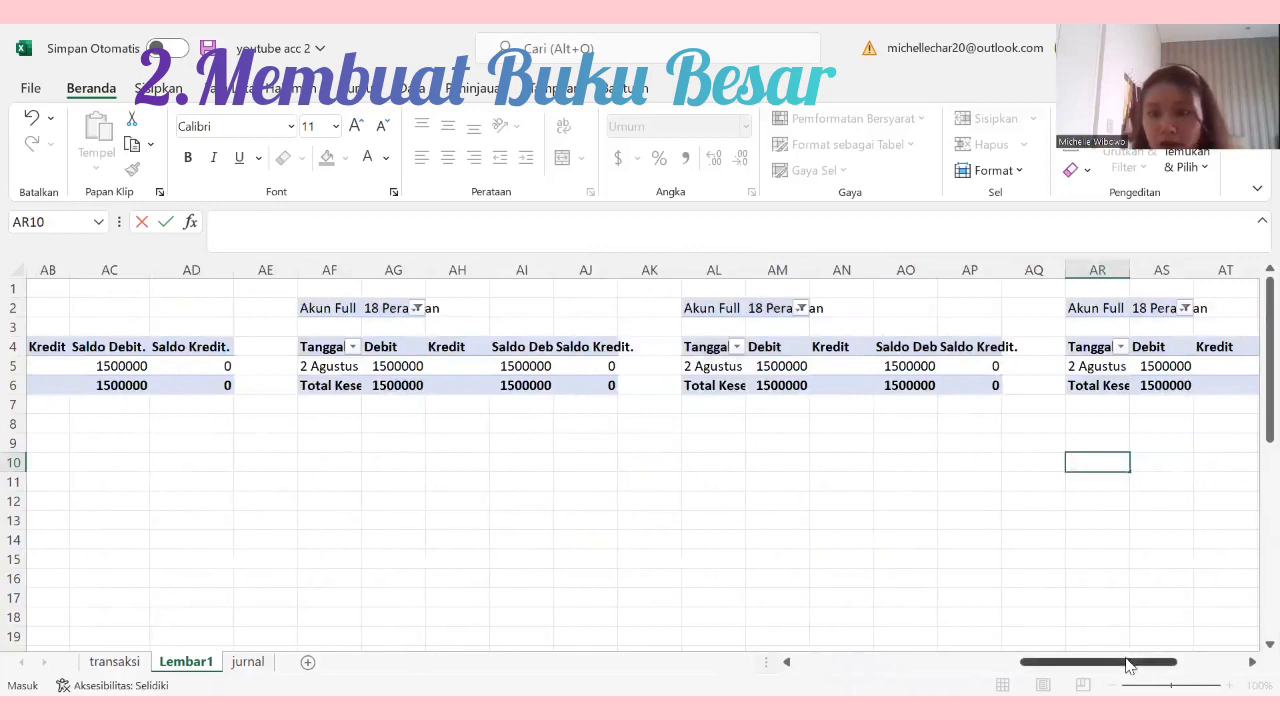
pyautogui.moveTo(1124, 667); pyautogui.dragTo(1087, 657)
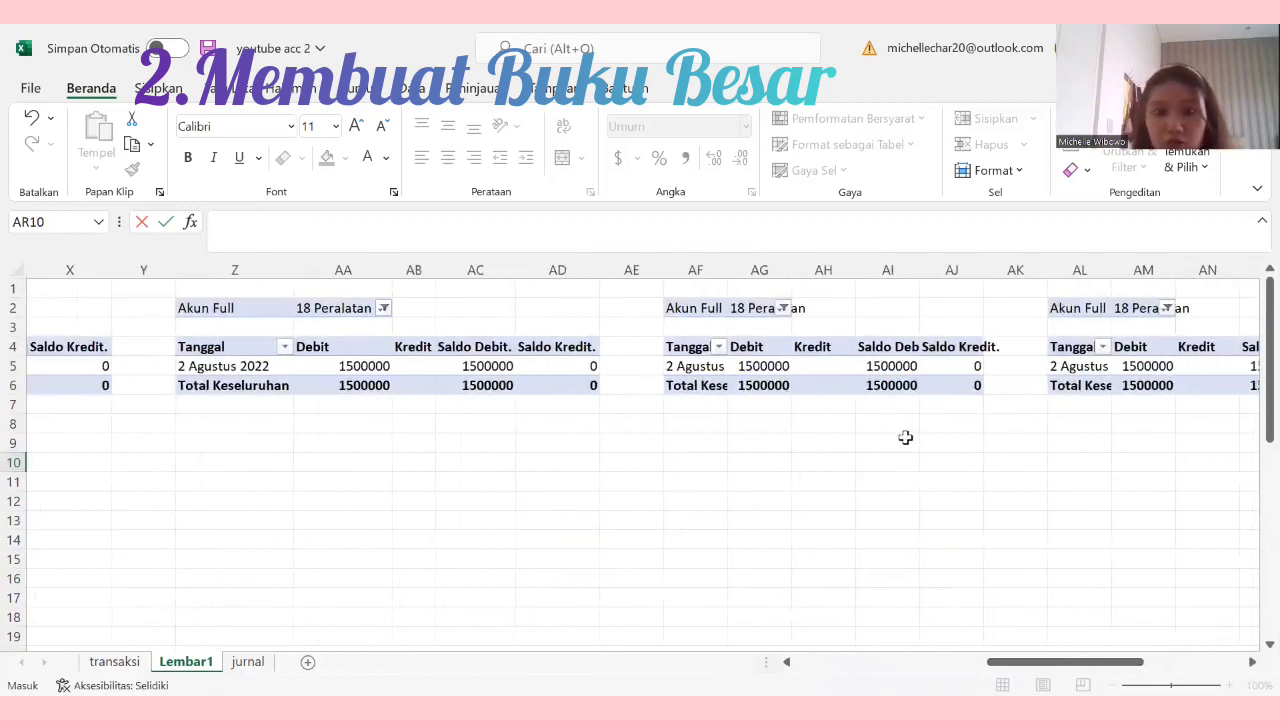
pyautogui.click(779, 310)
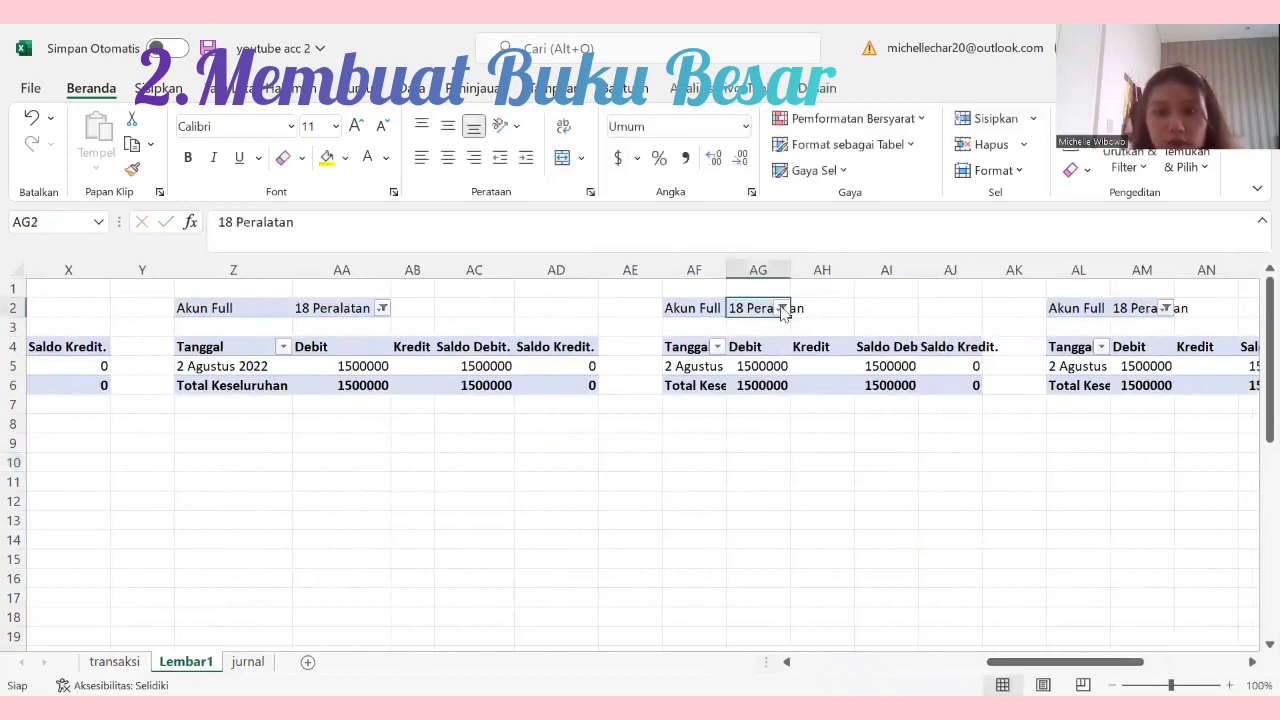
pyautogui.click(781, 308)
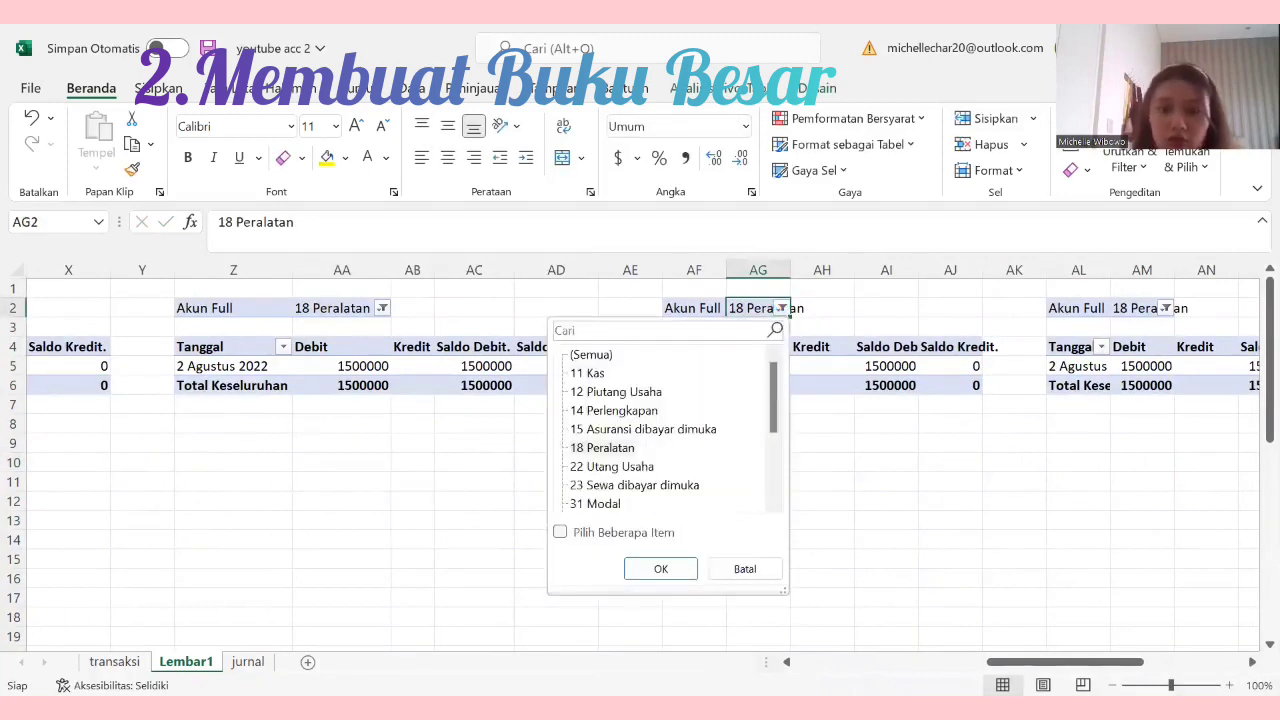
pyautogui.click(612, 467)
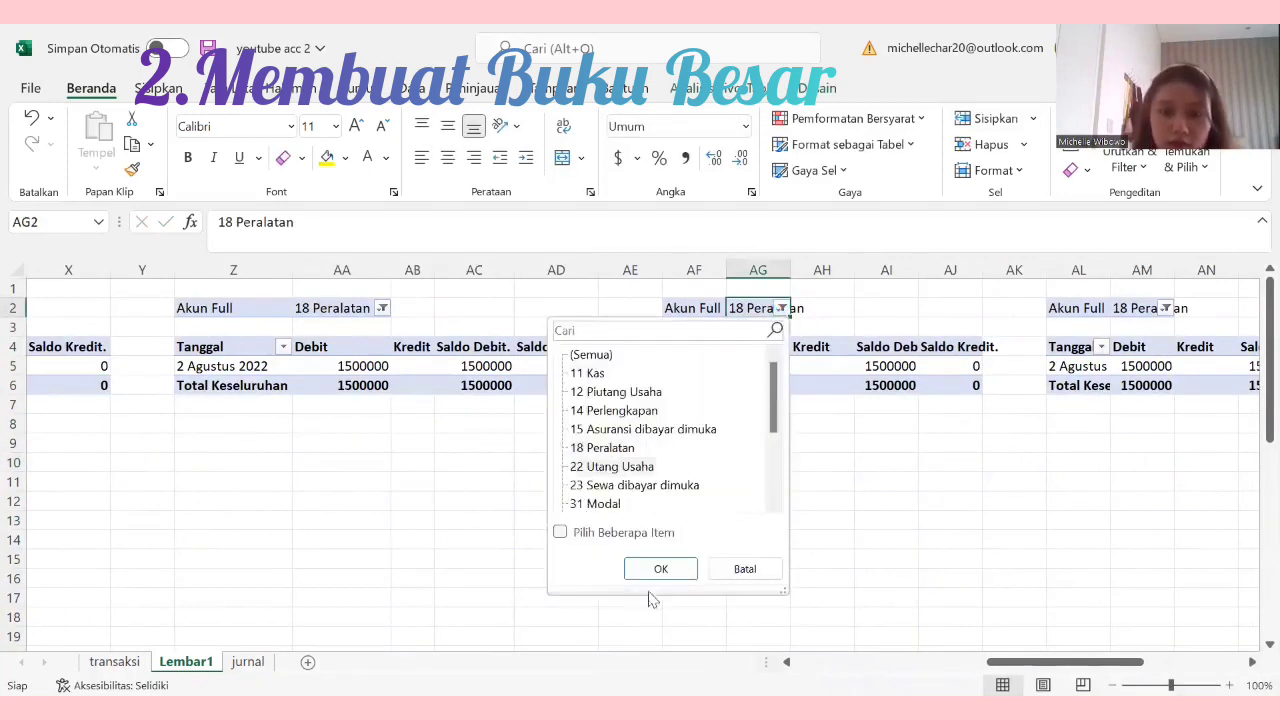
pyautogui.click(656, 572)
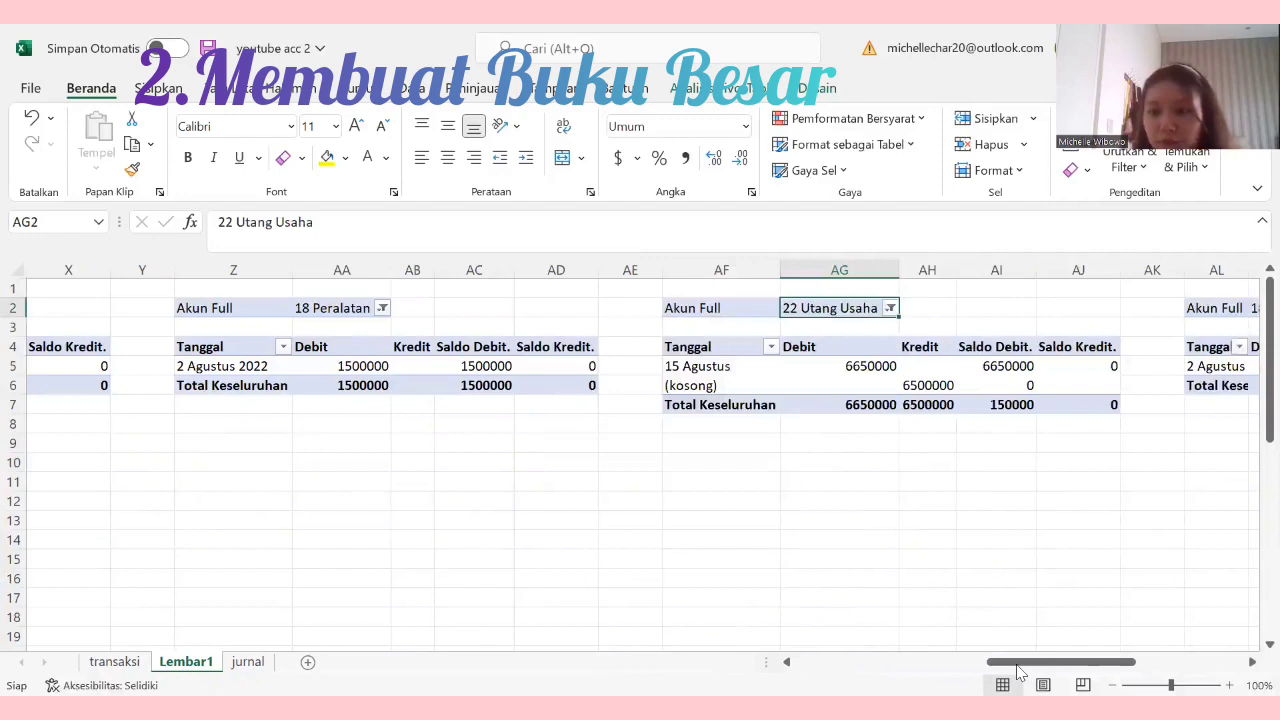
# Step: Filter the pivot table copy at AL2 to the account 23 Sewa dibayar dimuka
pyautogui.moveTo(1020, 662); pyautogui.dragTo(1070, 662)
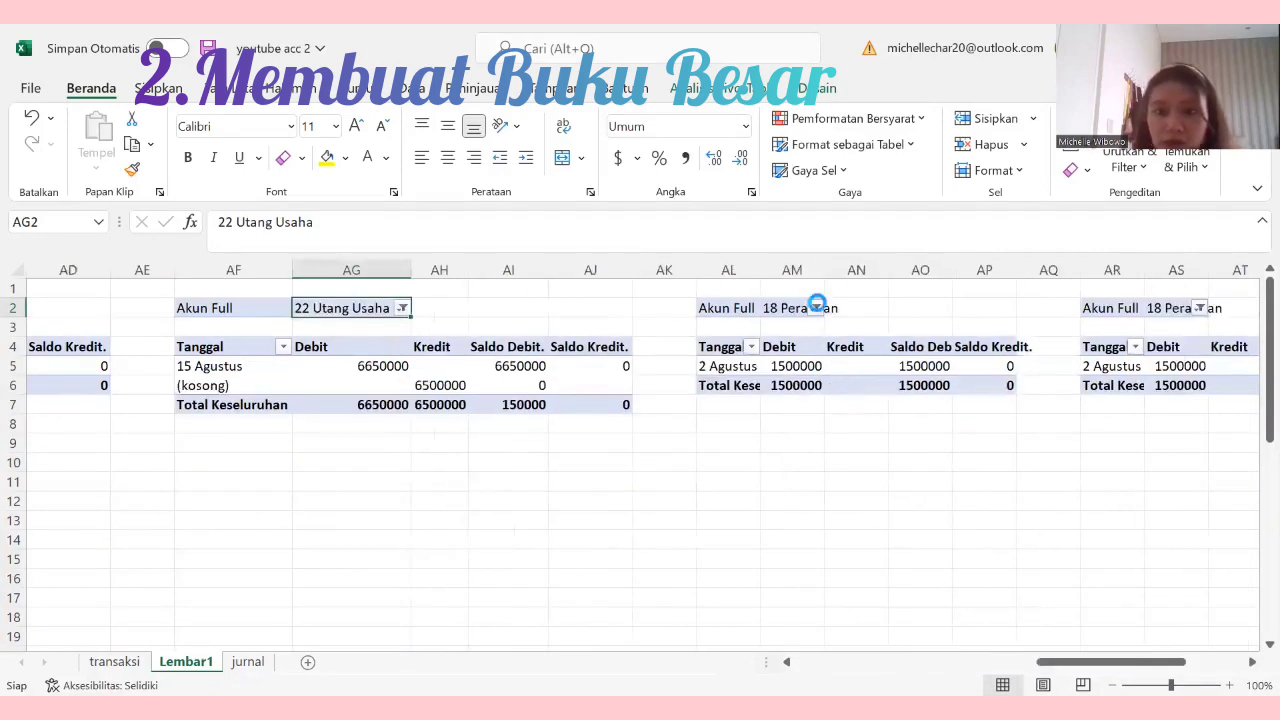
pyautogui.click(816, 307)
pyautogui.click(657, 486)
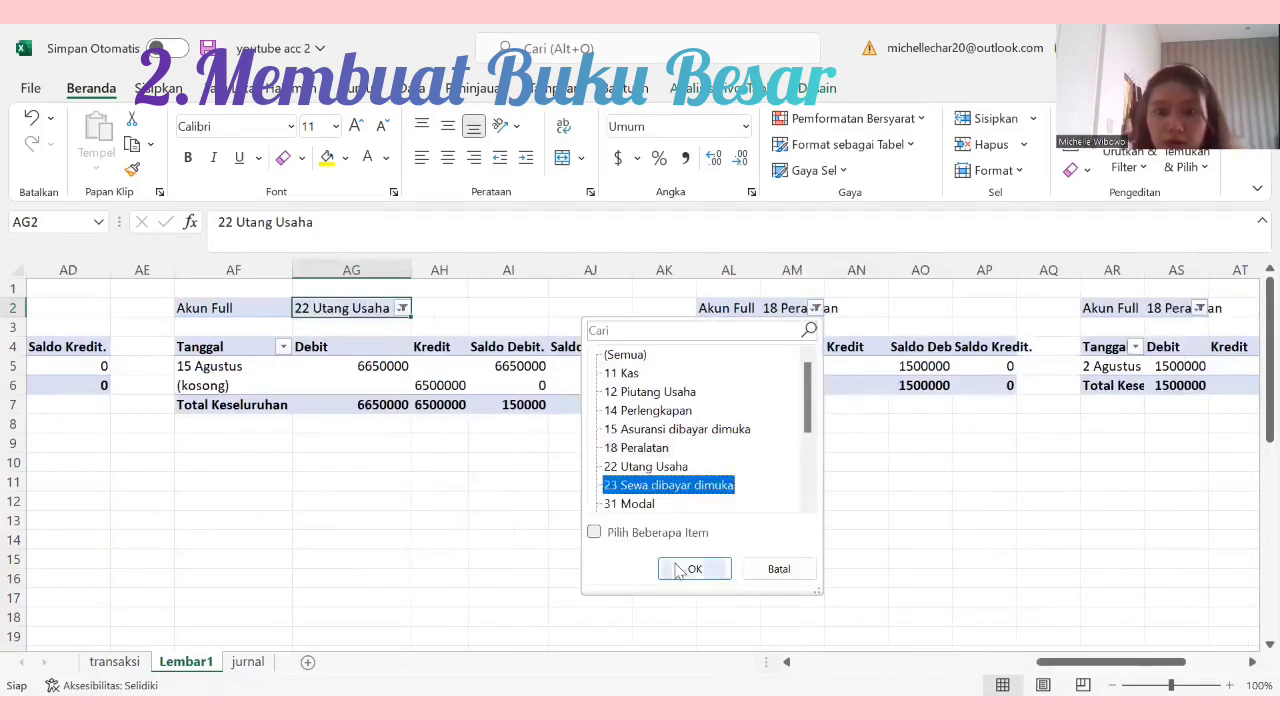
pyautogui.click(694, 568)
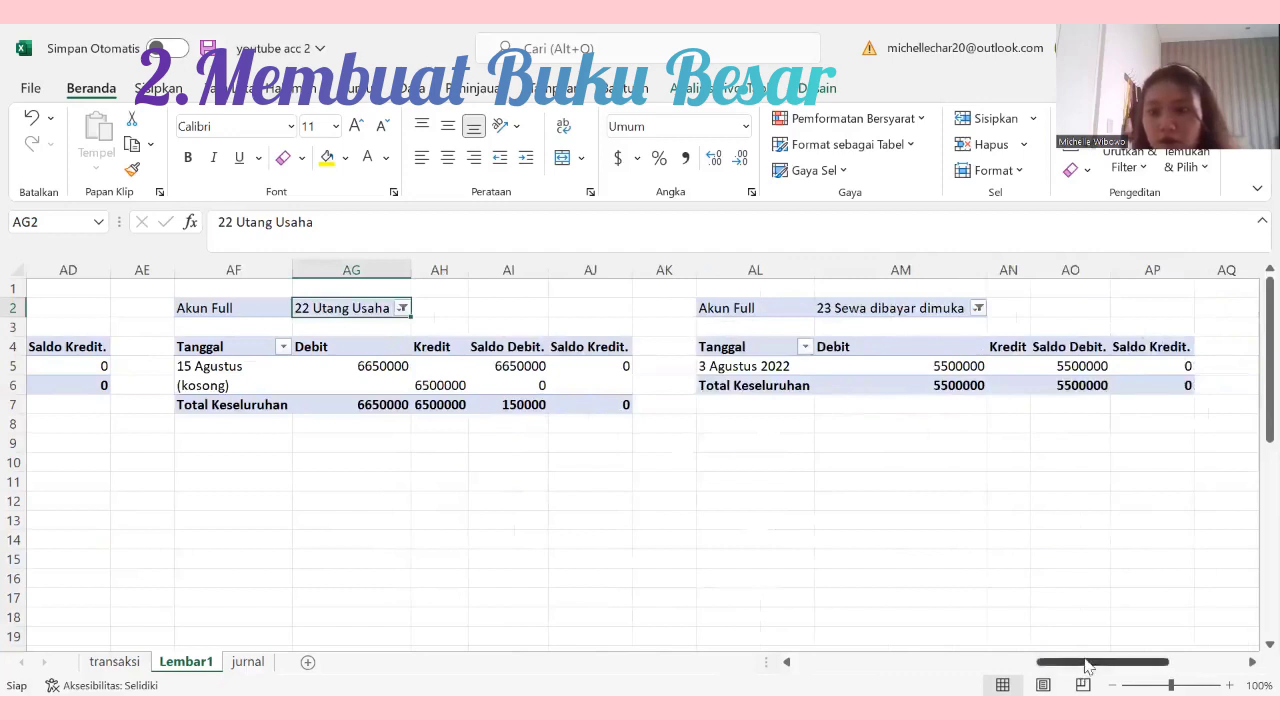
# Step: Filter the pivot table copy at AR2 to the account 31 Modal
pyautogui.moveTo(1080, 662); pyautogui.dragTo(1152, 662)
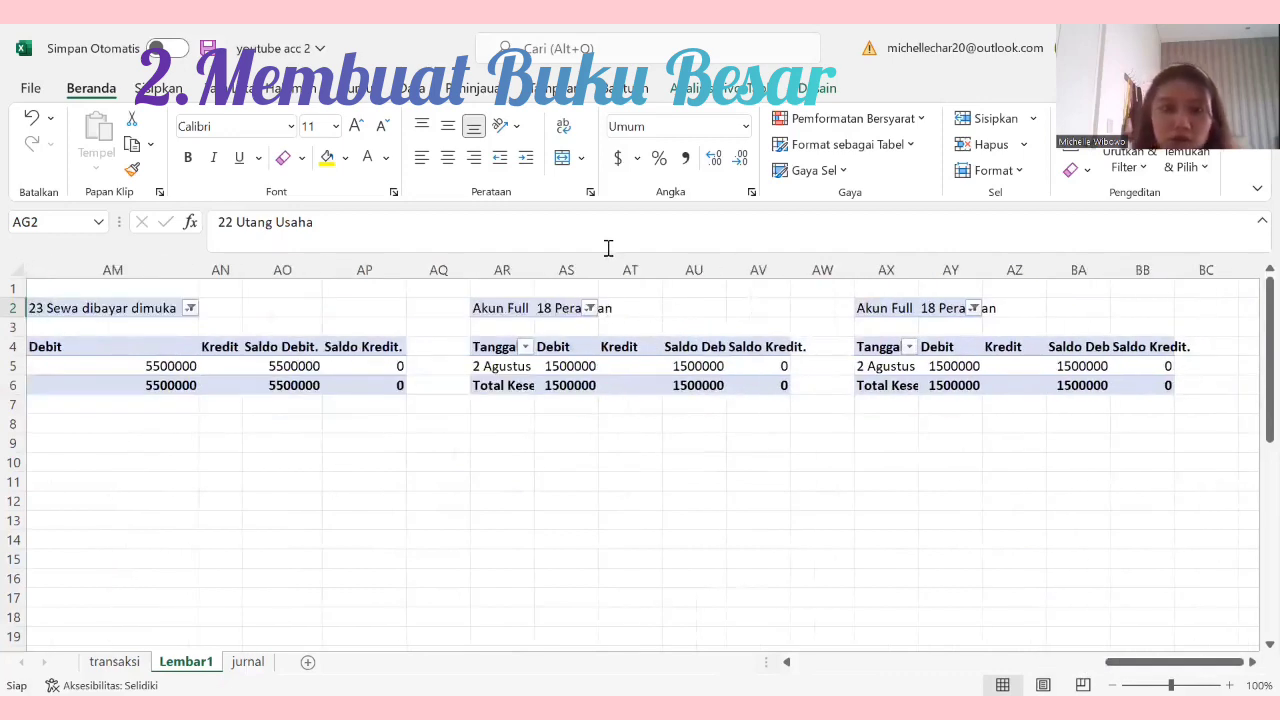
pyautogui.click(593, 321)
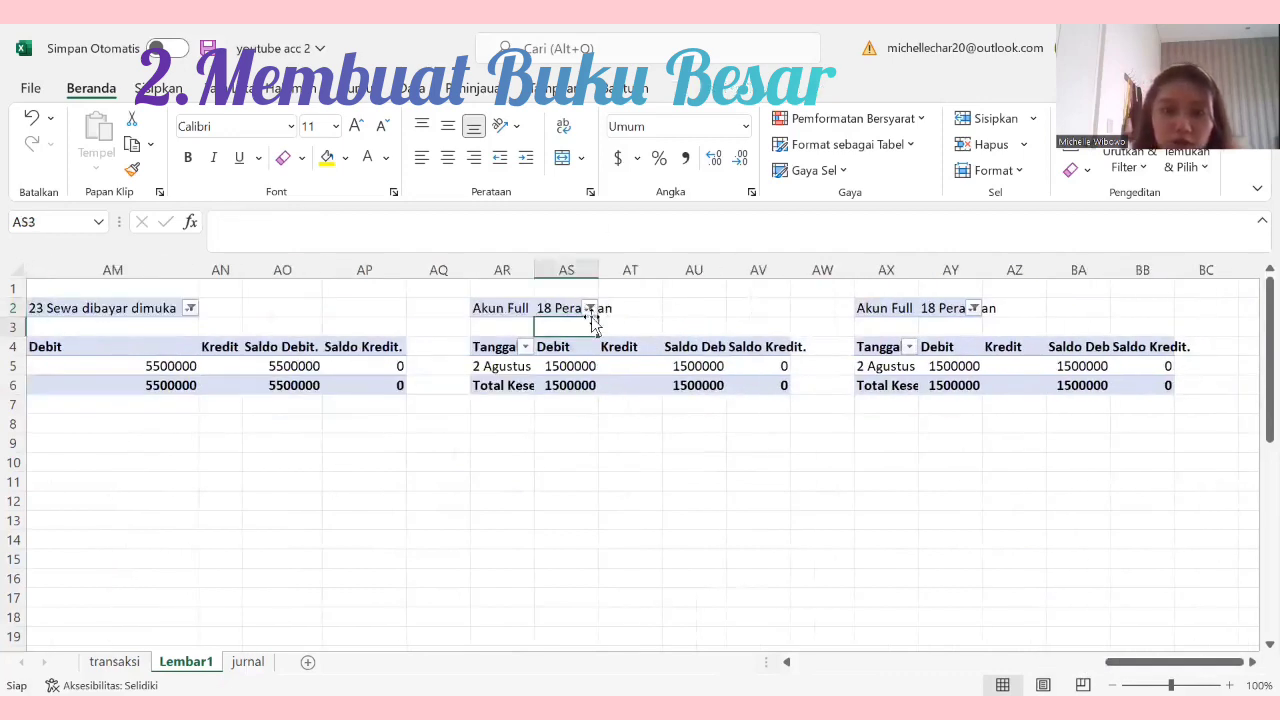
pyautogui.click(593, 307)
pyautogui.scroll(-1, 492, 455)
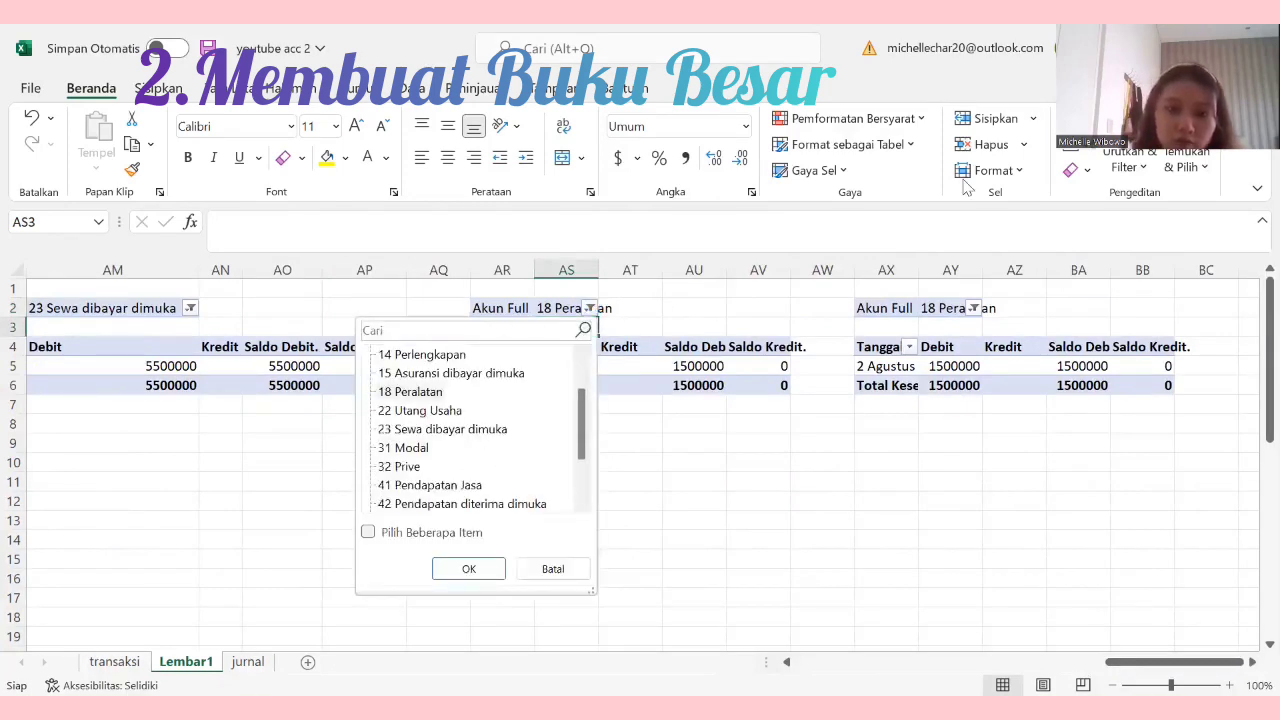
pyautogui.click(401, 452)
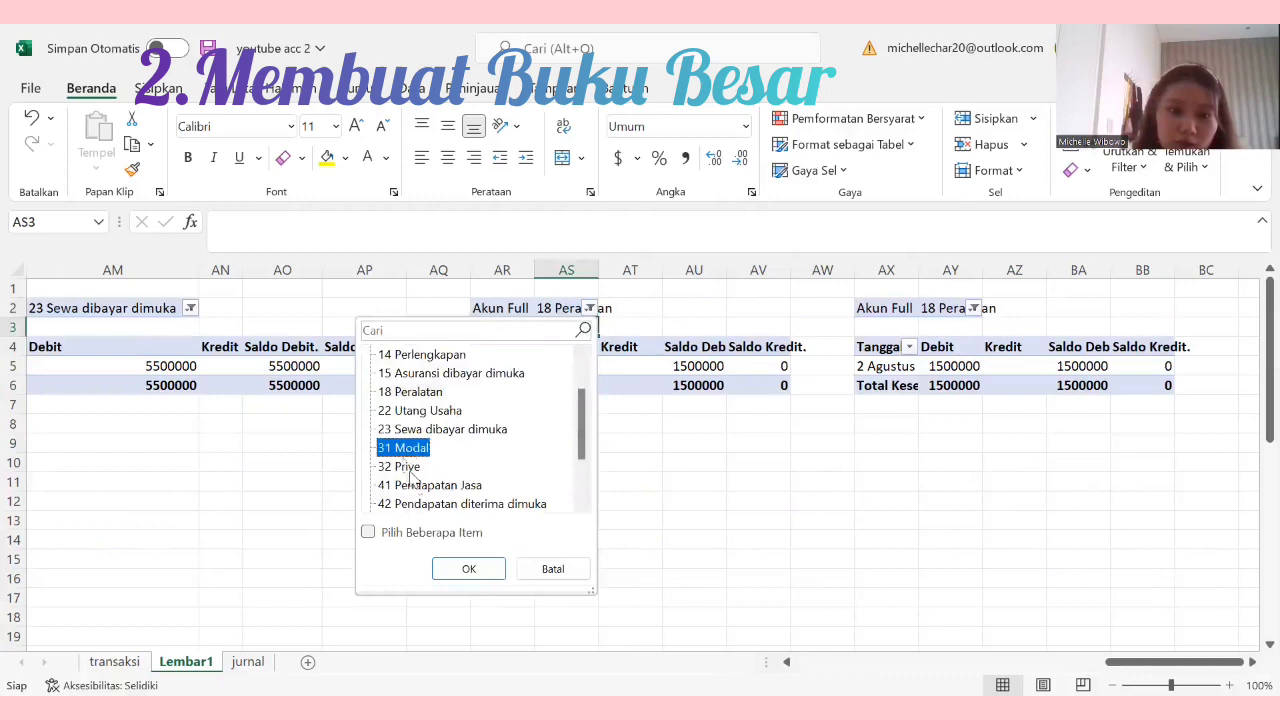
pyautogui.click(469, 570)
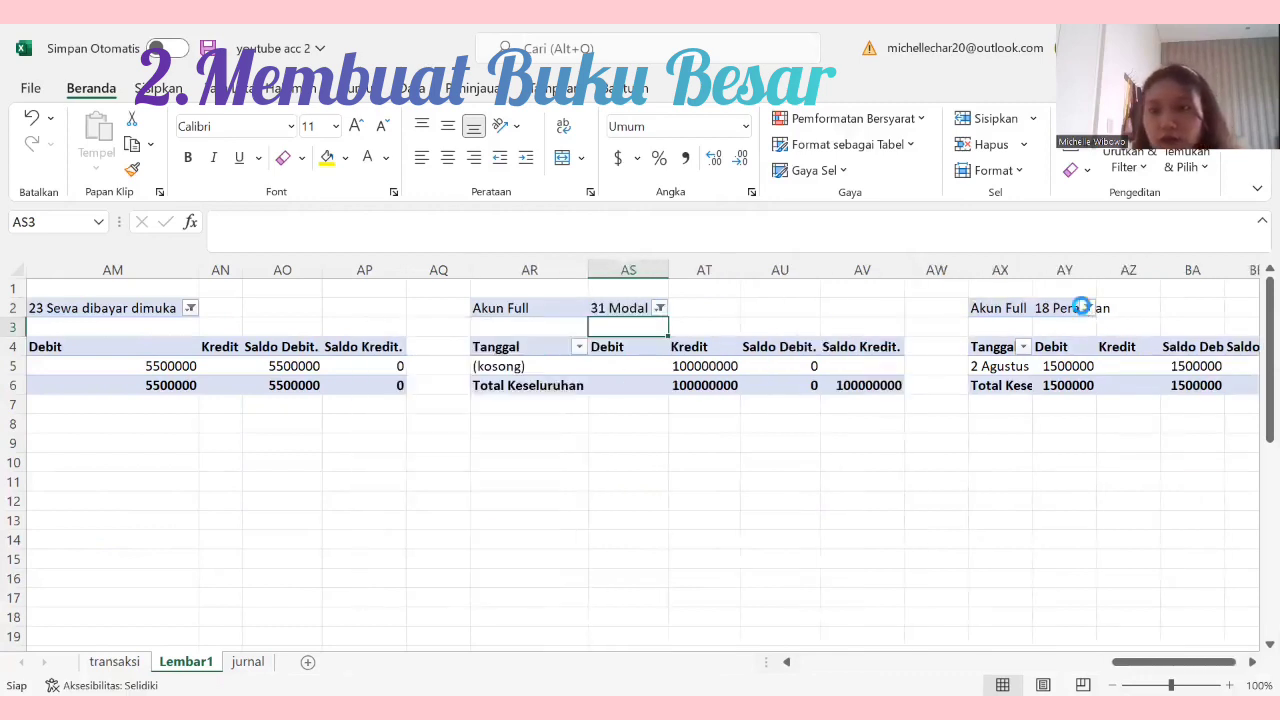
# Step: Filter the pivot table copy at AX2 to the account 32 Prive
pyautogui.click(1084, 308)
pyautogui.scroll(-1, 912, 460)
pyautogui.click(903, 466)
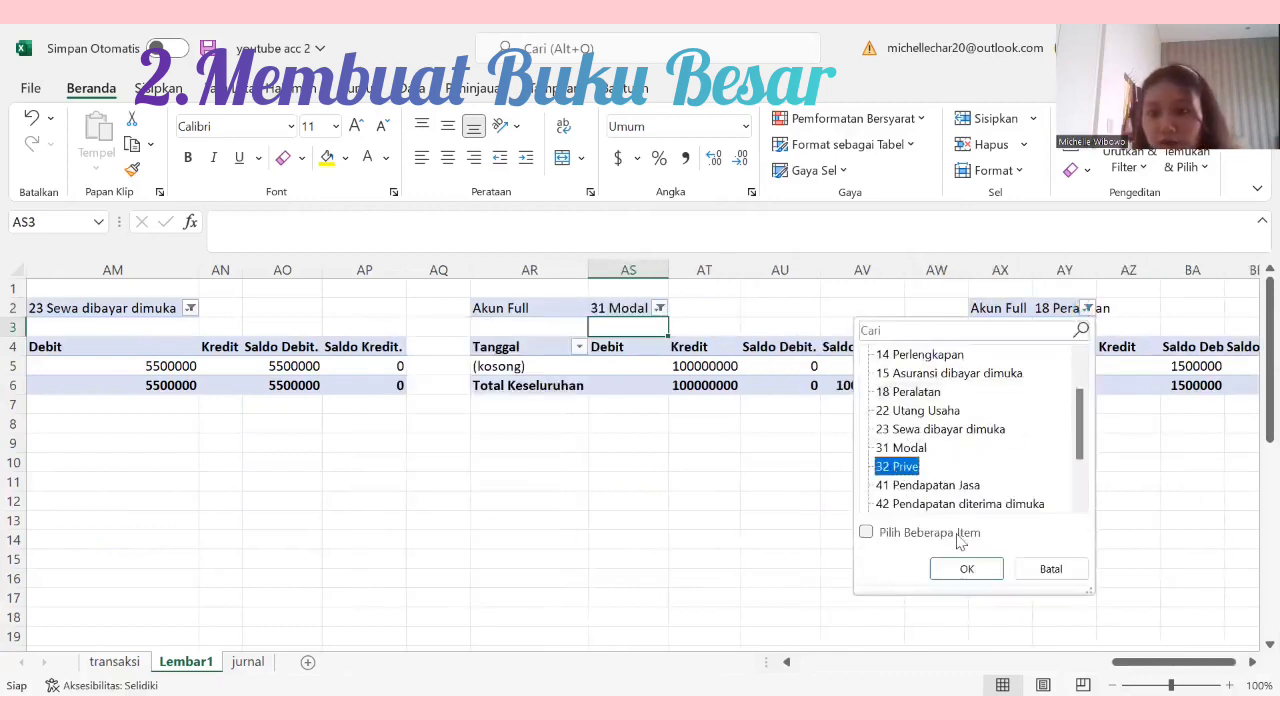
pyautogui.click(962, 567)
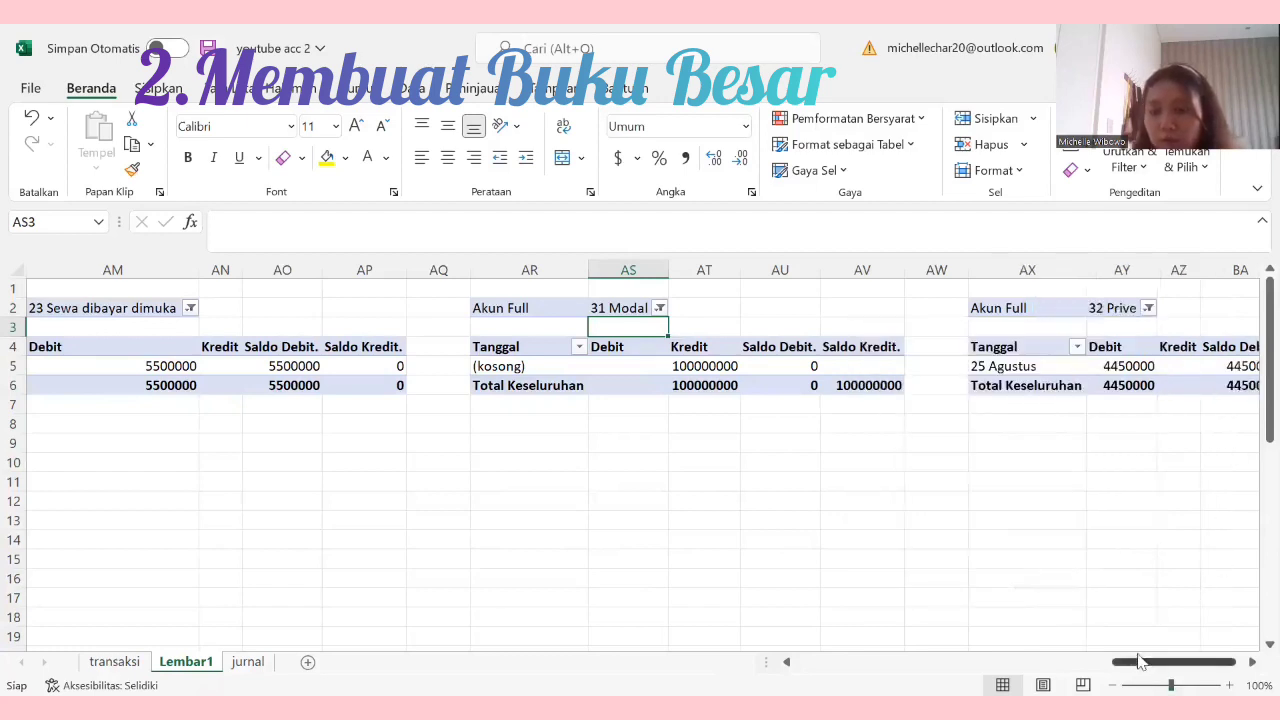
# Step: Copy the Prive pivot table in AX2:BB6 and paste a copy of it at BD2
pyautogui.moveTo(978, 306); pyautogui.dragTo(1172, 385)
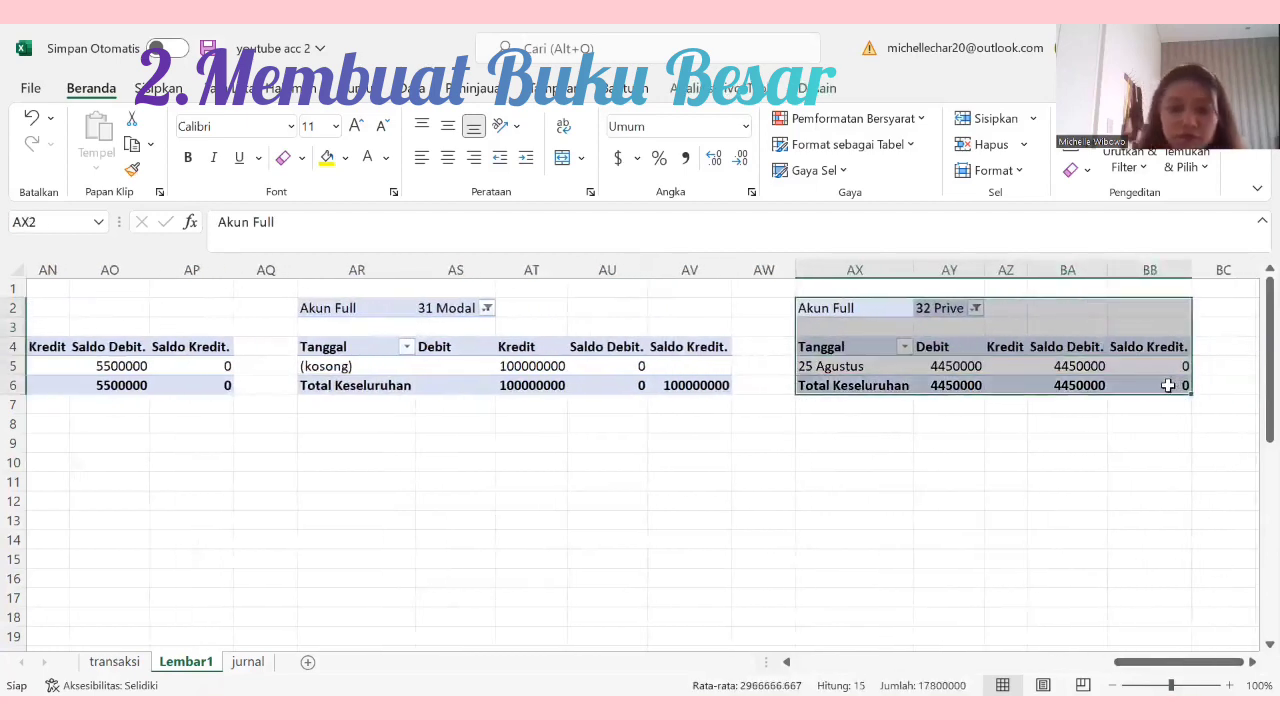
pyautogui.hotkey('ctrl', 'c')
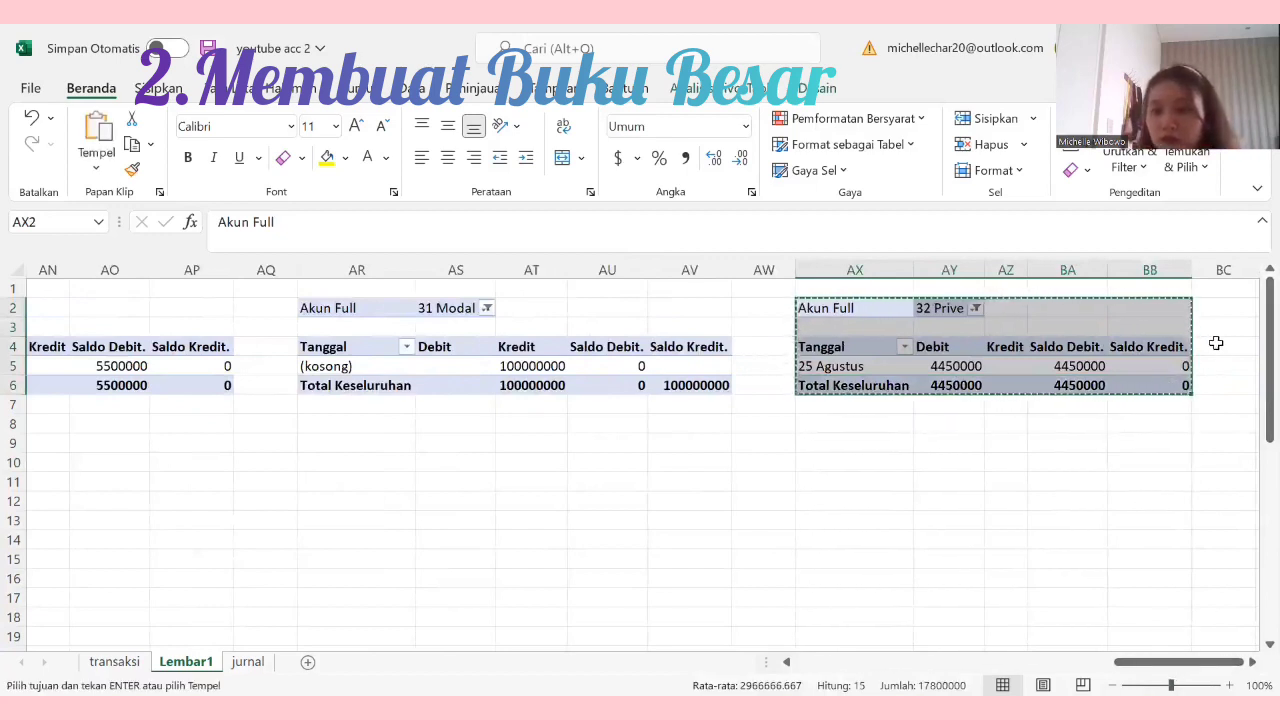
pyautogui.press('Right')
pyautogui.press('Right')
pyautogui.press('Right')
pyautogui.press('Right')
pyautogui.press('Right')
pyautogui.press('Right')
pyautogui.press('Right')
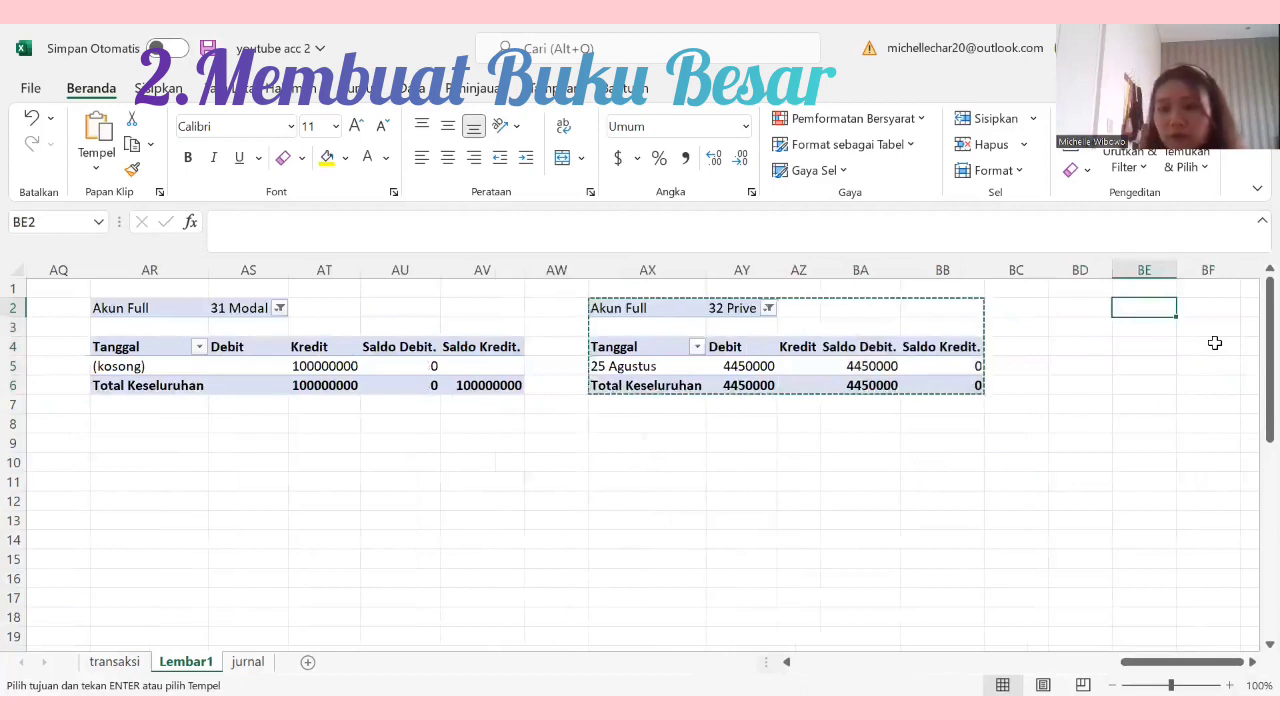
pyautogui.click(1082, 309)
pyautogui.hotkey('ctrl', 'v')
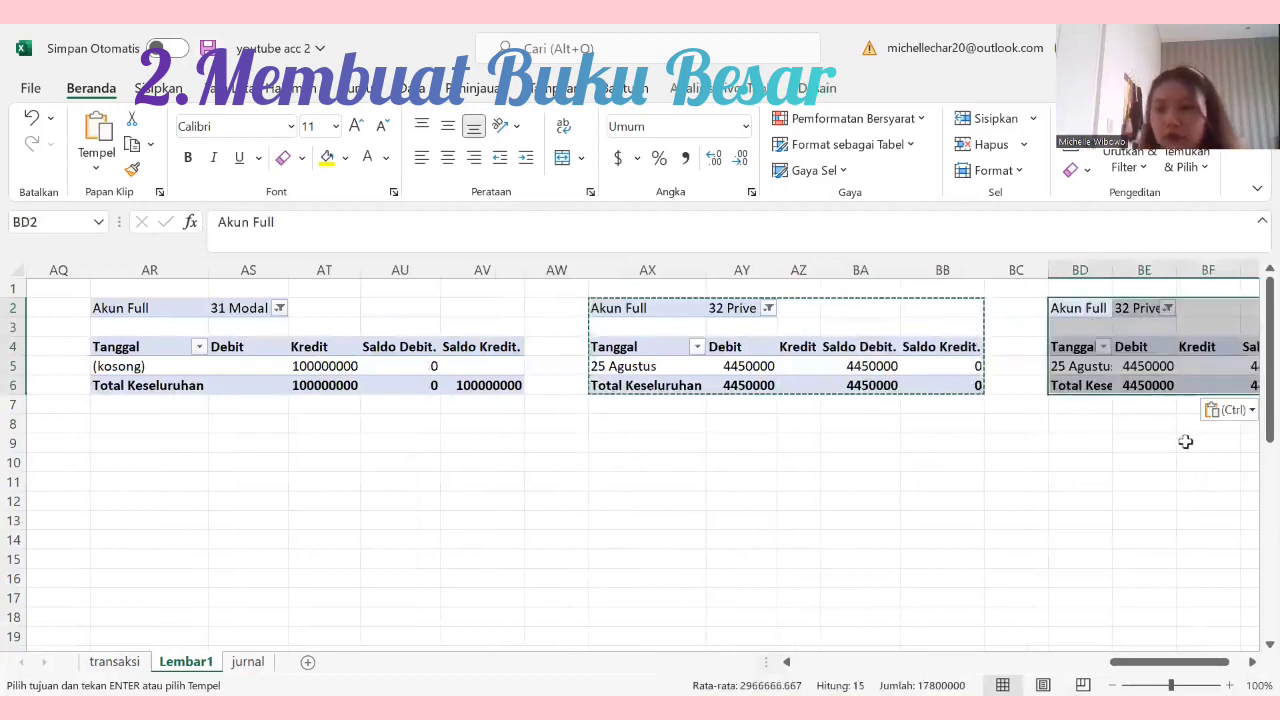
# Step: Paste another copy of the Prive pivot table at BJ2, leaving one empty column after the previous table
pyautogui.press('Right')
pyautogui.press('Right')
pyautogui.press('Right')
pyautogui.press('Right')
pyautogui.press('Right')
pyautogui.press('Right')
pyautogui.press('Right')
pyautogui.press('Right')
pyautogui.press('Right')
pyautogui.press('Right')
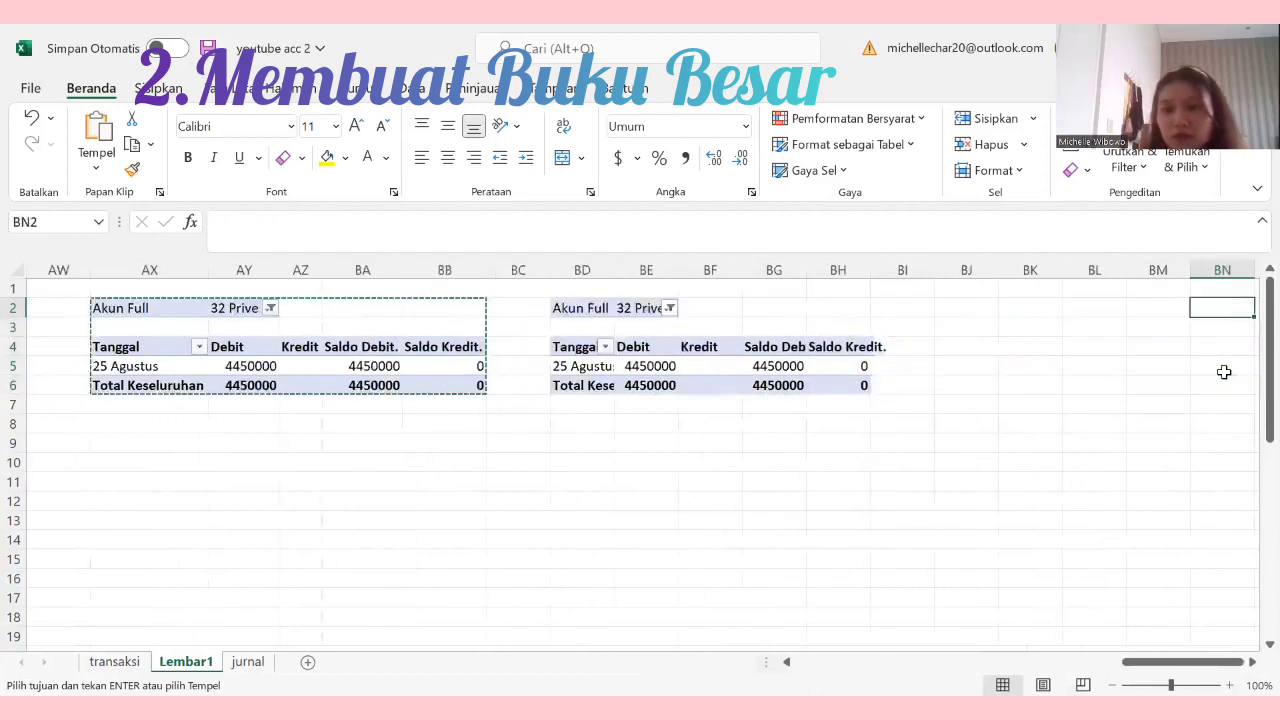
pyautogui.press('Right')
pyautogui.click(899, 307)
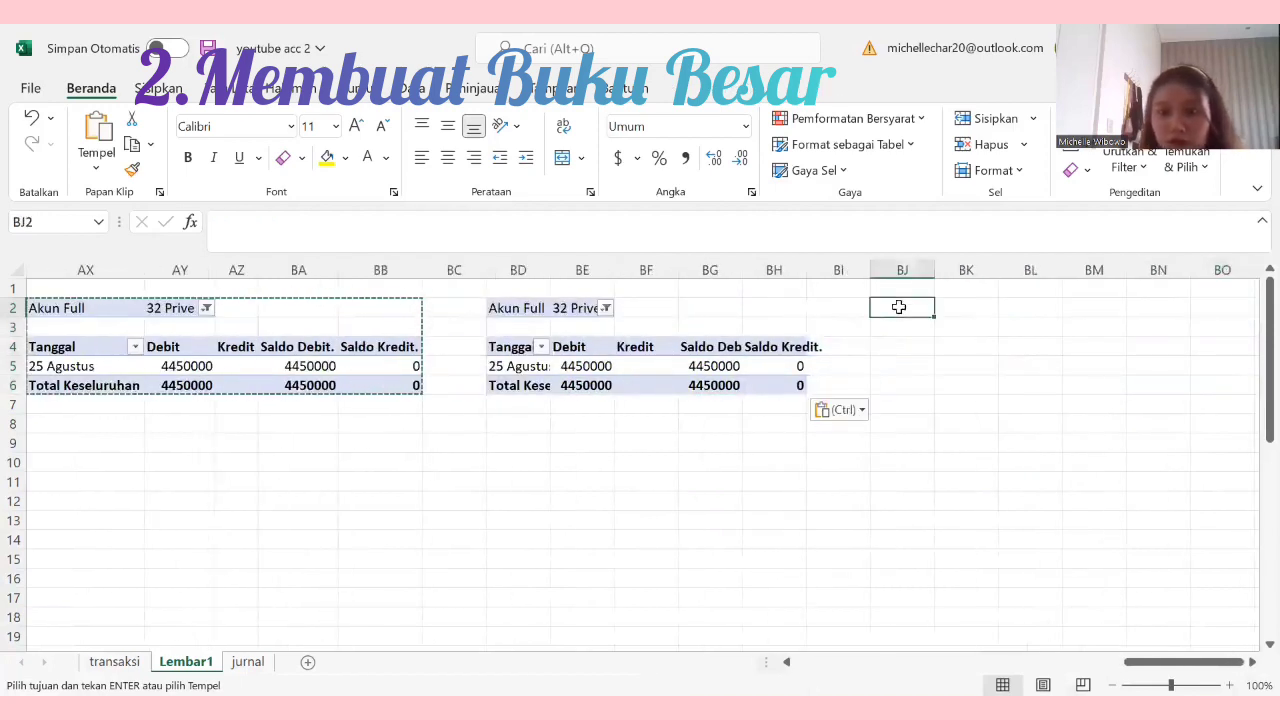
pyautogui.rightClick(899, 307)
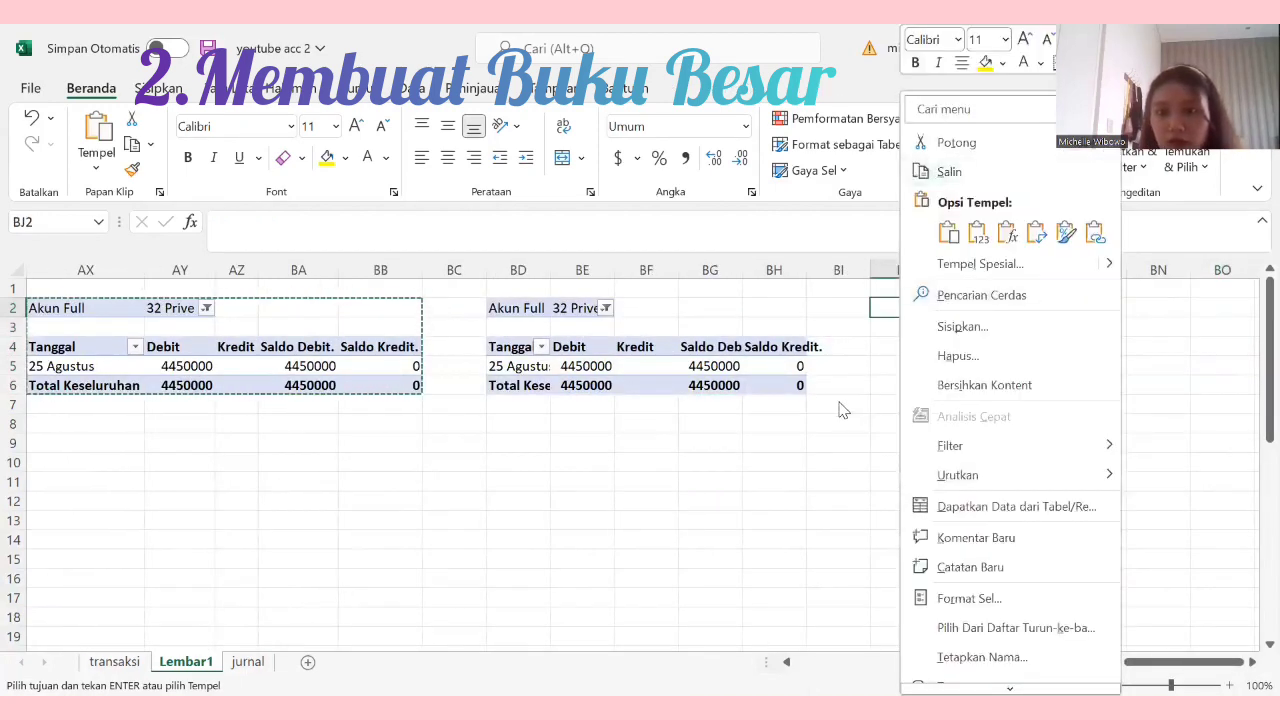
pyautogui.press('Escape')
pyautogui.hotkey('ctrl', 'v')
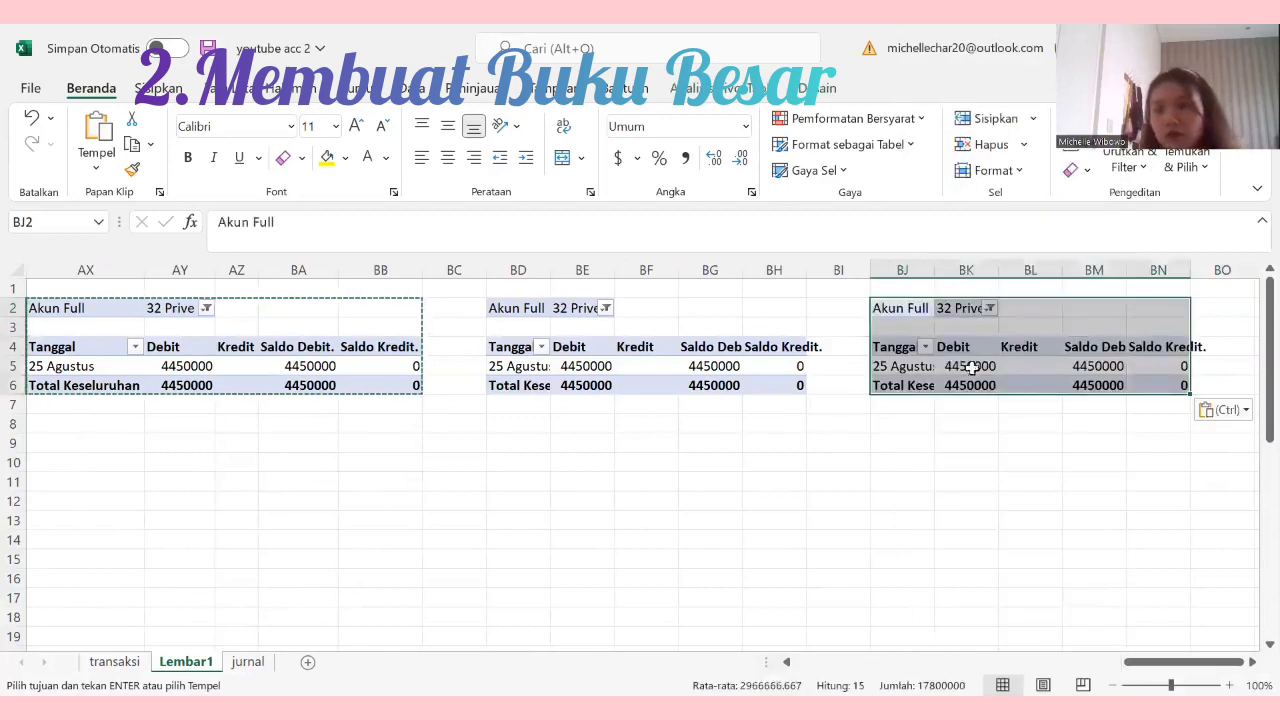
# Step: Filter the pivot table copy at BD2 to the account 41 Pendapatan Jasa
pyautogui.click(718, 478)
pyautogui.doubleClick(718, 474)
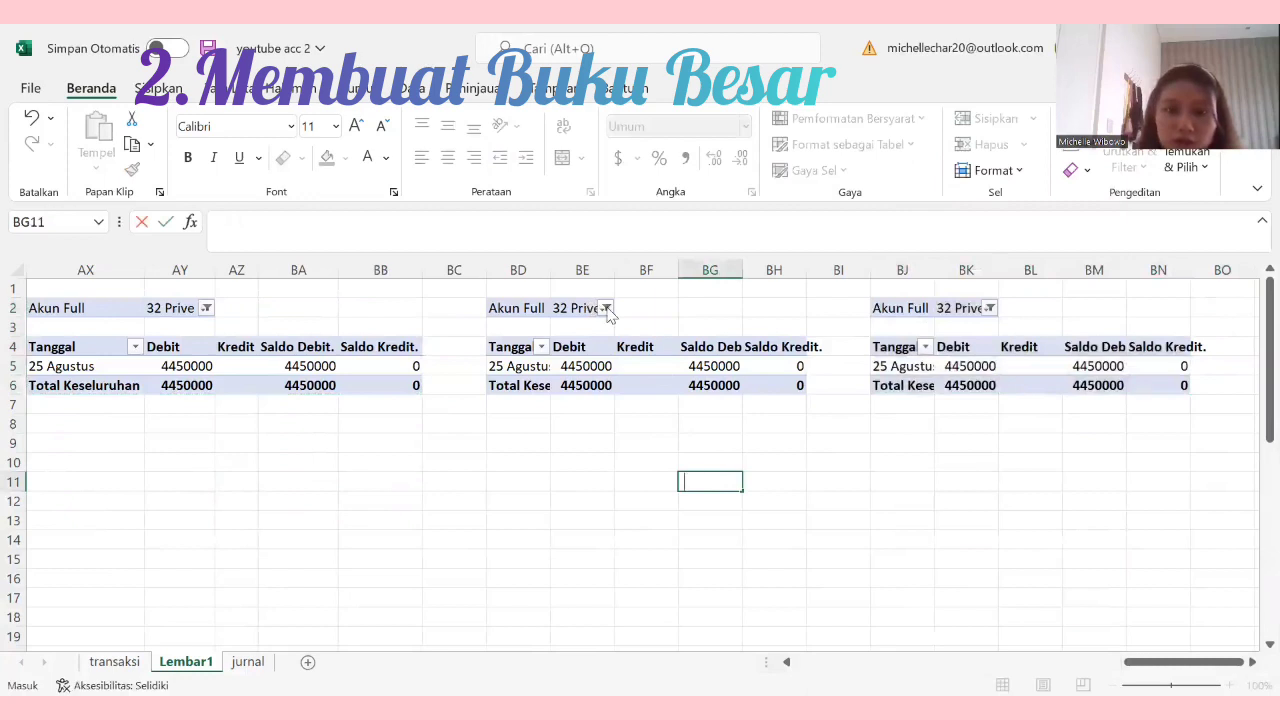
pyautogui.click(608, 312)
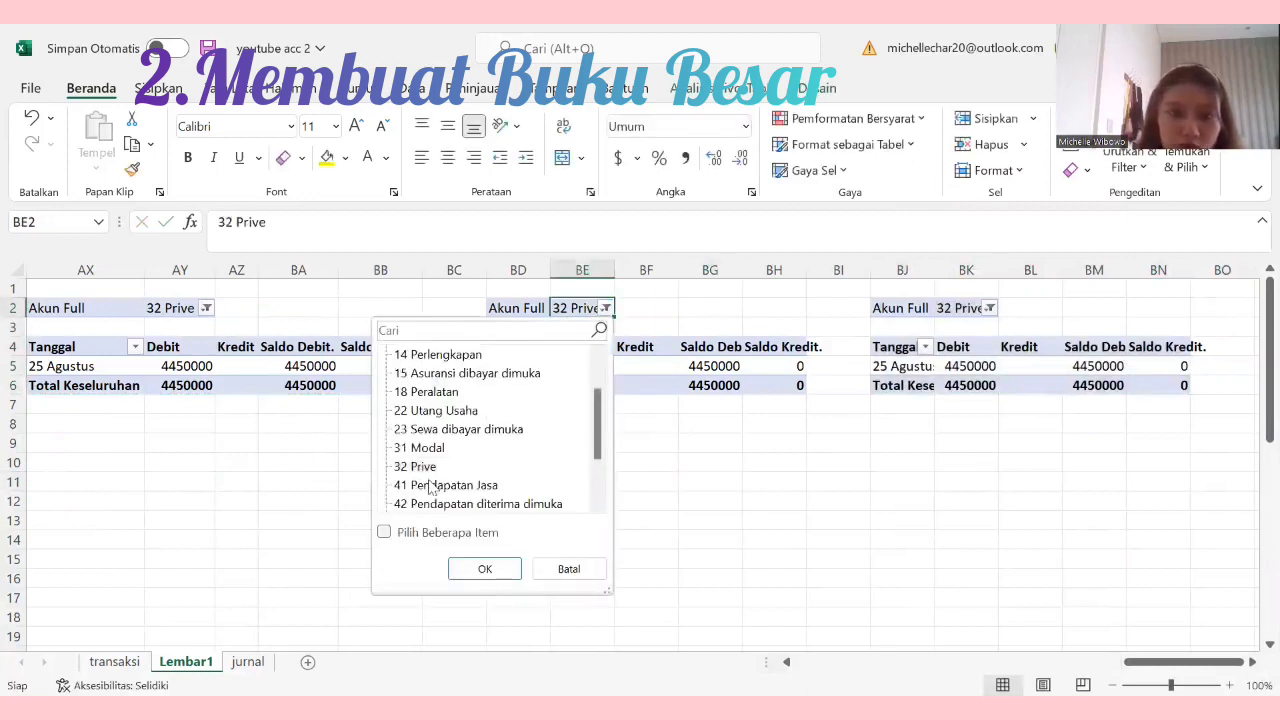
pyautogui.click(490, 568)
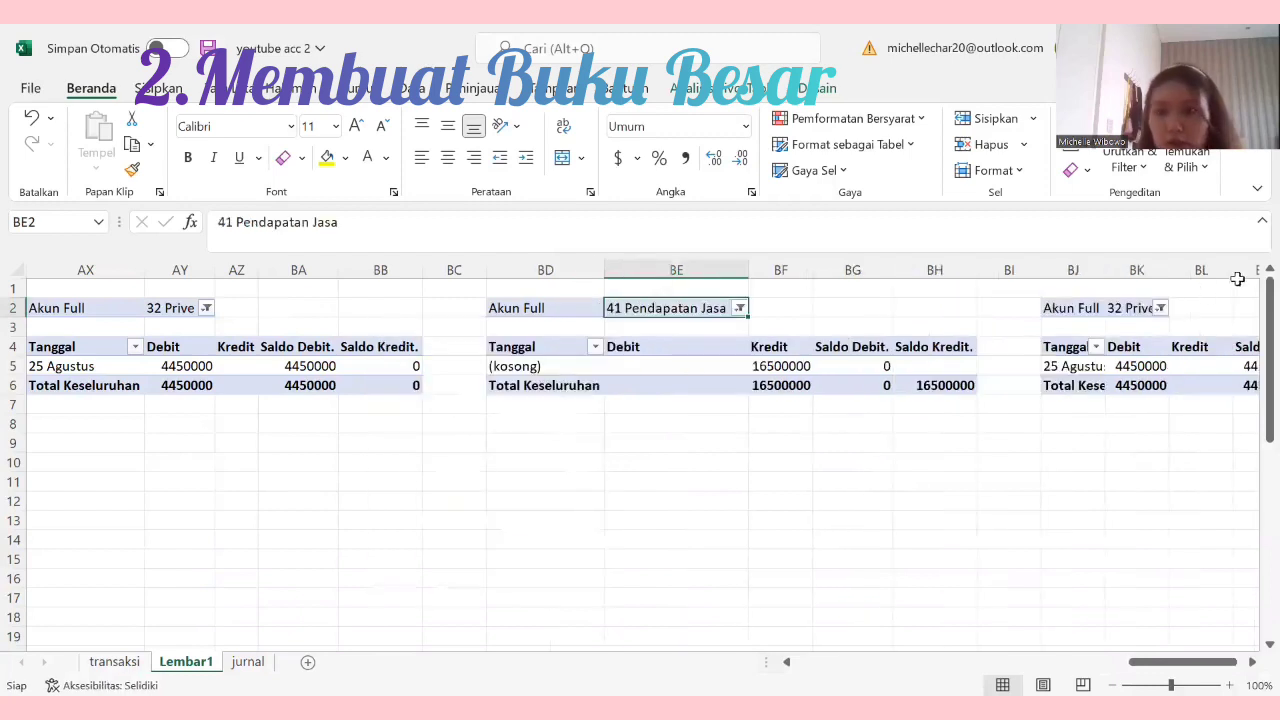
# Step: Filter the pivot table copy at BJ2 to the account 42 Pendapatan diterima dimuka
pyautogui.click(1160, 310)
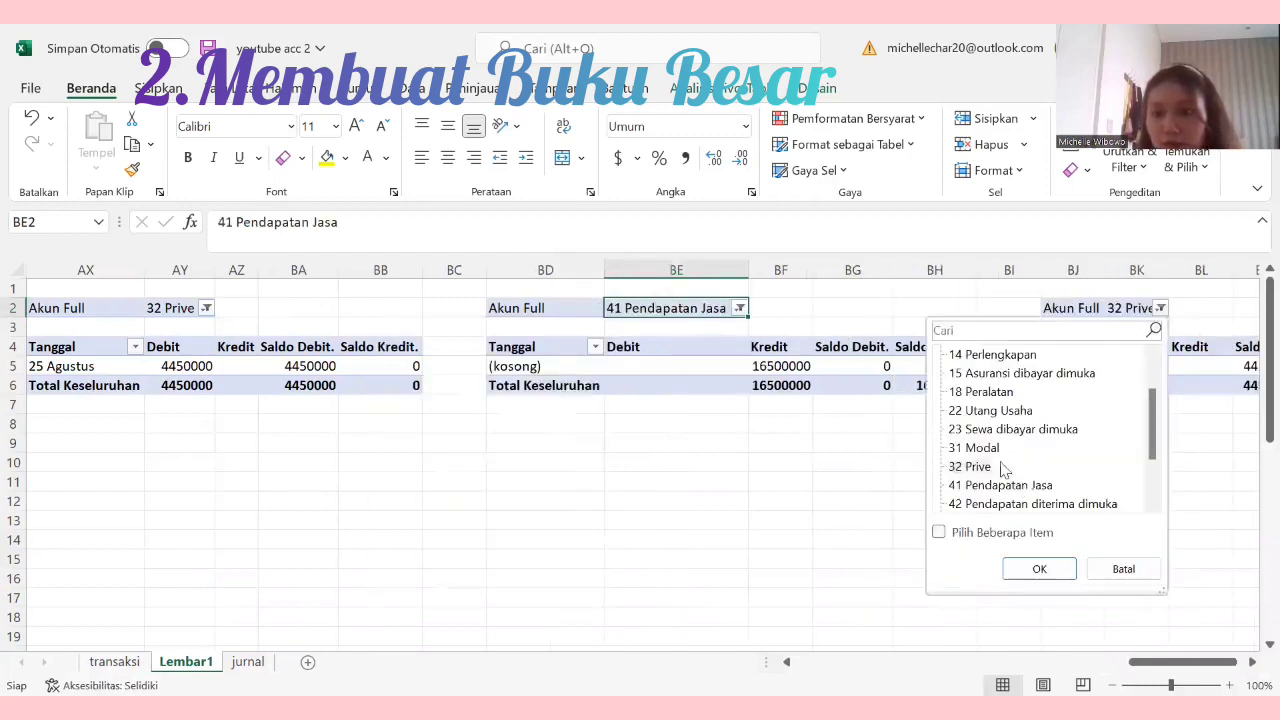
pyautogui.click(1004, 504)
pyautogui.click(1036, 566)
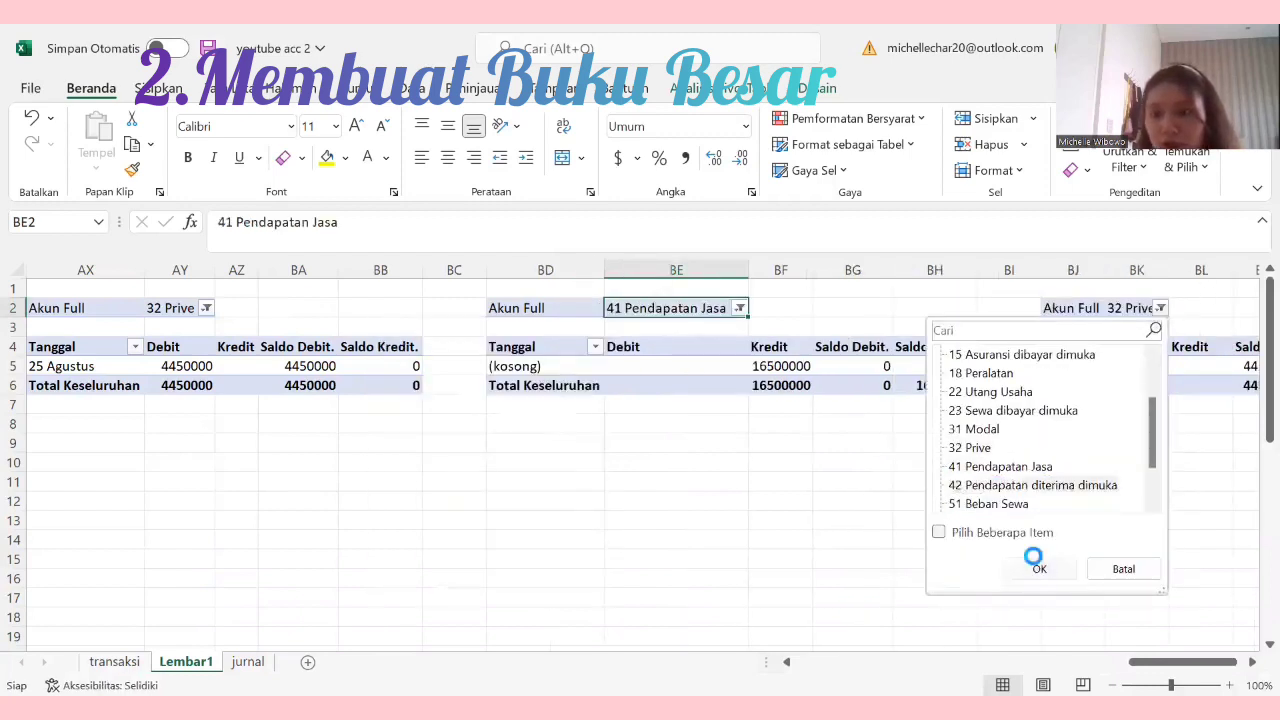
# Step: Copy the Pendapatan diterima dimuka pivot table in BJ2:BN6 and paste a copy of it at BP2
pyautogui.moveTo(1162, 665); pyautogui.dragTo(1197, 665)
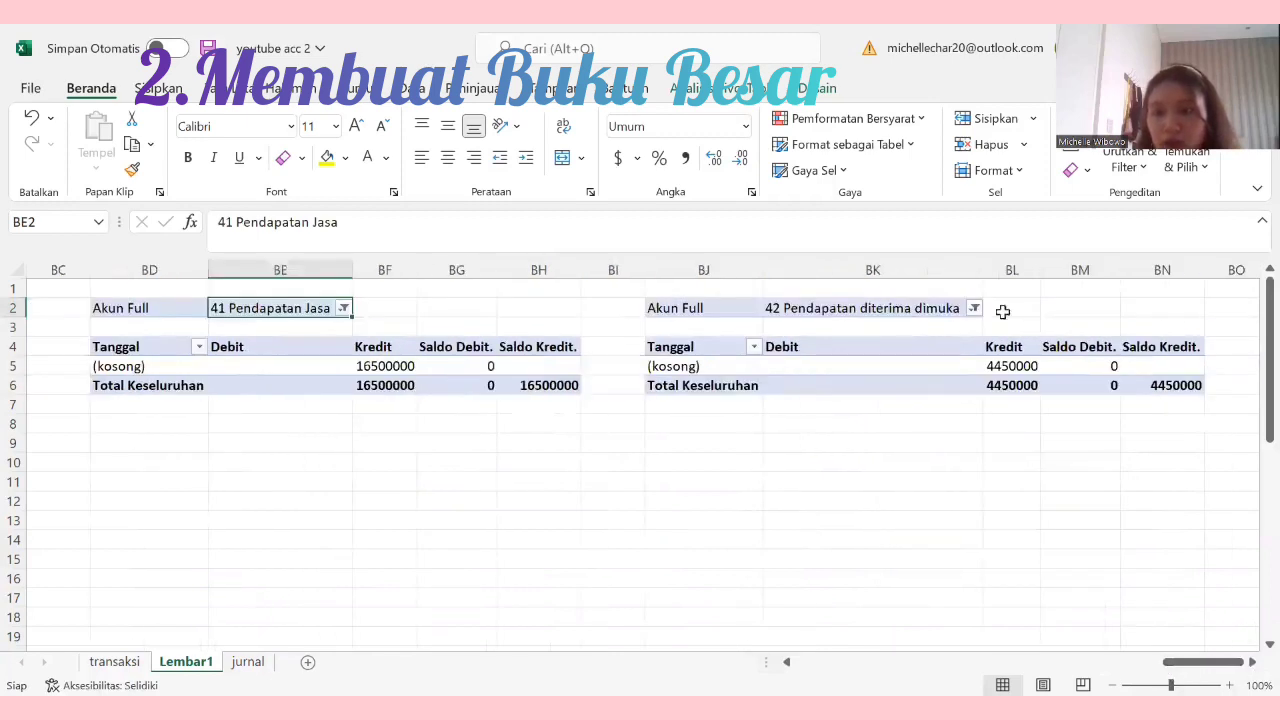
pyautogui.moveTo(638, 307); pyautogui.dragTo(823, 112)
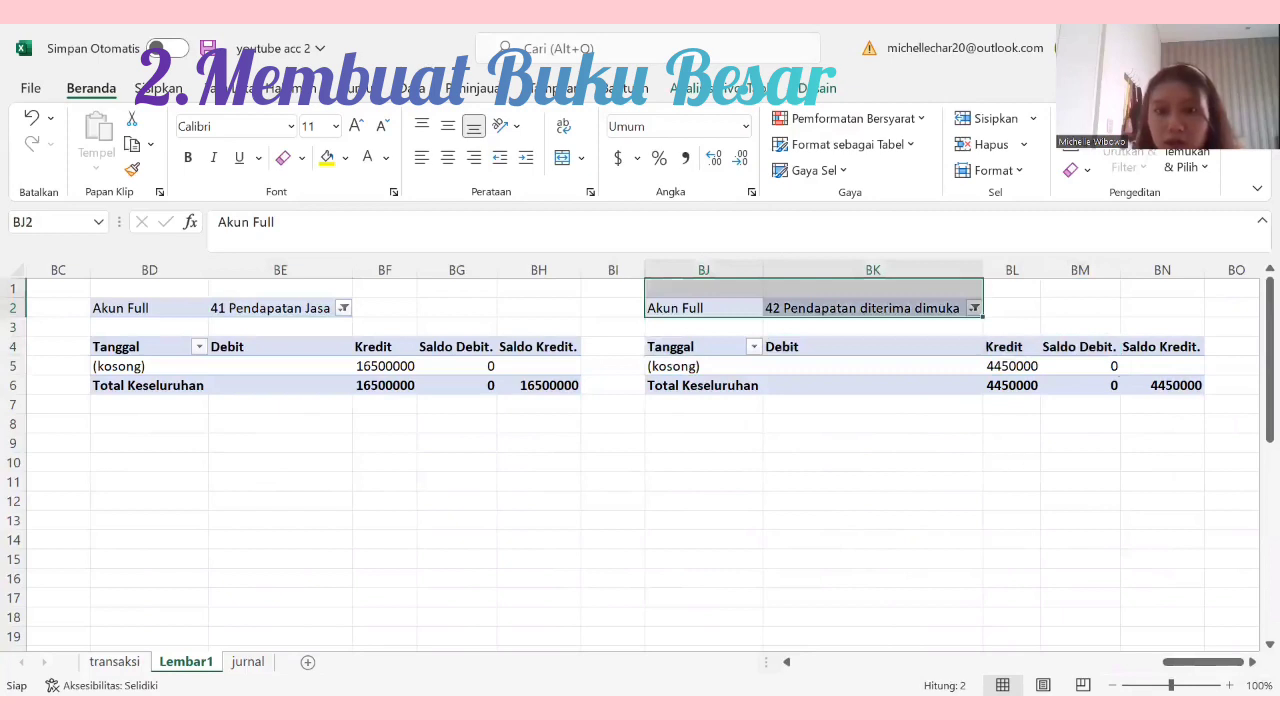
pyautogui.click(637, 598)
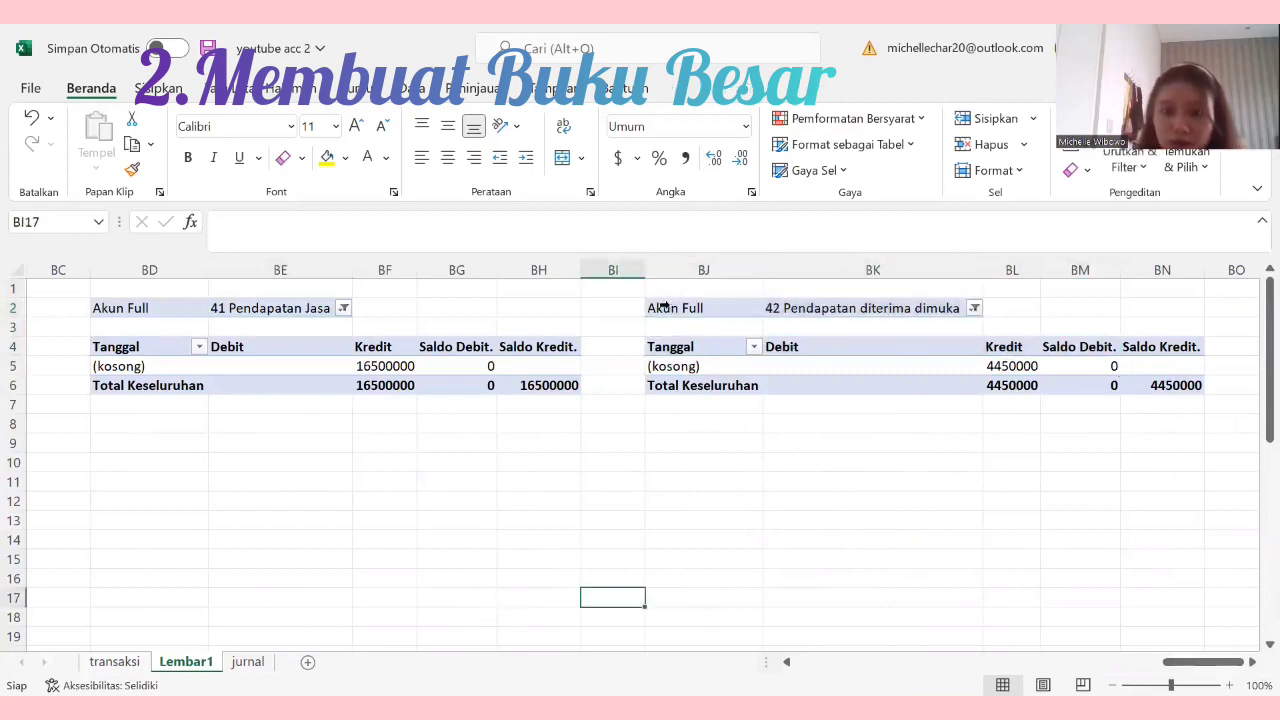
pyautogui.moveTo(663, 306); pyautogui.dragTo(1168, 379)
pyautogui.hotkey('ctrl', 'c')
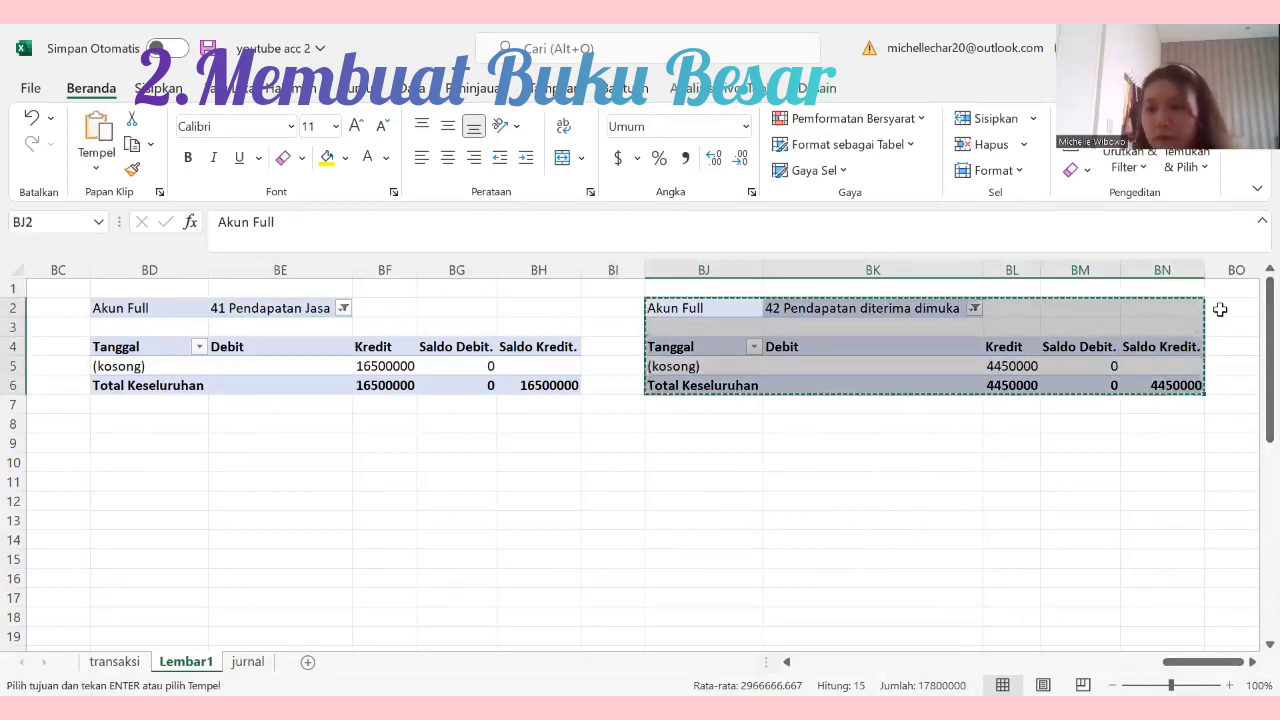
pyautogui.press('Right')
pyautogui.press('Right')
pyautogui.press('Right')
pyautogui.press('Right')
pyautogui.press('Right')
pyautogui.press('Right')
pyautogui.press('Right')
pyautogui.press('Right')
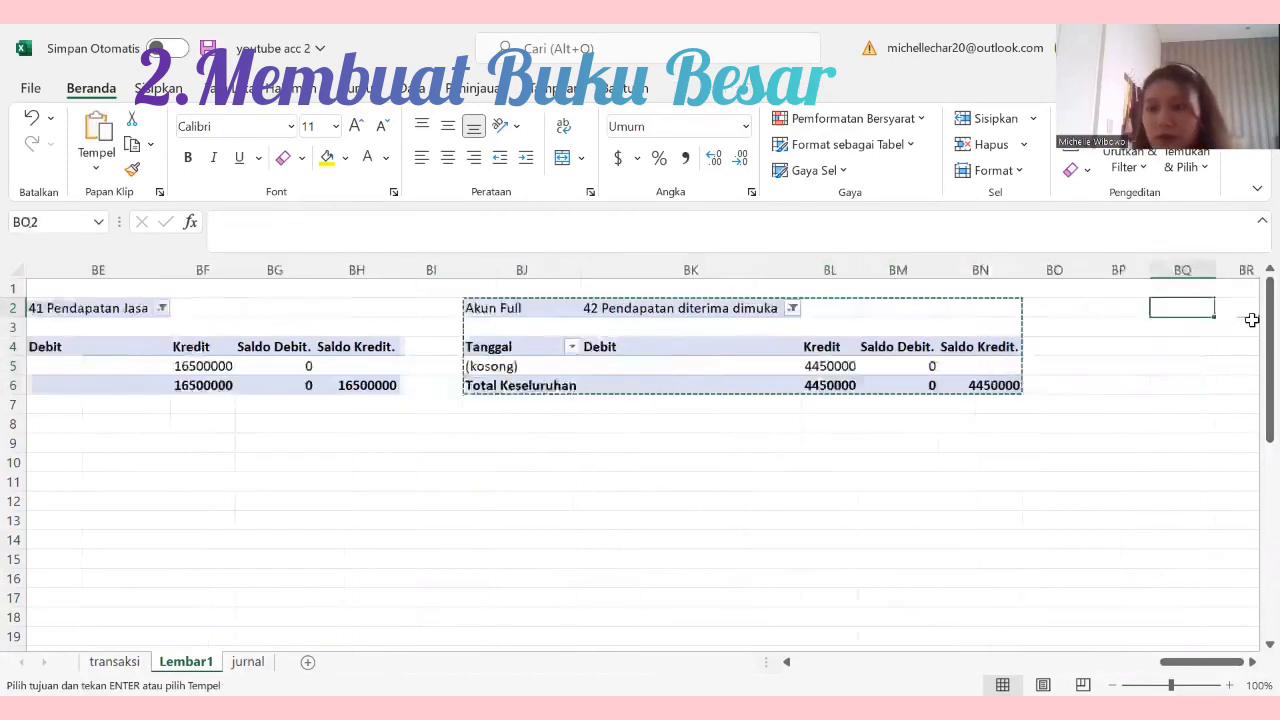
pyautogui.click(974, 290)
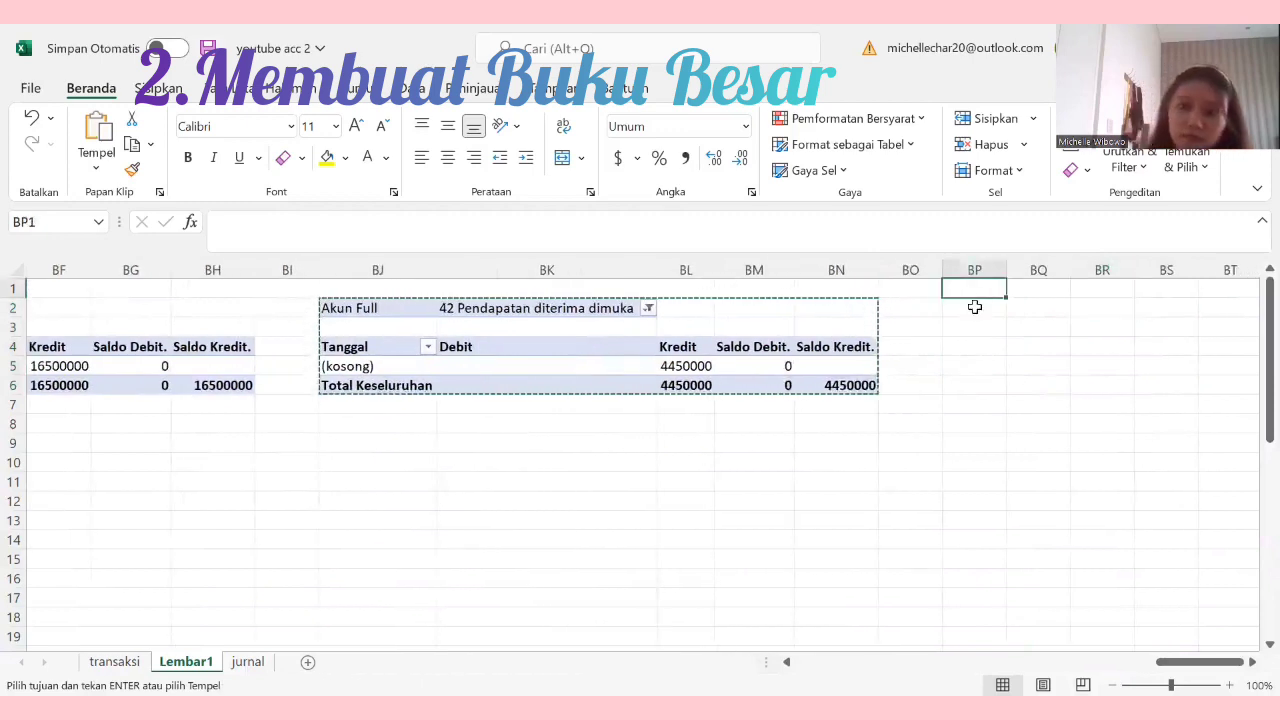
pyautogui.click(974, 308)
pyautogui.hotkey('ctrl', 'space')
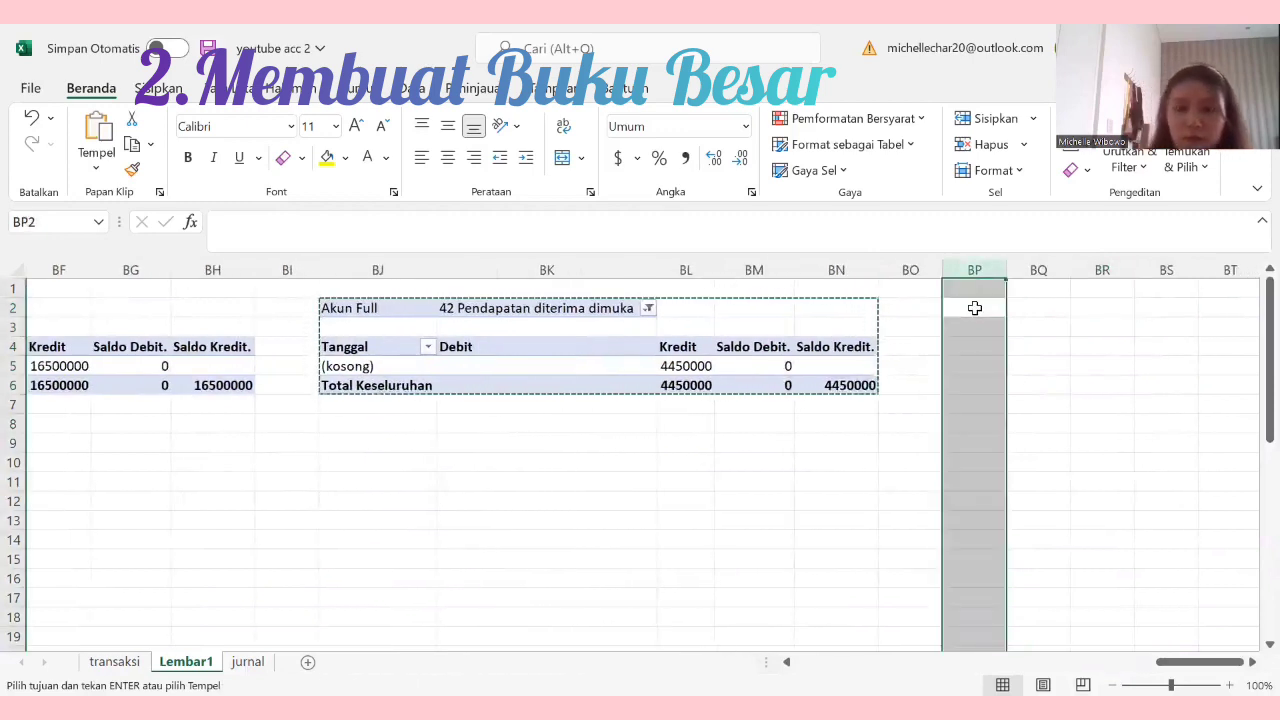
pyautogui.click(977, 307)
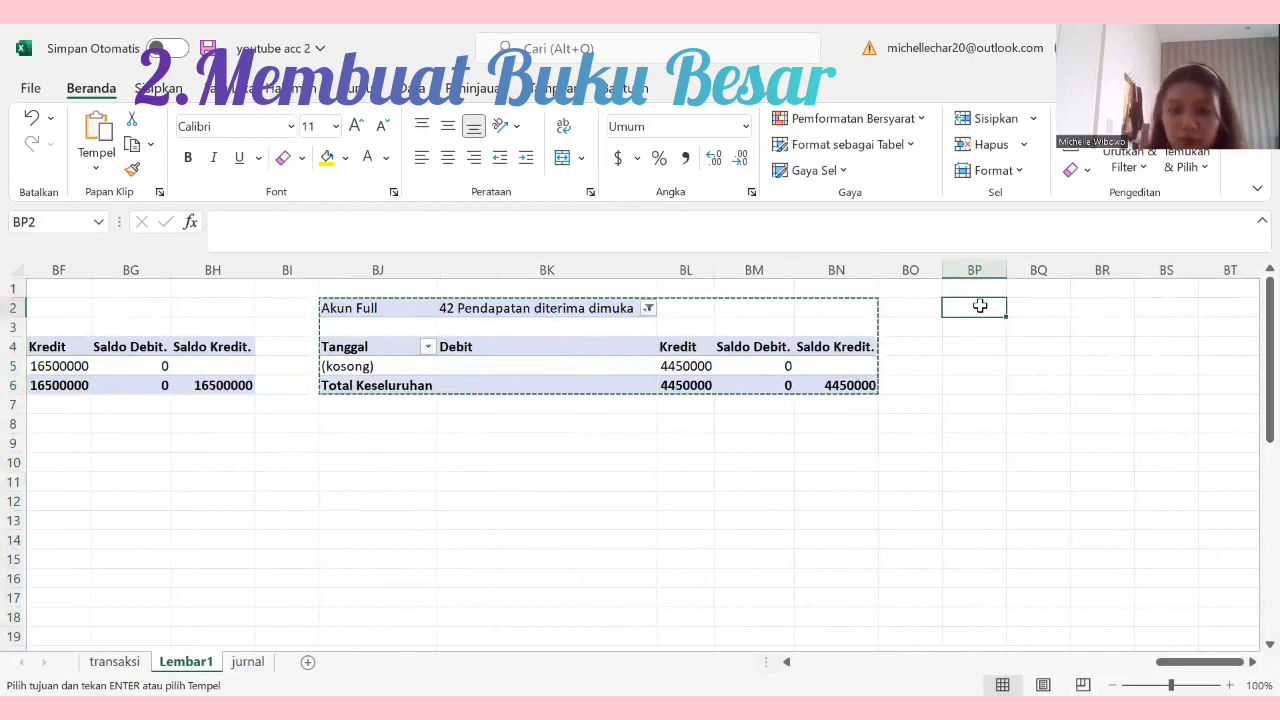
pyautogui.hotkey('ctrl', 'v')
pyautogui.click(997, 497)
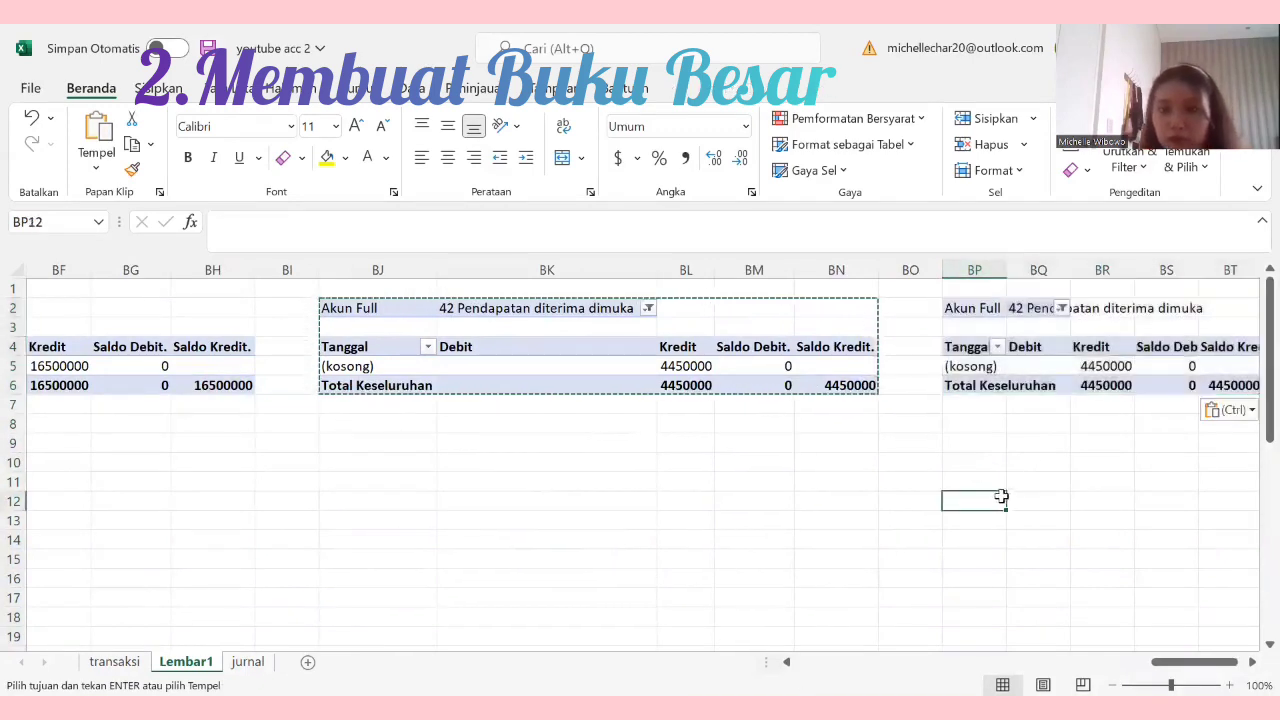
# Step: Filter the pivot table copy at BP2 to the account 51 Beban Sewa
pyautogui.click(1061, 312)
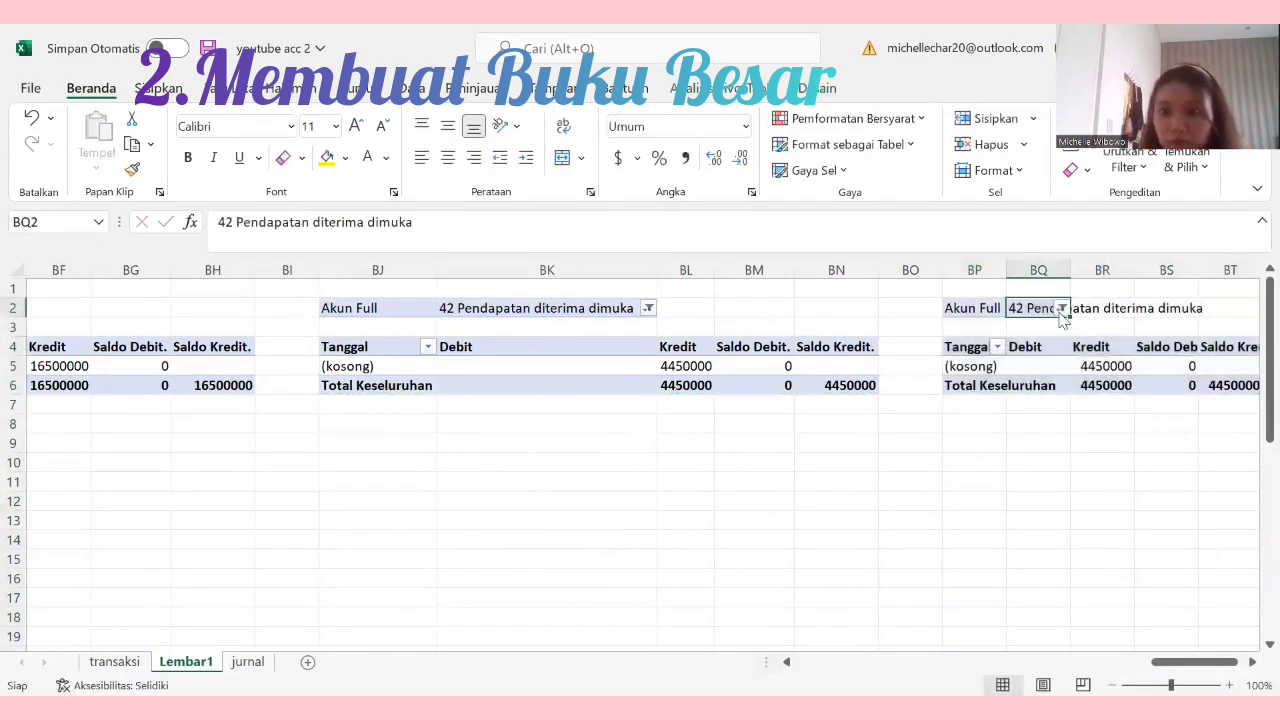
pyautogui.click(1064, 309)
pyautogui.scroll(-1, 953, 451)
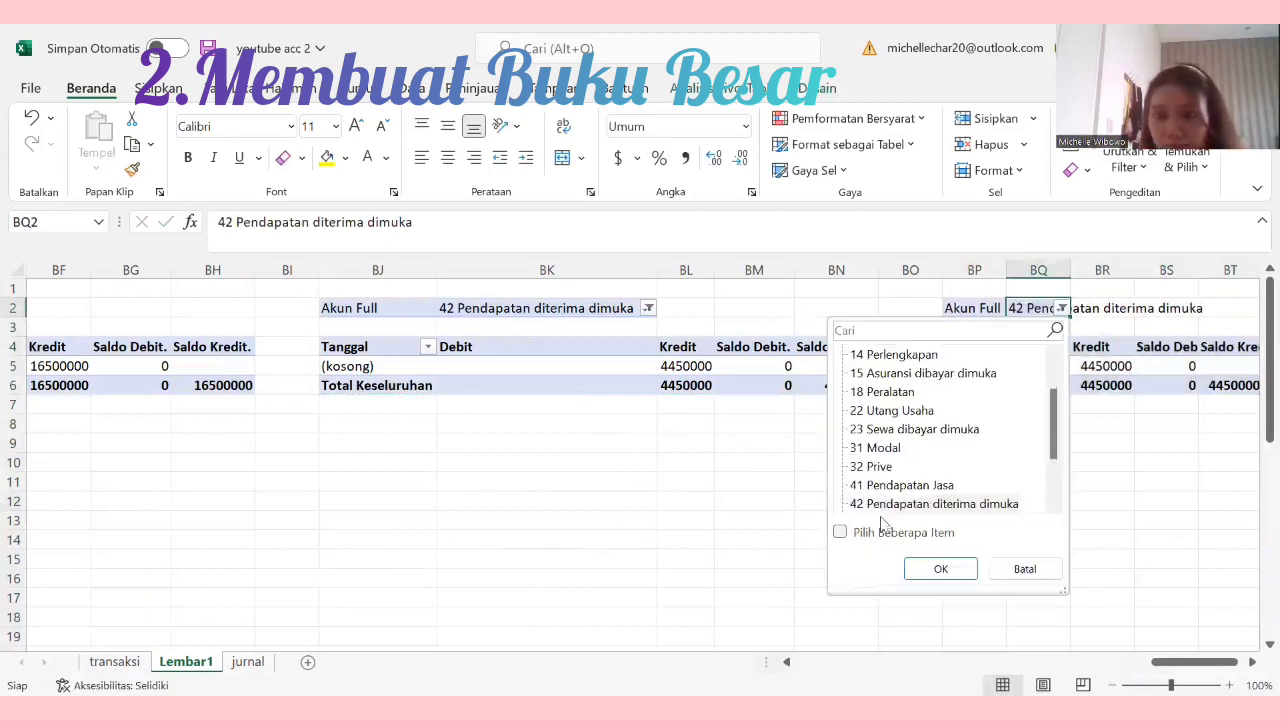
pyautogui.scroll(-2, 932, 489)
pyautogui.click(922, 452)
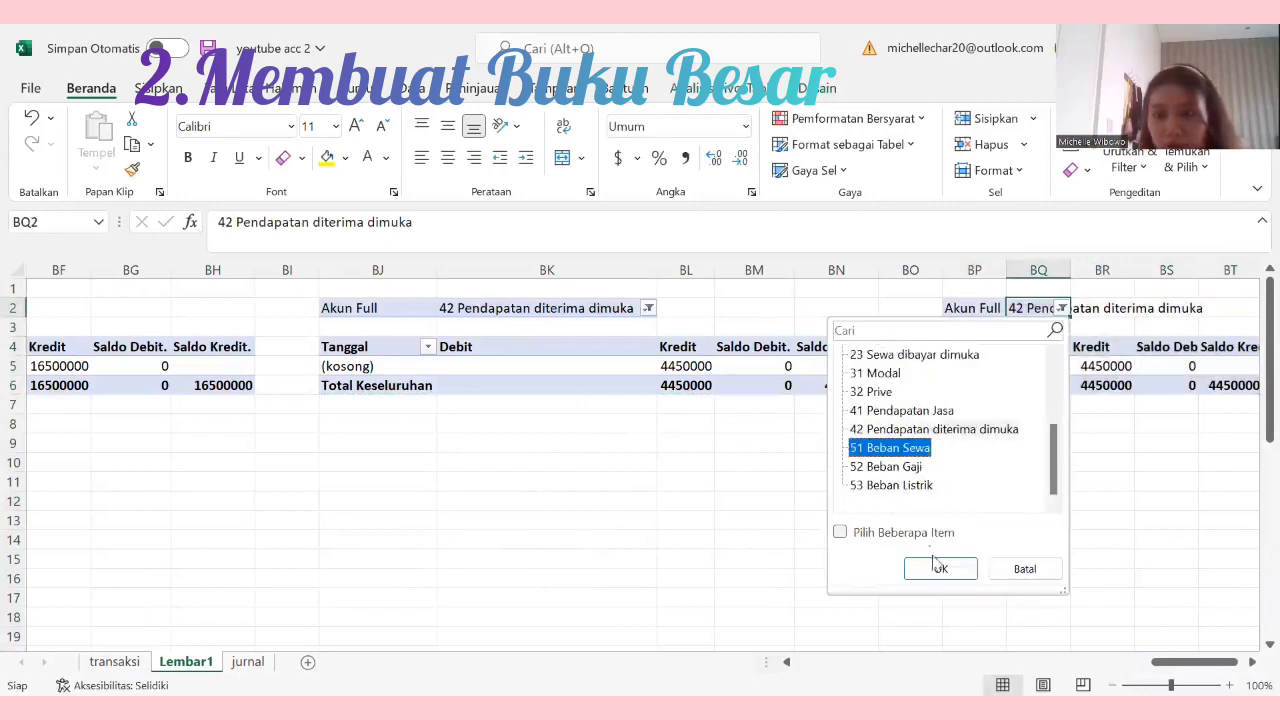
pyautogui.click(938, 570)
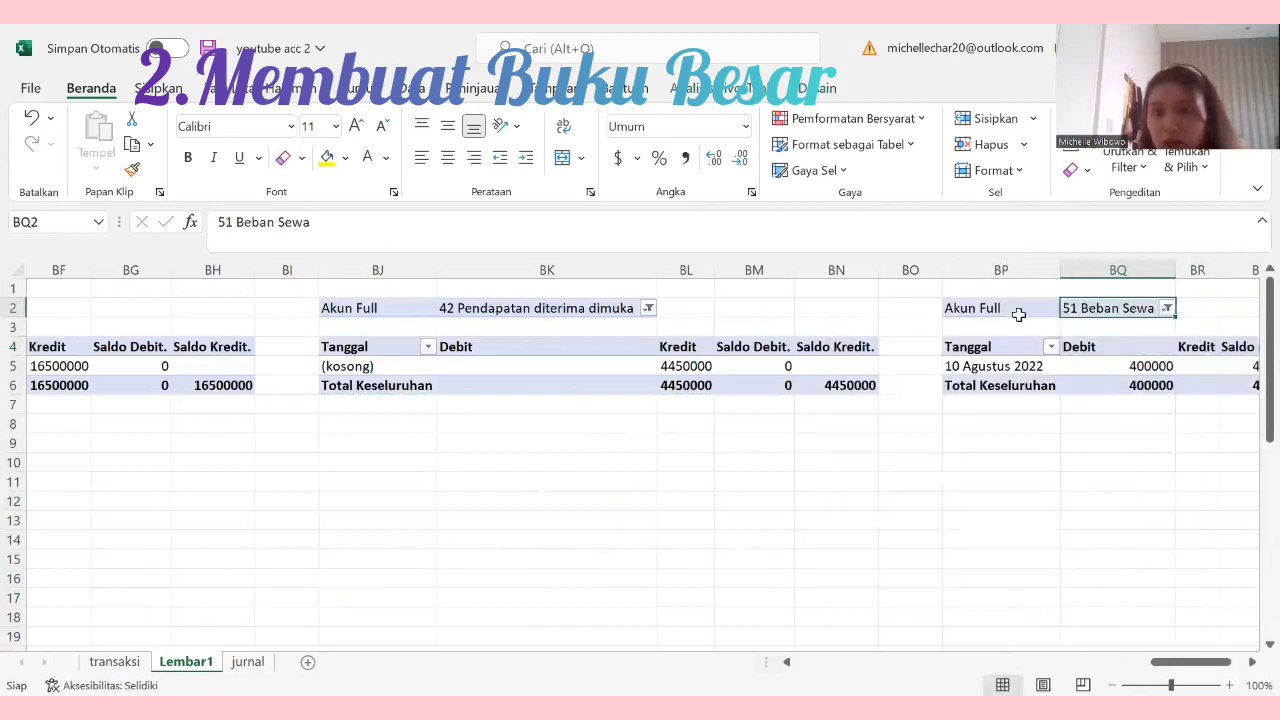
# Step: Copy the Beban Sewa pivot table in BP2:BT6 and paste a copy of it at BV2
pyautogui.moveTo(1018, 314); pyautogui.dragTo(1123, 377)
pyautogui.hotkey('ctrl', 'c')
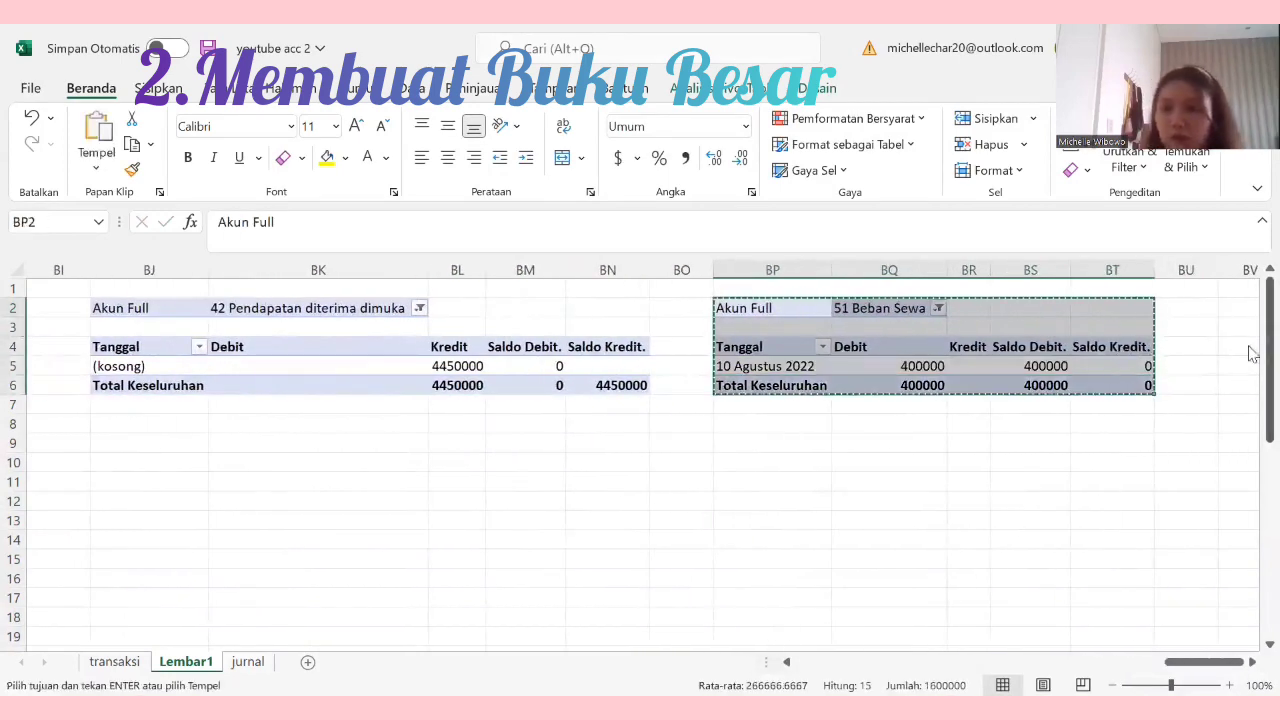
pyautogui.click(1238, 305)
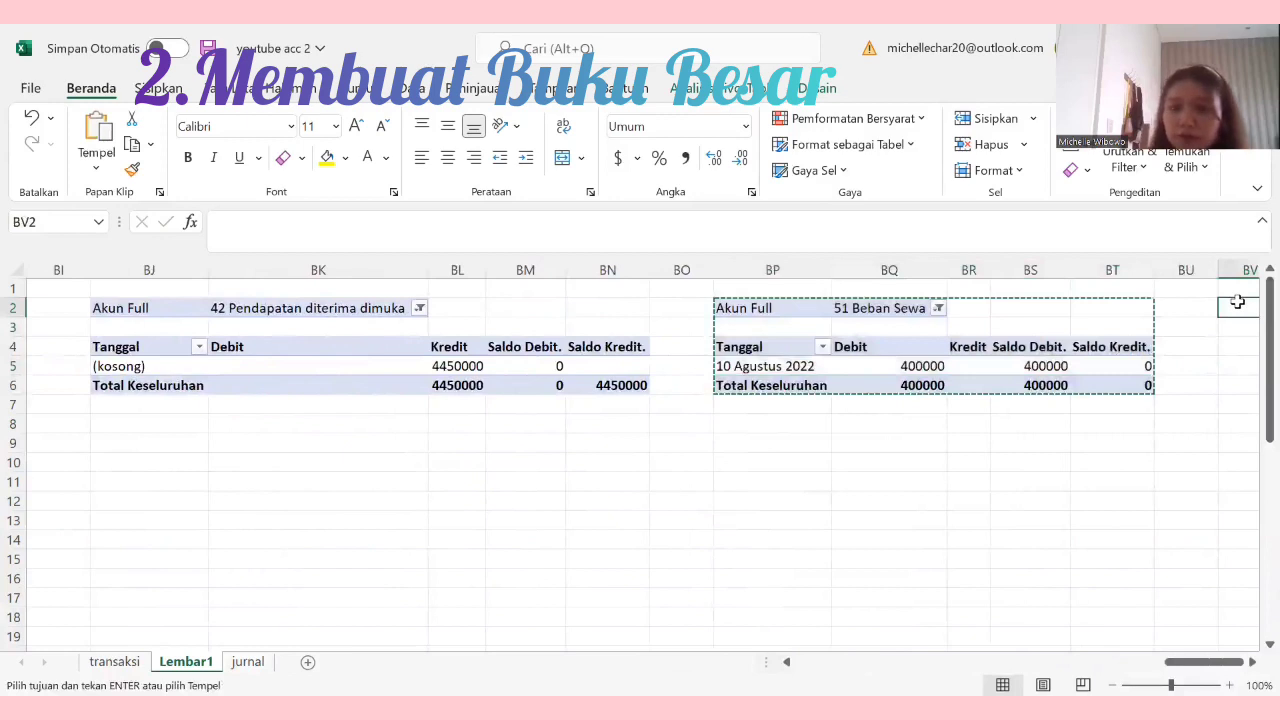
pyautogui.hotkey('ctrl', 'v')
# Step: Paste another copy of the Beban Sewa pivot table at CB2 and clear the Akun Full label in CB2
pyautogui.hscroll(3, 1010, 320)
pyautogui.click(1010, 312)
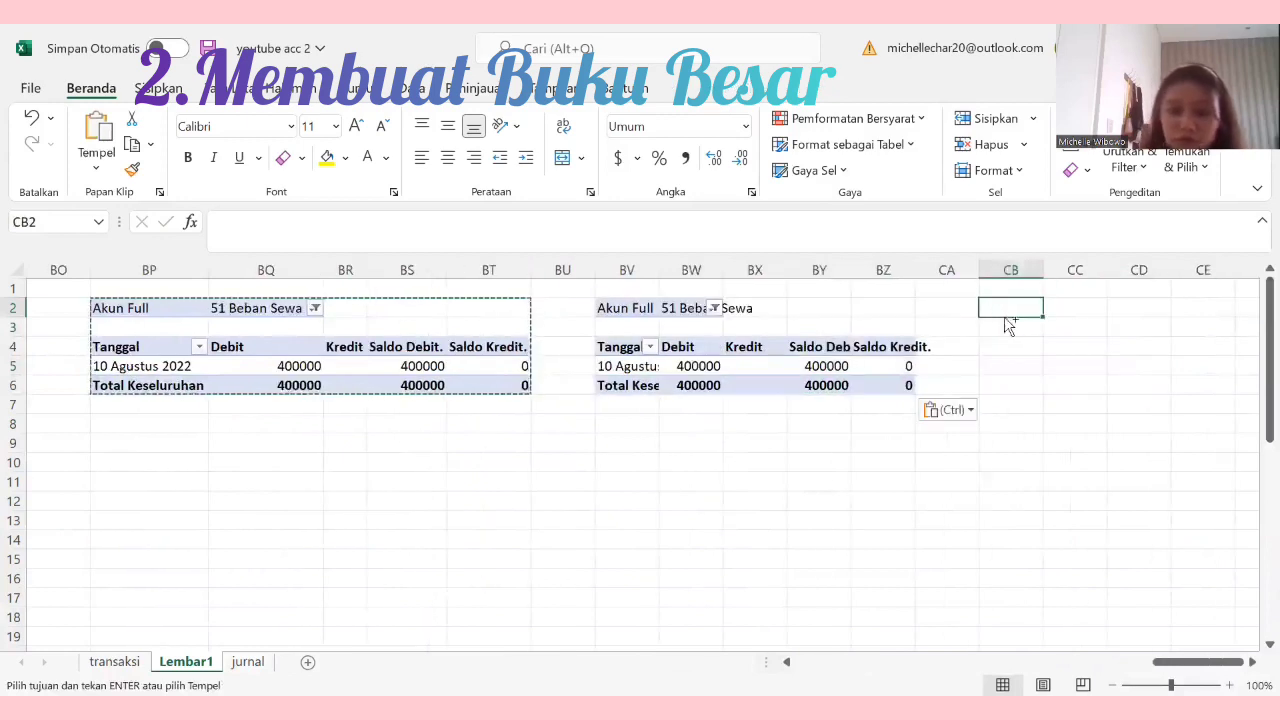
pyautogui.hotkey('ctrl', 'v')
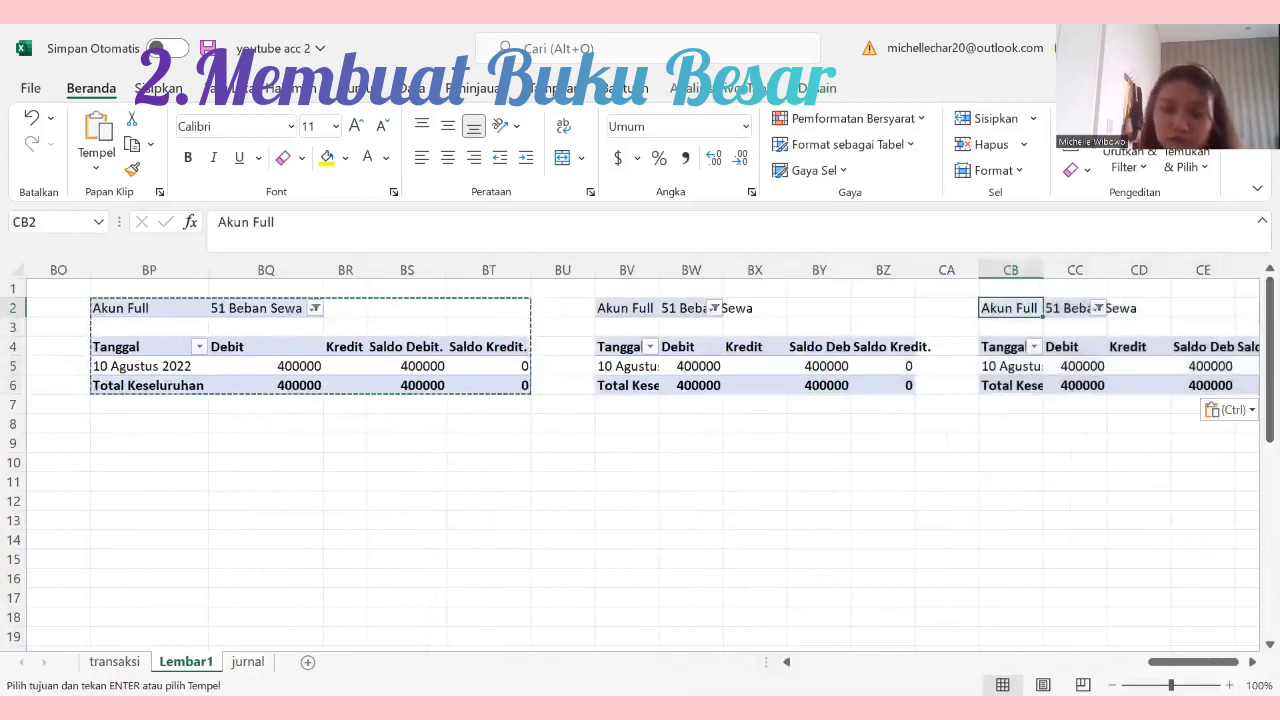
pyautogui.press('Delete')
# Step: Filter the pivot table copy at BV2 to the account 52 Beban Gaji
pyautogui.click(705, 312)
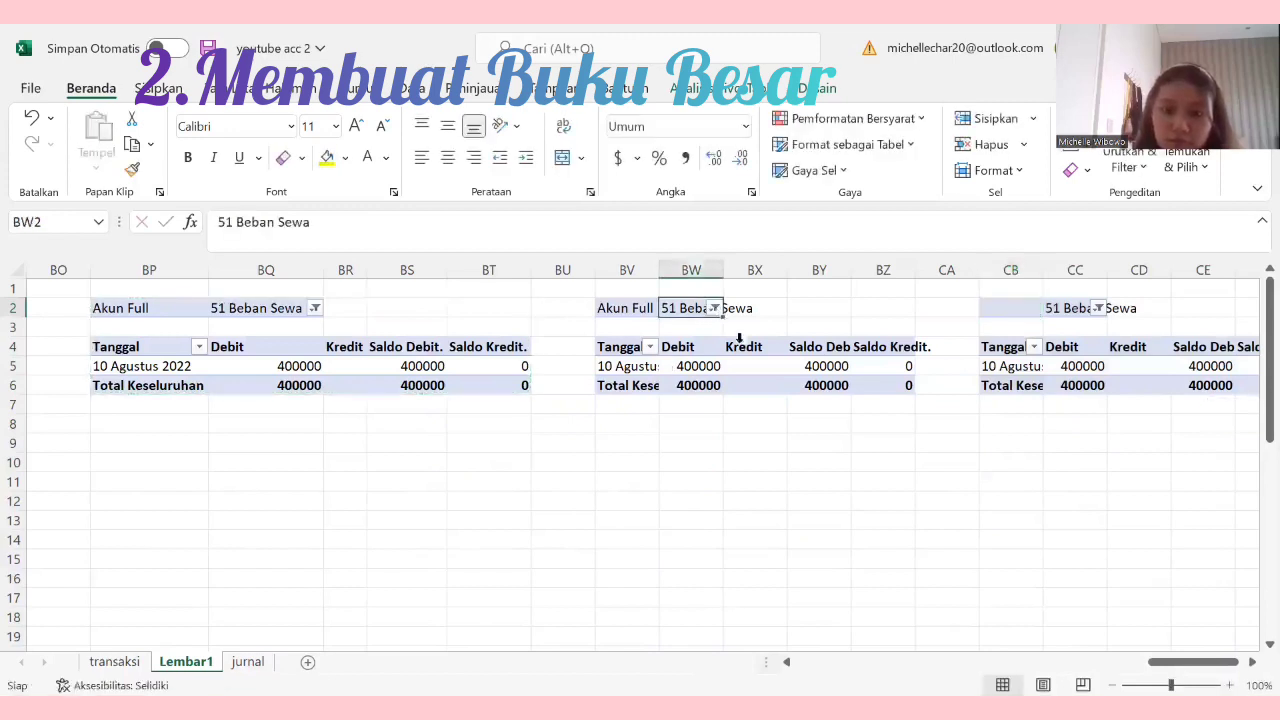
pyautogui.click(711, 309)
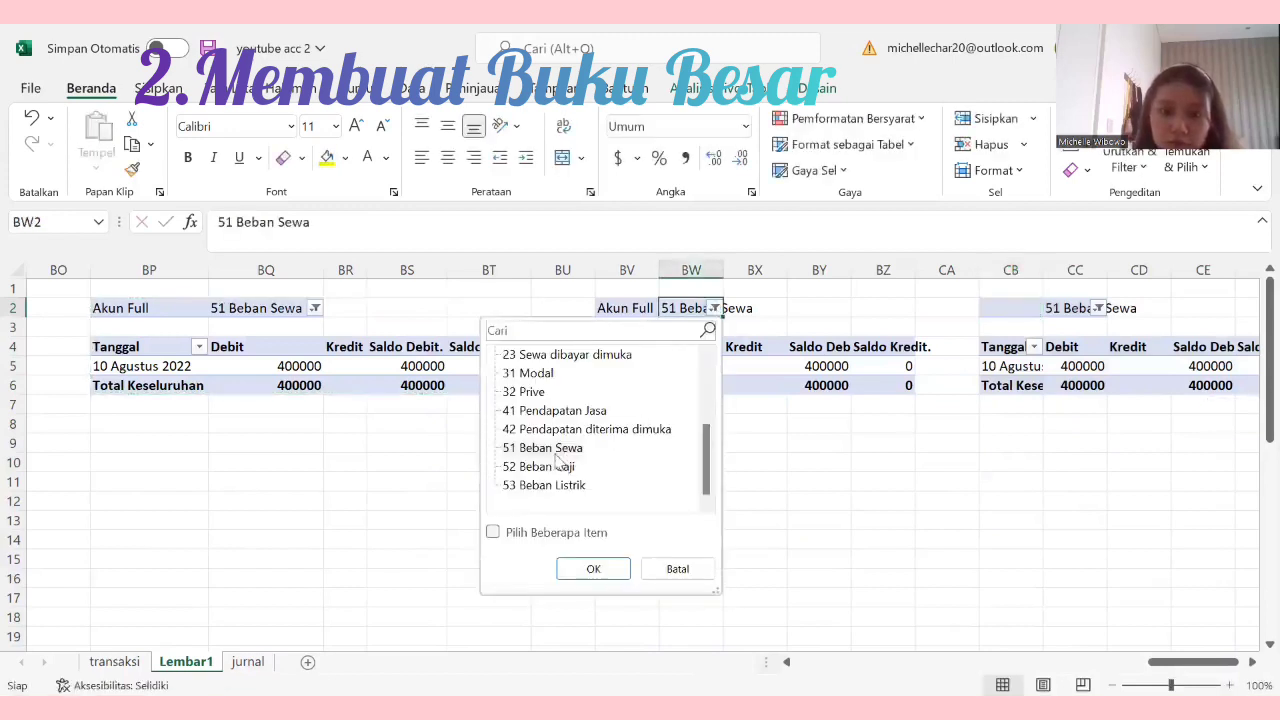
pyautogui.click(590, 569)
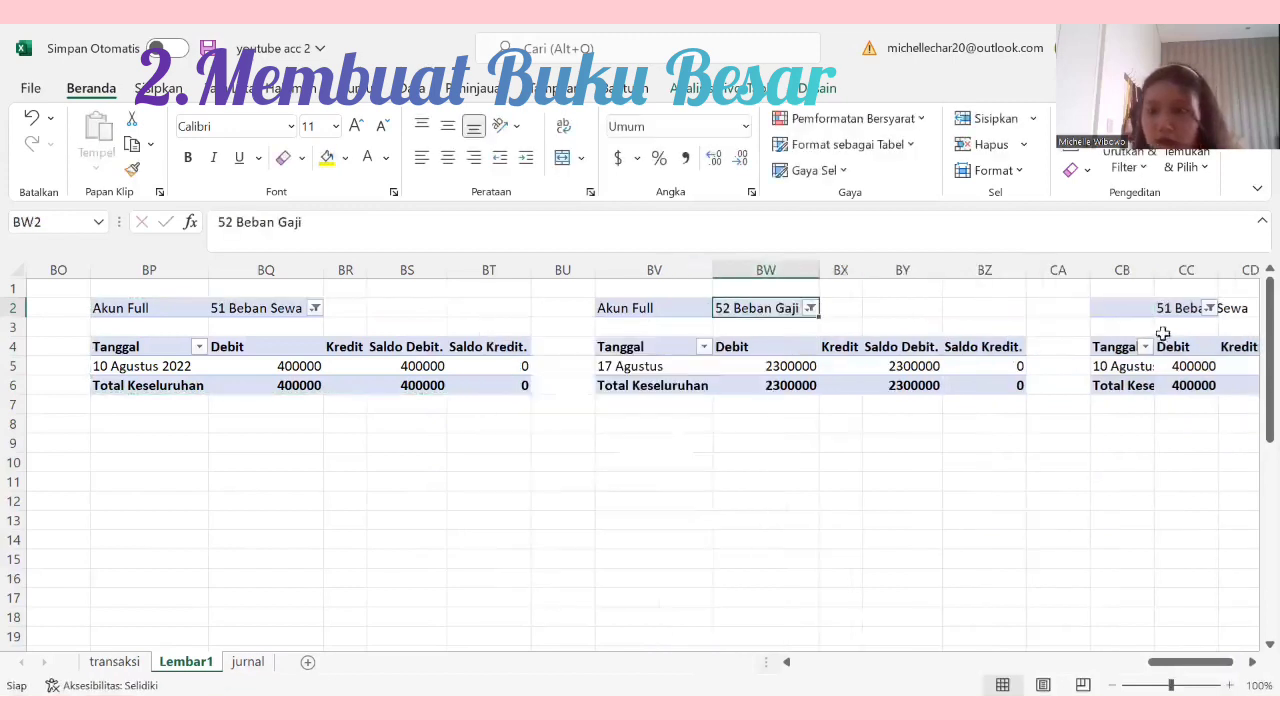
# Step: Filter the pivot table copy at CB2 to the account 53 Beban Listrik
pyautogui.click(1206, 309)
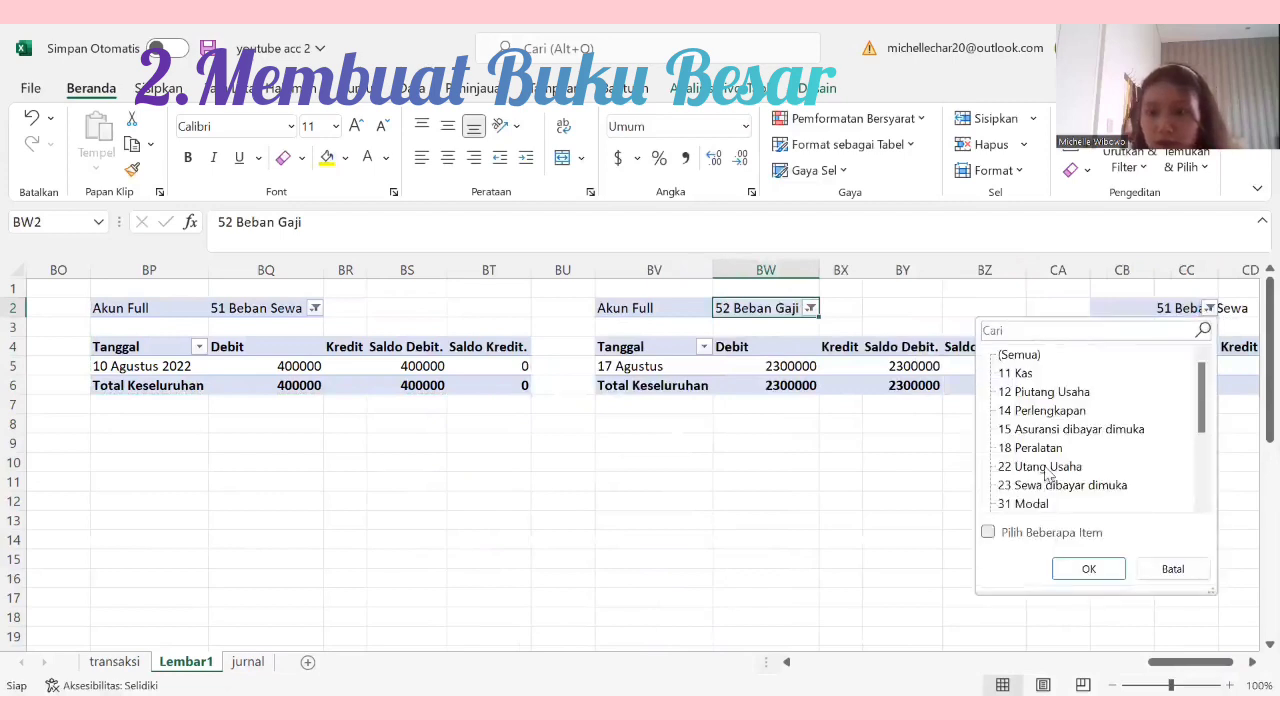
pyautogui.scroll(-3, 1050, 478)
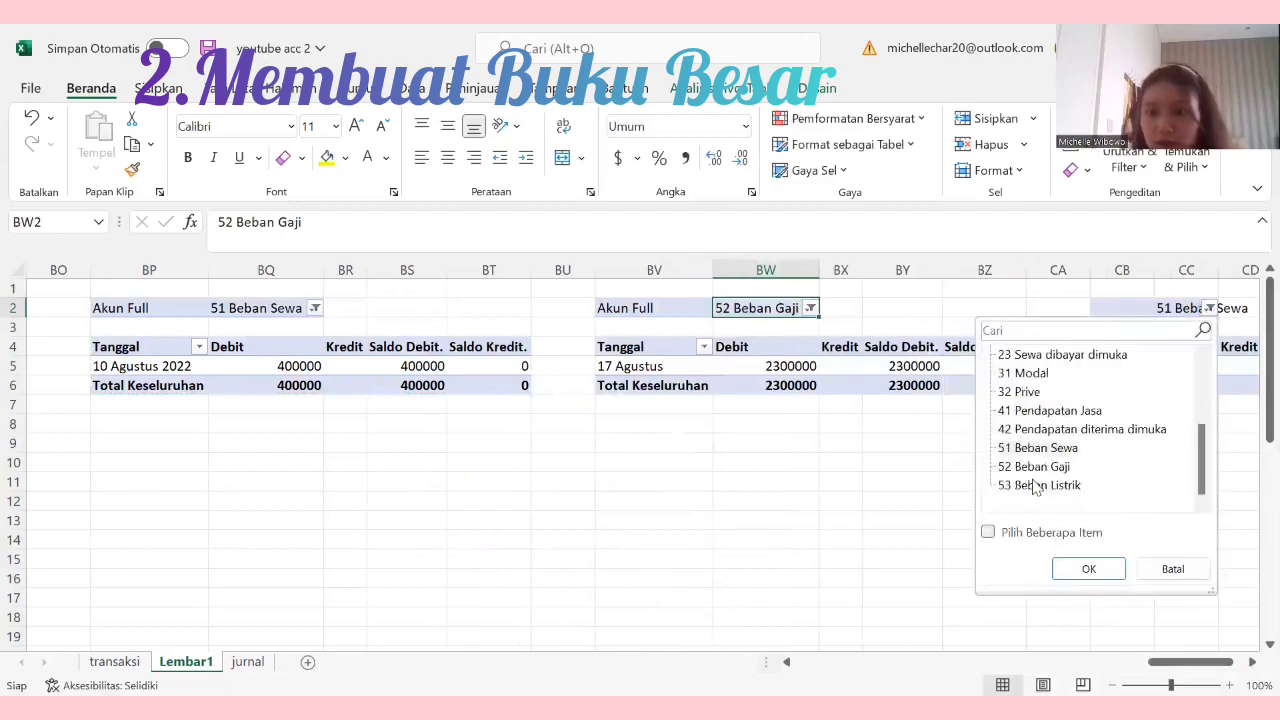
pyautogui.click(1086, 569)
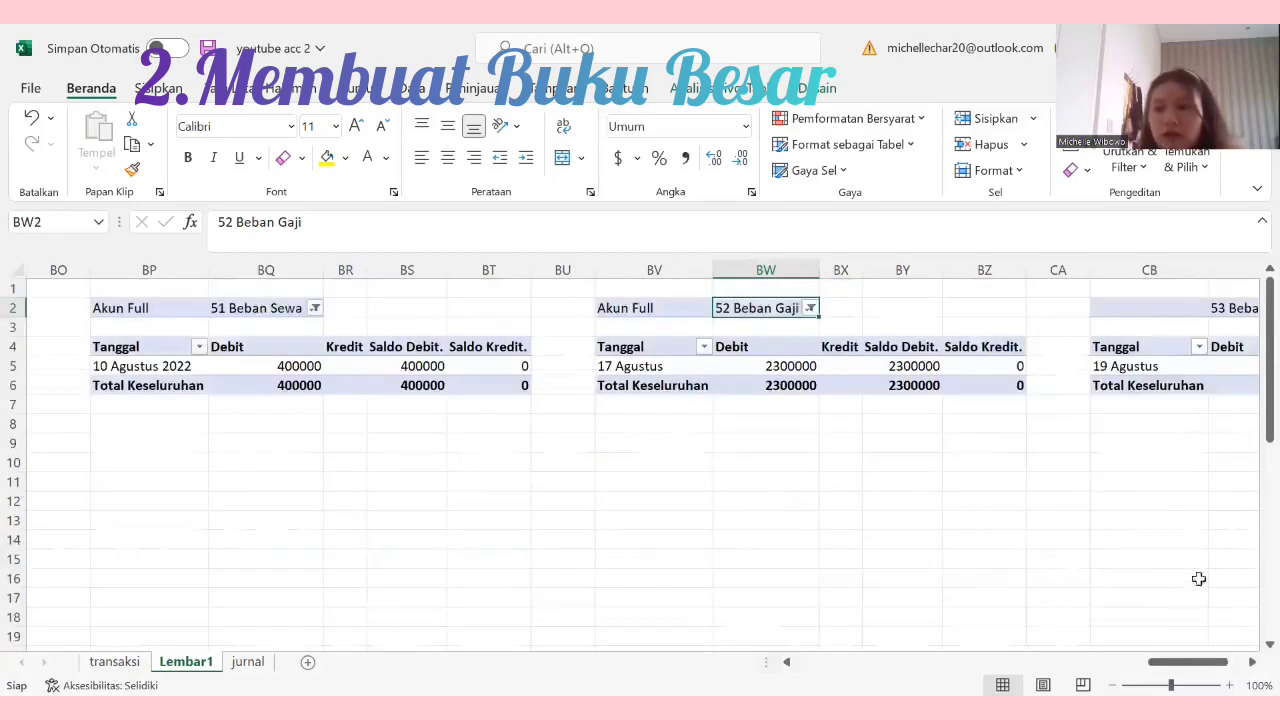
pyautogui.moveTo(1198, 663); pyautogui.dragTo(877, 583)
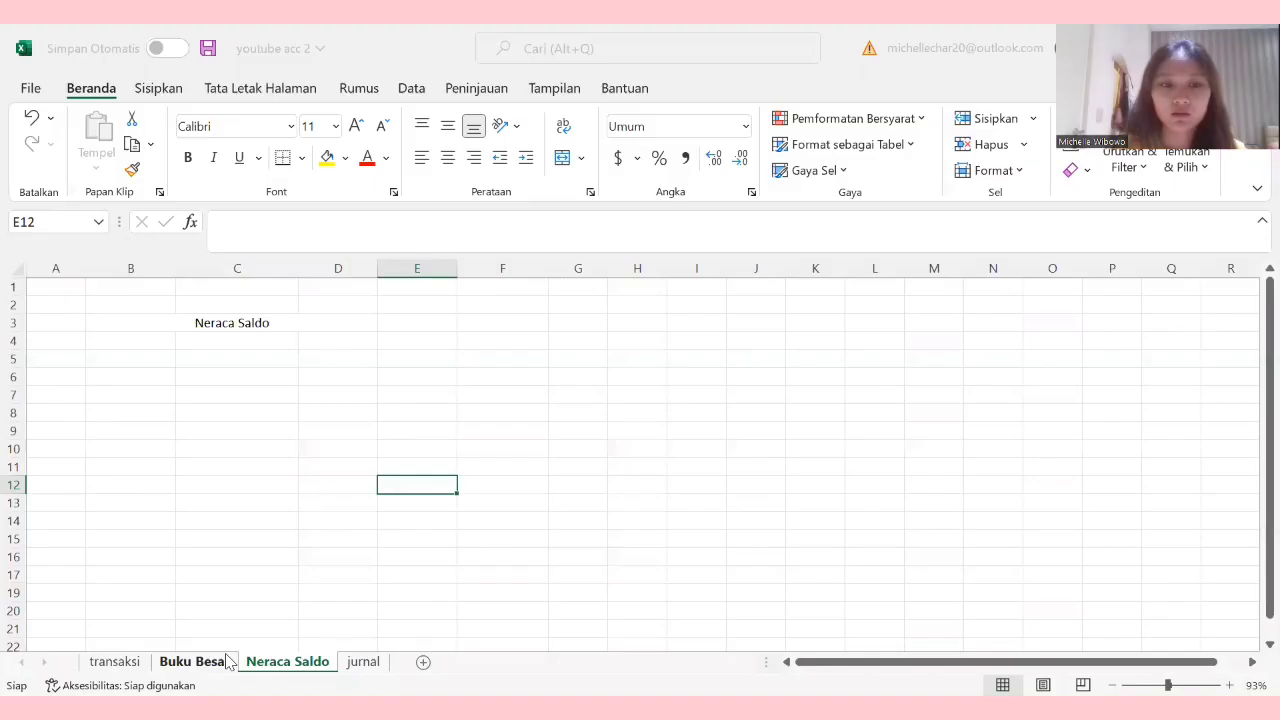
# Step: Copy the Piutang Usaha pivot table in H2:L7 of the Buku Besar sheet and paste it at B5 of the Neraca Saldo sheet
pyautogui.click(226, 660)
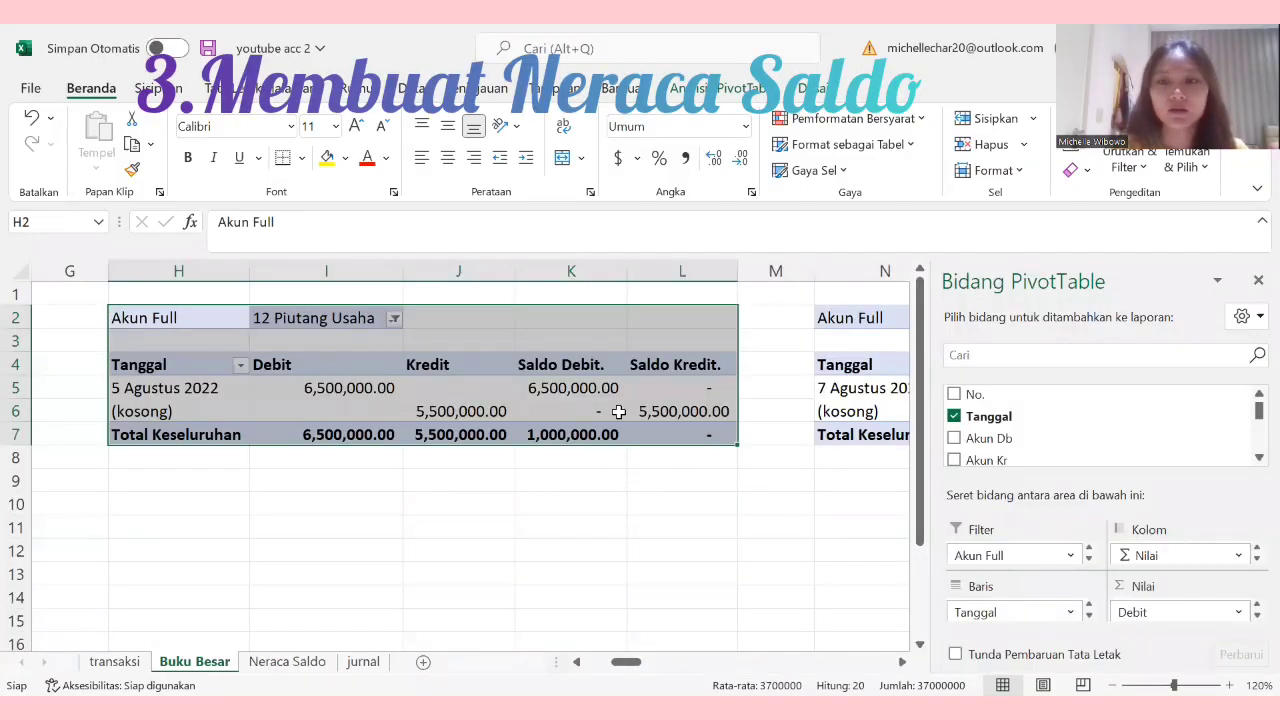
pyautogui.hotkey('ctrl', 'c')
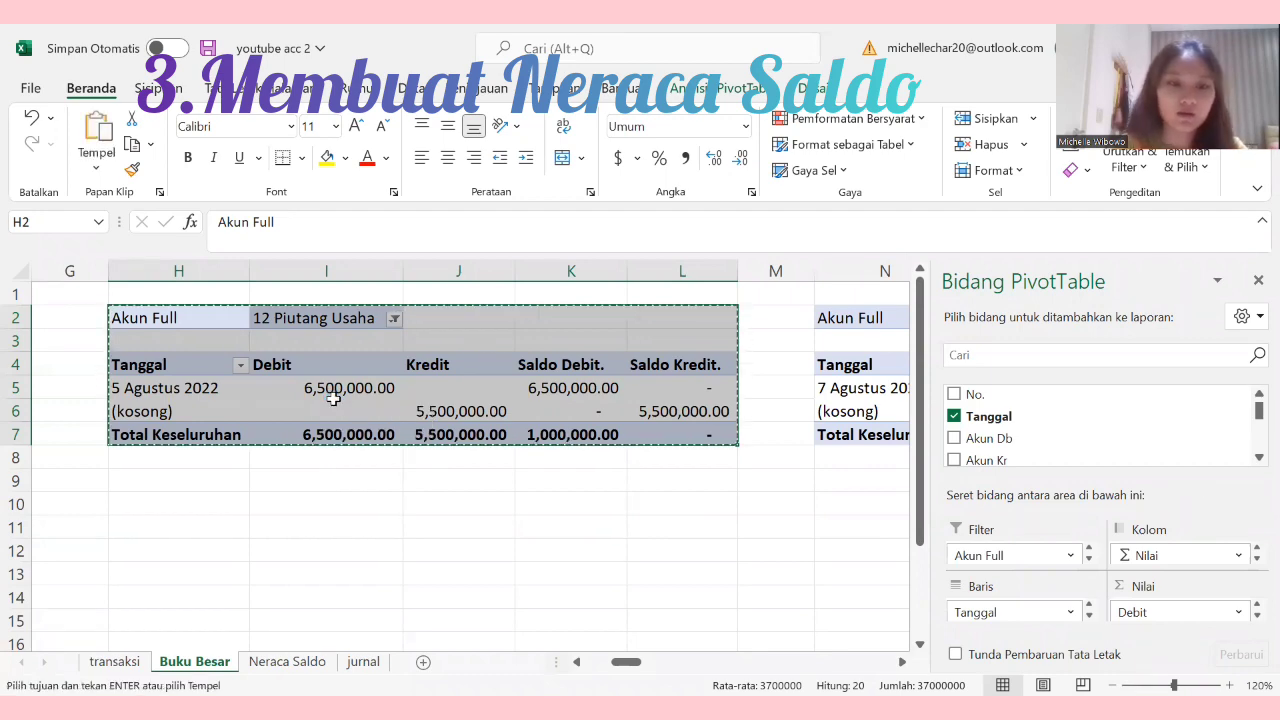
pyautogui.click(275, 662)
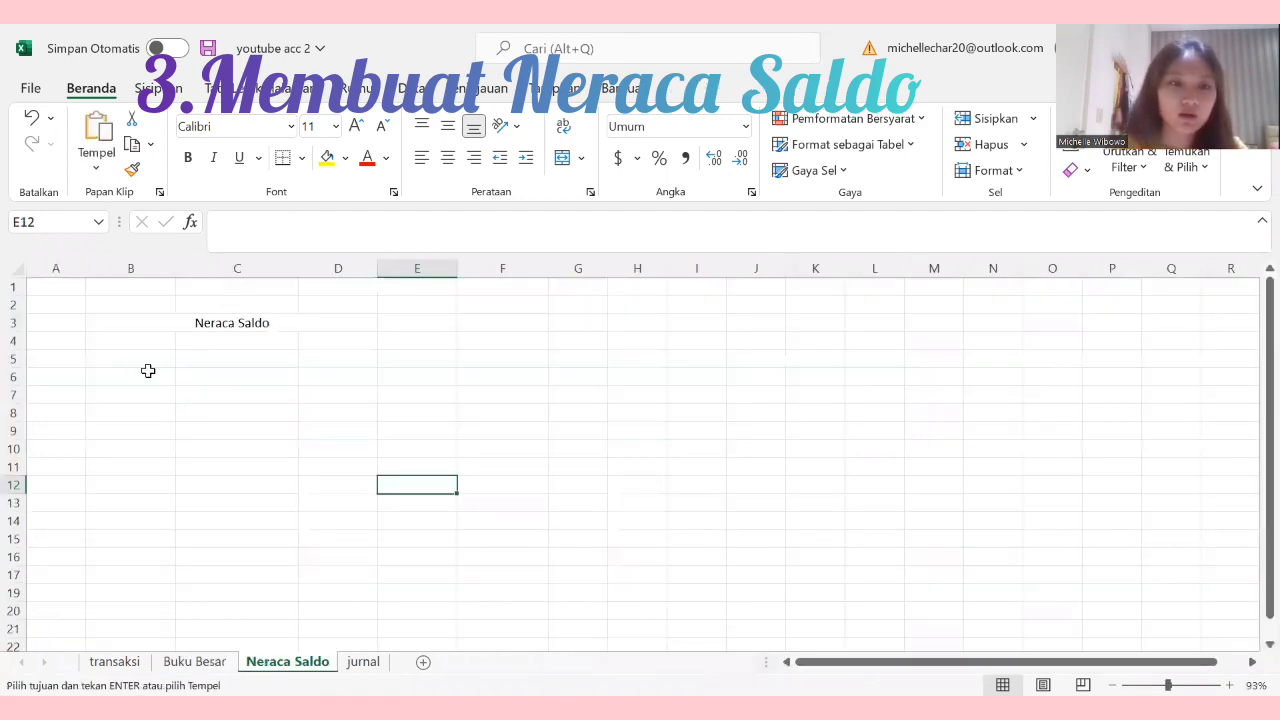
pyautogui.click(150, 361)
pyautogui.hotkey('ctrl', 'v')
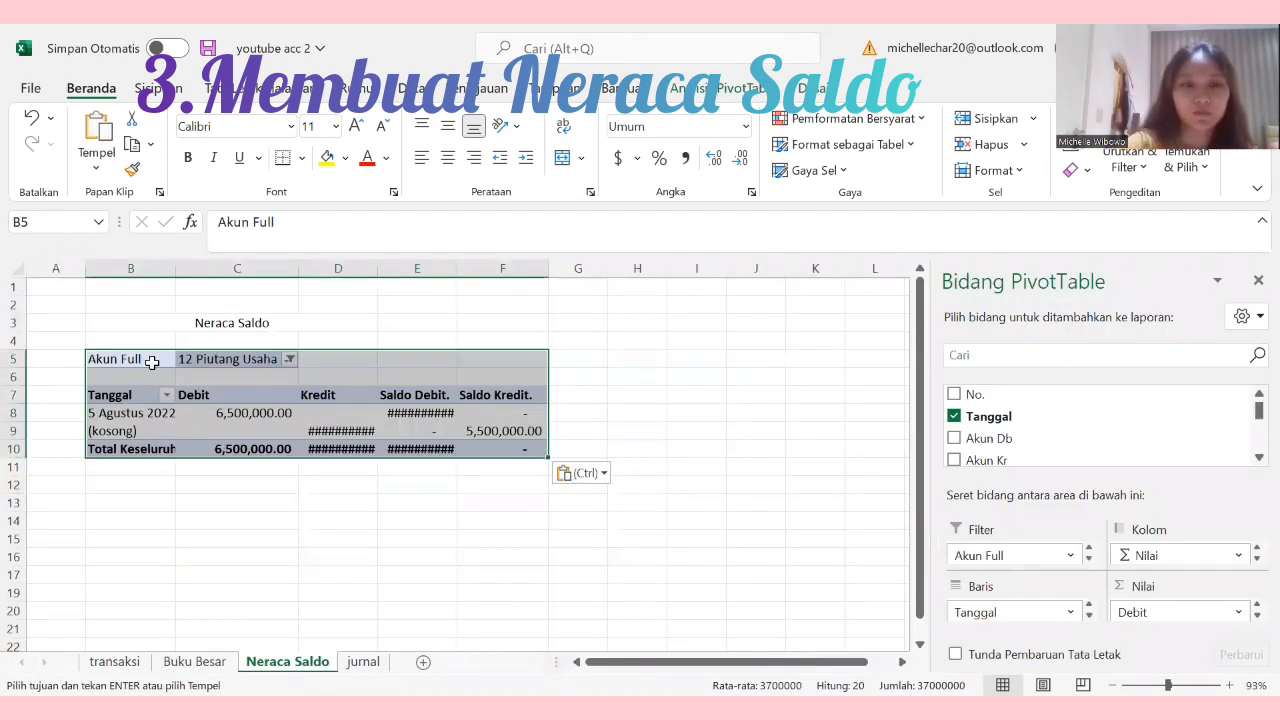
pyautogui.click(328, 551)
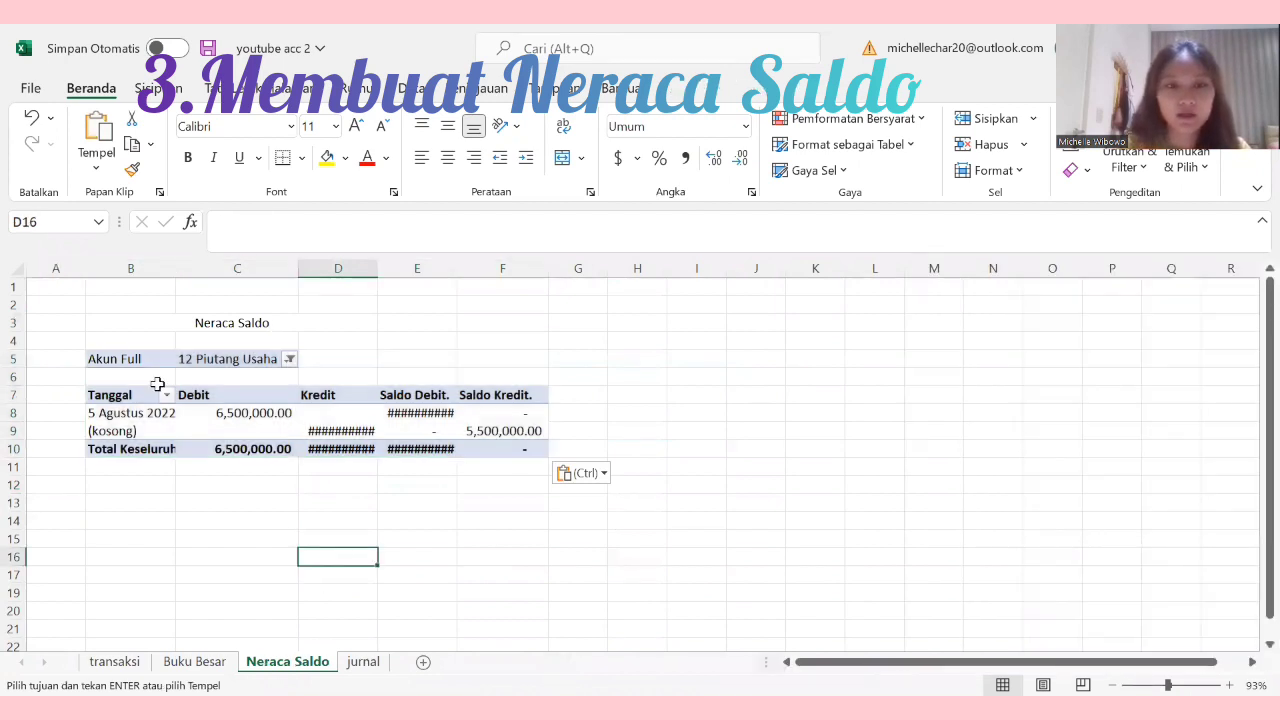
# Step: Move the Akun Full field of the Neraca Saldo pivot table from the filters to the rows, above Tanggal
pyautogui.click(180, 412)
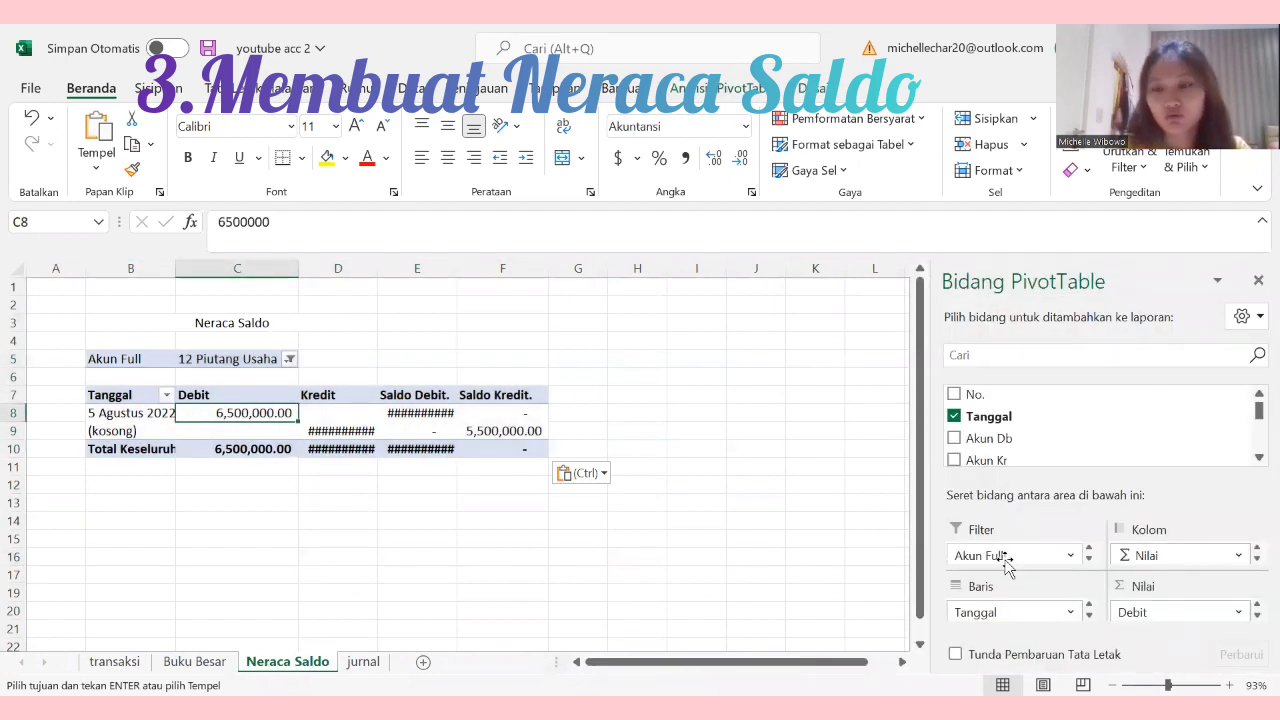
pyautogui.moveTo(1006, 563); pyautogui.dragTo(1013, 617)
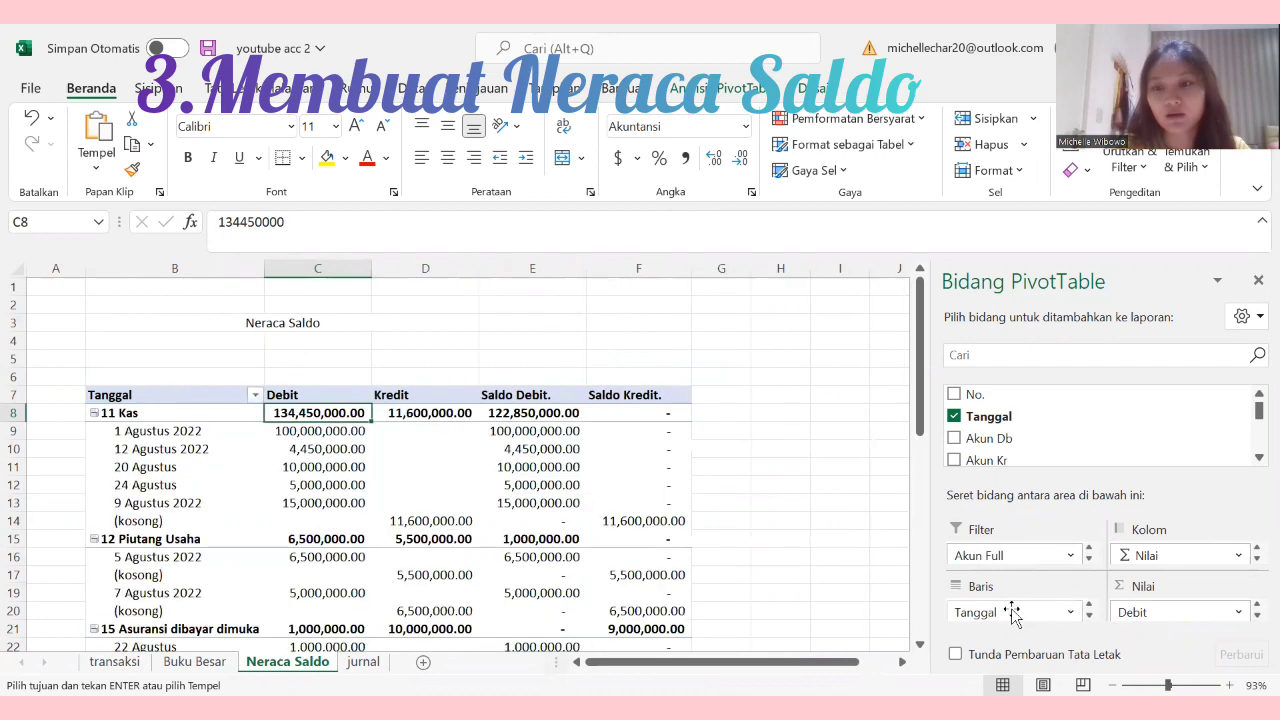
pyautogui.scroll(-1, 901, 403)
pyautogui.scroll(-1, 901, 403)
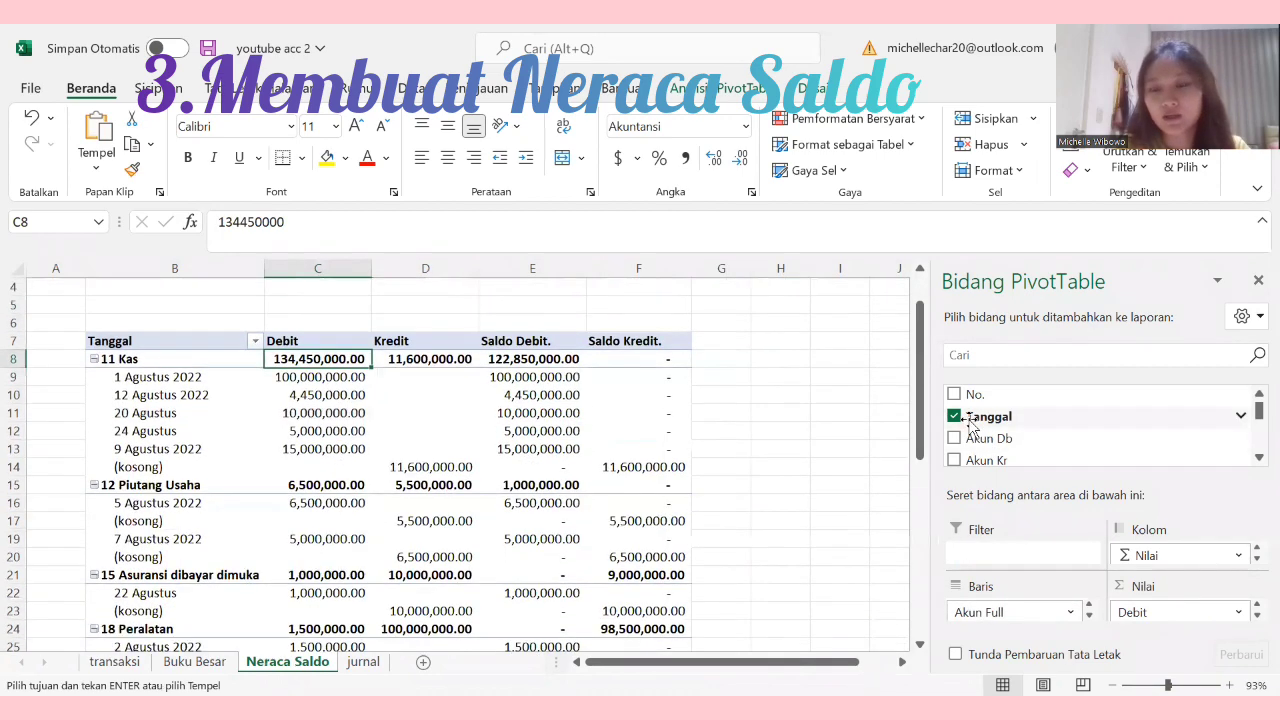
# Step: Remove the Tanggal and Db fields from the Neraca Saldo pivot table
pyautogui.click(954, 418)
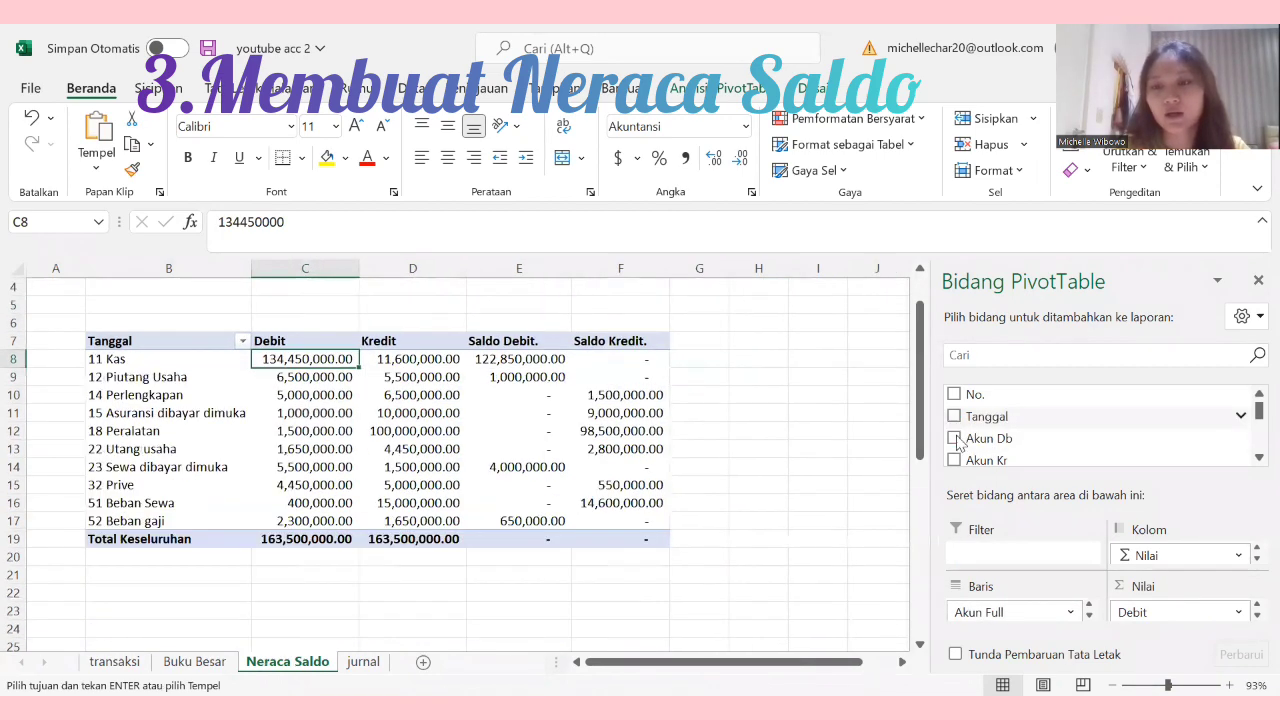
pyautogui.scroll(-2, 956, 440)
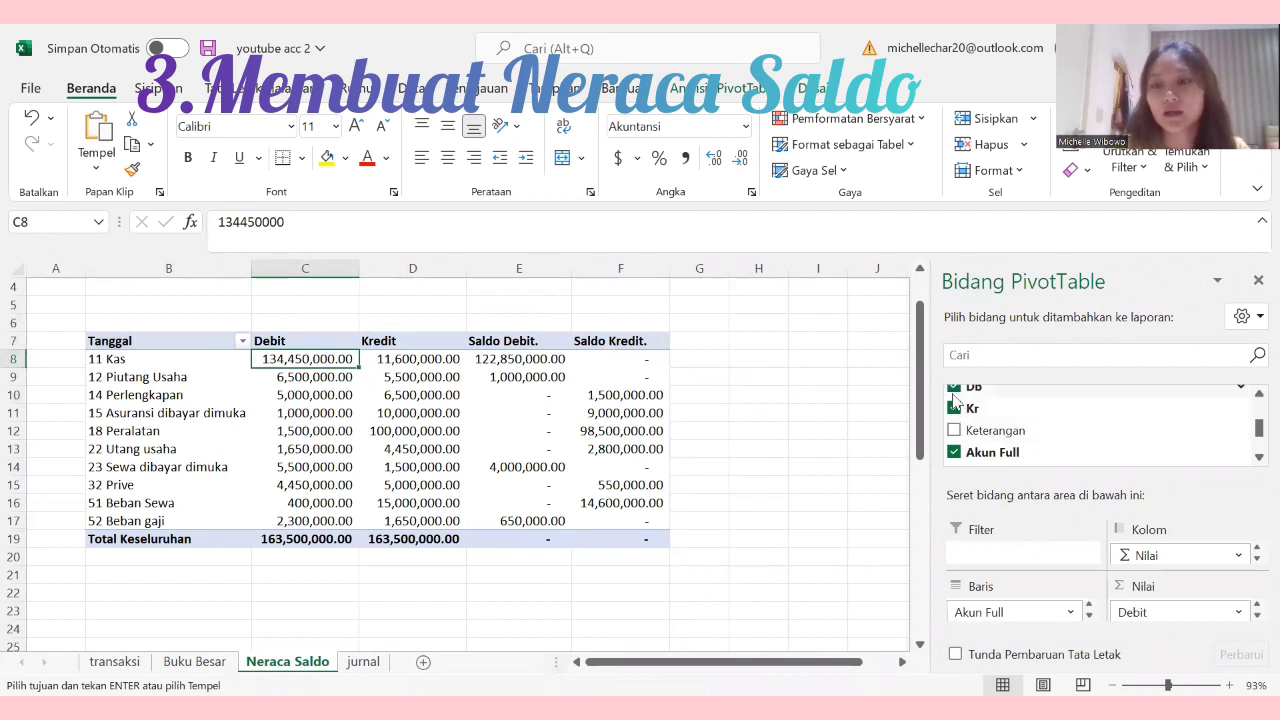
pyautogui.click(954, 391)
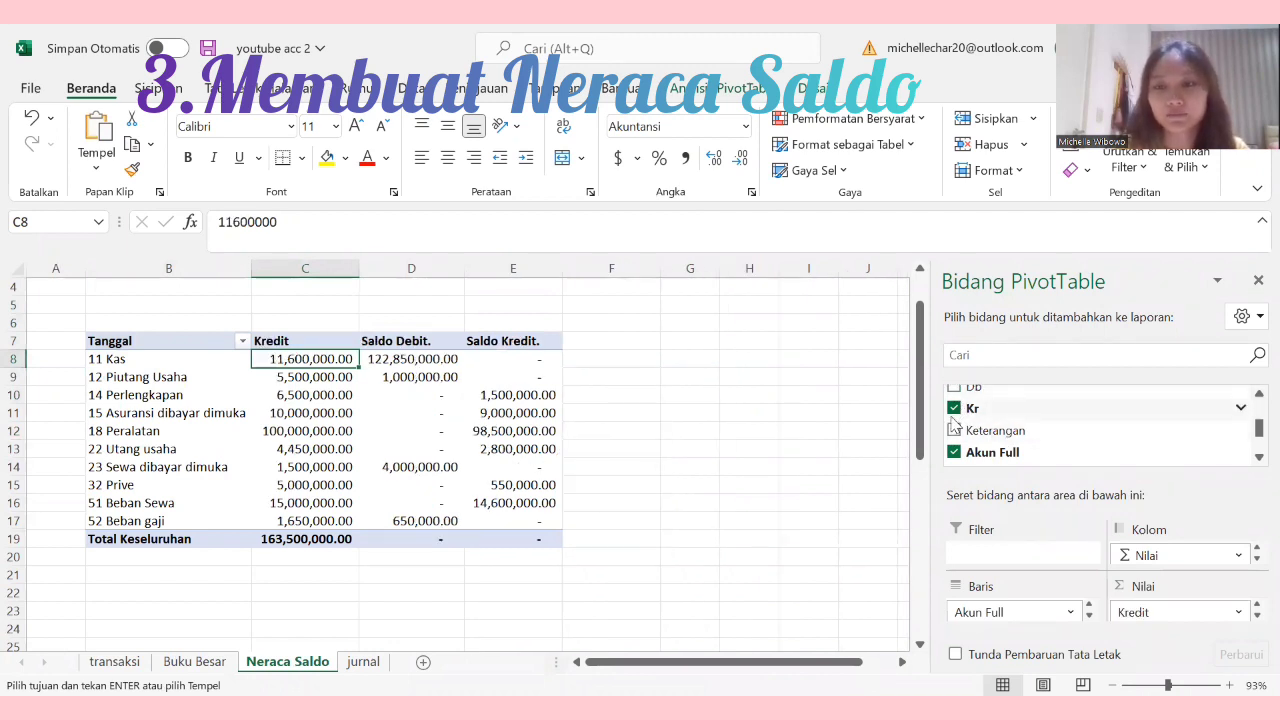
# Step: Remove the Kr field from the Neraca Saldo pivot table, leaving only the Saldo Debit. and Saldo Kredit. value columns
pyautogui.click(954, 408)
pyautogui.scroll(-1, 654, 586)
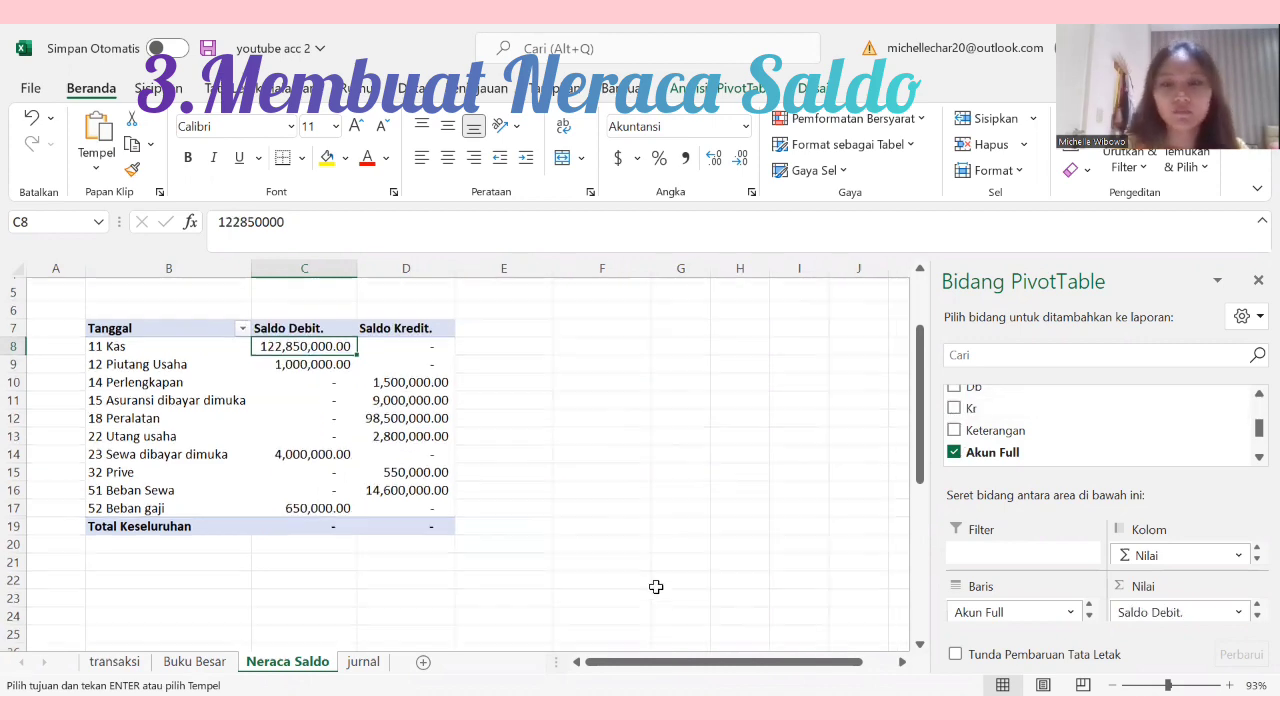
pyautogui.click(657, 578)
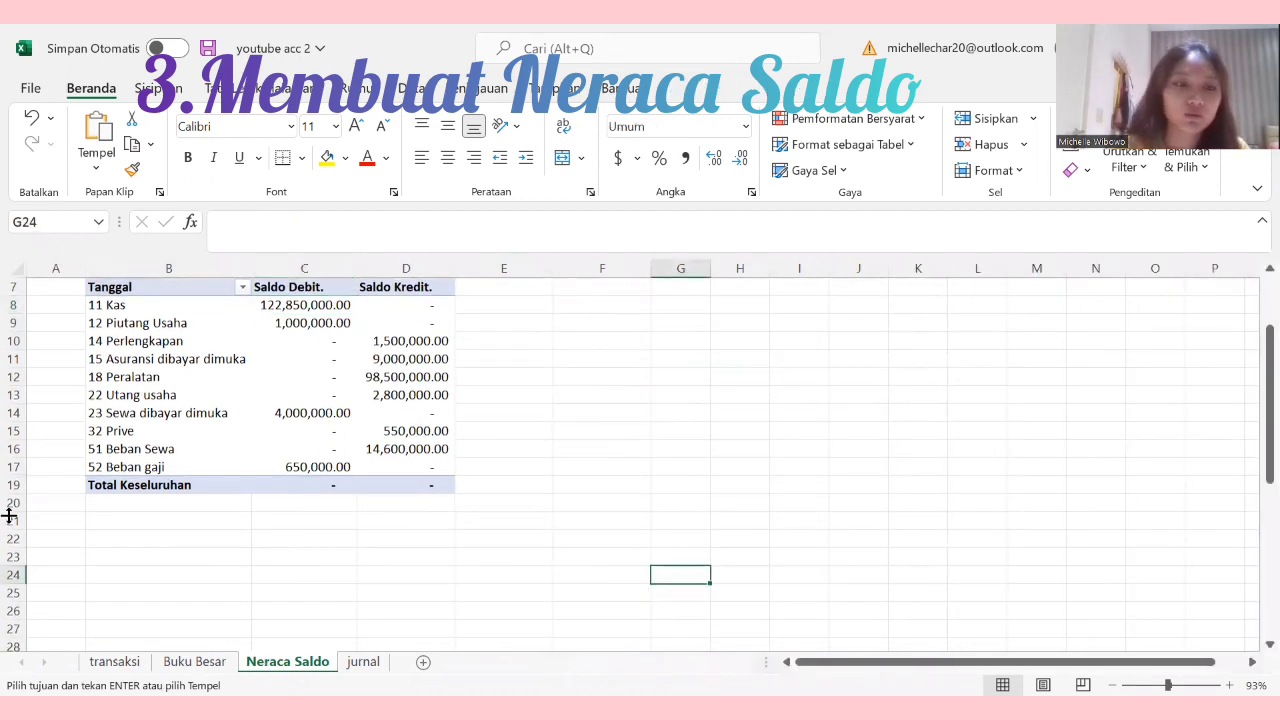
# Step: Hide row 19, which holds the pivot table's own Total Keseluruhan line
pyautogui.click(13, 484)
pyautogui.rightClick(13, 484)
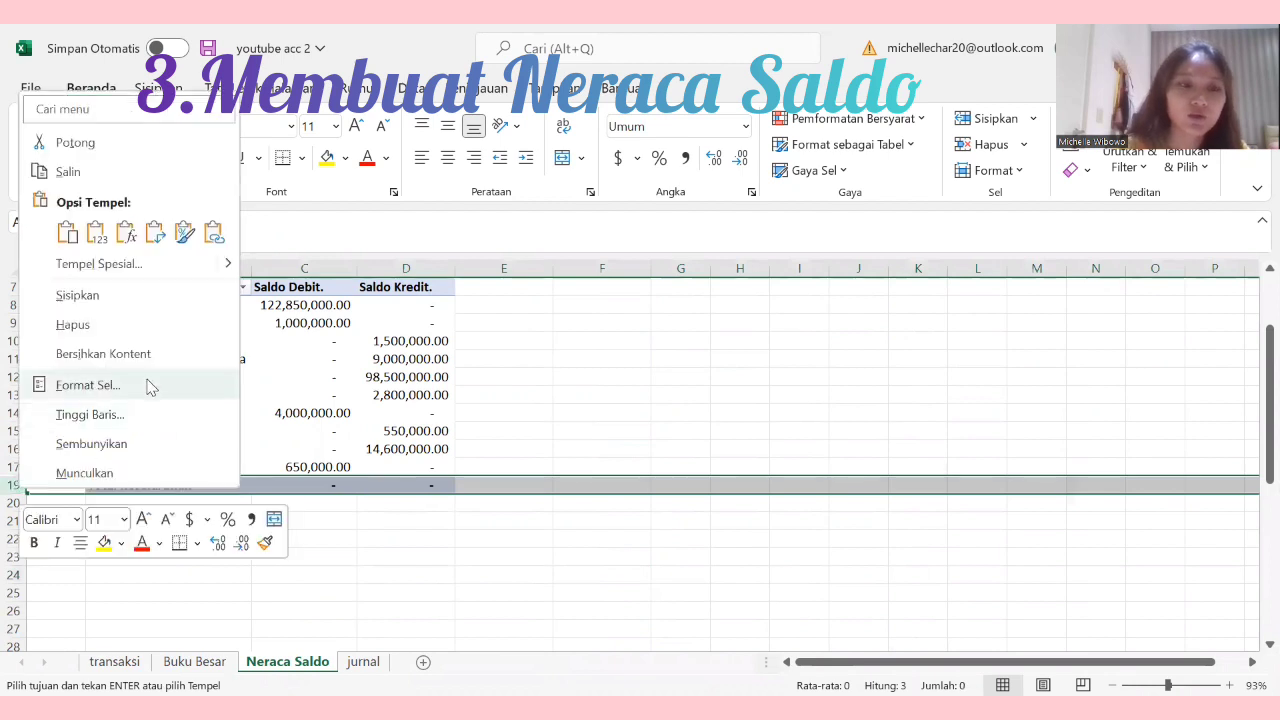
pyautogui.click(166, 444)
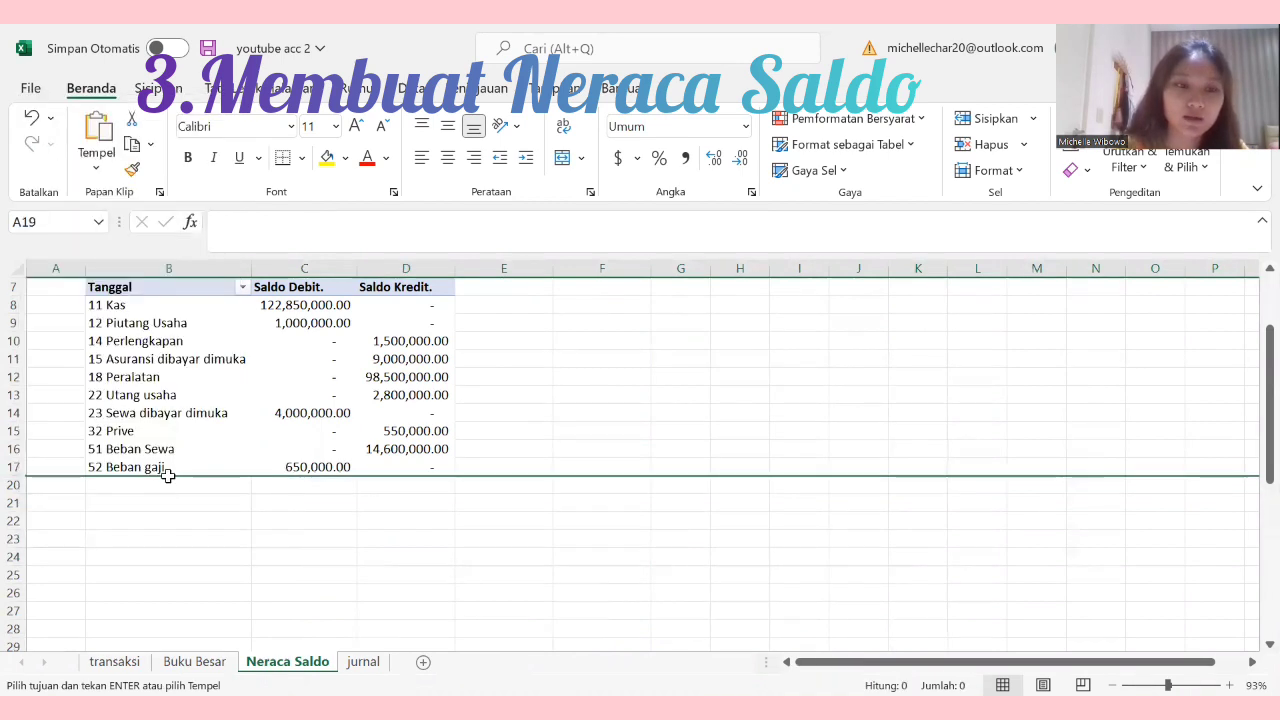
# Step: Enter the label Total Keseluruhan in cell B20, directly below the pivot table's account list
pyautogui.click(168, 484)
pyautogui.write('To')
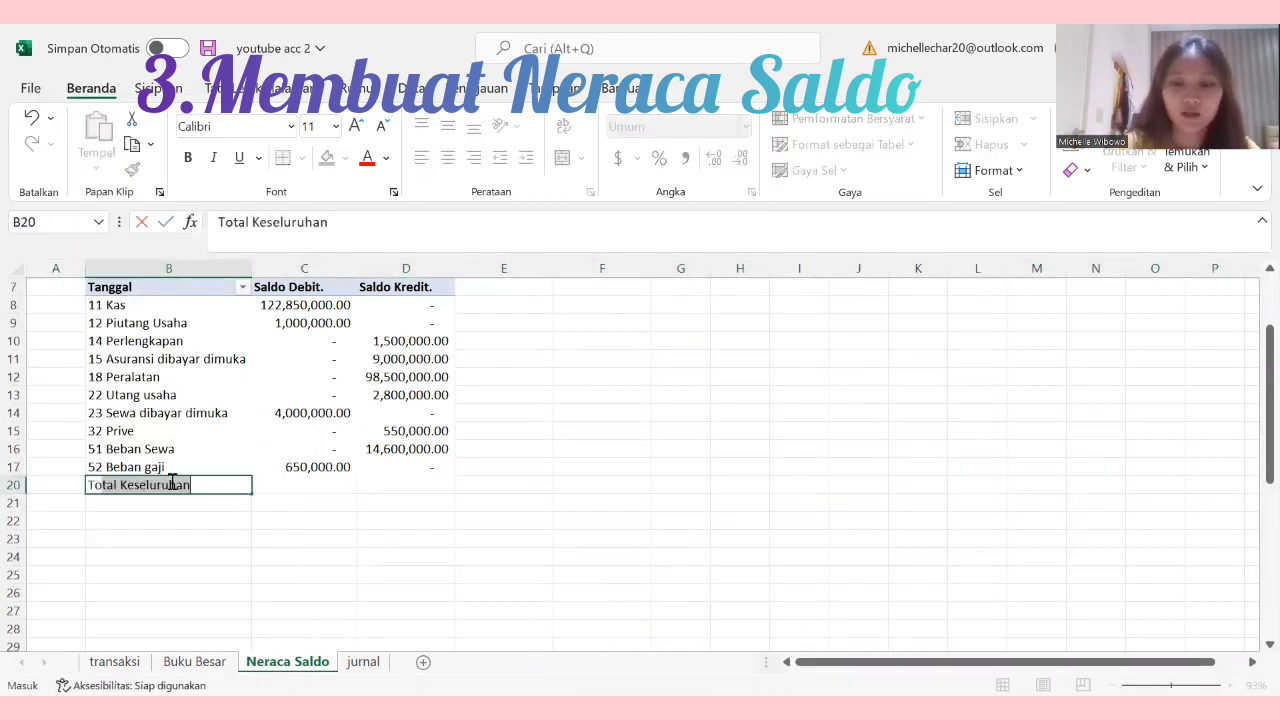
pyautogui.write('tal')
pyautogui.click(274, 518)
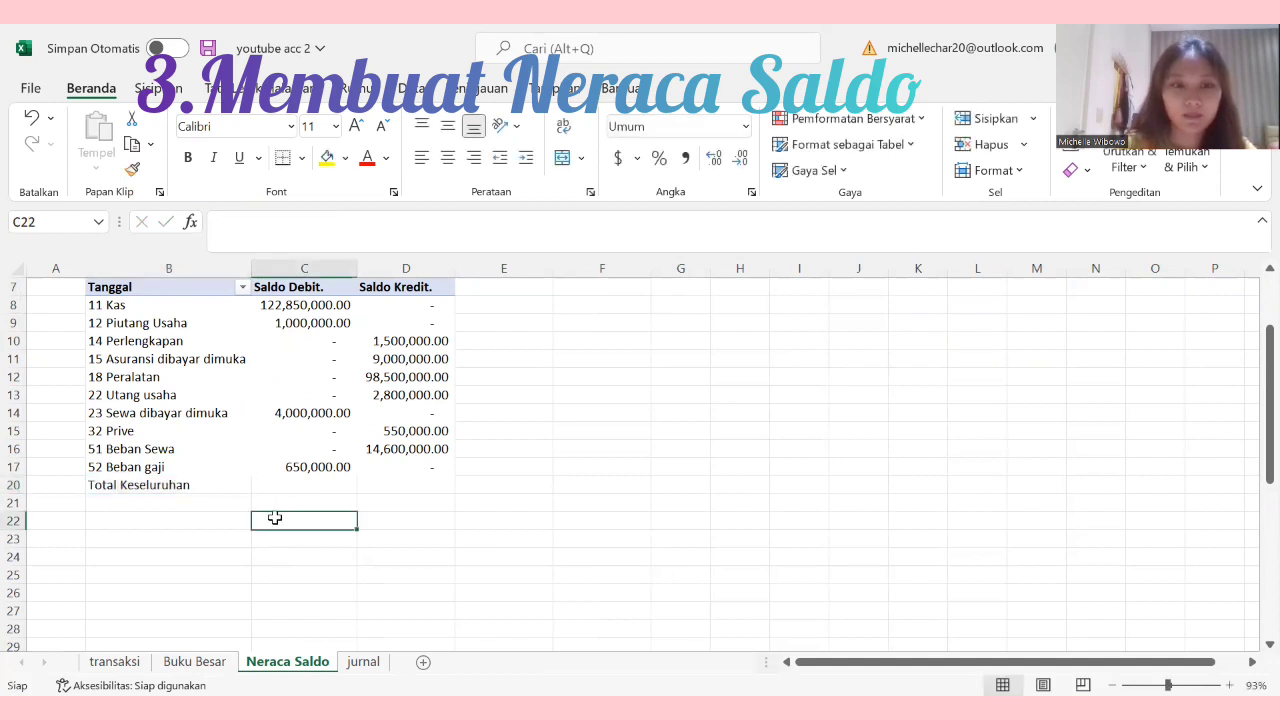